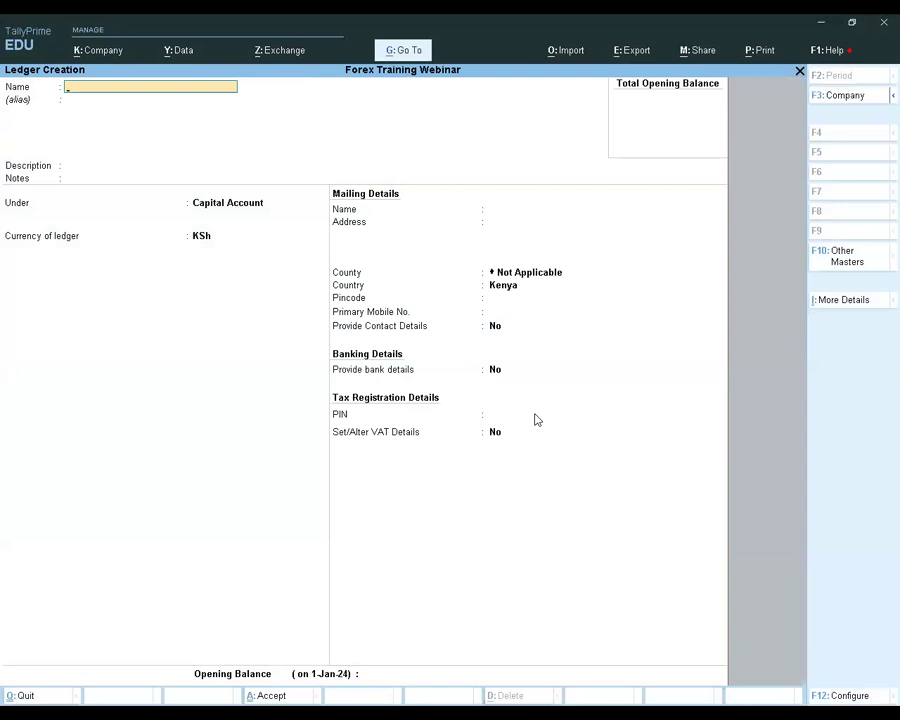
pyautogui.write('Supple')
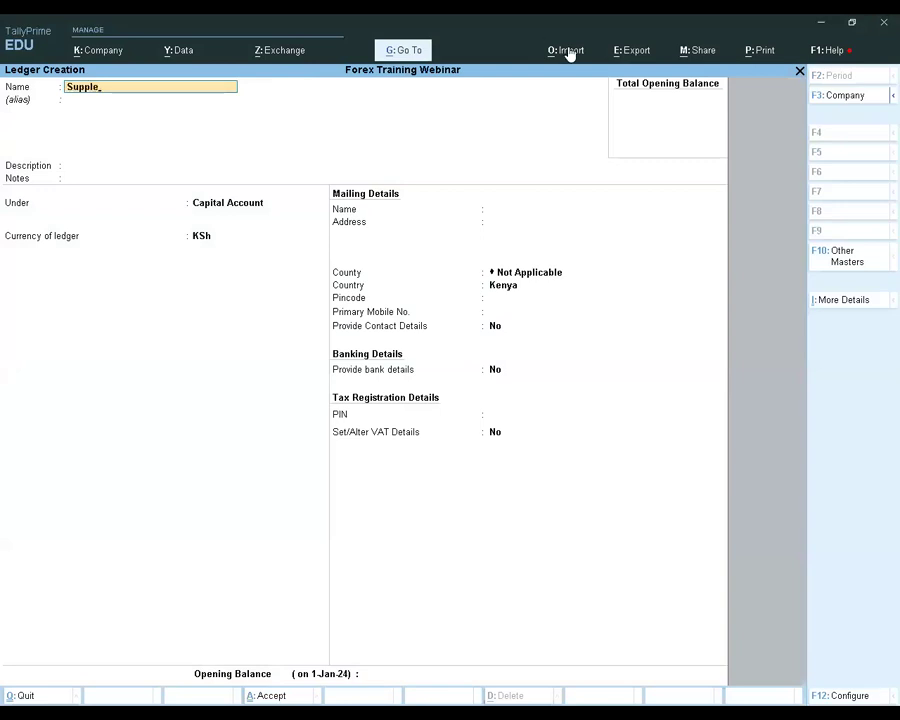
pyautogui.click(742, 78)
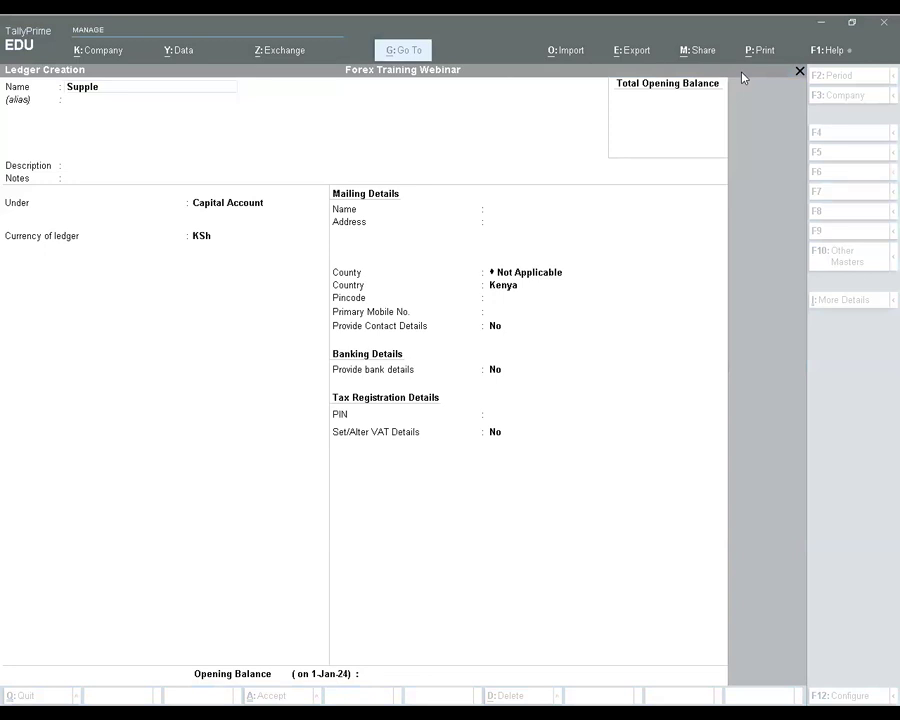
pyautogui.click(640, 286)
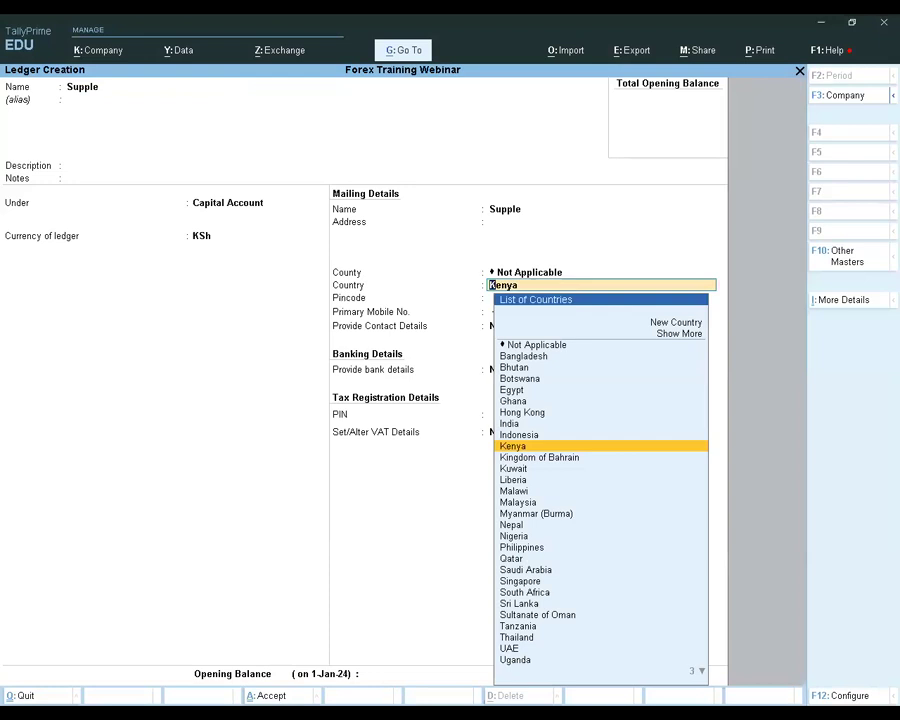
pyautogui.press('Escape')
pyautogui.press('Return')
pyautogui.press('Return')
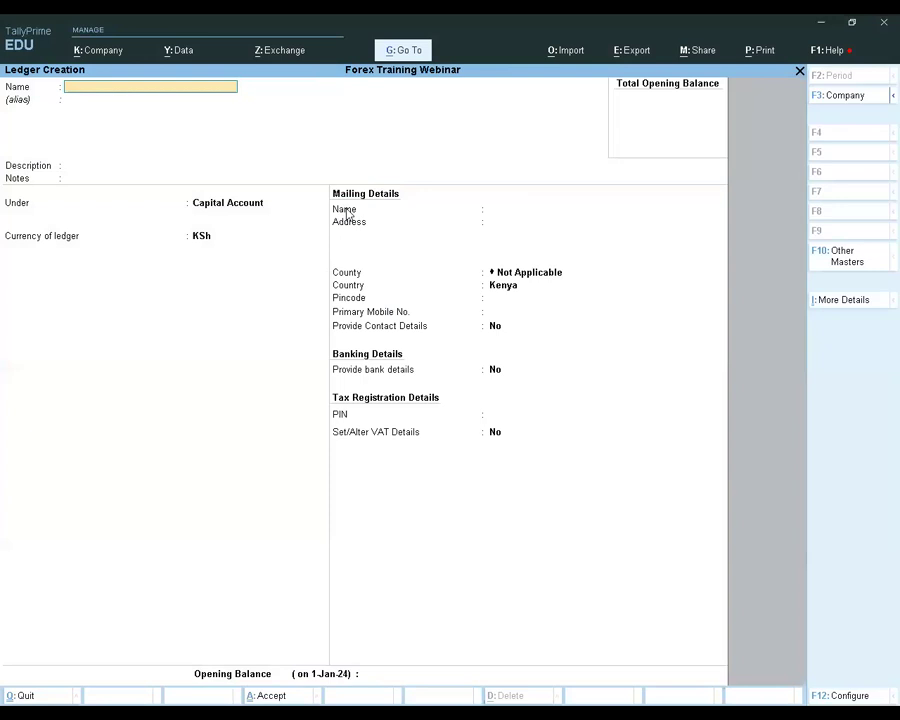
pyautogui.hotkey('alt', 'Tab')
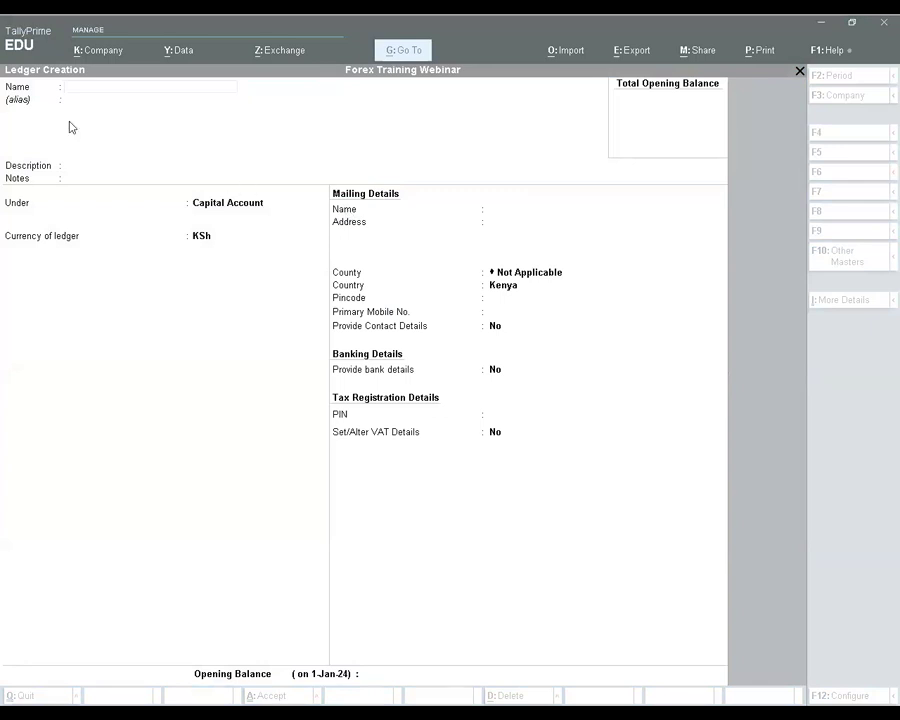
# Name the new ledger Supplier 1 and place it under the Sundry Creditors group
pyautogui.write('Supplier 1')
pyautogui.press('Return')
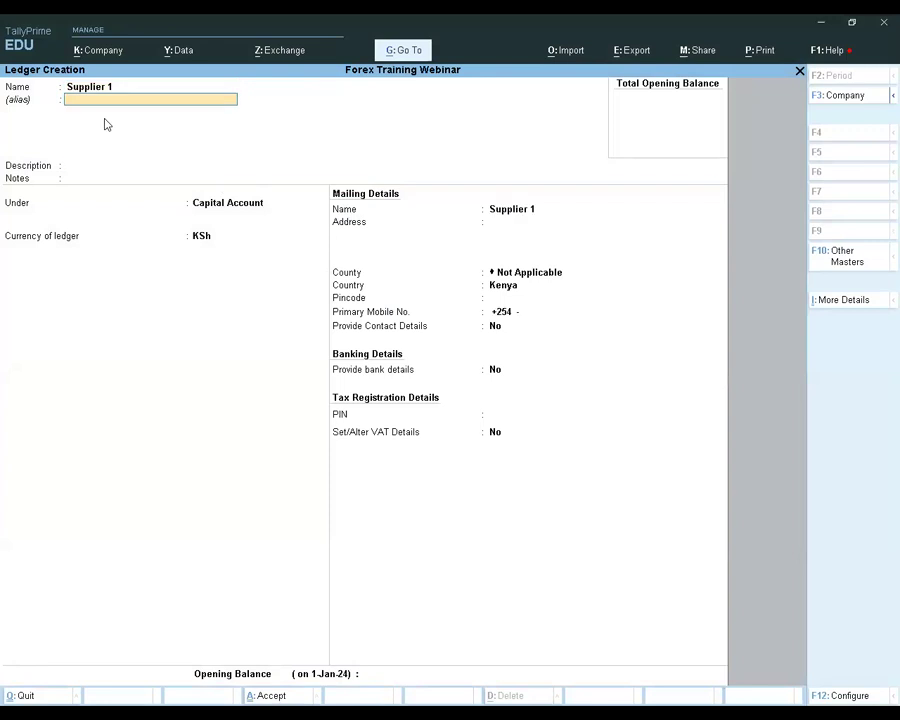
pyautogui.press('Return')
pyautogui.press('Return')
pyautogui.press('Return')
pyautogui.write('C')
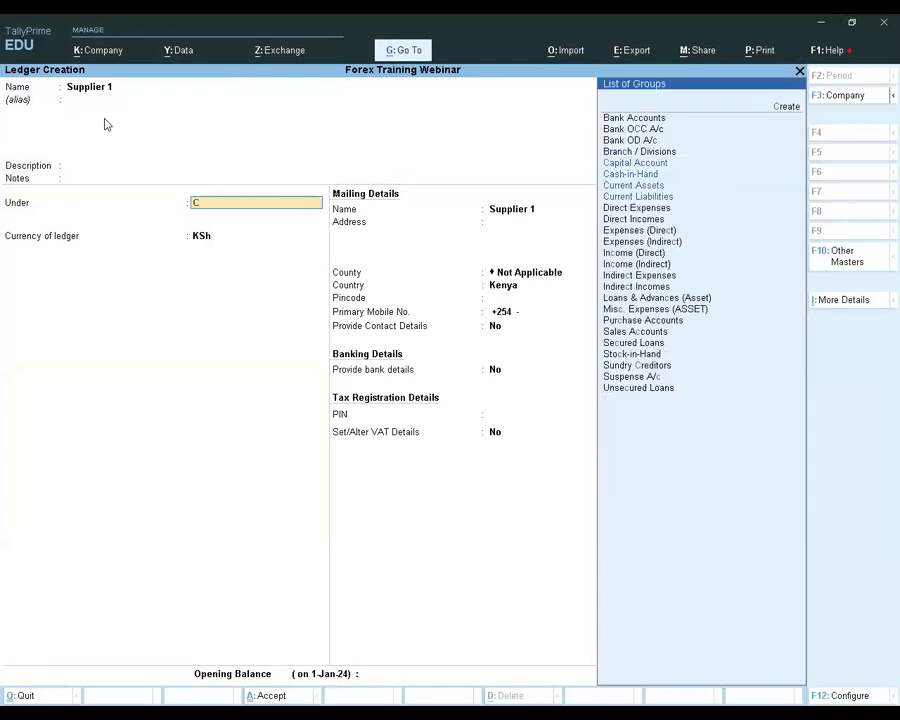
pyautogui.write('red')
# Check the available ledger currencies and keep KSh for Supplier 1
pyautogui.press('Return')
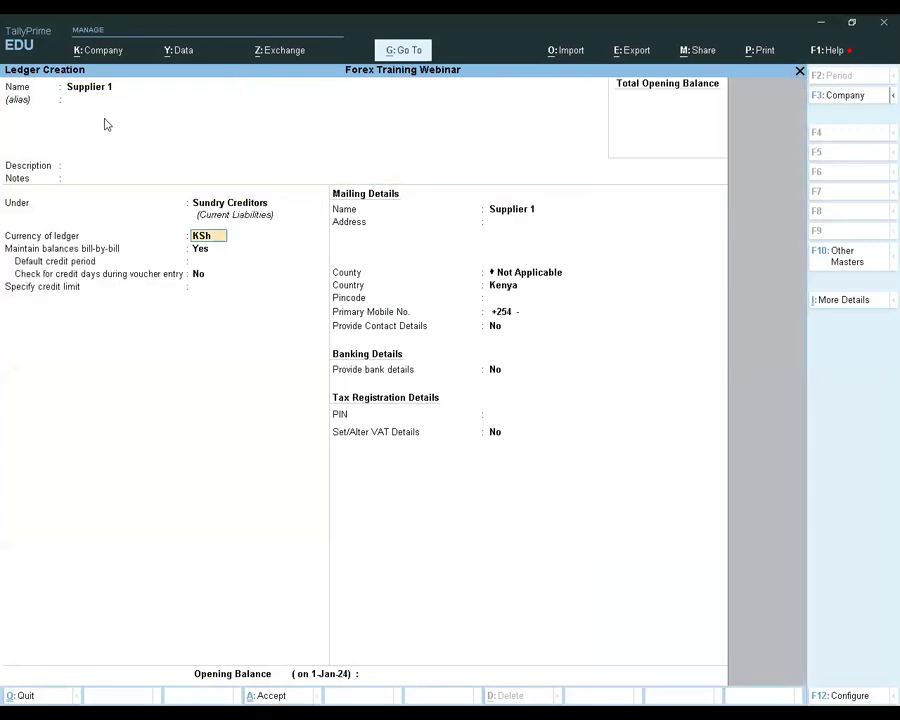
pyautogui.press('Return')
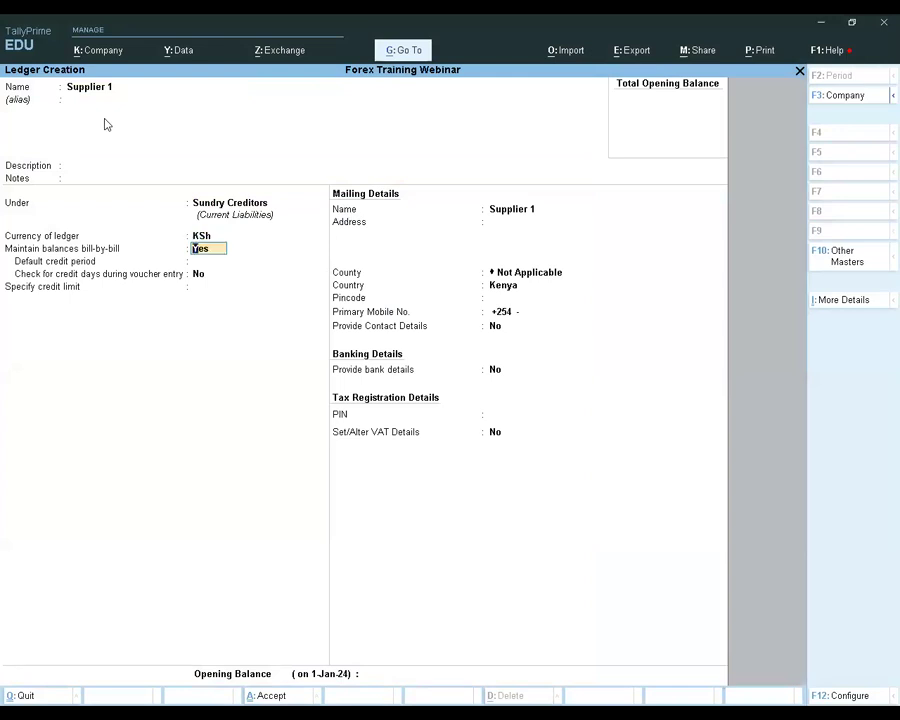
pyautogui.press('BackSpace')
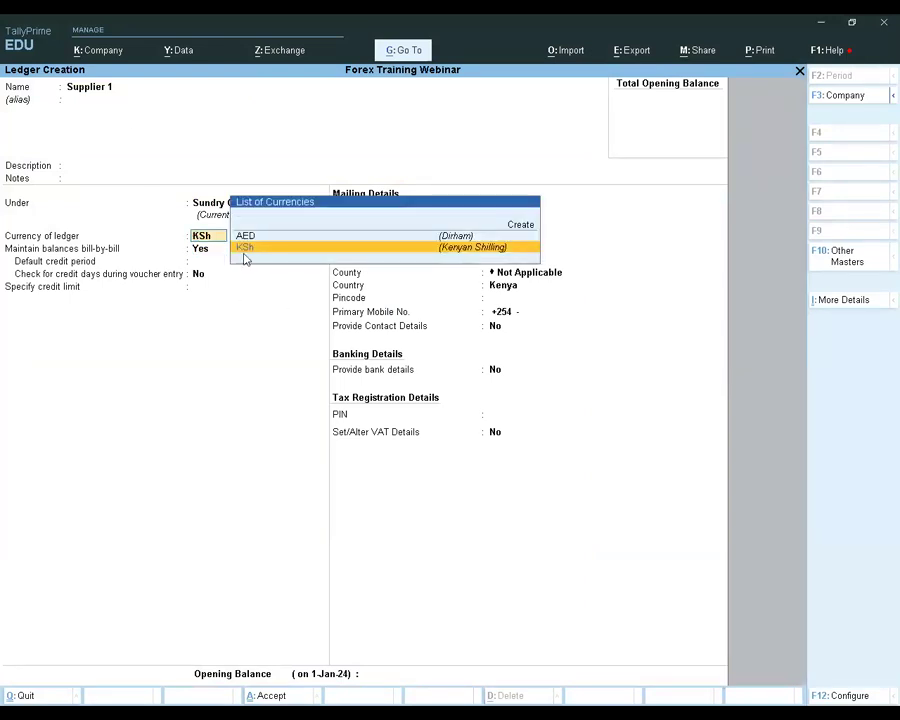
pyautogui.press('Return')
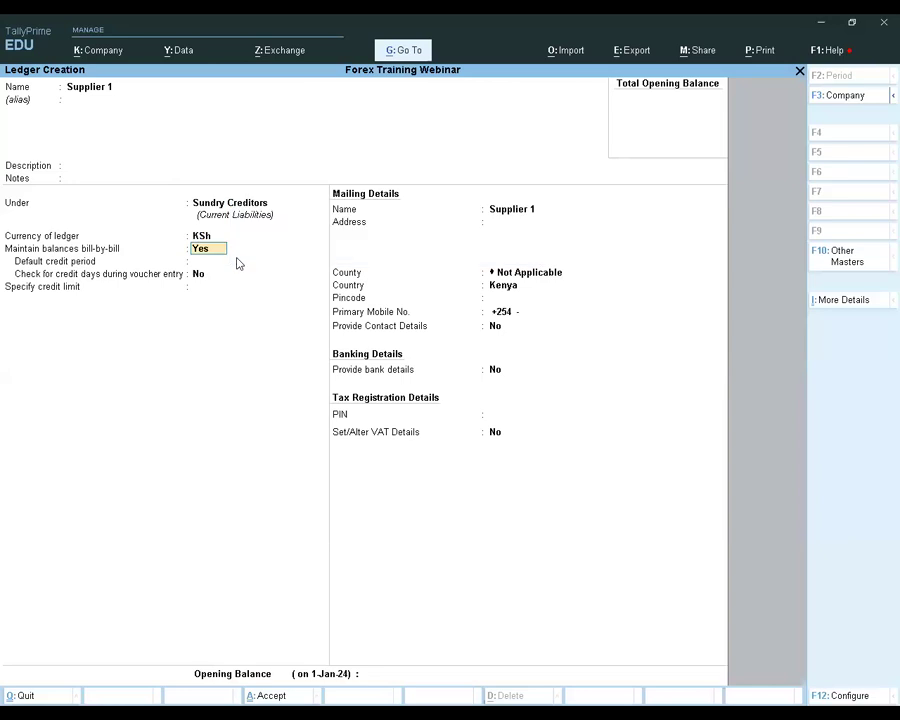
# Keep bill-by-bill balances enabled for Supplier 1 and set its mailing country to Indonesia
pyautogui.press('Return')
pyautogui.press('Return')
pyautogui.press('Return')
pyautogui.press('Return')
pyautogui.press('Return')
pyautogui.press('Return')
pyautogui.press('Return')
pyautogui.press('Return')
pyautogui.press('Return')
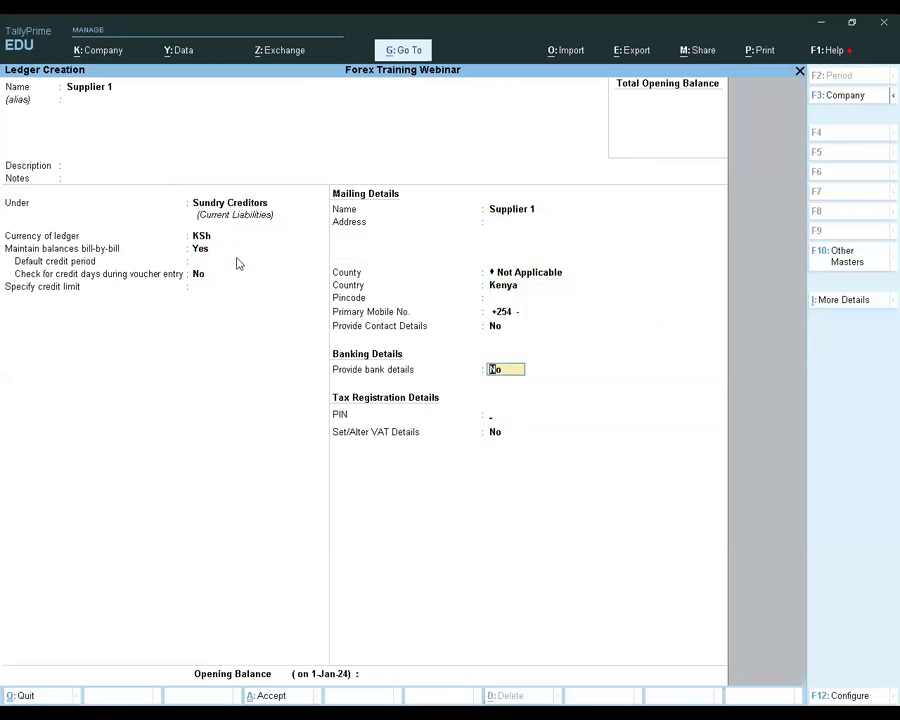
pyautogui.press('Return')
pyautogui.press('Return')
pyautogui.press('BackSpace')
pyautogui.press('BackSpace')
pyautogui.press('BackSpace')
pyautogui.press('BackSpace')
pyautogui.press('BackSpace')
pyautogui.press('BackSpace')
pyautogui.press('BackSpace')
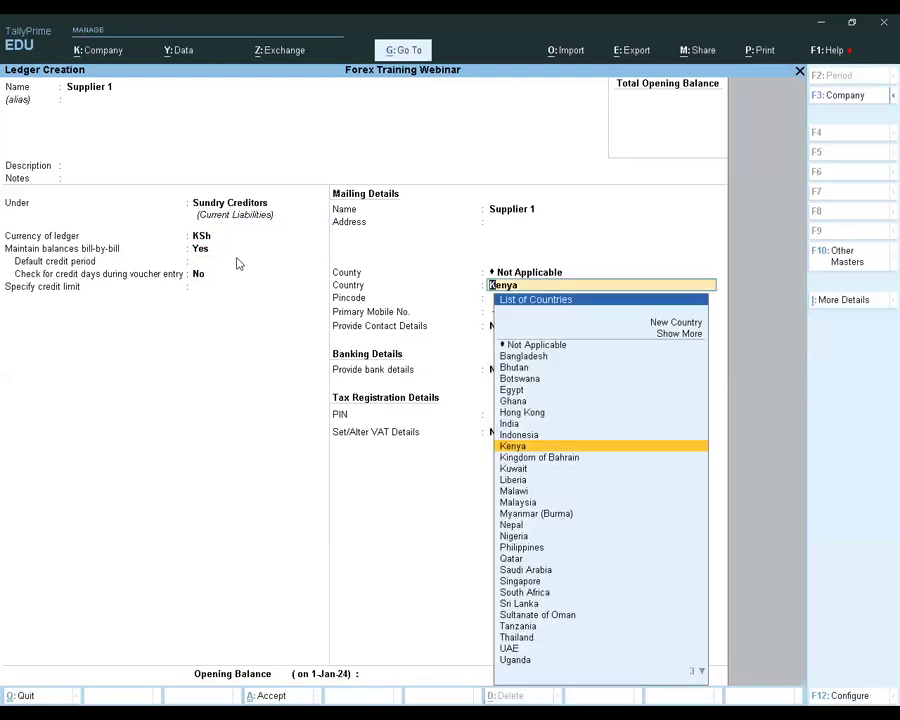
pyautogui.press('Up')
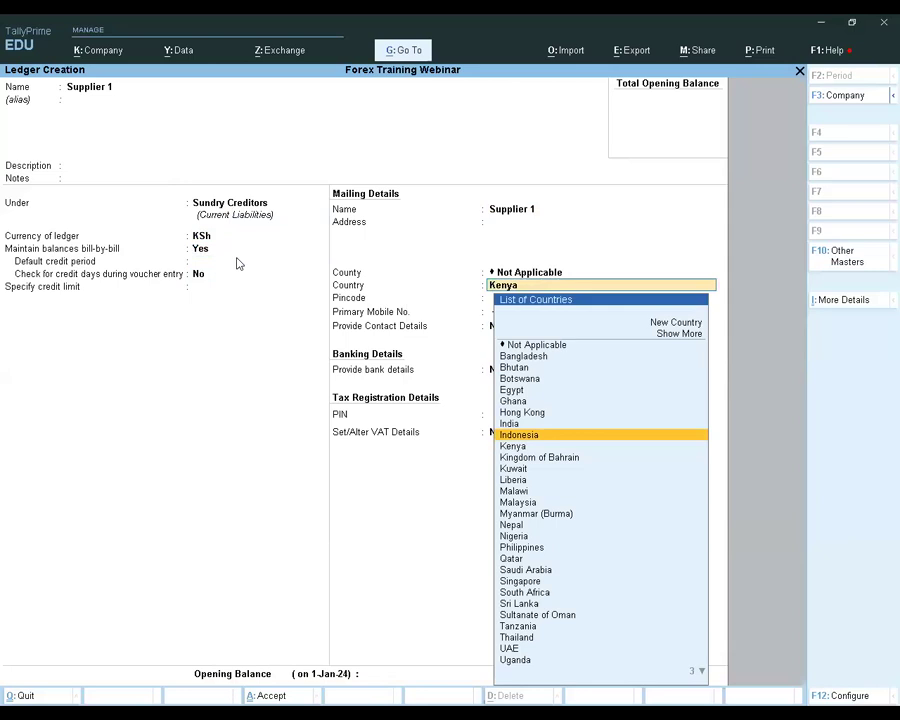
pyautogui.press('Return')
# Leave Supplier 1's contact, banking and tax registration details at their defaults and save the ledger
pyautogui.press('Return')
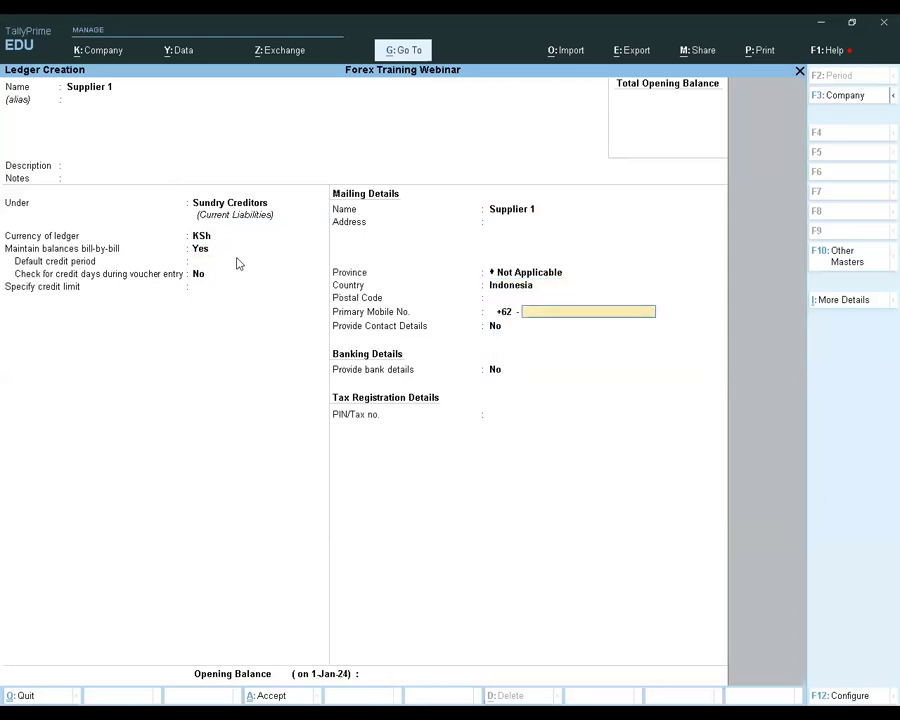
pyautogui.press('Return')
pyautogui.press('Return')
pyautogui.press('Return')
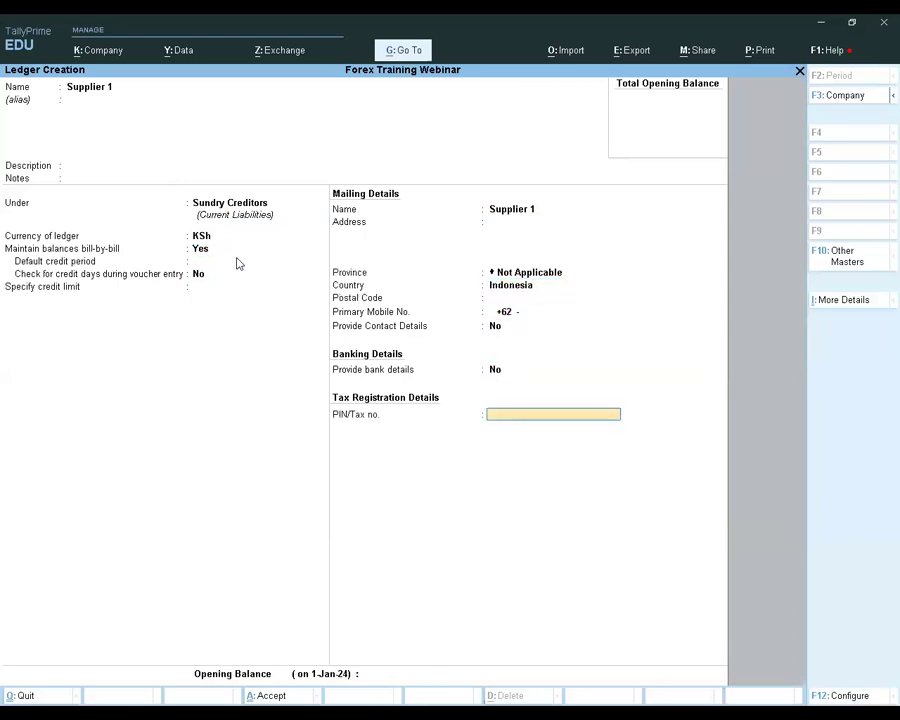
pyautogui.press('Return')
pyautogui.press('Return')
pyautogui.press('Return')
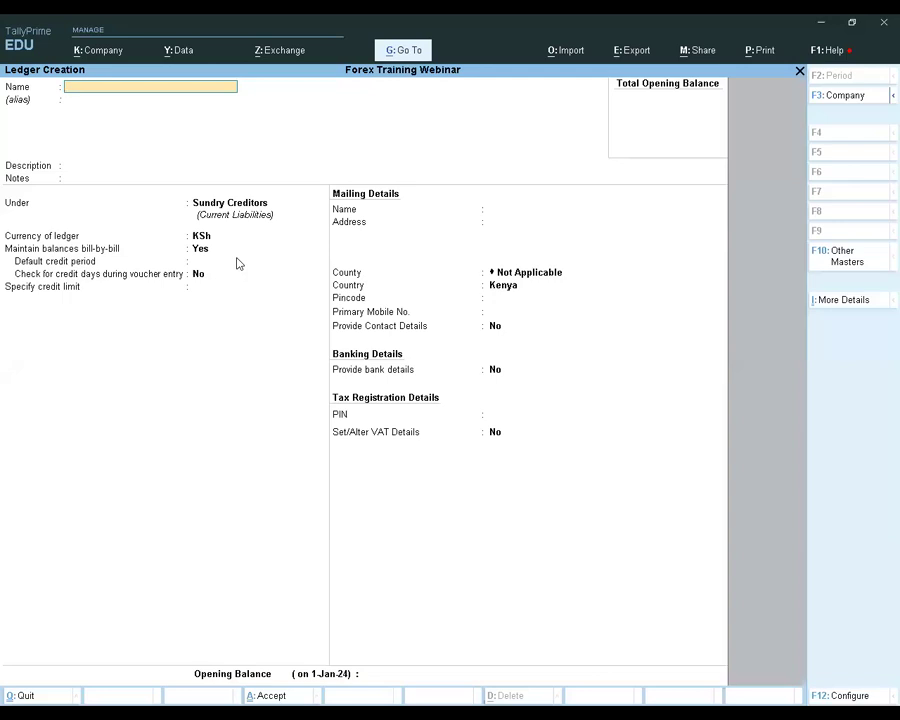
# Name the next ledger Purchase Import and place it under the Purchase Accounts group
pyautogui.write('Purchase Import')
pyautogui.press('Return')
pyautogui.press('Return')
pyautogui.press('Return')
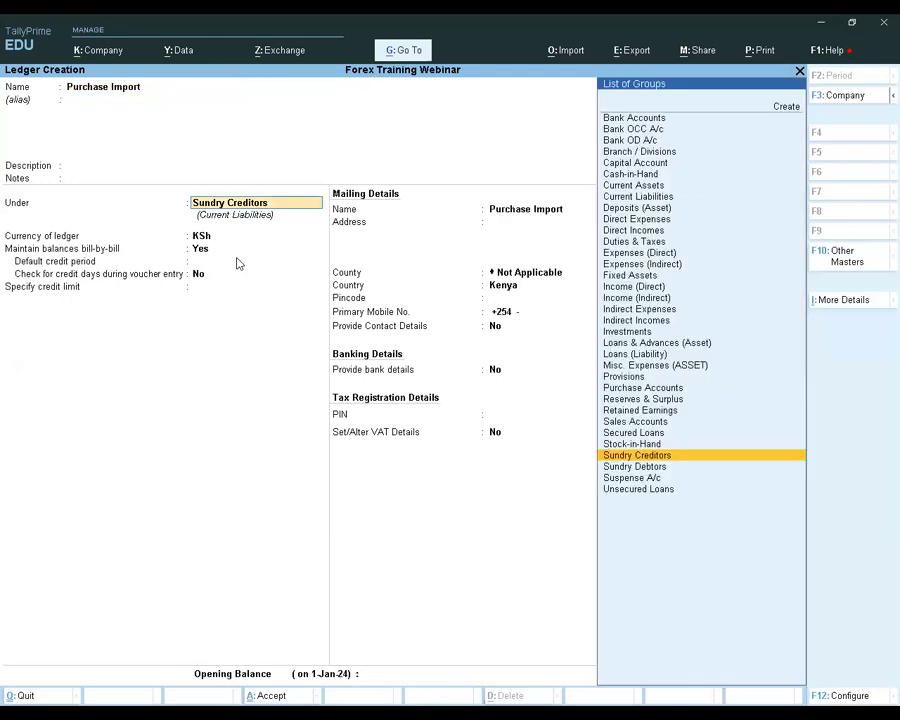
pyautogui.write('Purchase Accounts')
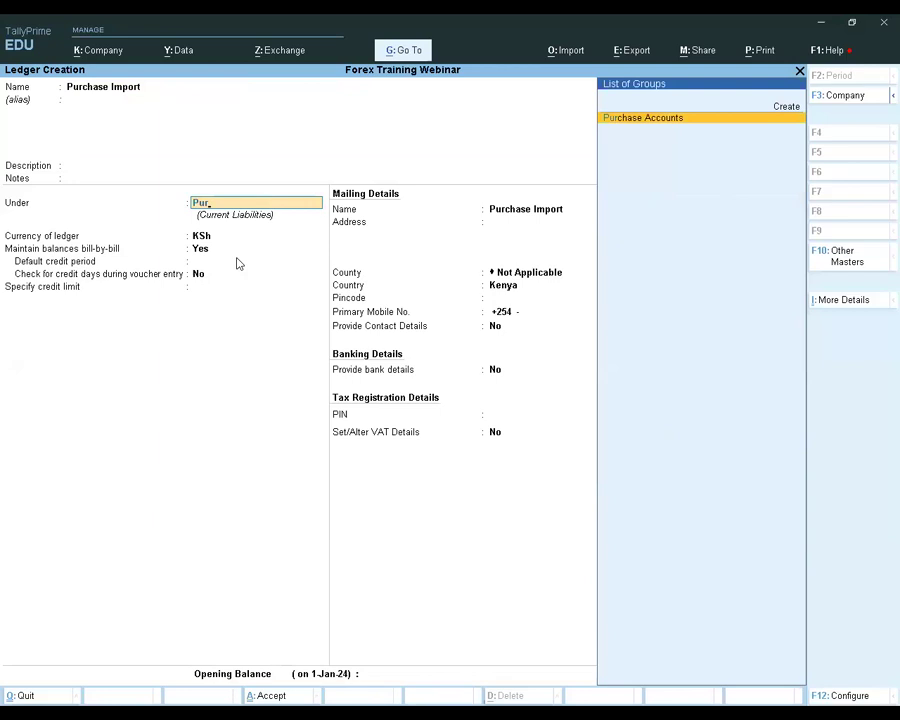
pyautogui.press('Return')
# Enable VAT details for the Purchase Import ledger and set the nature of transaction to Imports
pyautogui.press('Return')
pyautogui.press('Return')
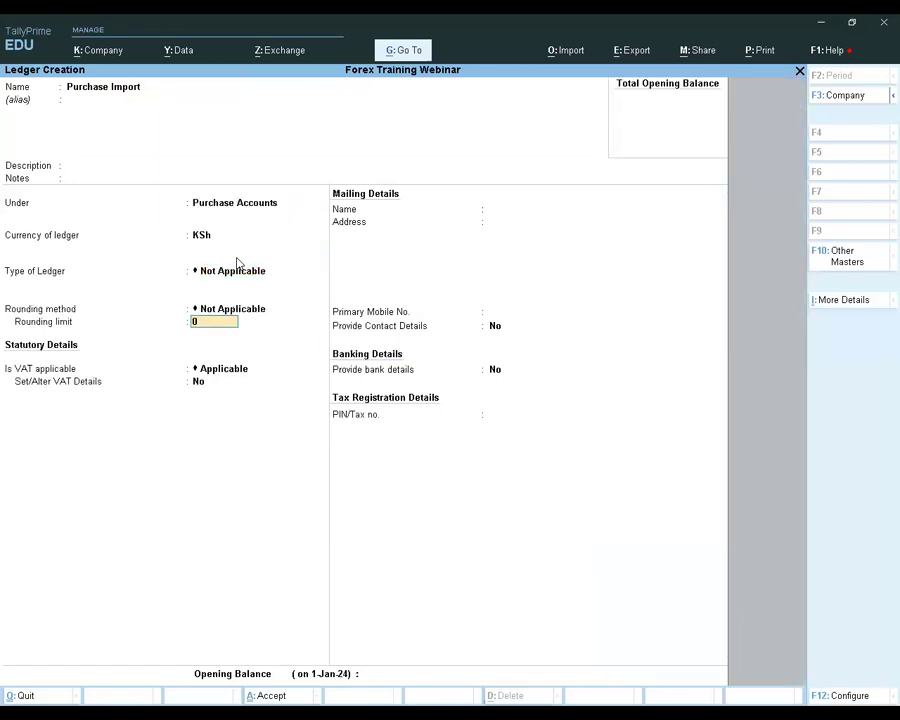
pyautogui.press('Return')
pyautogui.press('Return')
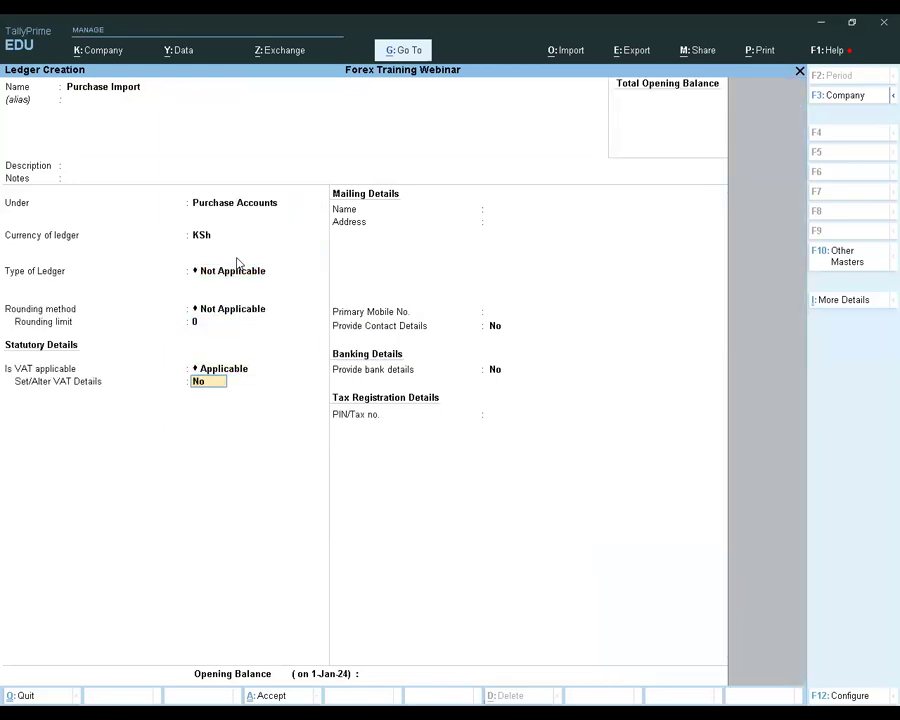
pyautogui.write('y')
pyautogui.press('Return')
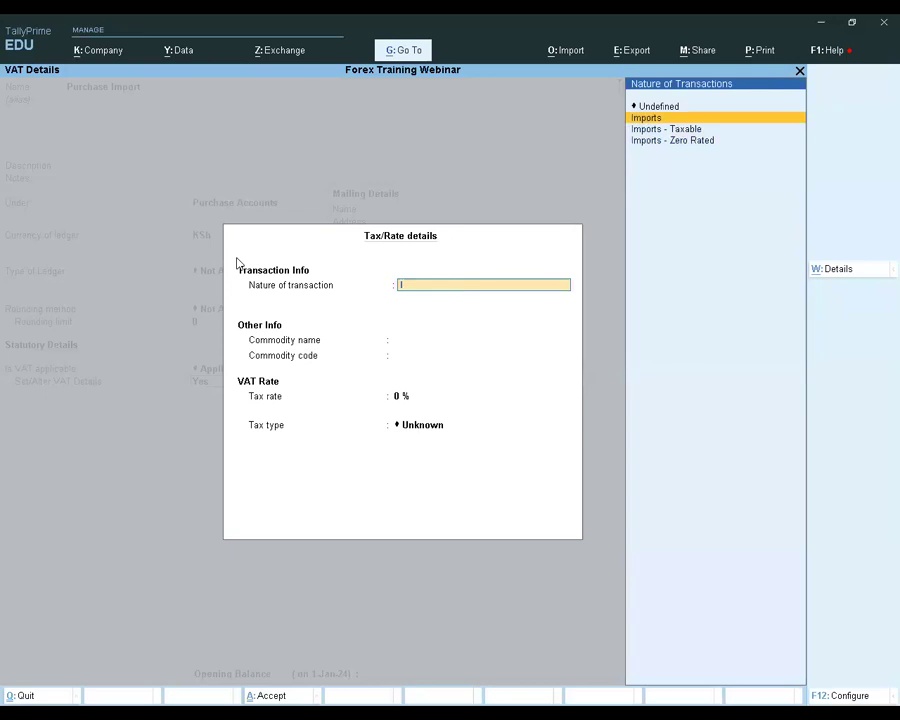
pyautogui.press('Return')
pyautogui.press('Return')
# Recheck the Purchase Import ledger's VAT rate and tax type, then save the ledger
pyautogui.press('Return')
pyautogui.press('BackSpace')
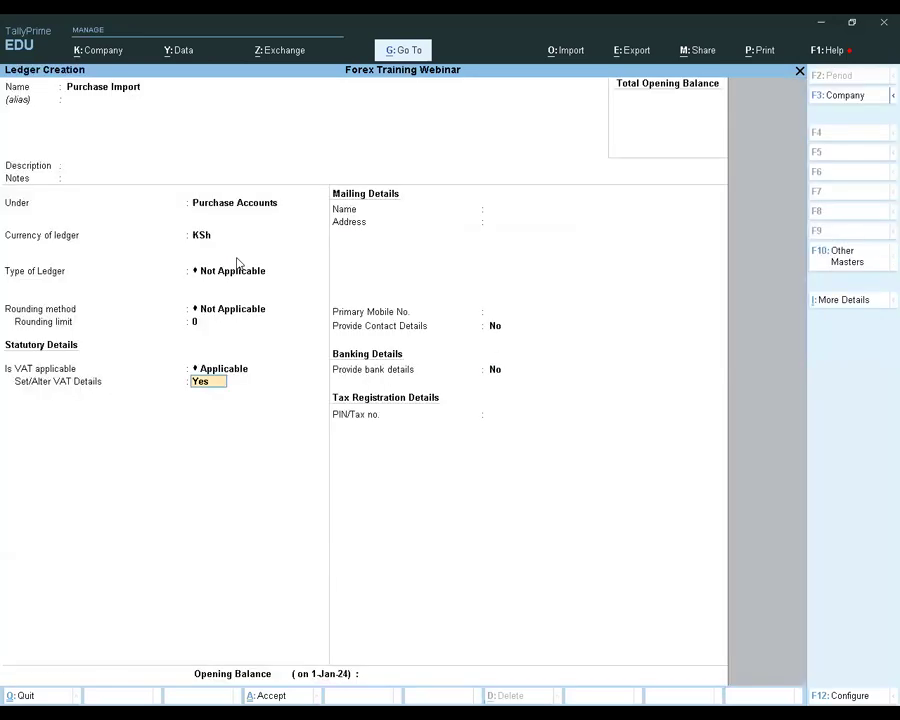
pyautogui.press('Return')
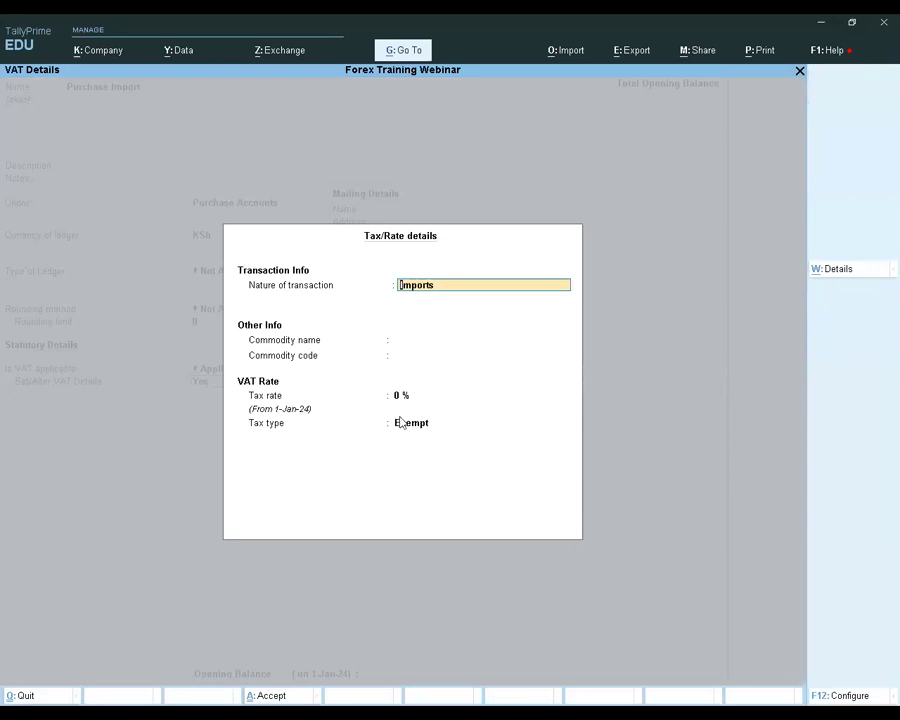
pyautogui.press('Return')
pyautogui.press('Return')
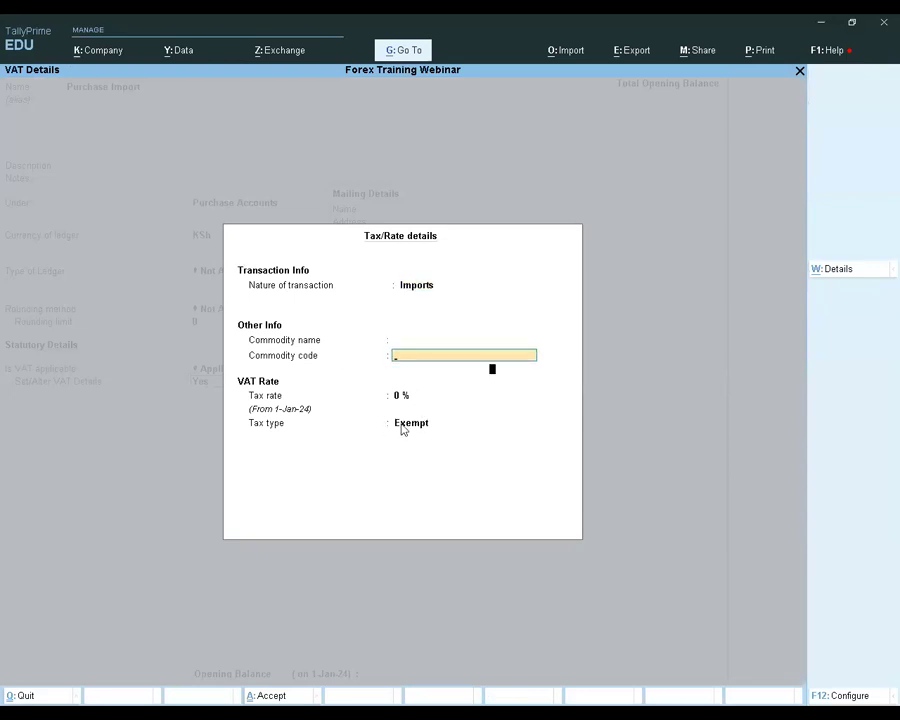
pyautogui.press('Return')
pyautogui.press('Return')
pyautogui.press('Return')
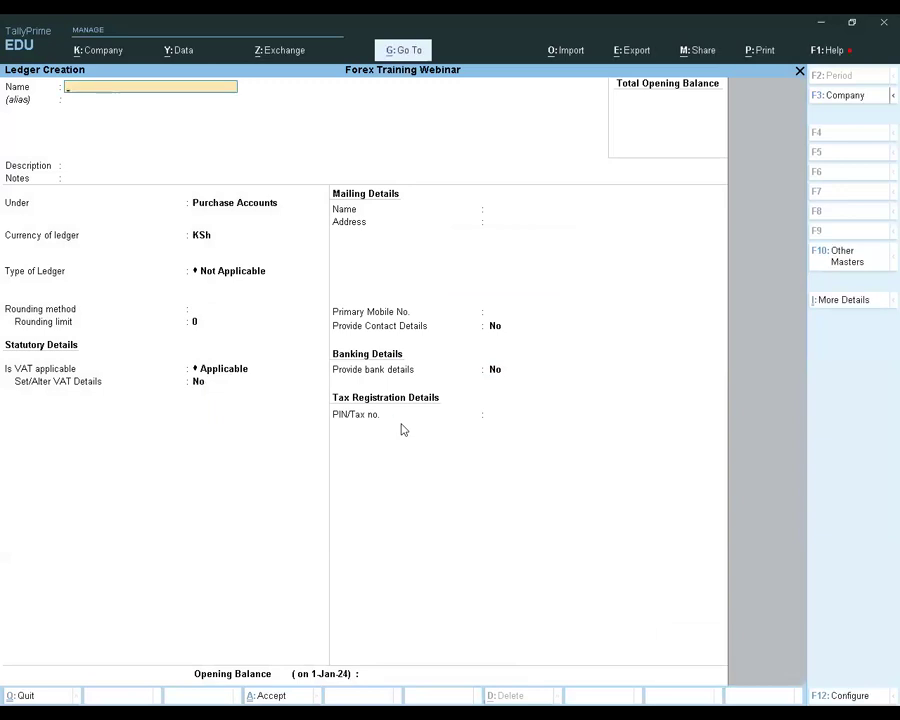
# Leave ledger creation and start a new stock item named Item A
pyautogui.press('Escape')
pyautogui.press('Return')
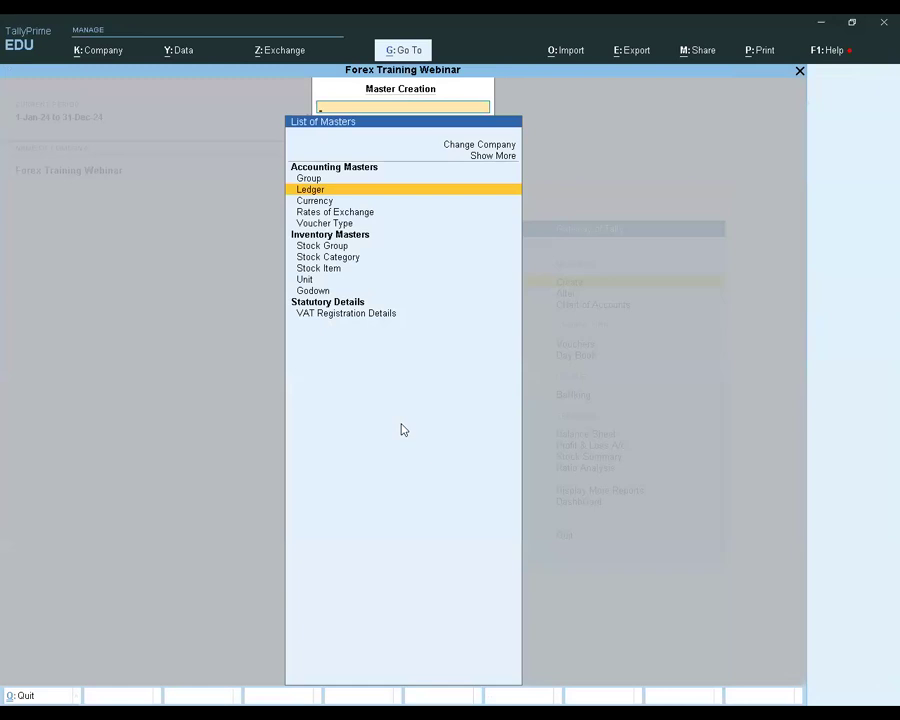
pyautogui.press('Down')
pyautogui.press('Down')
pyautogui.press('Down')
pyautogui.press('Down')
pyautogui.press('Down')
pyautogui.press('Down')
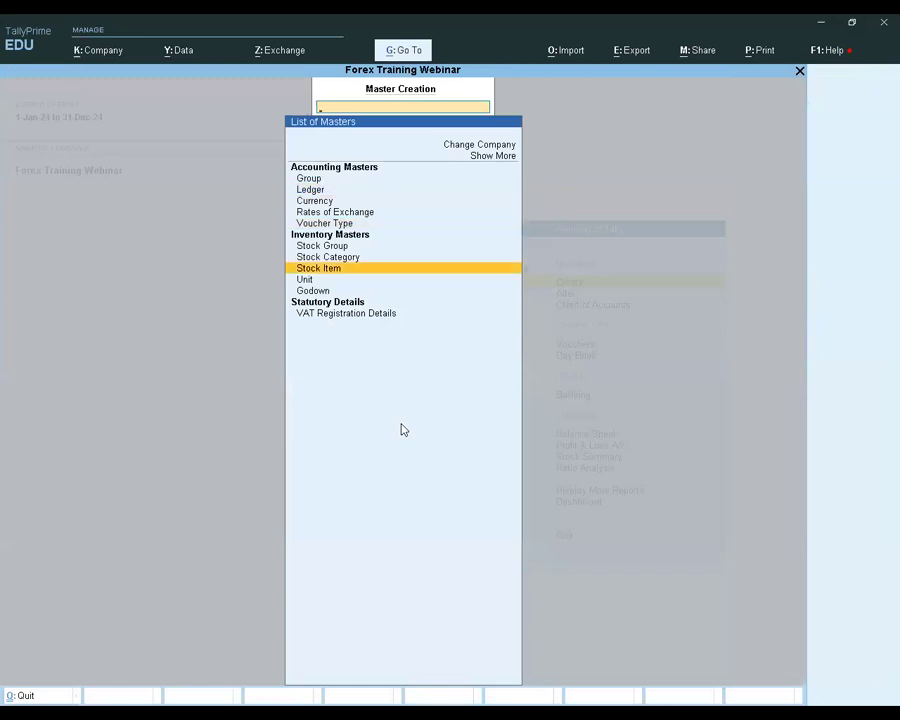
pyautogui.press('Return')
pyautogui.write('Item A')
pyautogui.press('Return')
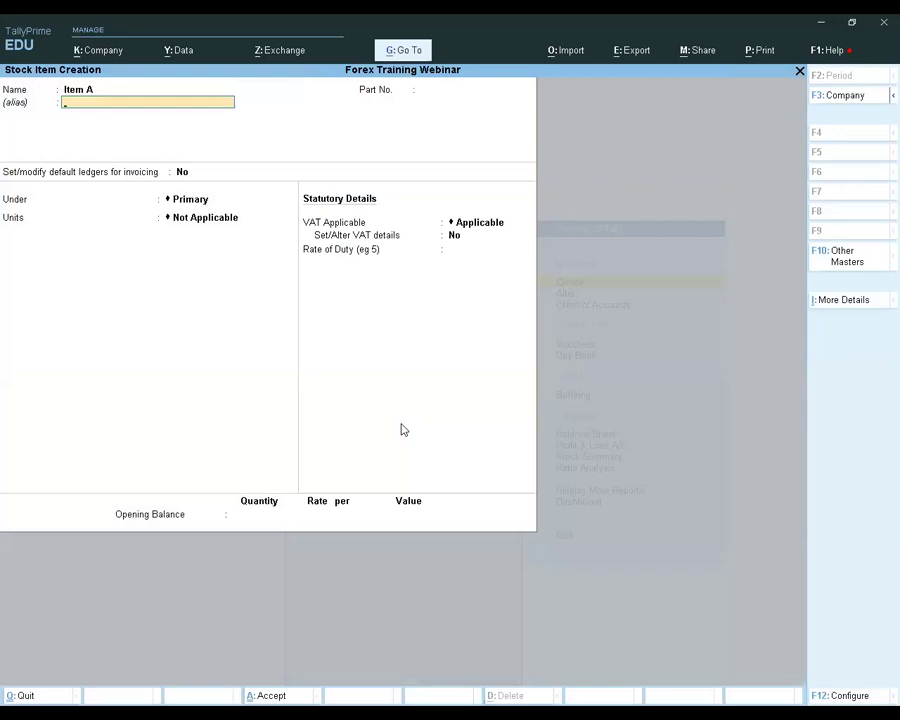
# Create a simple unit with the symbol pcs for Item A and save it
pyautogui.press('Return')
pyautogui.press('Return')
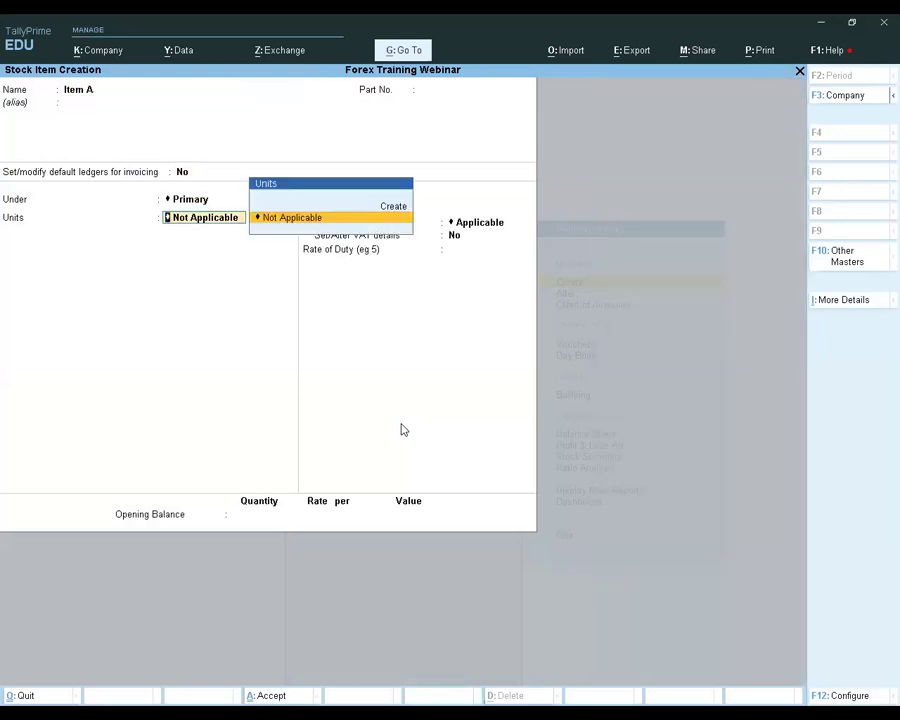
pyautogui.press('Up')
pyautogui.press('Return')
pyautogui.write('pcs')
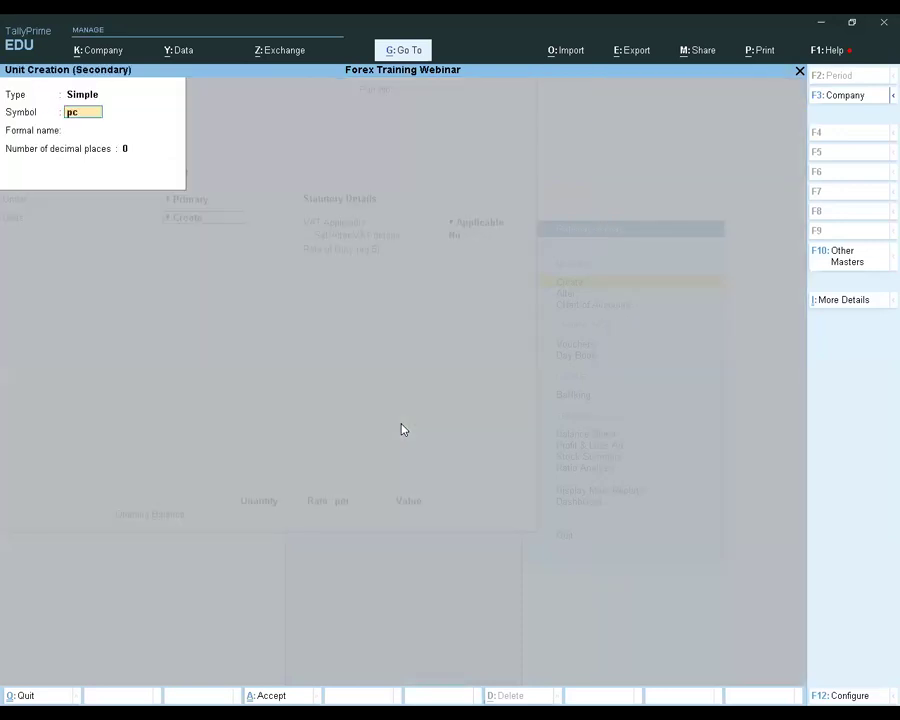
pyautogui.press('Return')
# Save Item A with VAT applicable and the remaining defaults, and return to the list of masters
pyautogui.press('Return')
pyautogui.press('Return')
pyautogui.press('Return')
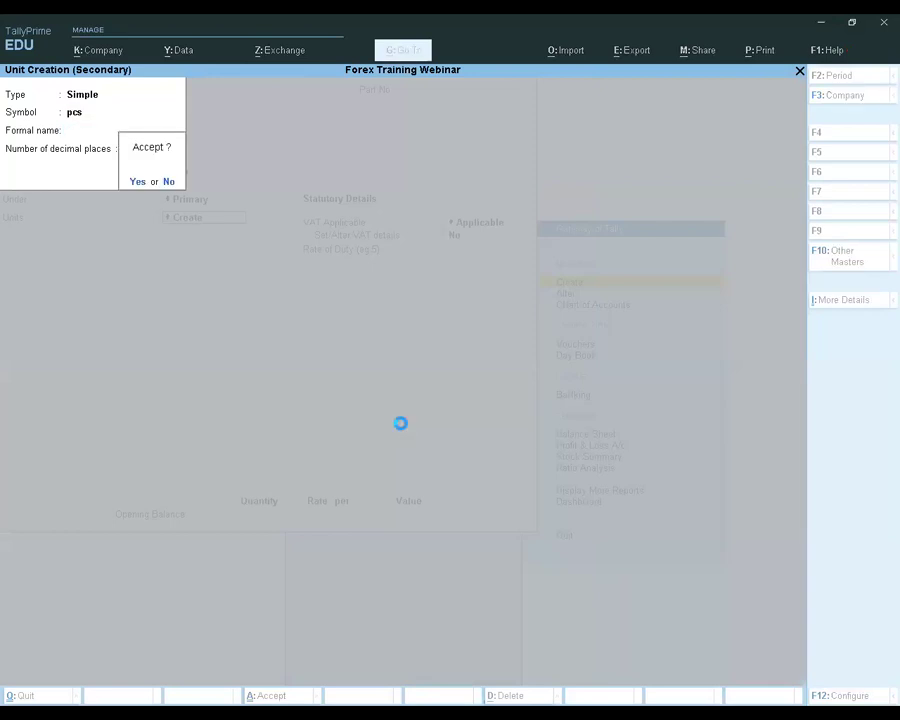
pyautogui.press('Return')
pyautogui.press('Return')
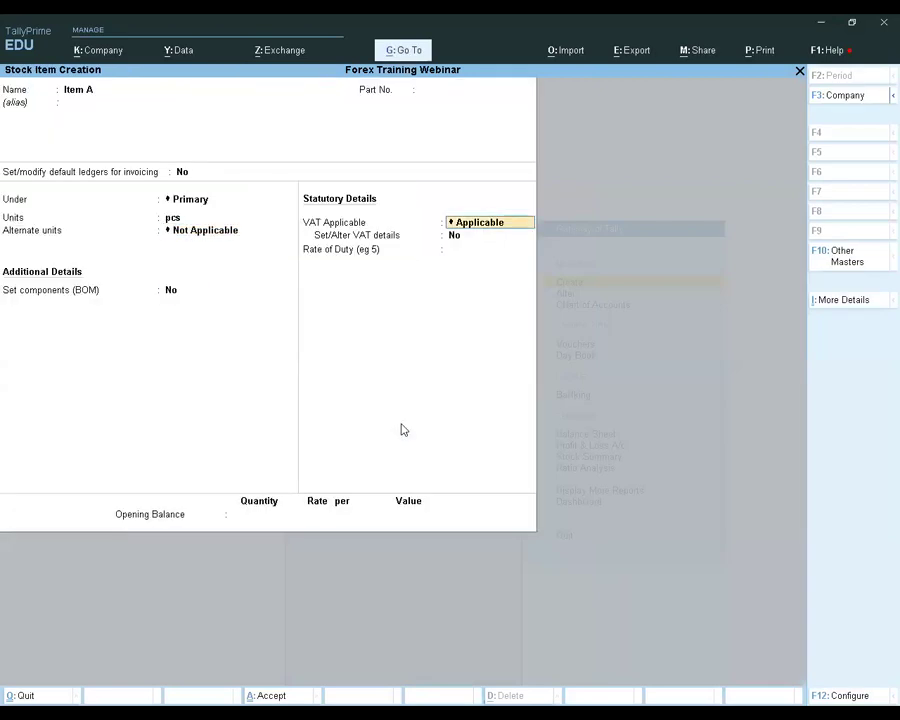
pyautogui.press('Return')
pyautogui.press('Return')
pyautogui.press('Return')
pyautogui.press('Return')
pyautogui.press('Return')
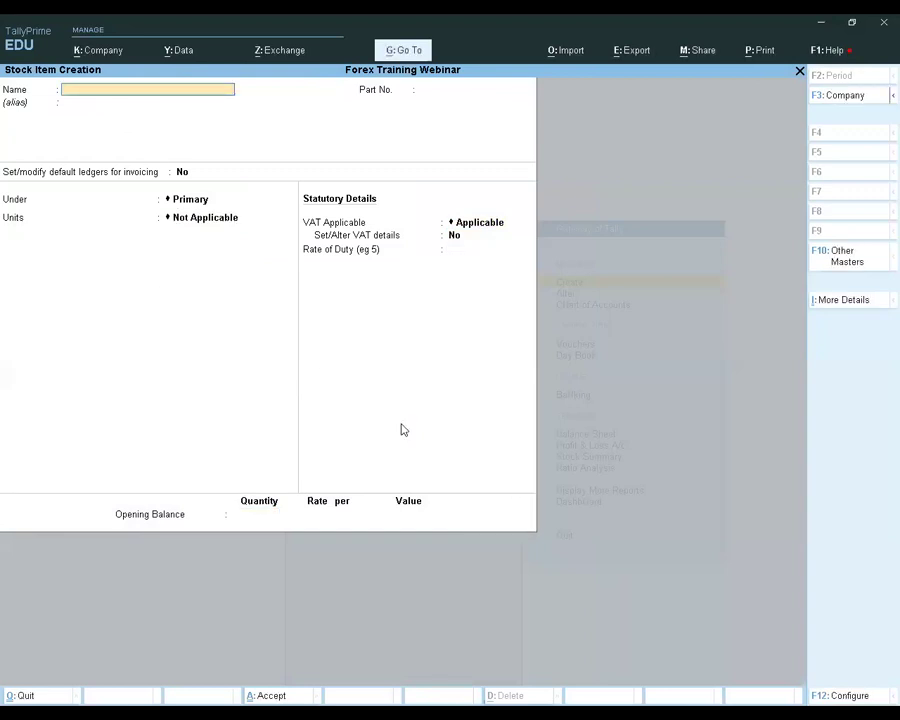
pyautogui.press('Escape')
pyautogui.press('Return')
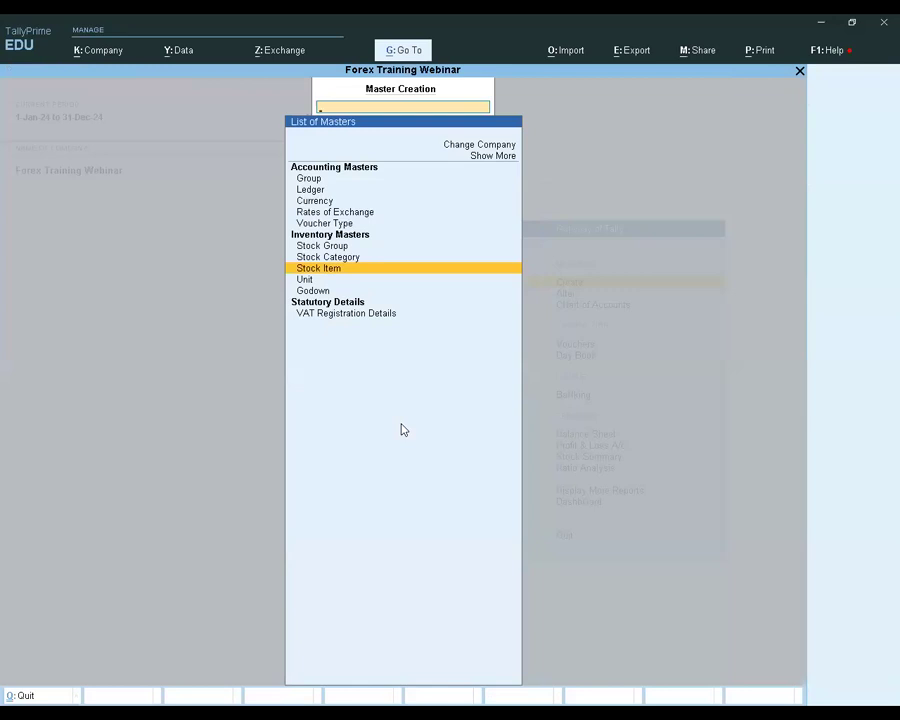
# Start a new currency master with the symbol $
pyautogui.press('Up')
pyautogui.press('Up')
pyautogui.press('Up')
pyautogui.press('Up')
pyautogui.press('Up')
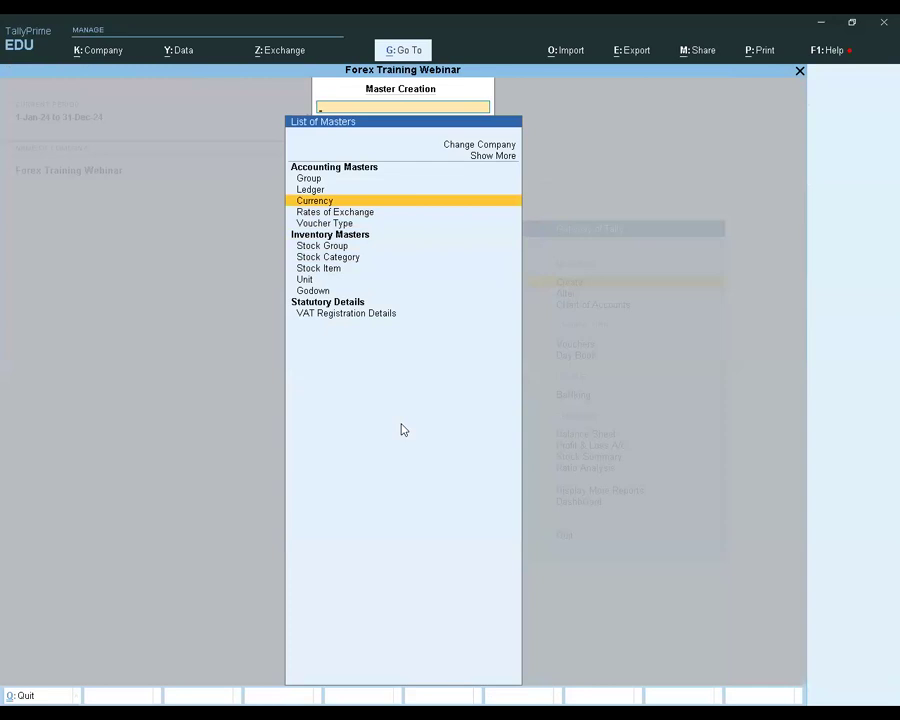
pyautogui.press('Return')
pyautogui.write('$')
pyautogui.press('Return')
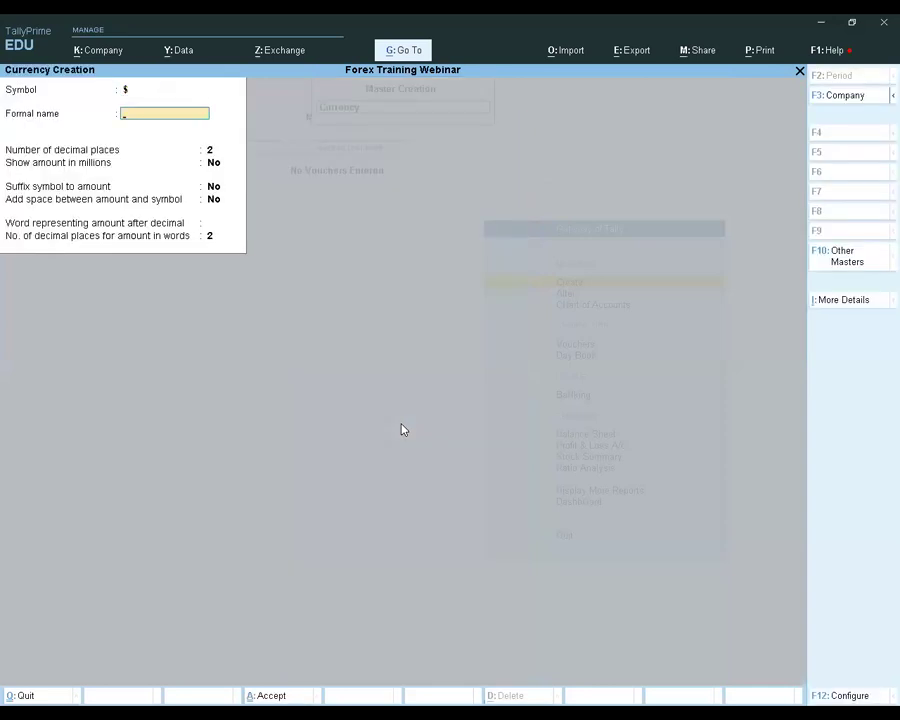
# Enter US Dollars as the currency's formal name, keep 2 decimal places and enable showing amounts in millions
pyautogui.write('US Dollars')
pyautogui.press('Return')
pyautogui.press('Return')
pyautogui.write('Y')
# Save the US Dollars currency with the remaining defaults and return to the list of masters
pyautogui.press('Return')
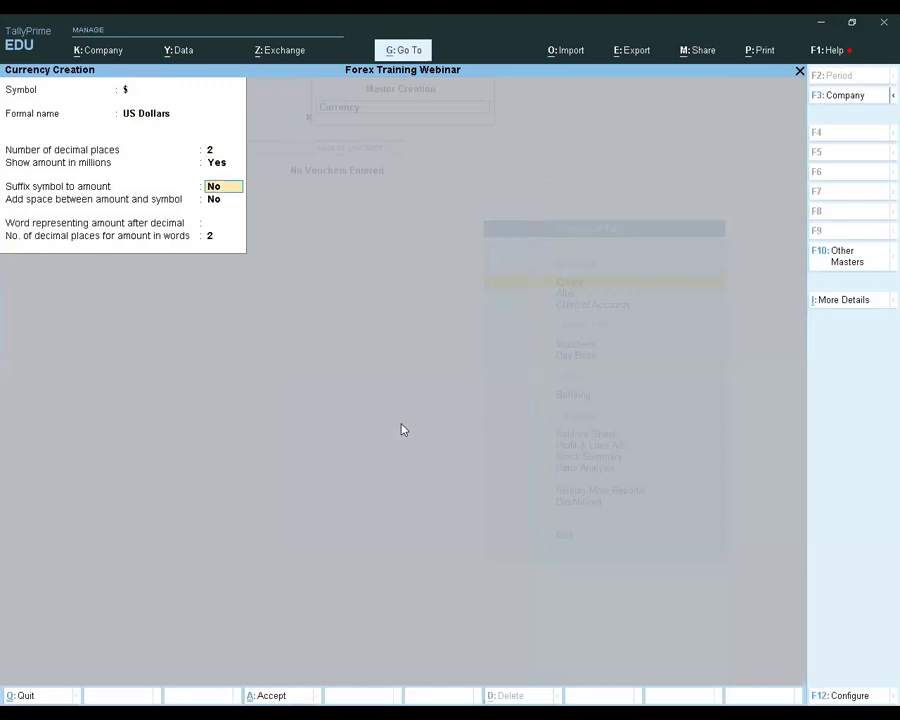
pyautogui.press('Return')
pyautogui.press('Return')
pyautogui.press('Return')
pyautogui.press('Return')
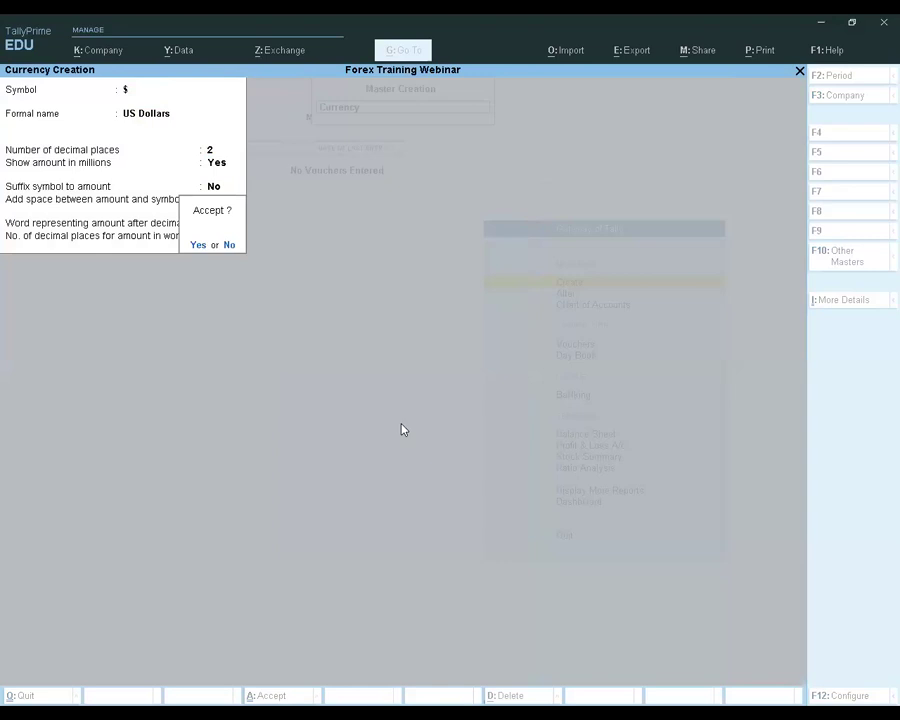
pyautogui.press('Return')
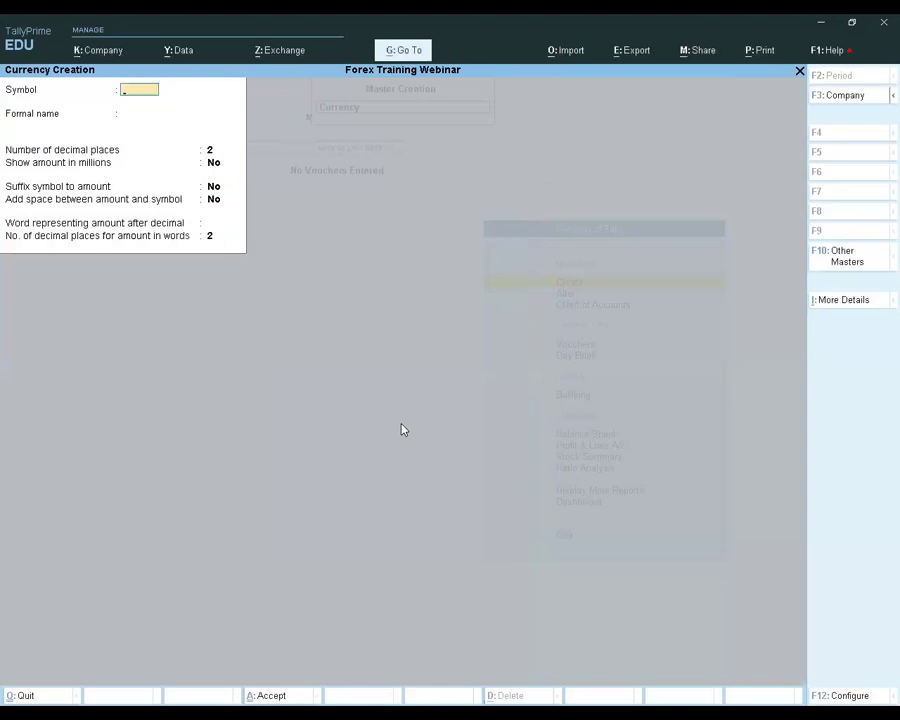
pyautogui.press('Escape')
pyautogui.press('Return')
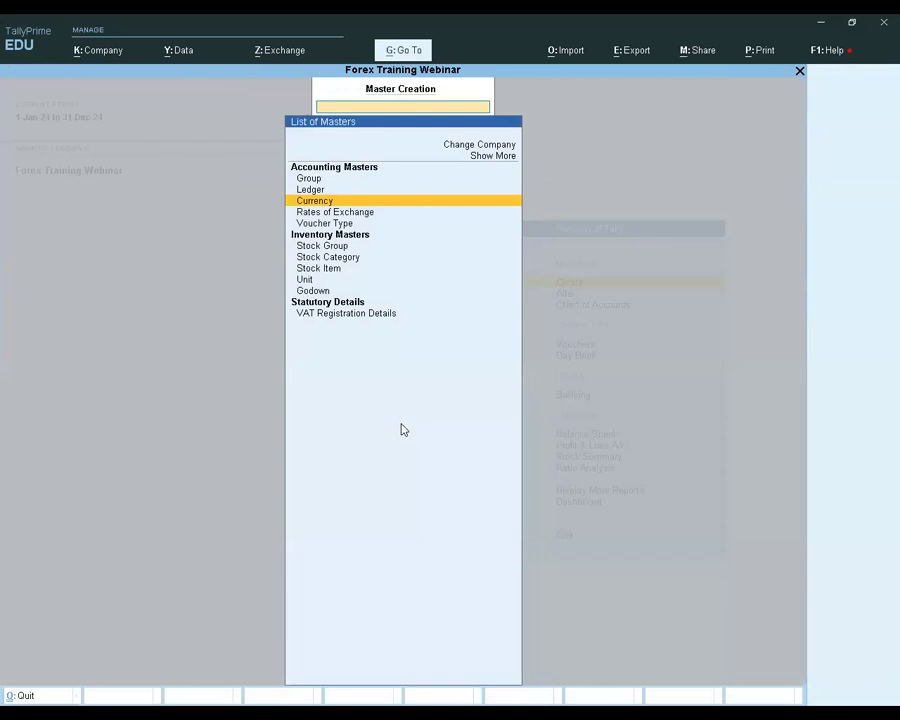
# Leave master creation and start a new purchase voucher dated 1-Jan-24
pyautogui.press('Escape')
pyautogui.press('Down')
pyautogui.press('Down')
pyautogui.press('Down')
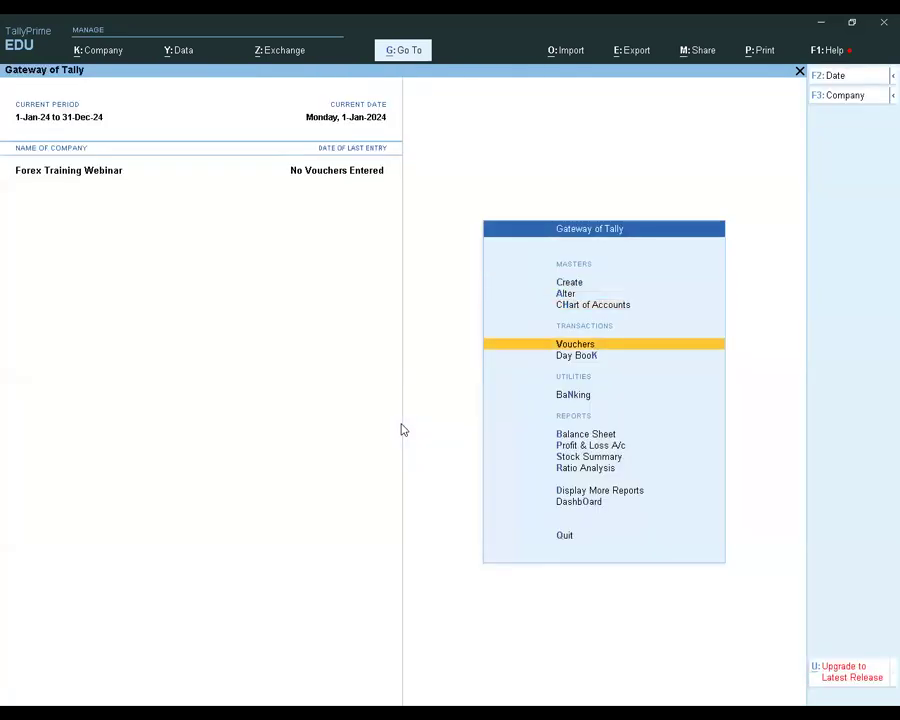
pyautogui.press('Return')
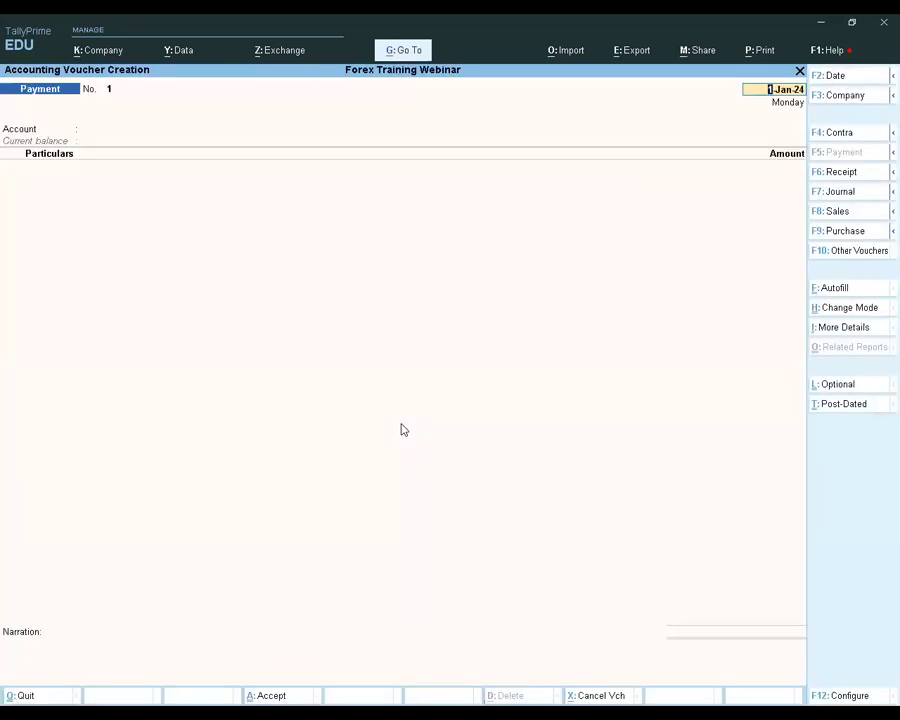
pyautogui.click(848, 232)
pyautogui.press('Return')
pyautogui.press('Return')
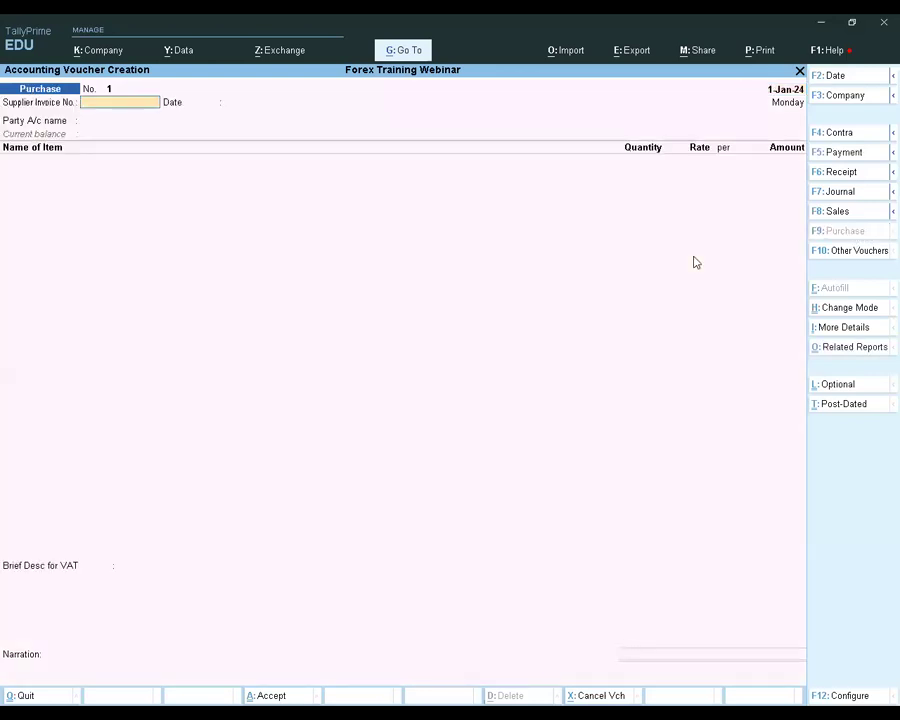
# Enter supplier invoice number 1234 dated 1-Jan-24 and select Supplier 1 as the party account
pyautogui.press('BackSpace')
pyautogui.write('1234')
pyautogui.press('Return')
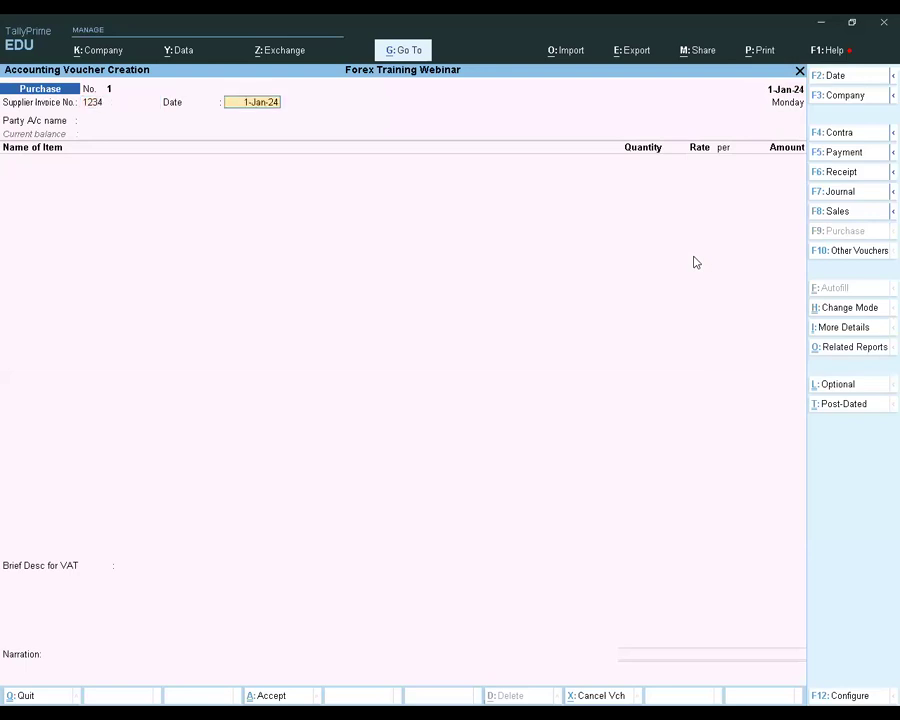
pyautogui.press('Return')
pyautogui.press('Down')
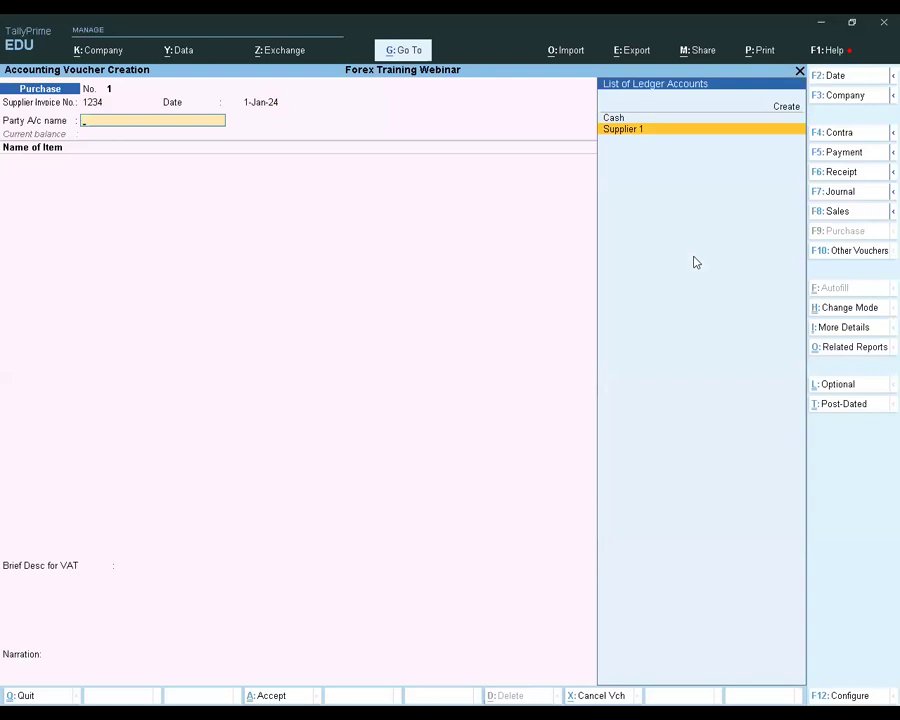
pyautogui.press('Return')
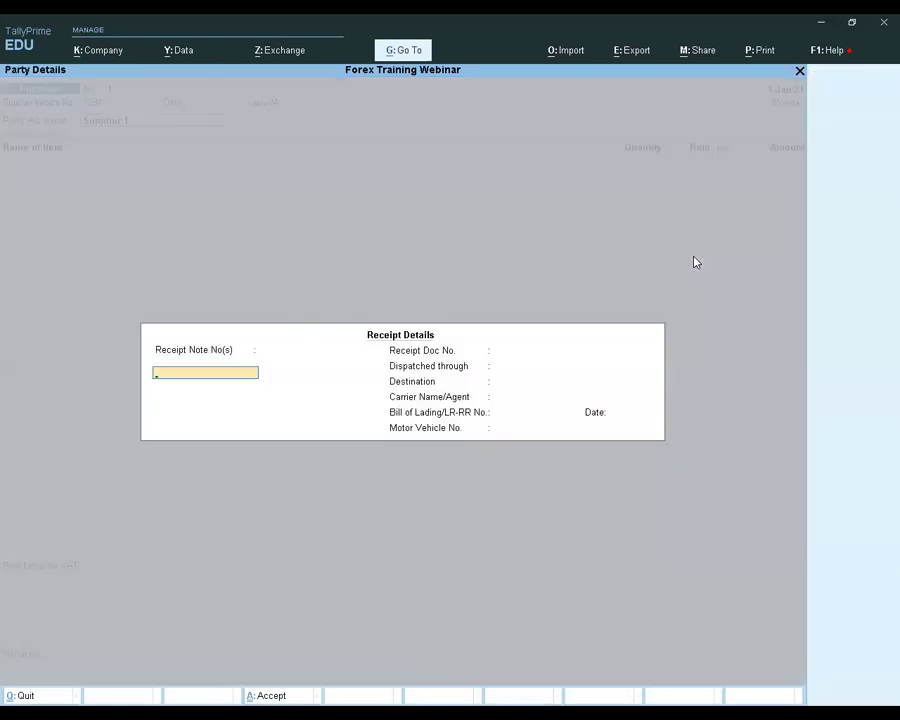
# Leave all receipt details of the purchase voucher blank and accept them
pyautogui.press('Return')
pyautogui.press('Return')
pyautogui.press('Return')
pyautogui.press('Return')
pyautogui.press('Return')
pyautogui.press('Return')
pyautogui.press('Return')
pyautogui.press('Return')
pyautogui.press('Return')
pyautogui.press('Return')
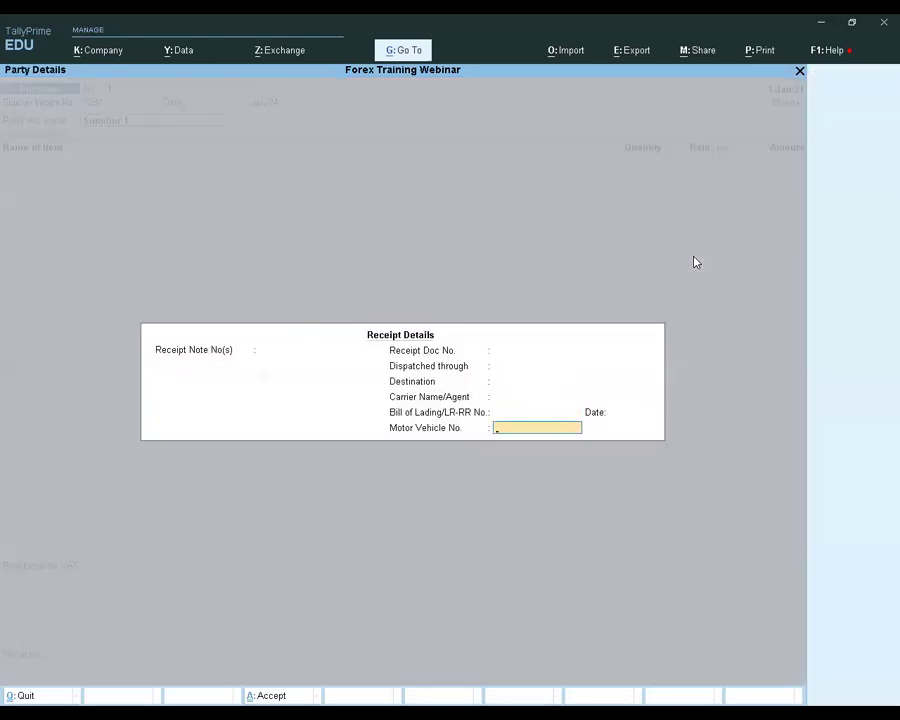
# Accept the default supplier and consignee party details, with Indonesia and Kenya as their respective countries
pyautogui.press('Return')
pyautogui.press('Return')
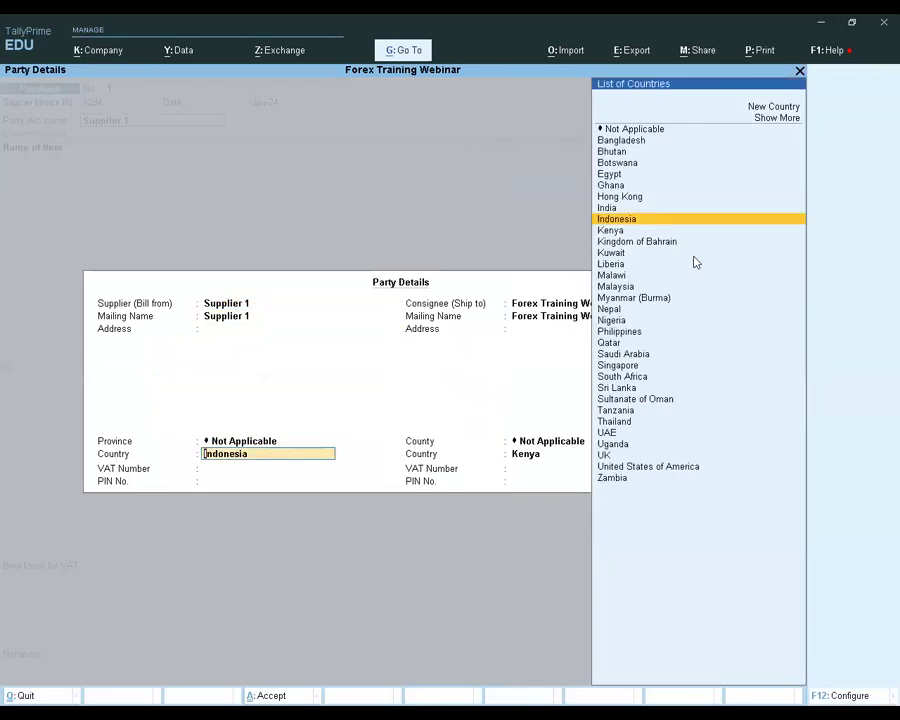
pyautogui.press('Return')
pyautogui.press('Return')
pyautogui.press('Return')
pyautogui.press('Return')
pyautogui.press('Return')
pyautogui.press('Return')
pyautogui.press('Return')
pyautogui.press('Return')
pyautogui.press('Return')
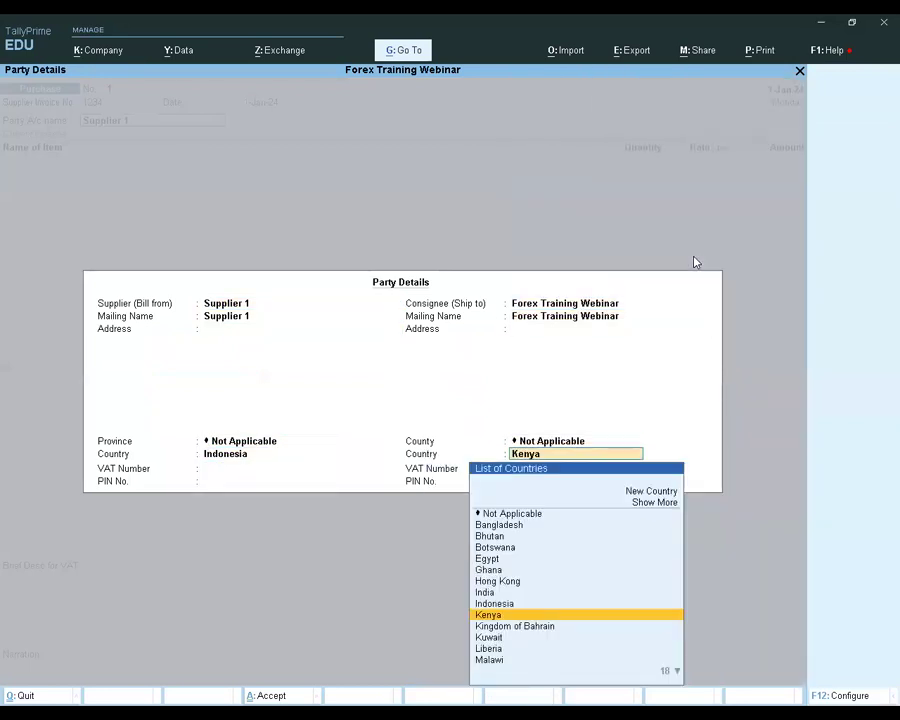
pyautogui.press('Return')
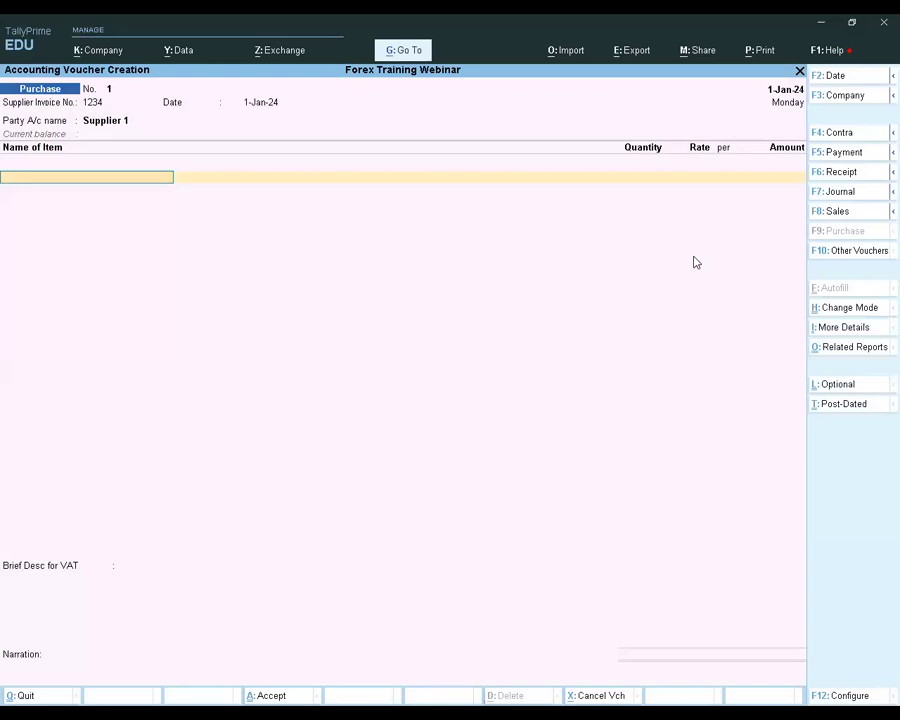
# Add Item A to the purchase voucher with a quantity of 100 pcs at a rate of $10
pyautogui.press('Down')
pyautogui.press('Down')
pyautogui.press('Down')
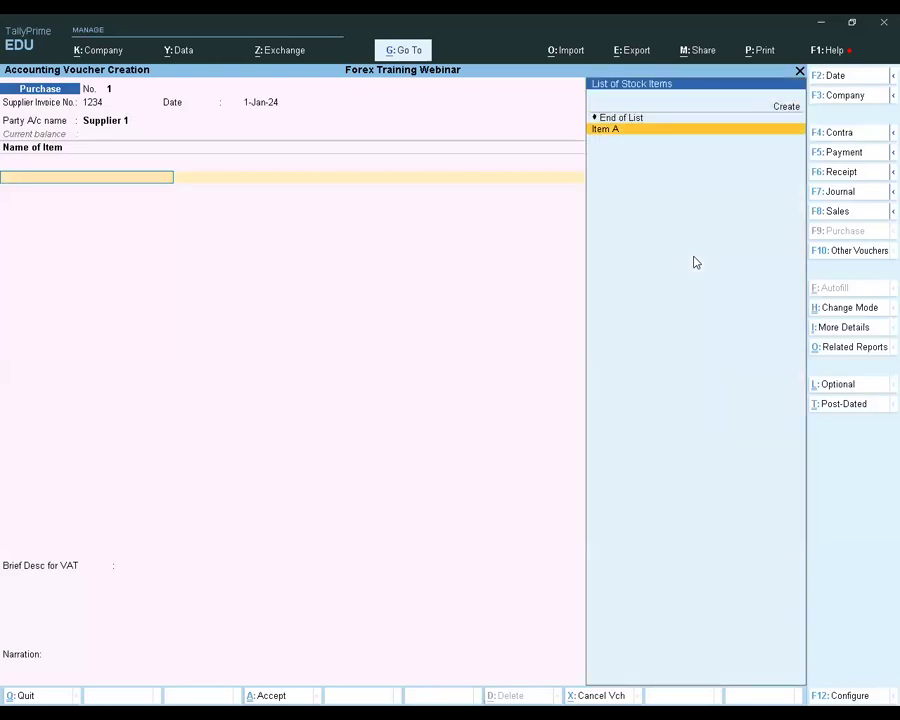
pyautogui.press('Return')
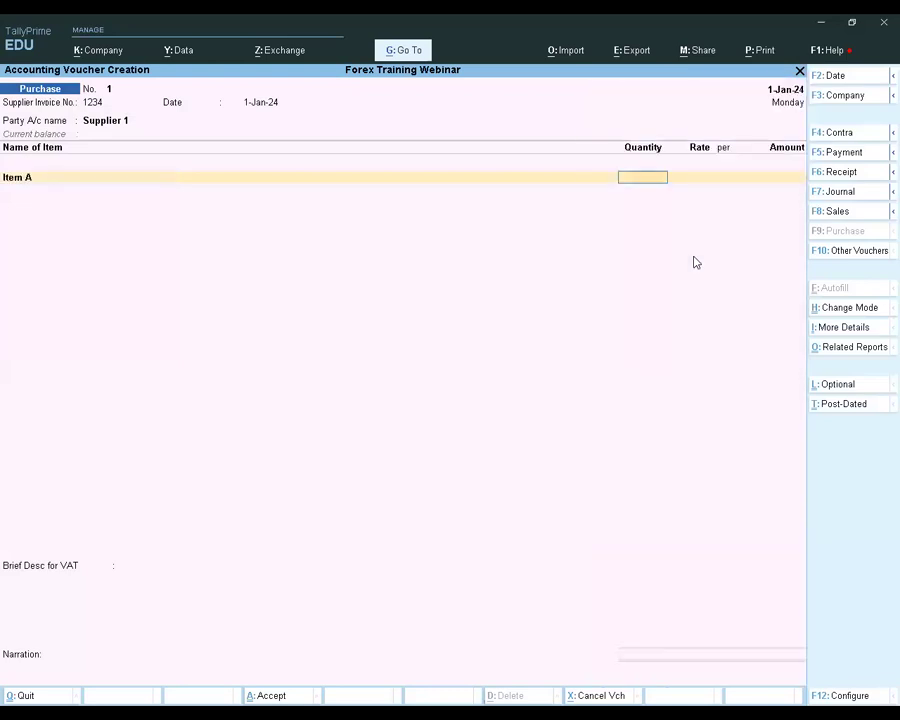
pyautogui.write('100')
pyautogui.press('Return')
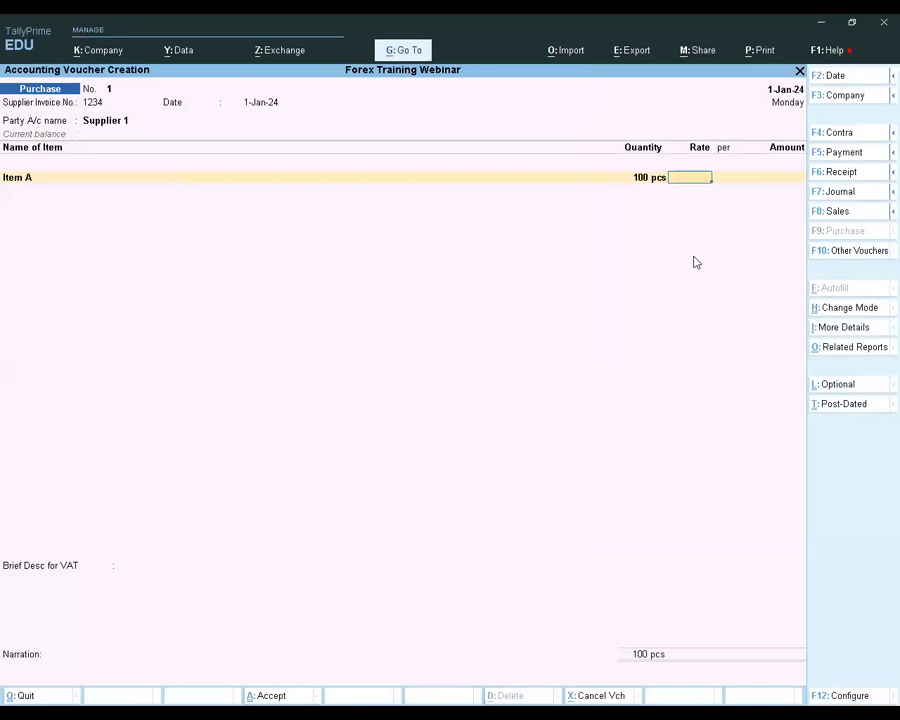
pyautogui.write('$10')
pyautogui.press('Return')
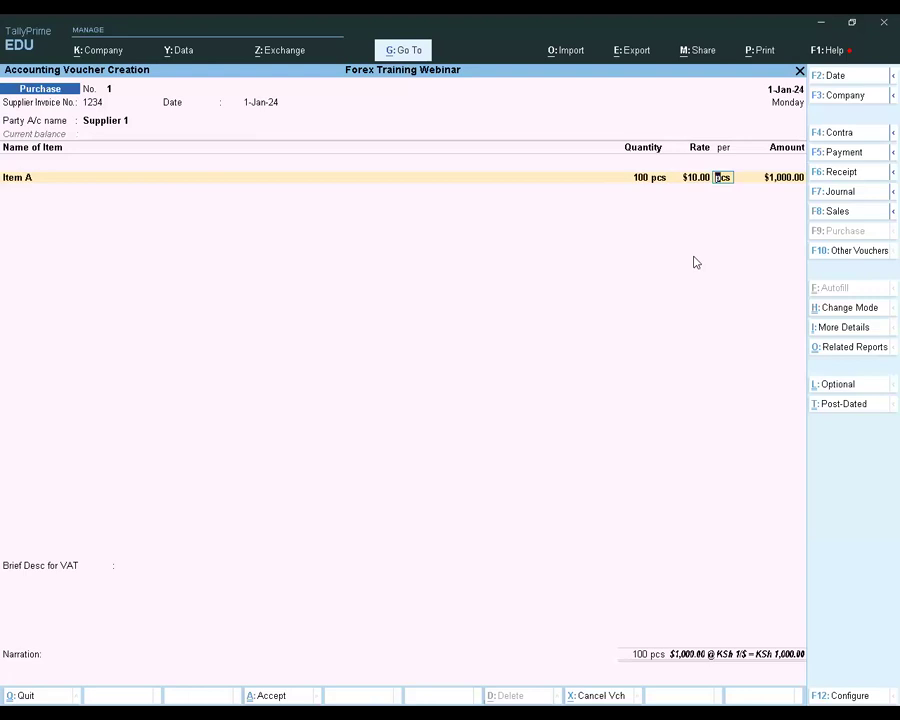
# Keep the rate per pcs and set the rate of exchange to KSh 160/$ for Item A
pyautogui.press('Return')
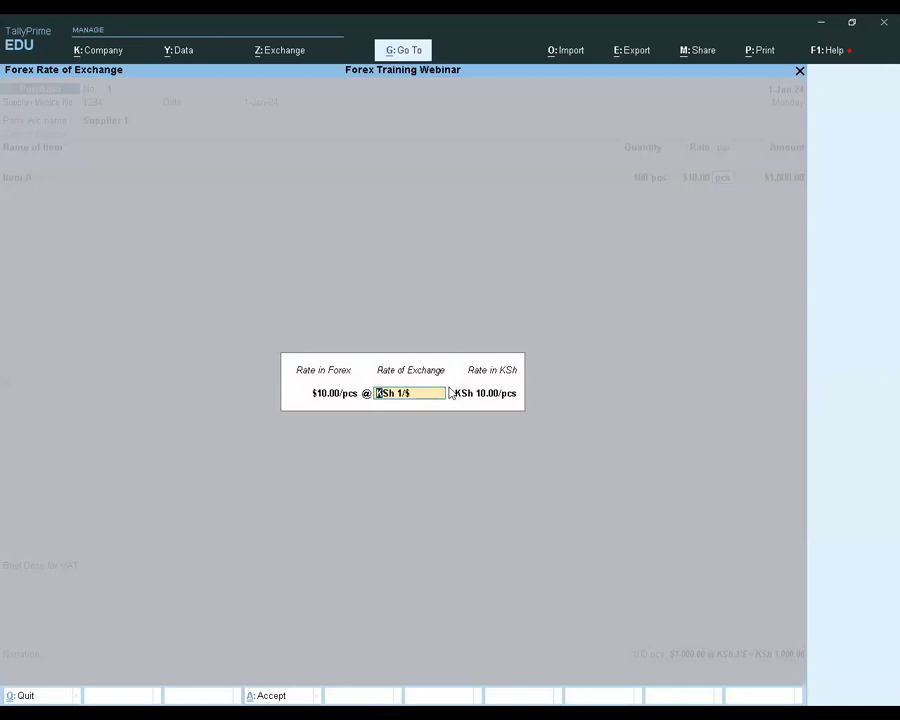
pyautogui.write('160/$')
pyautogui.press('Return')
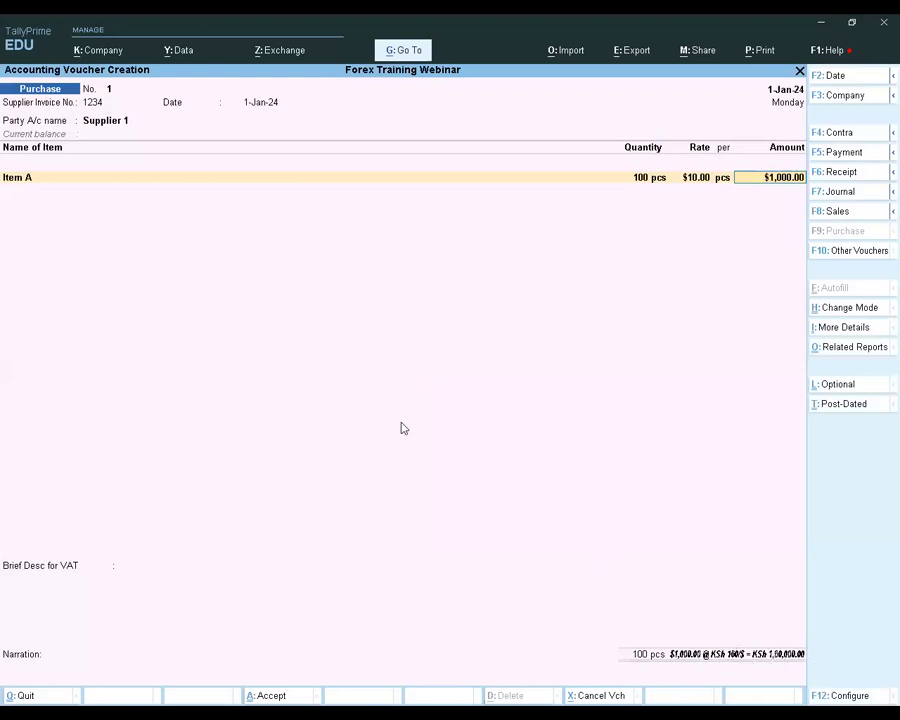
# Allocate Item A's full amount to the Purchase Import ledger and end the item list
pyautogui.press('Return')
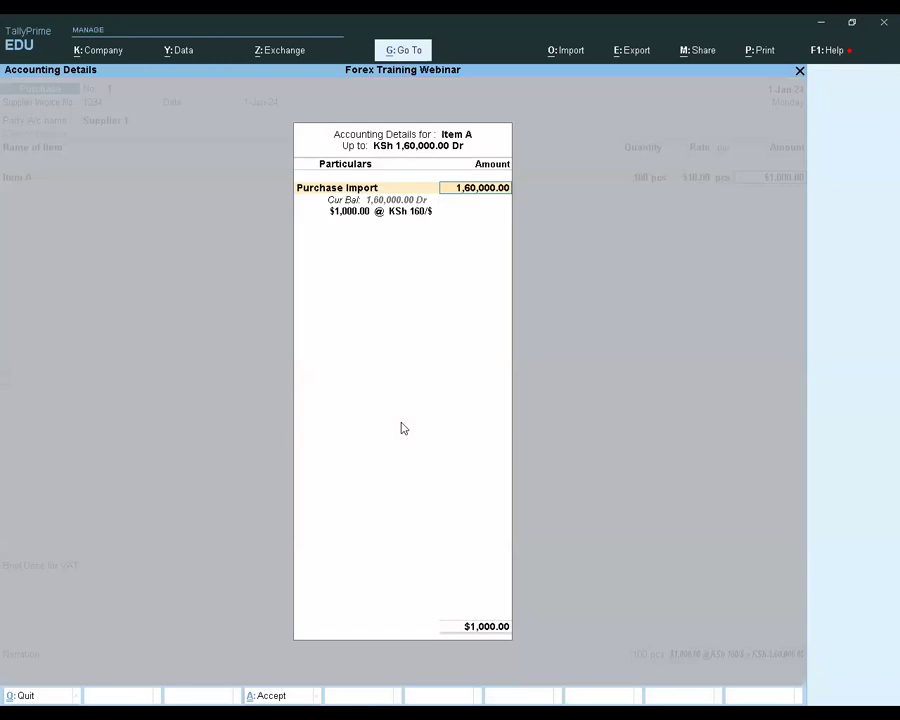
pyautogui.press('BackSpace')
pyautogui.press('Return')
pyautogui.press('Return')
# Leave the custom entry number, VAT description and narration blank, then save the purchase voucher
pyautogui.press('Return')
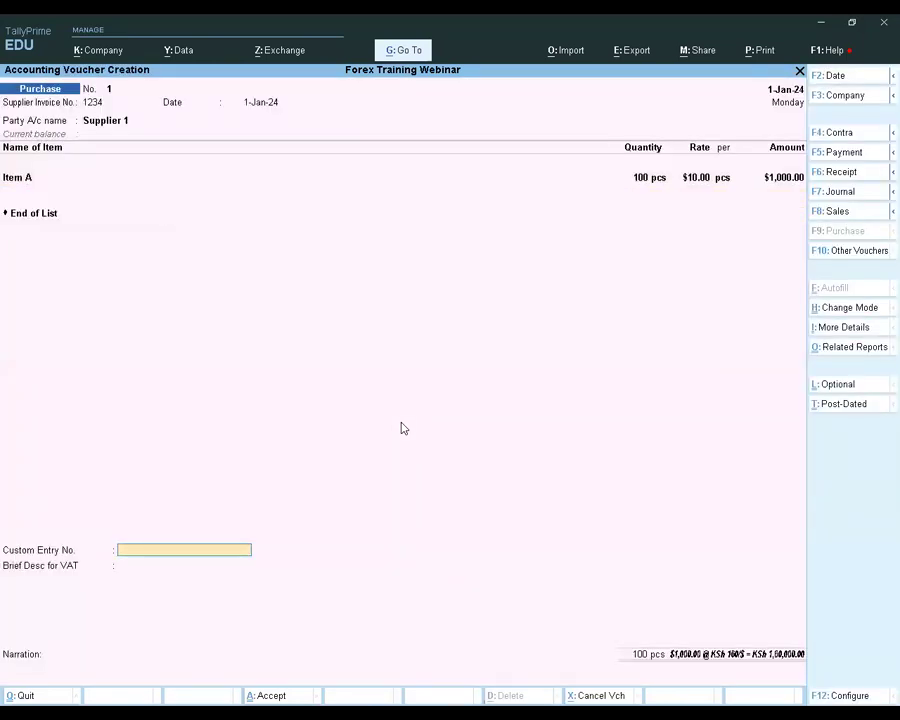
pyautogui.press('Return')
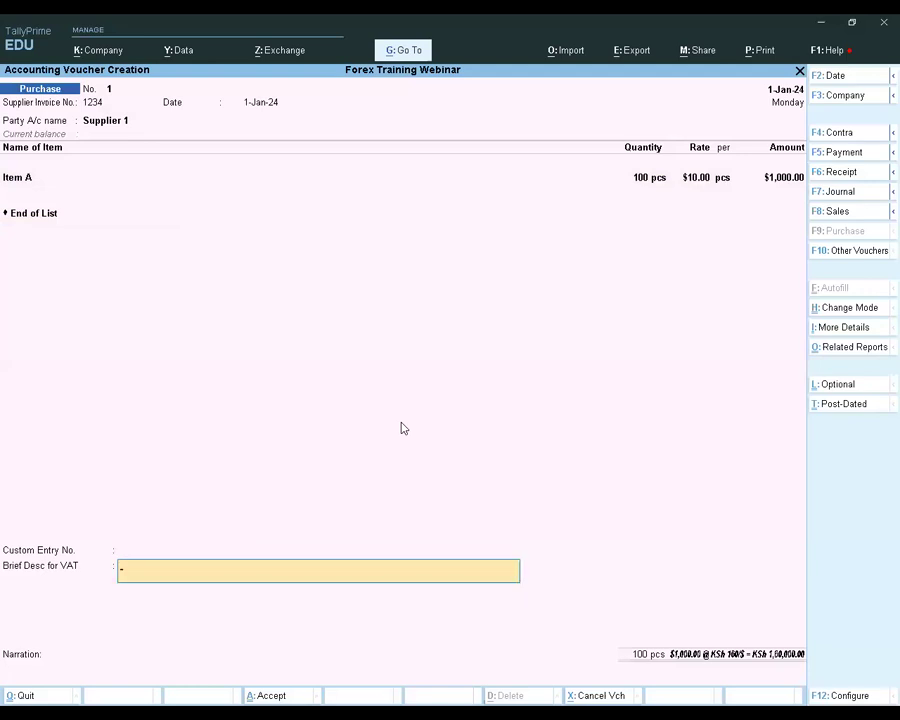
pyautogui.press('Return')
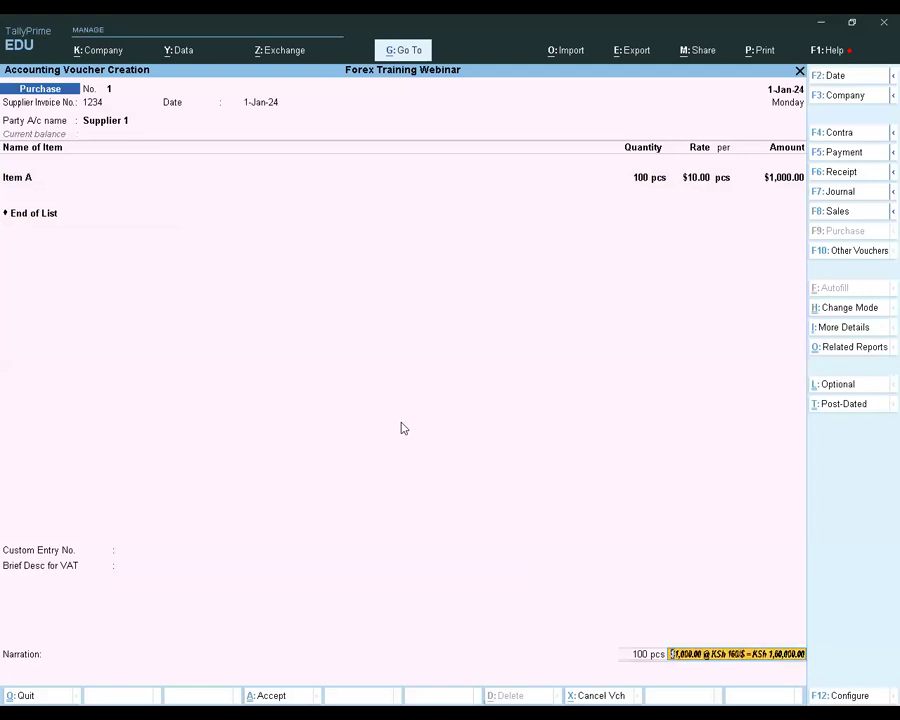
pyautogui.press('Return')
pyautogui.press('Return')
pyautogui.press('Return')
pyautogui.press('Return')
pyautogui.press('Return')
pyautogui.press('Return')
pyautogui.press('Return')
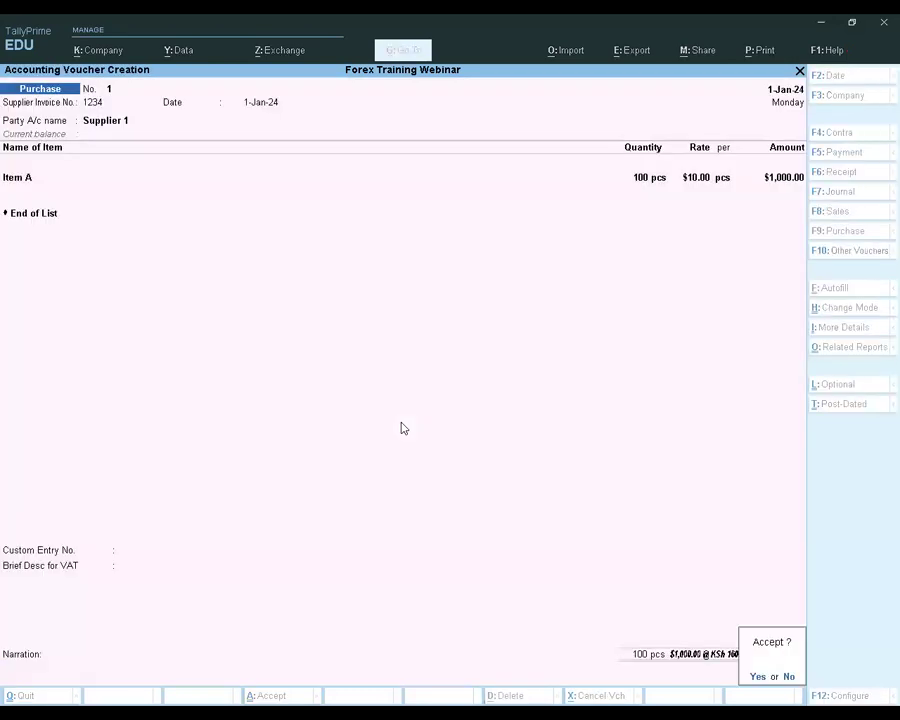
pyautogui.press('Return')
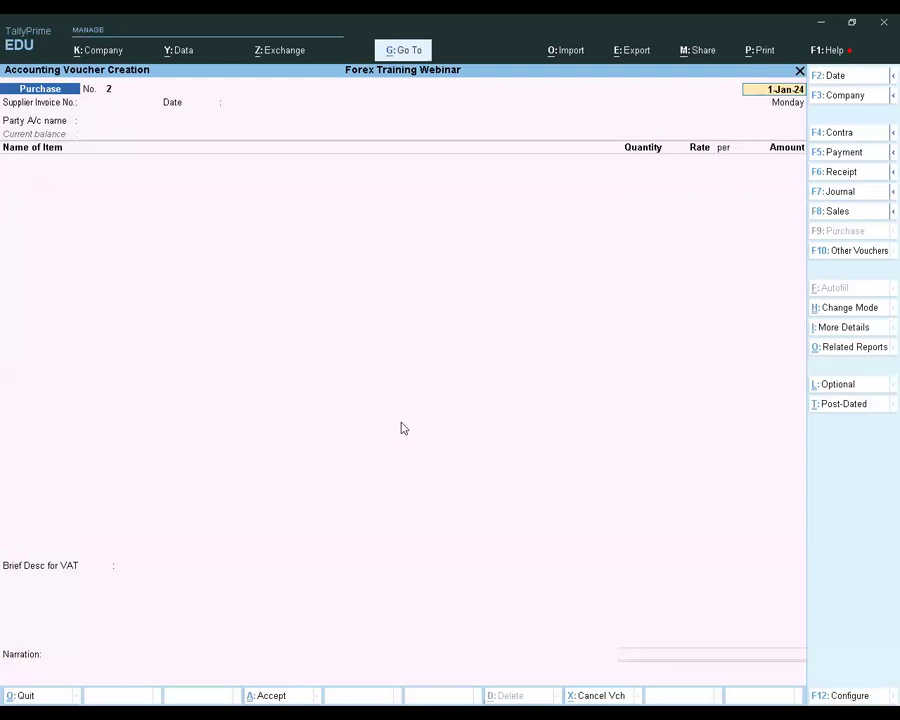
# Quit voucher creation and open the list of additional reports
pyautogui.press('Escape')
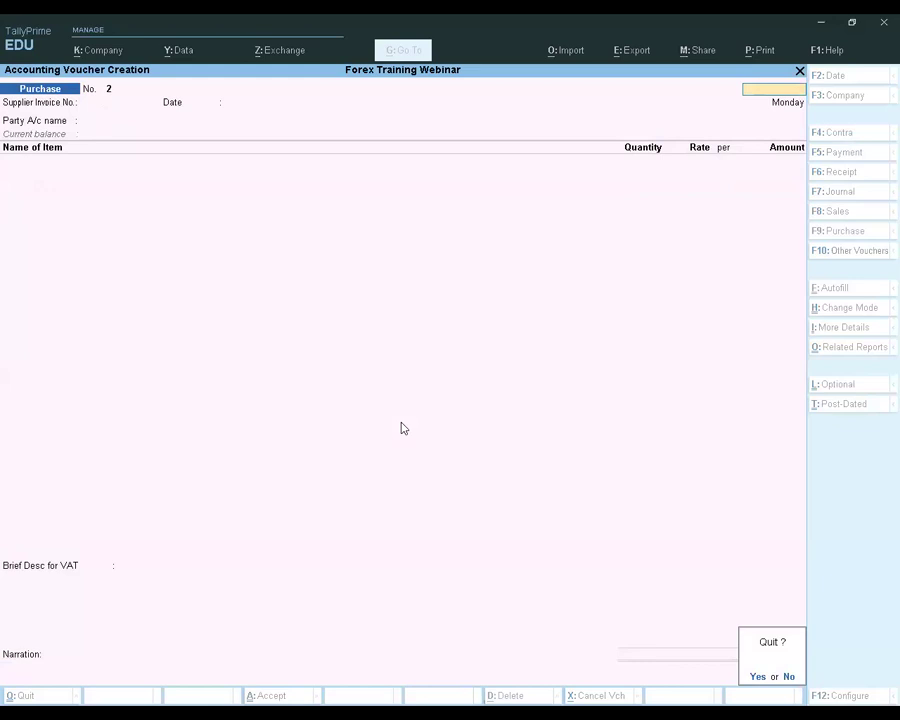
pyautogui.press('y')
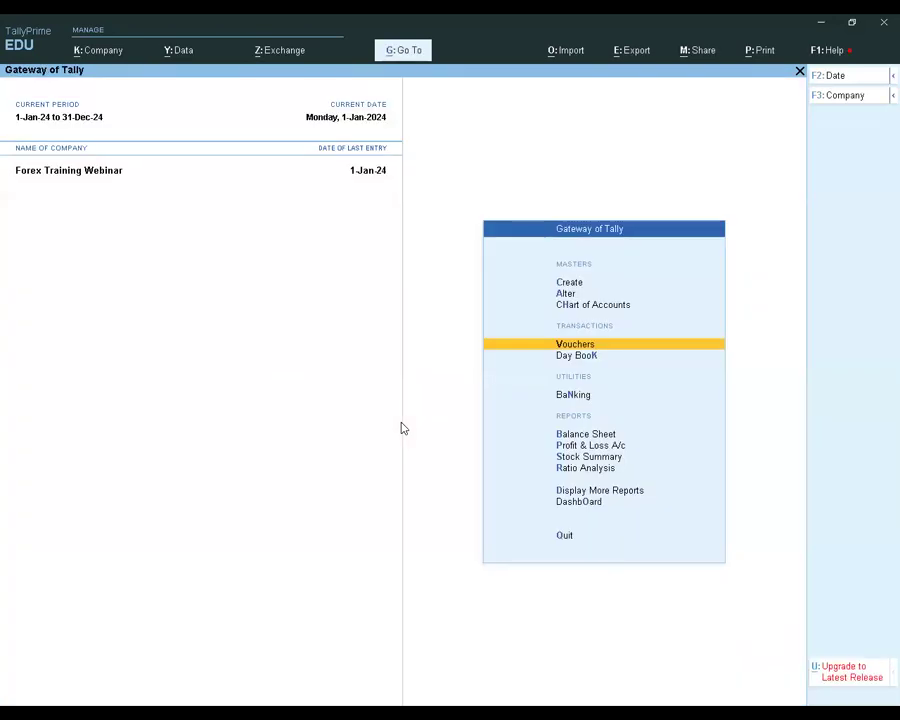
pyautogui.press('Down')
pyautogui.press('Down')
pyautogui.press('Down')
# Open the ledger vouchers report for Supplier 1 from the account books and check its basis of values options
pyautogui.press('Down')
pyautogui.press('Down')
pyautogui.press('Down')
pyautogui.press('Down')
pyautogui.press('Return')
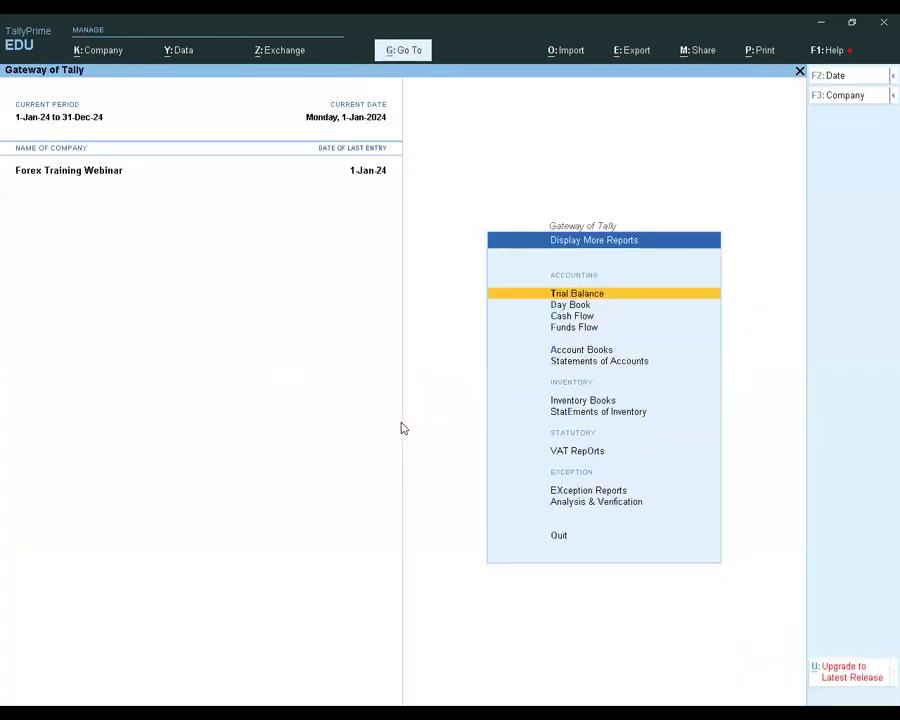
pyautogui.press('a')
pyautogui.press('Down')
pyautogui.press('Return')
pyautogui.press('Down')
pyautogui.press('Down')
pyautogui.press('Down')
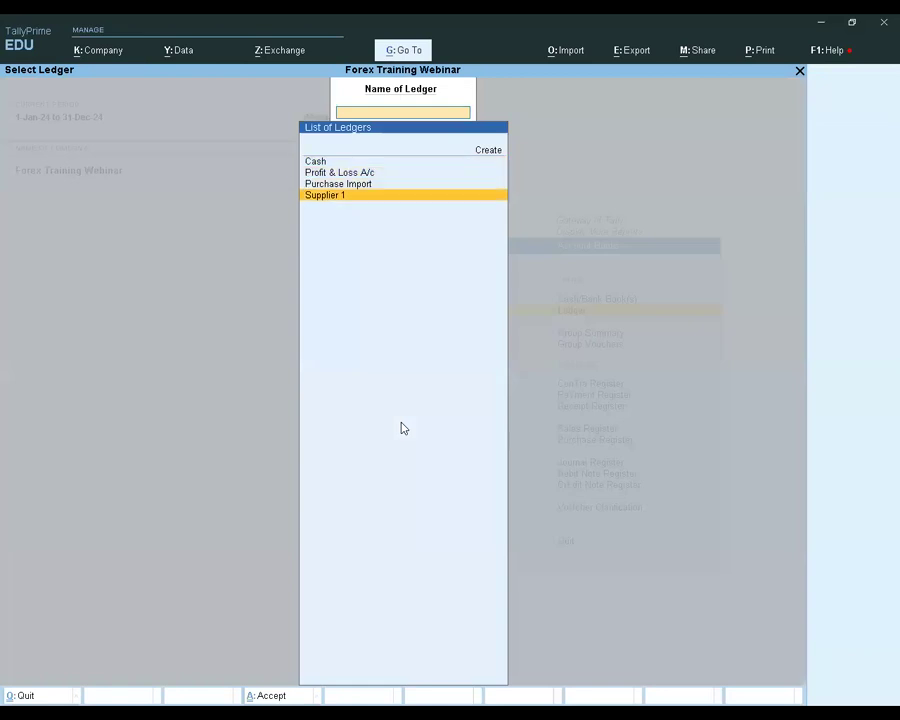
pyautogui.press('Return')
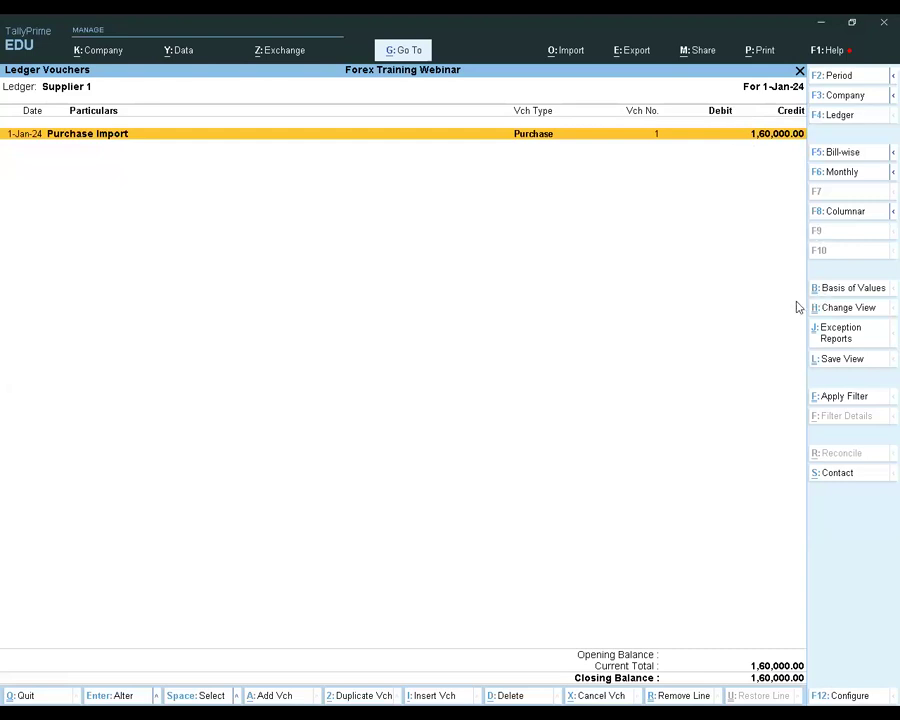
pyautogui.click(842, 291)
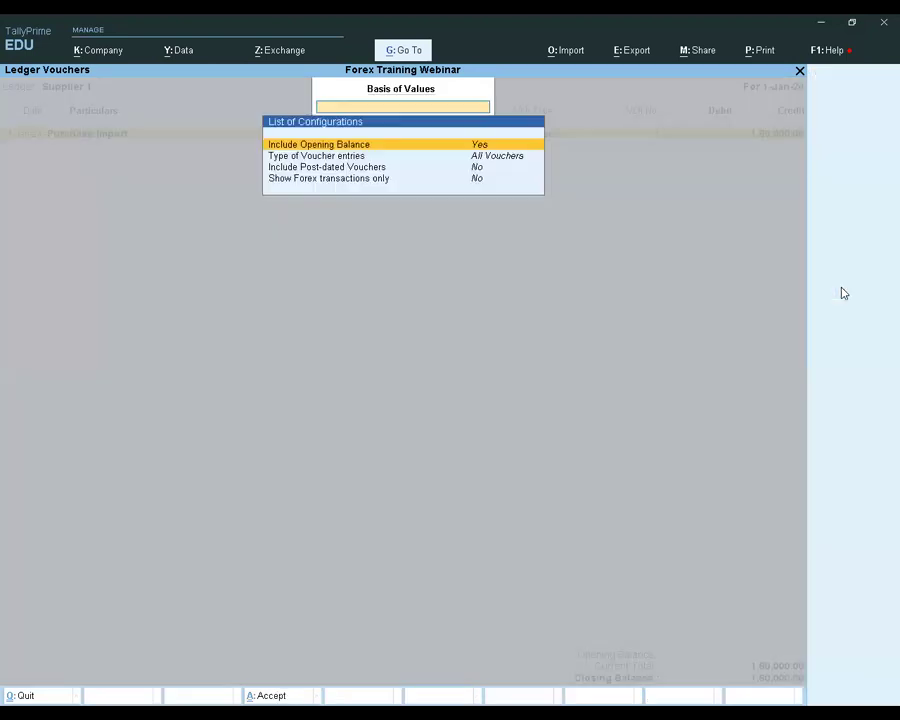
pyautogui.press('Escape')
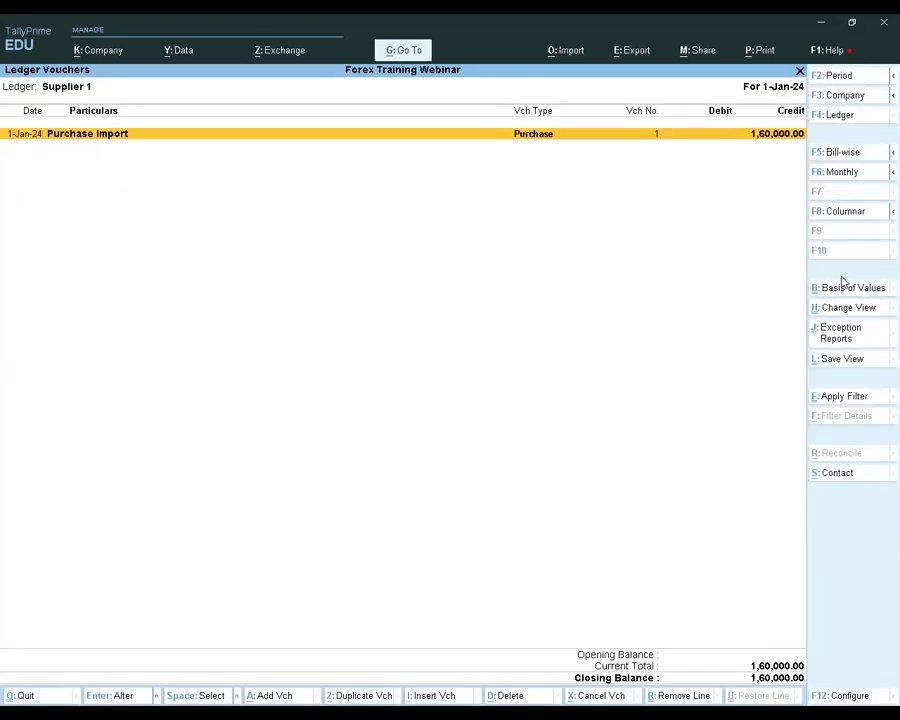
# Set the Supplier 1 ledger report's basis of values to show forex transactions only
pyautogui.click(846, 290)
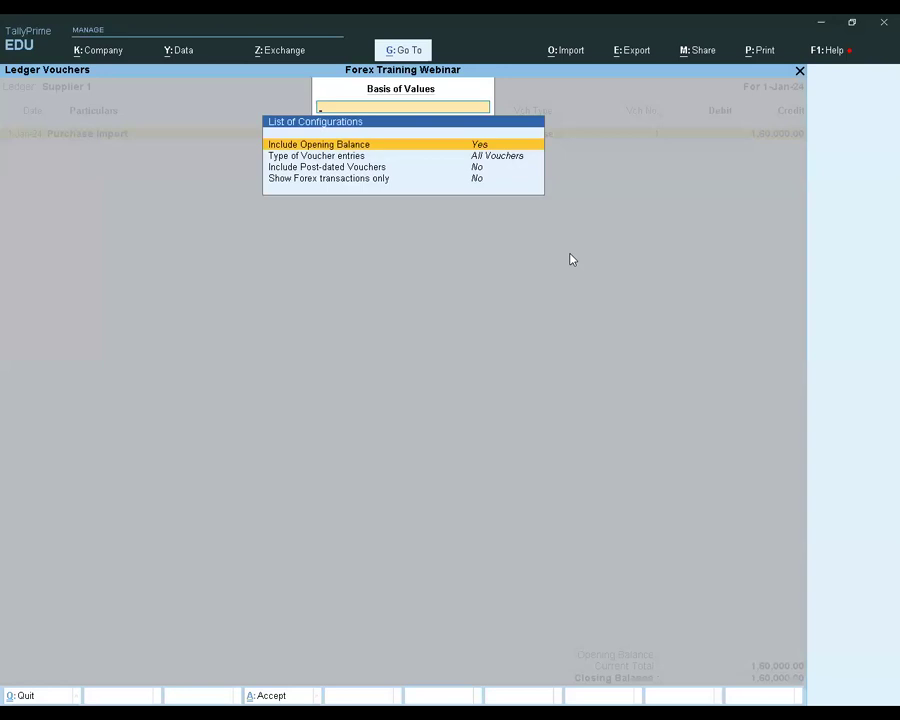
pyautogui.press('Down')
pyautogui.press('Down')
pyautogui.press('Down')
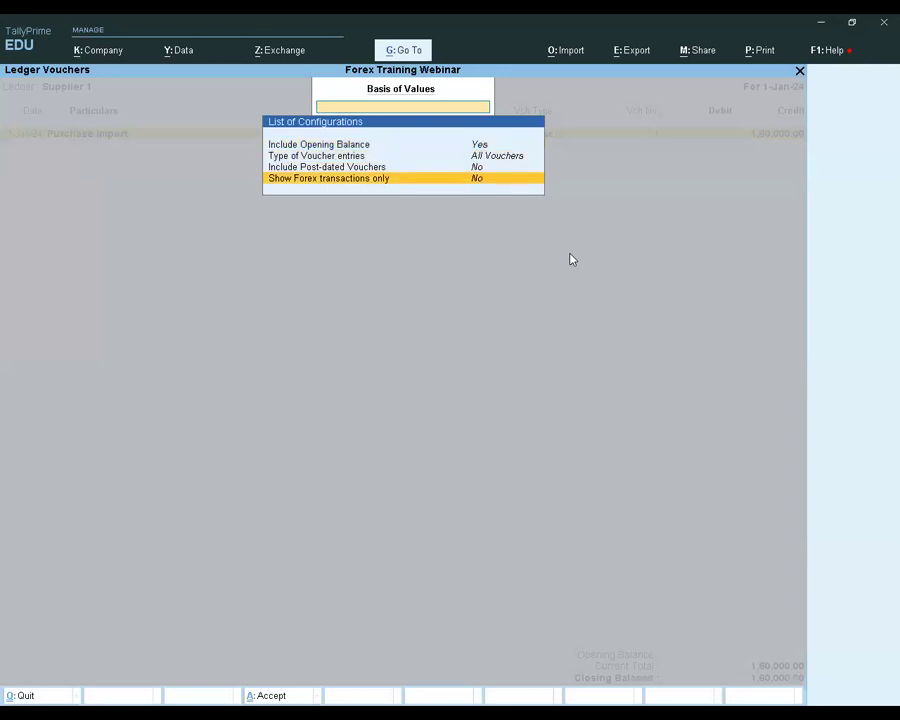
pyautogui.press('Return')
pyautogui.hotkey('ctrl', 'a')
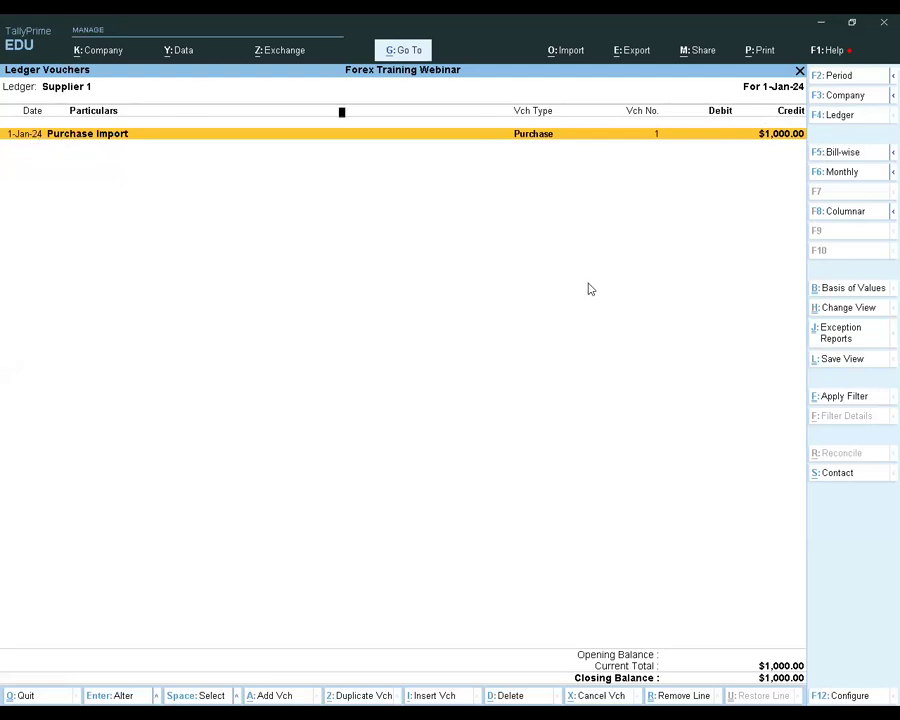
# Leave the Supplier 1 ledger and the reports, then open voucher entry from the Gateway of Tally
pyautogui.press('Escape')
pyautogui.press('Escape')
pyautogui.press('Escape')
pyautogui.press('Escape')
pyautogui.press('Escape')
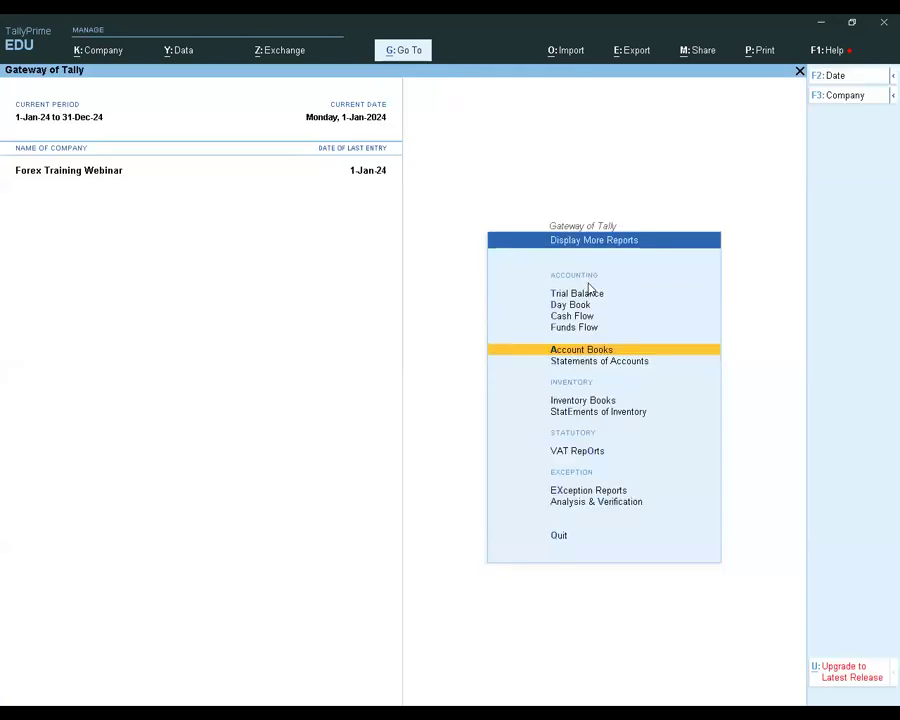
pyautogui.press('Up')
pyautogui.press('Up')
pyautogui.press('Up')
pyautogui.press('Up')
pyautogui.press('Up')
pyautogui.press('Up')
pyautogui.press('Up')
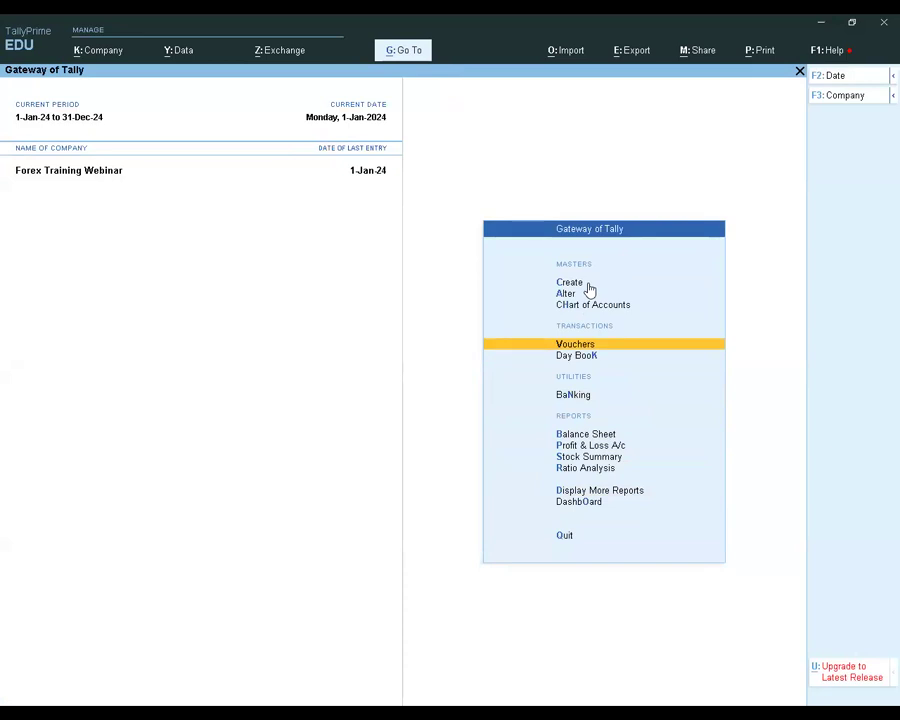
pyautogui.press('Return')
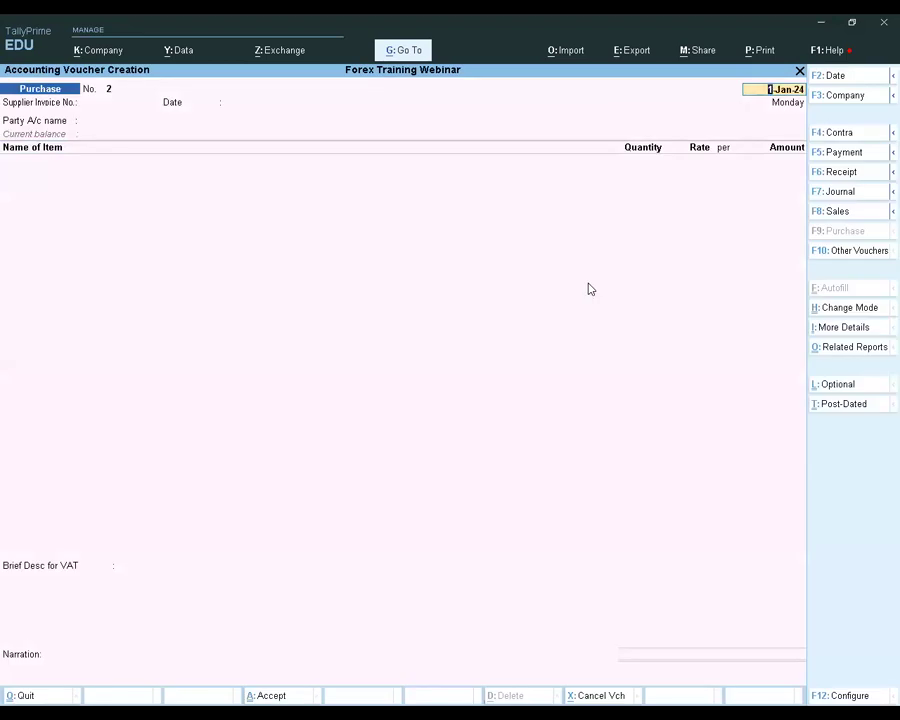
# Start a payment voucher dated 31-Jan-24 with Cash as the paying account
pyautogui.click(836, 153)
pyautogui.write('31.1.')
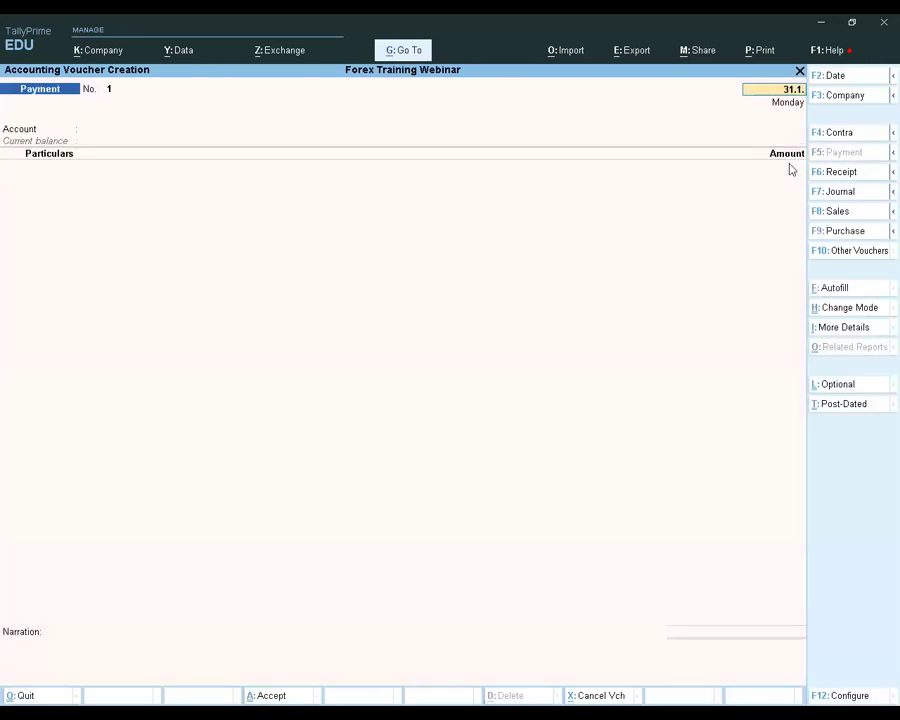
pyautogui.write('24')
pyautogui.press('Return')
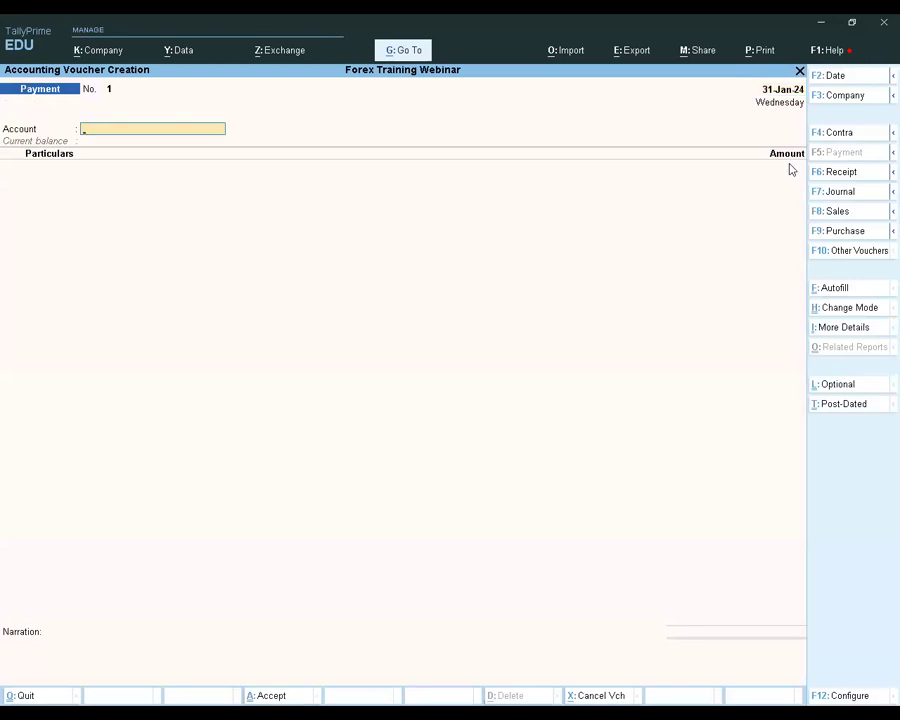
pyautogui.press('Return')
pyautogui.press('BackSpace')
pyautogui.press('Return')
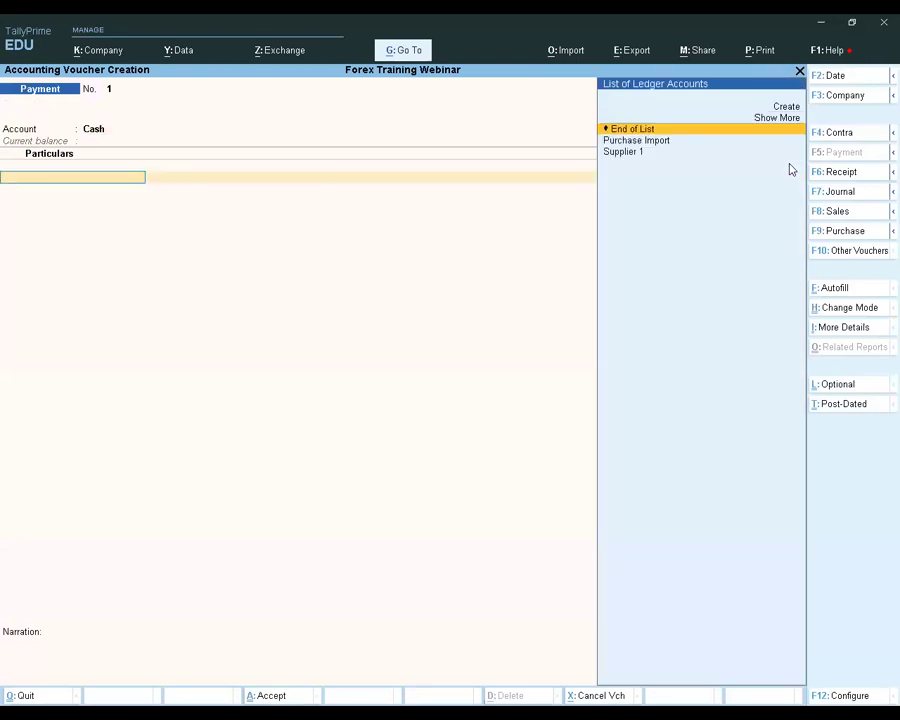
# Add Supplier 1 to the payment's particulars with an amount of $1000
pyautogui.press('Down')
pyautogui.press('Down')
pyautogui.press('Return')
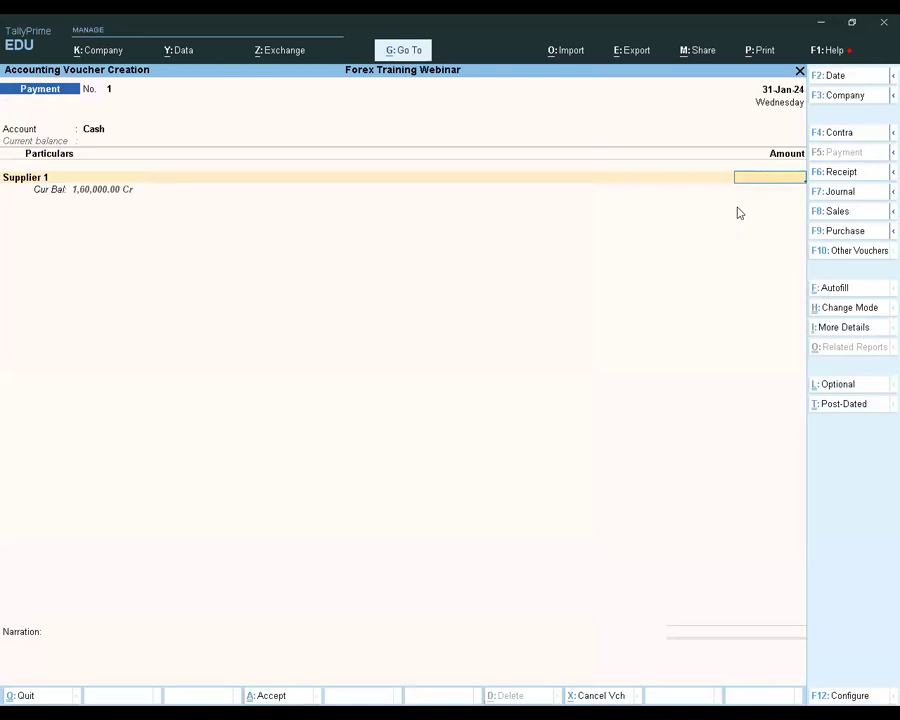
pyautogui.write('$')
pyautogui.write('1000')
pyautogui.press('Return')
pyautogui.press('Return')
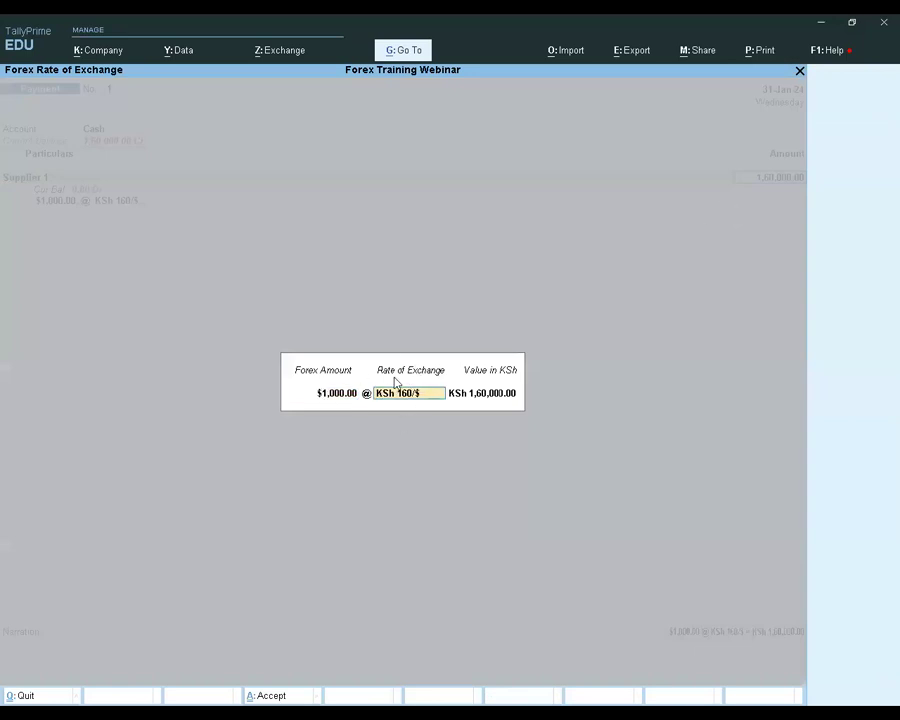
# Set the payment's rate of exchange to KSh 165/$ and accept the converted value
pyautogui.write('165/$')
pyautogui.press('Return')
# Allocate the full $1,000.00 against reference to Supplier 1's pending bill 1234
pyautogui.press('Return')
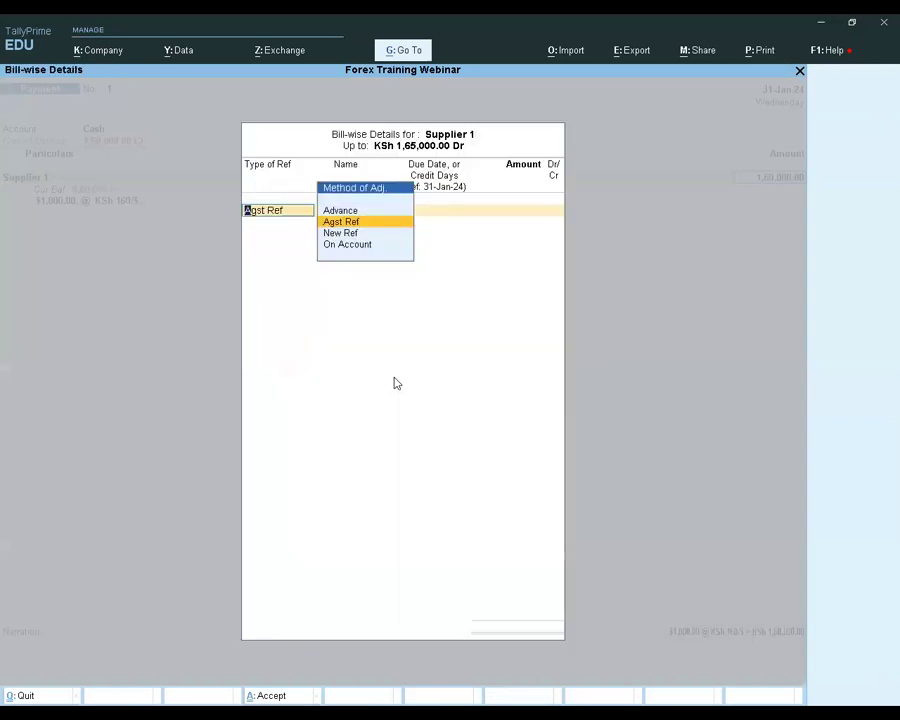
pyautogui.press('Return')
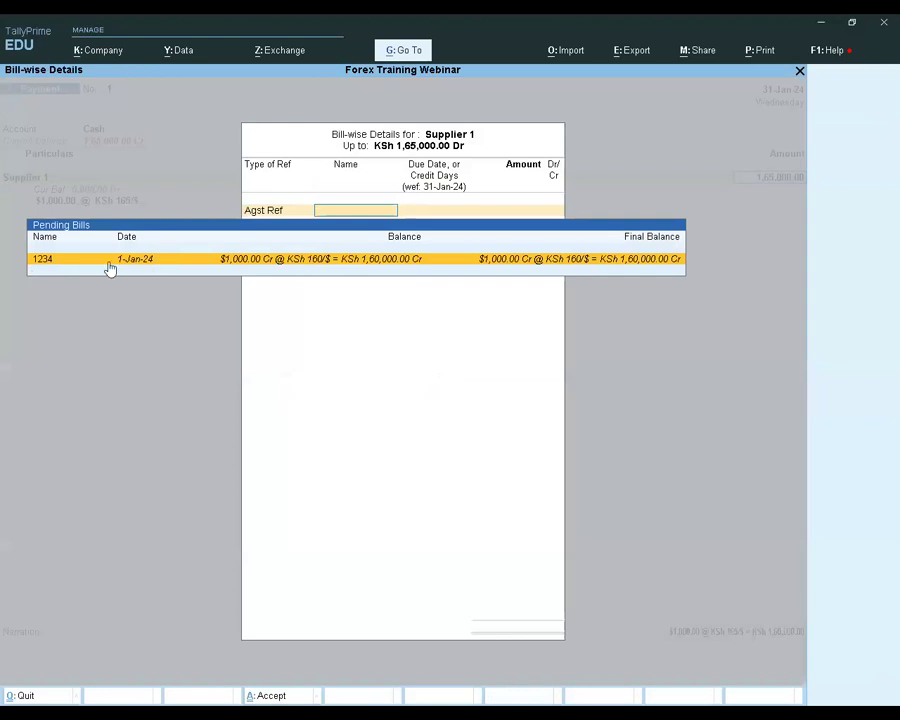
pyautogui.press('Return')
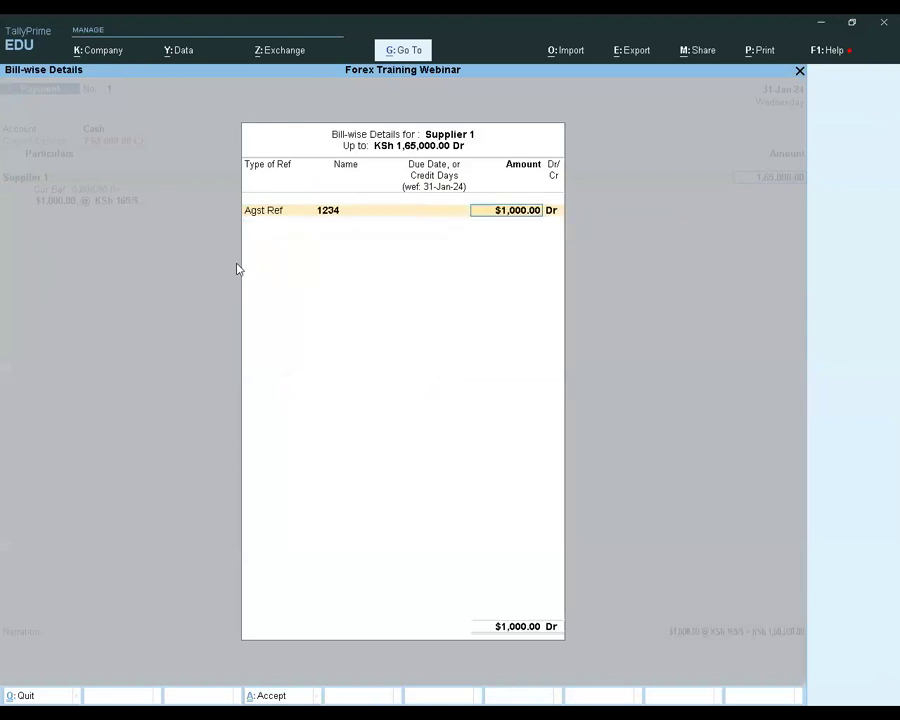
pyautogui.press('Return')
# End the particulars list, leave the narration blank and save the payment voucher
pyautogui.press('Return')
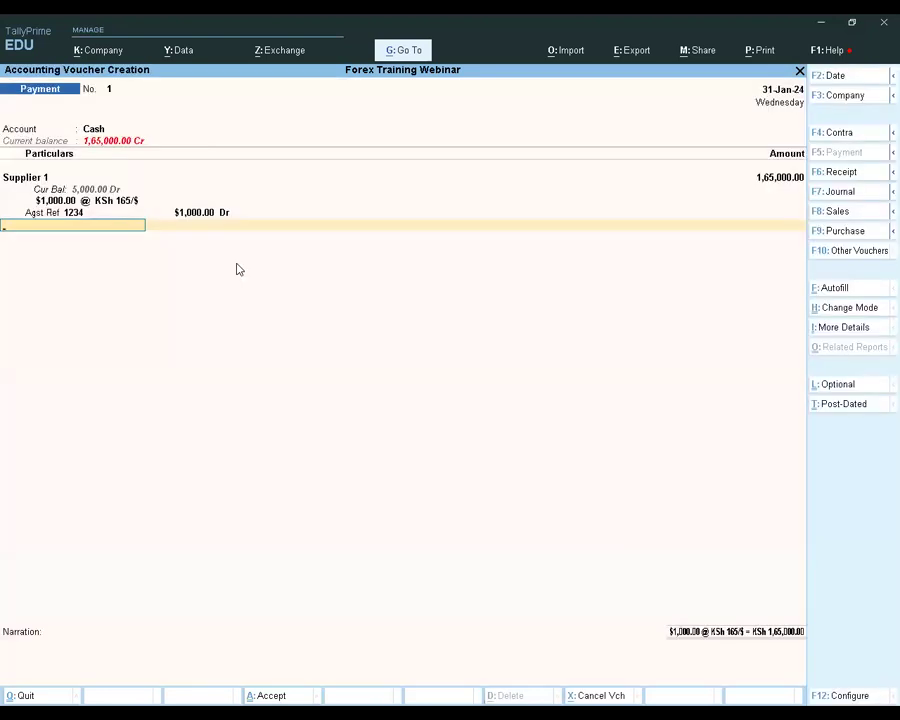
pyautogui.press('Return')
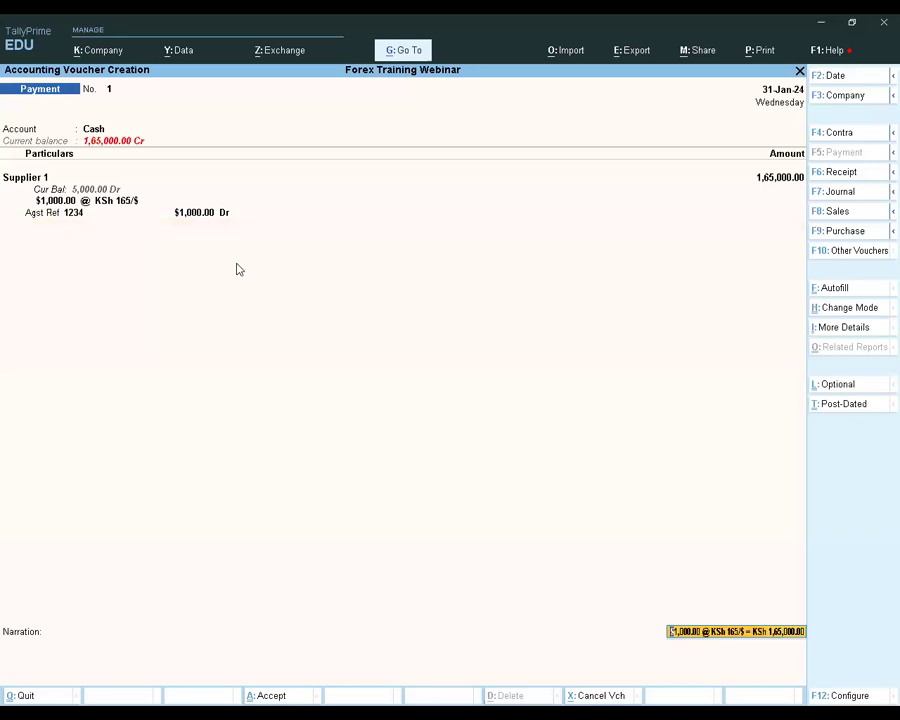
pyautogui.press('Return')
pyautogui.press('Return')
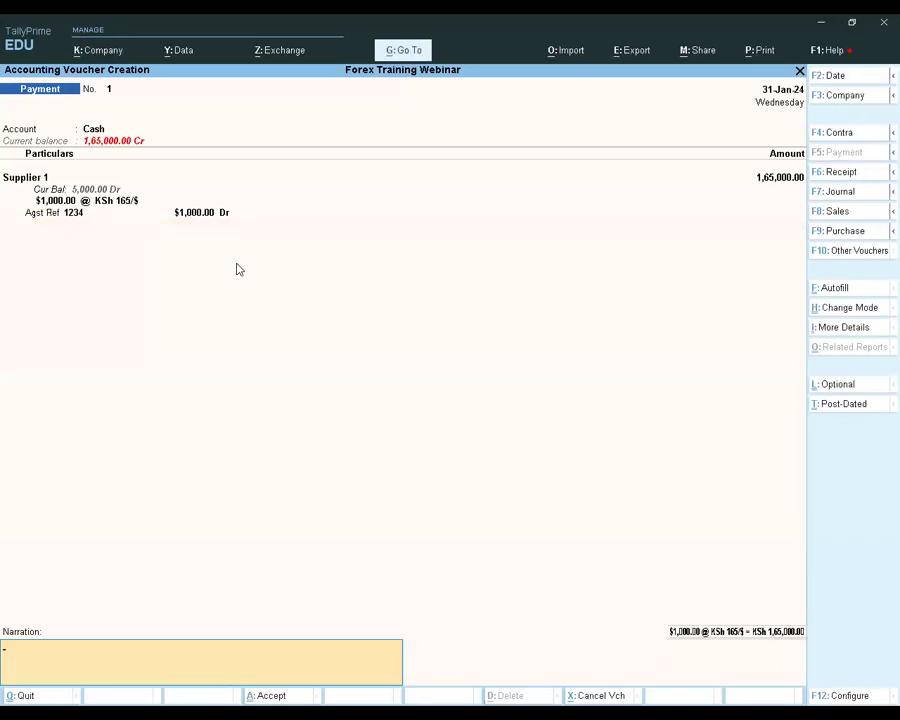
pyautogui.press('Return')
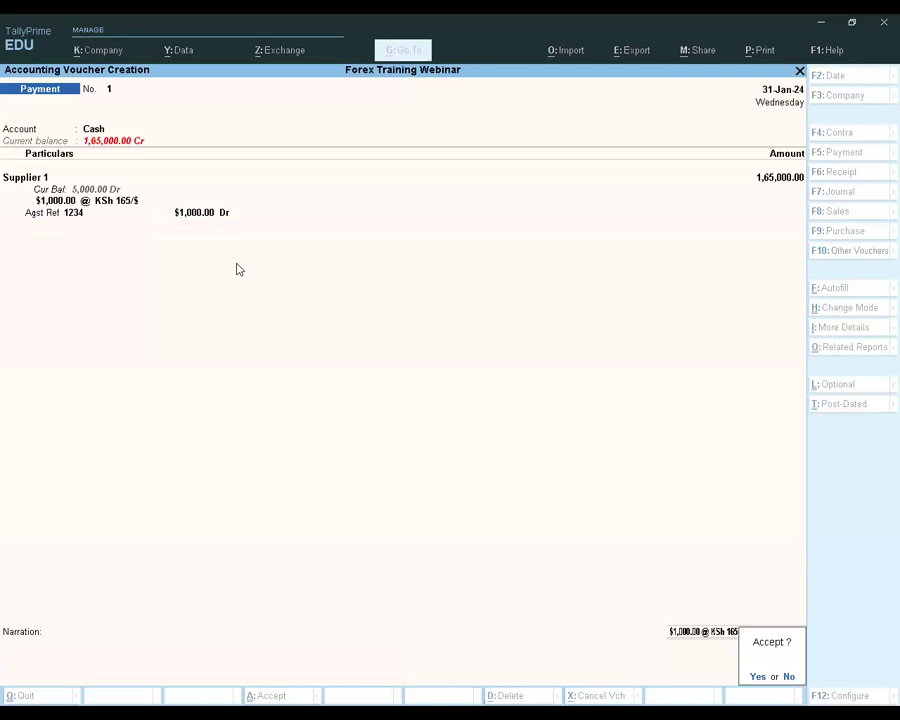
pyautogui.press('Return')
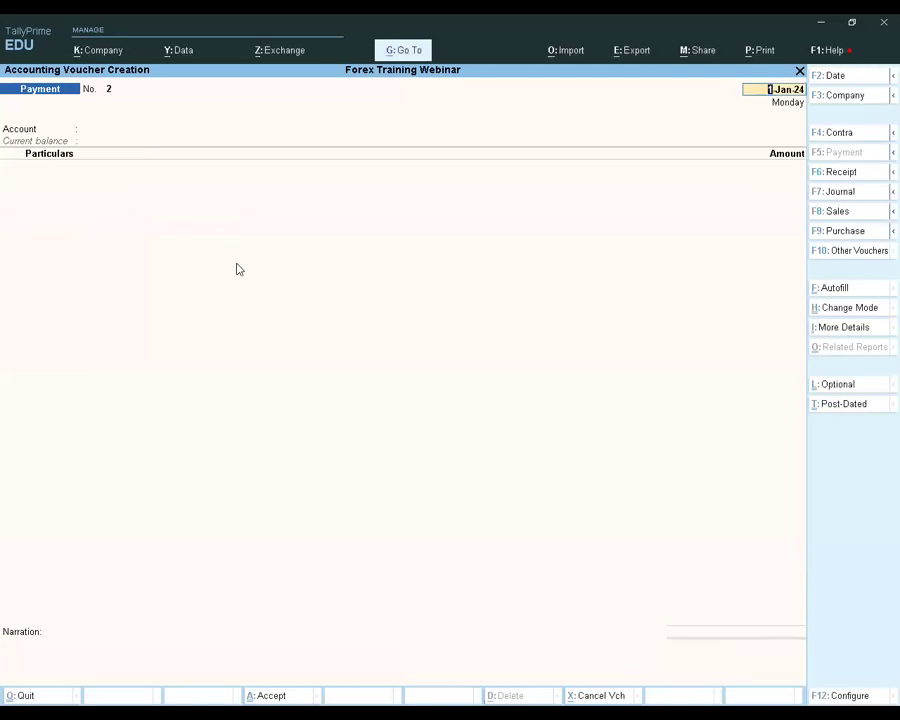
# Quit payment voucher creation and open the additional reports from the Gateway of Tally
pyautogui.press('BackSpace')
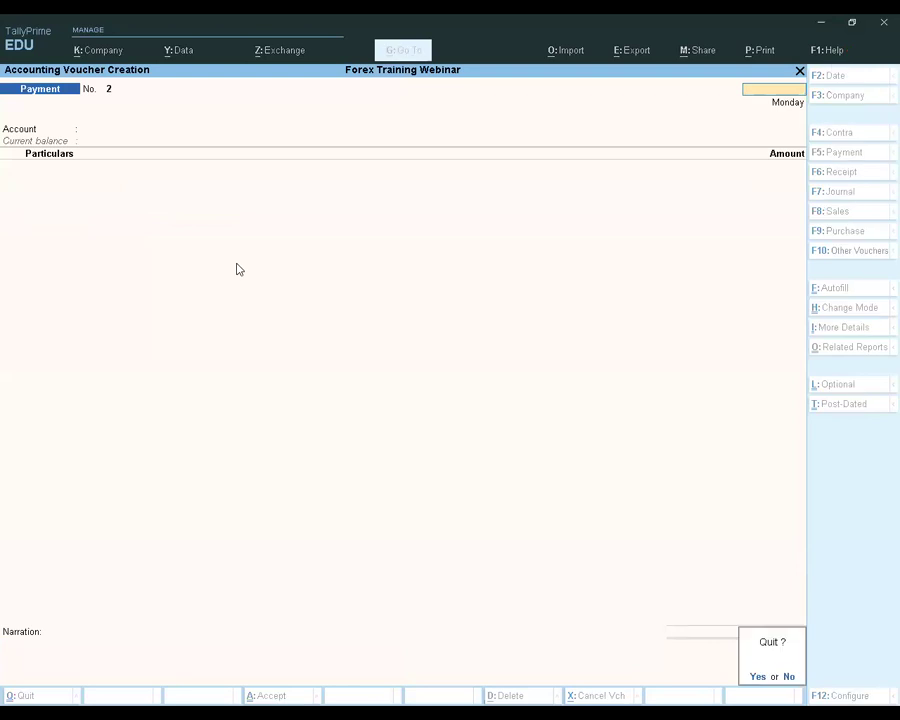
pyautogui.press('y')
pyautogui.press('Down')
pyautogui.press('Down')
pyautogui.press('Down')
pyautogui.press('Down')
pyautogui.press('Down')
pyautogui.press('Down')
pyautogui.press('Down')
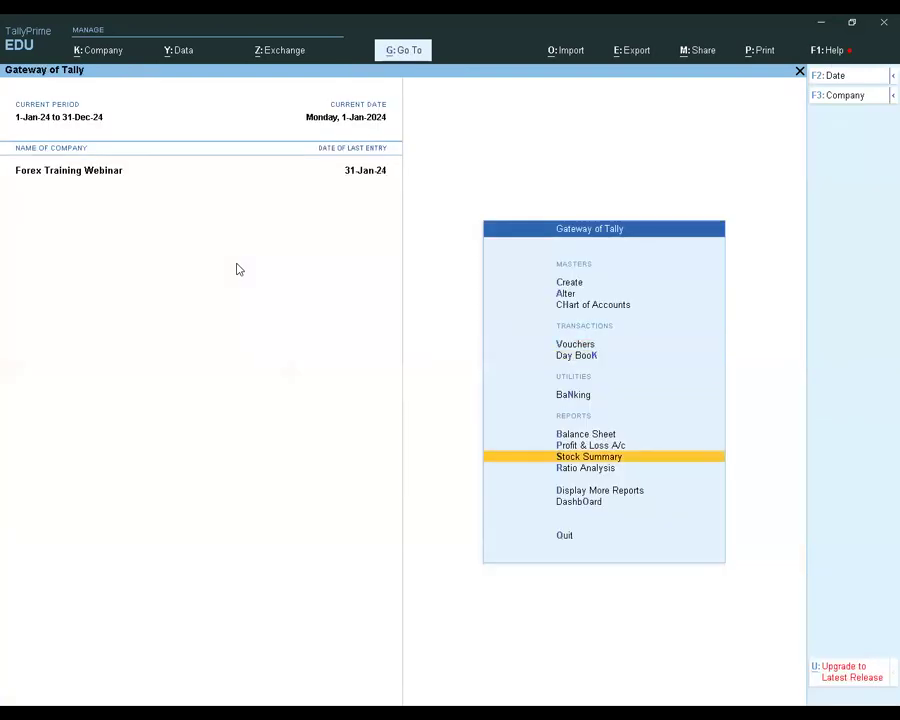
pyautogui.press('Return')
# Open Supplier 1's ledger vouchers from the account books and examine the cash payment and unadjusted forex gain/loss lines
pyautogui.press('Down')
pyautogui.press('a')
pyautogui.press('Down')
pyautogui.press('Return')
pyautogui.press('Down')
pyautogui.press('Down')
pyautogui.press('Down')
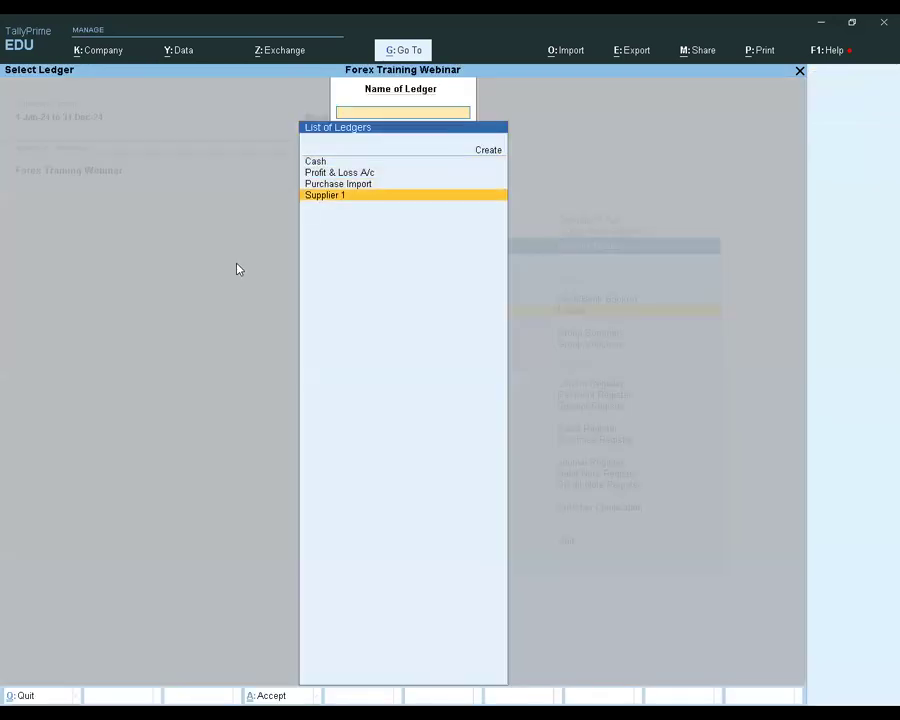
pyautogui.press('Return')
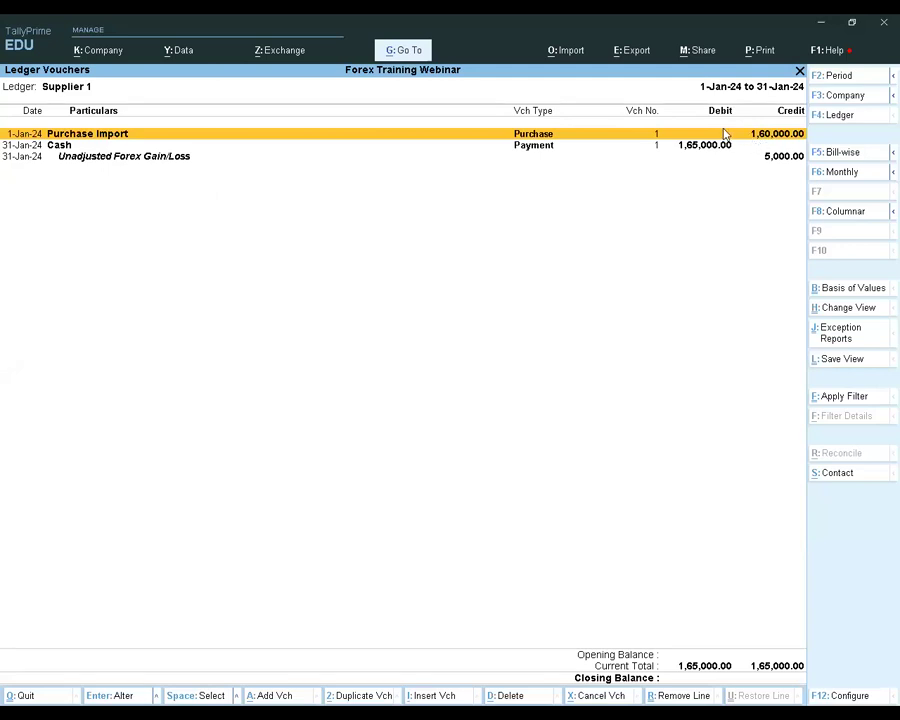
pyautogui.click(689, 147)
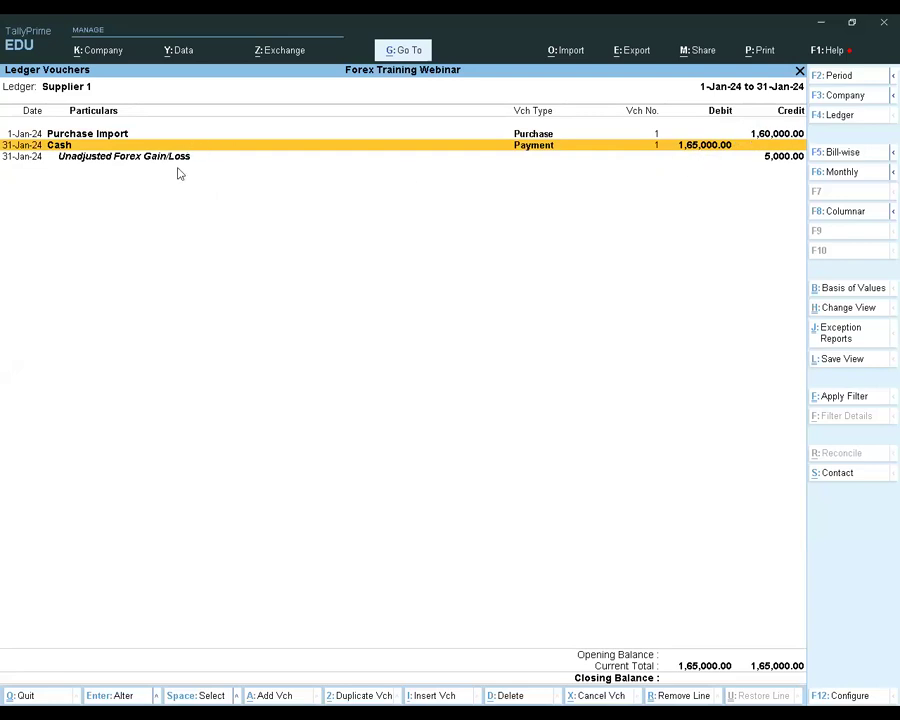
pyautogui.press('Down')
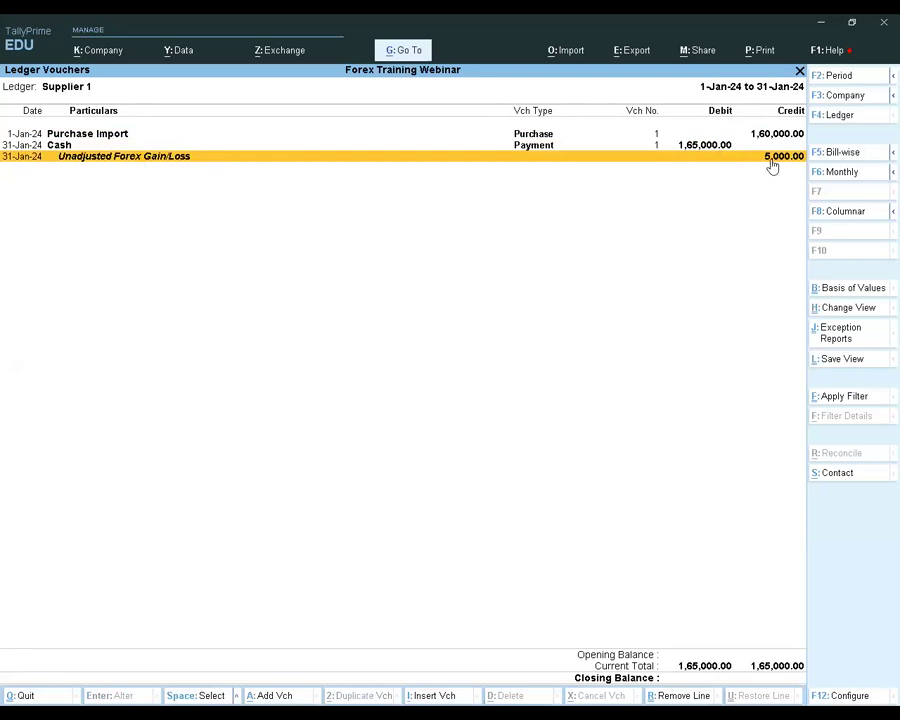
# Enable showing only forex transactions in Supplier 1's ledger to review the purchase and payment in dollars
pyautogui.click(858, 289)
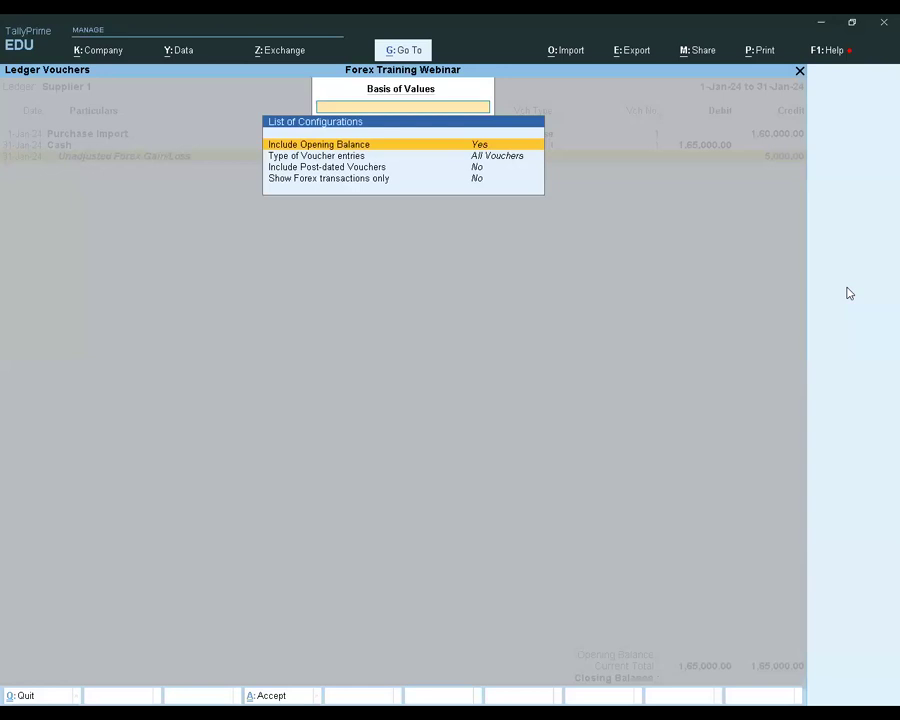
pyautogui.press('Down')
pyautogui.press('Down')
pyautogui.press('Down')
pyautogui.press('Return')
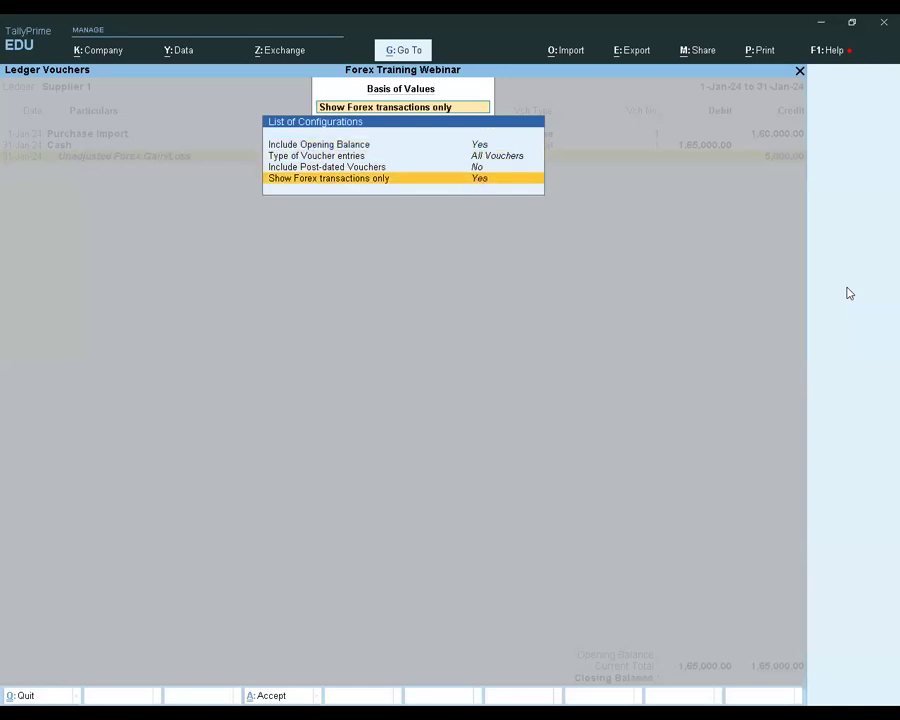
pyautogui.press('Escape')
pyautogui.press('Escape')
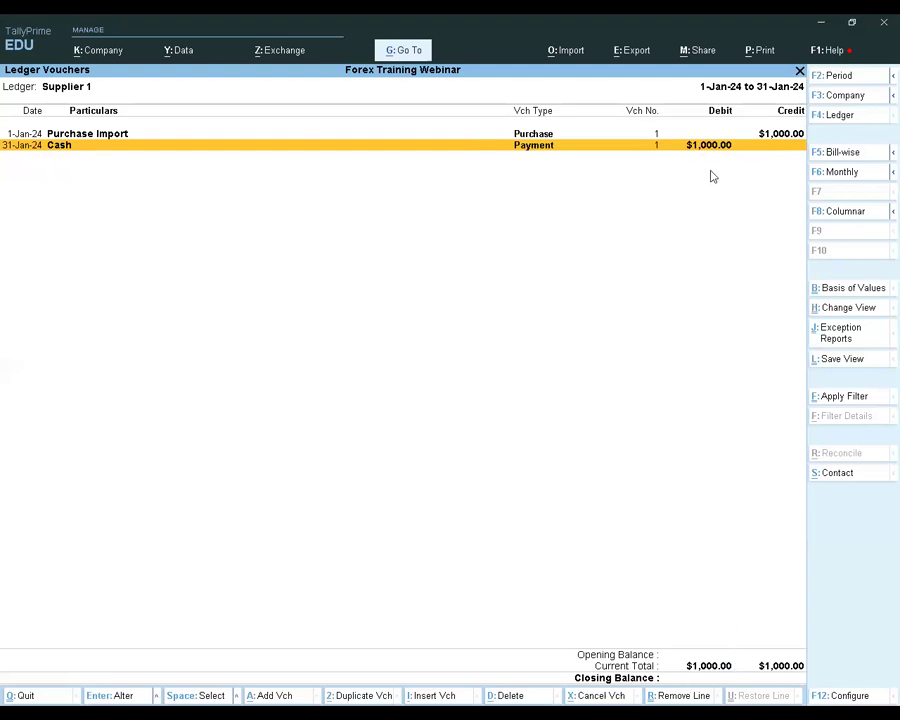
# Return Supplier 1's ledger vouchers to the base-currency view and select the unadjusted forex gain/loss line
pyautogui.press('F4')
pyautogui.press('Return')
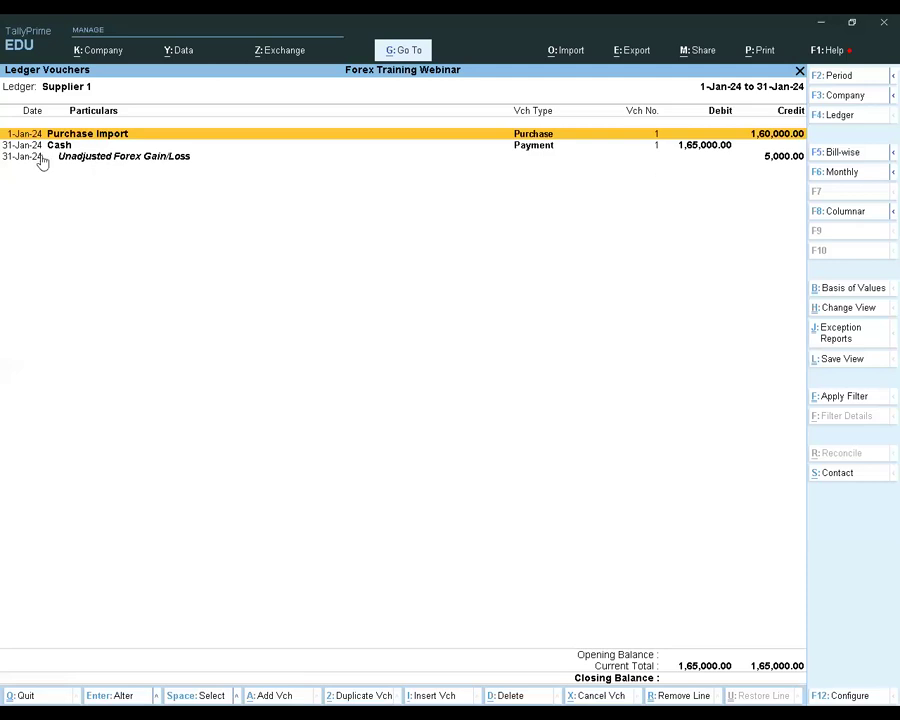
pyautogui.click(175, 158)
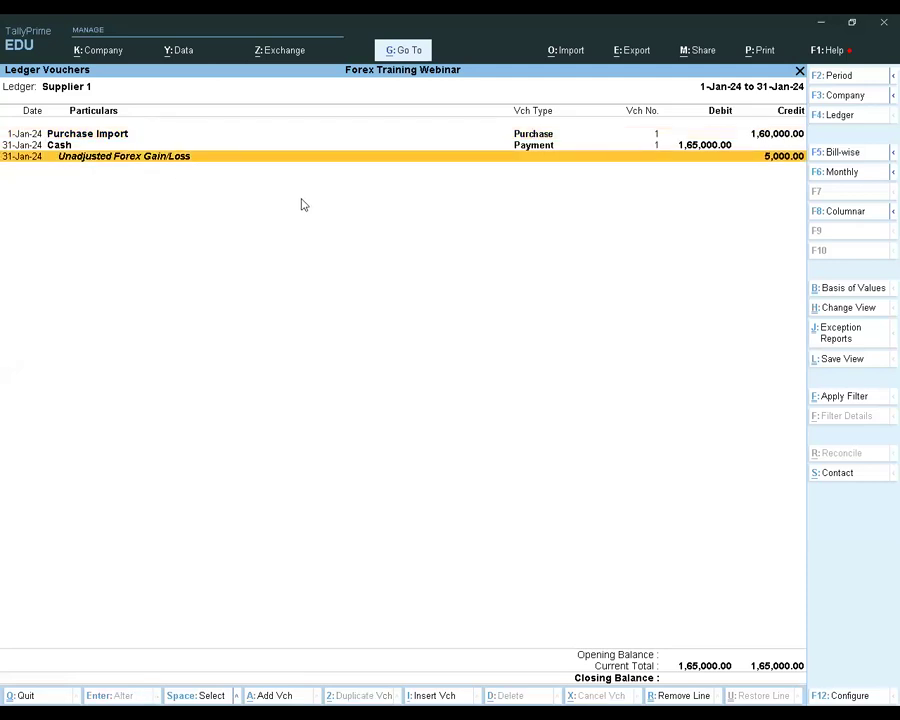
# Close the supplier ledger and report lists, then open the Balance Sheet from the Gateway of Tally
pyautogui.press('Escape')
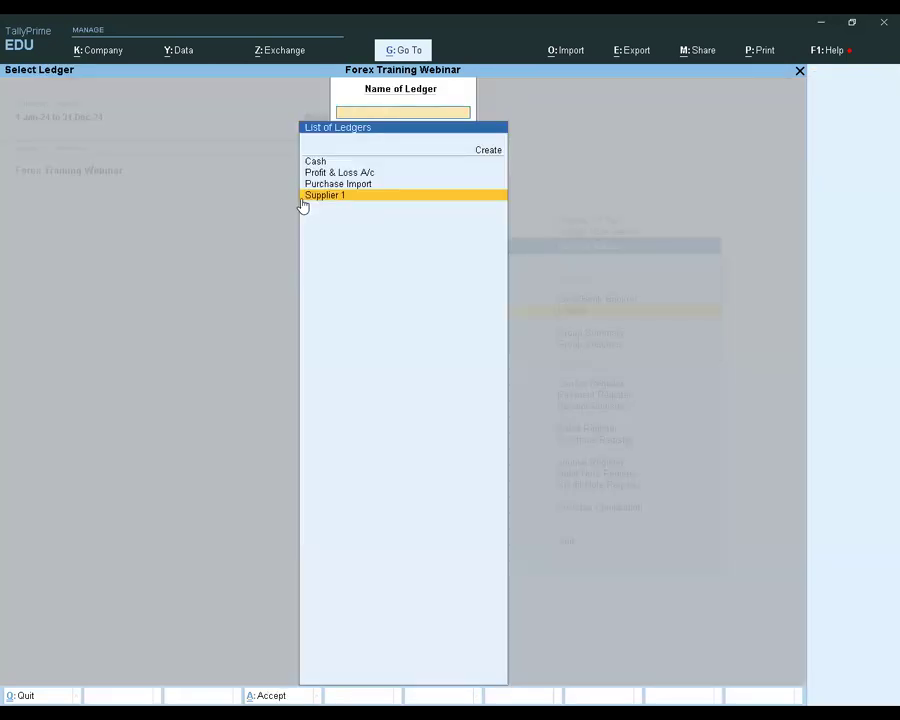
pyautogui.press('Escape')
pyautogui.press('Escape')
pyautogui.press('Escape')
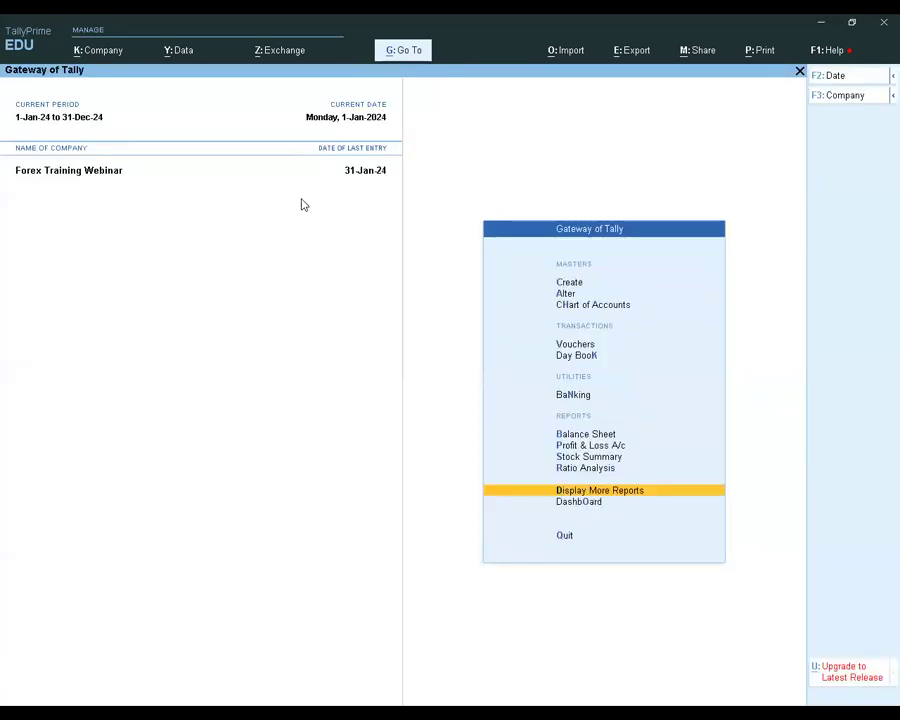
pyautogui.press('Up')
pyautogui.press('Up')
pyautogui.press('Up')
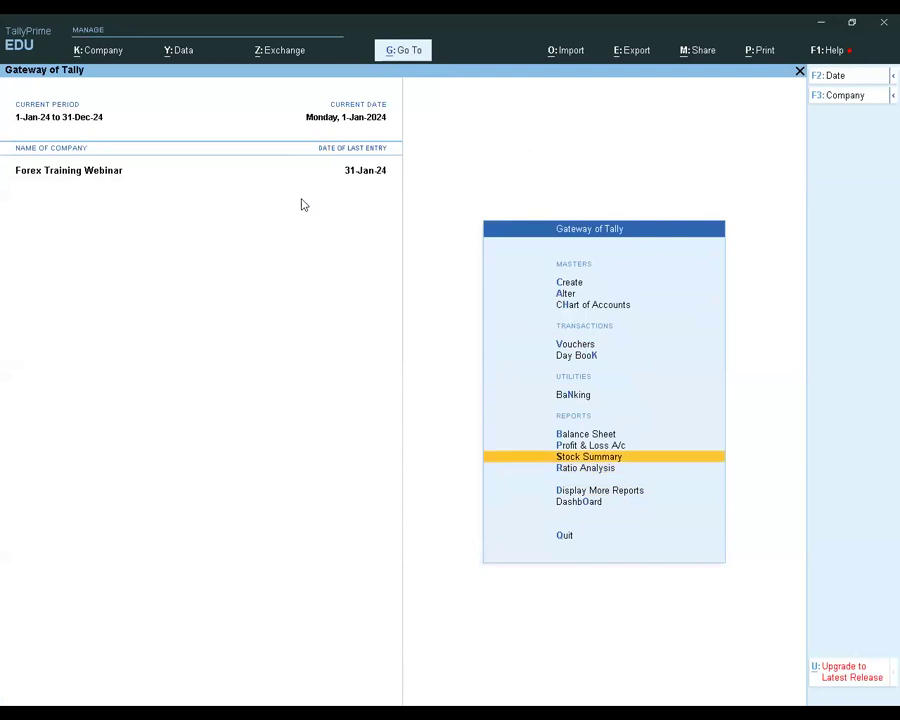
pyautogui.press('Up')
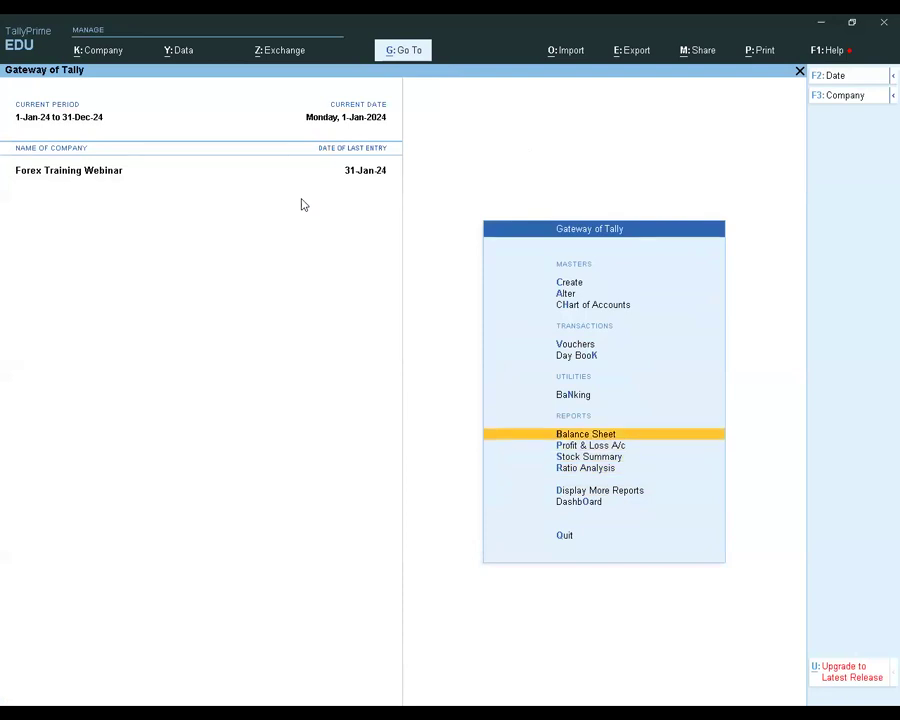
pyautogui.press('Return')
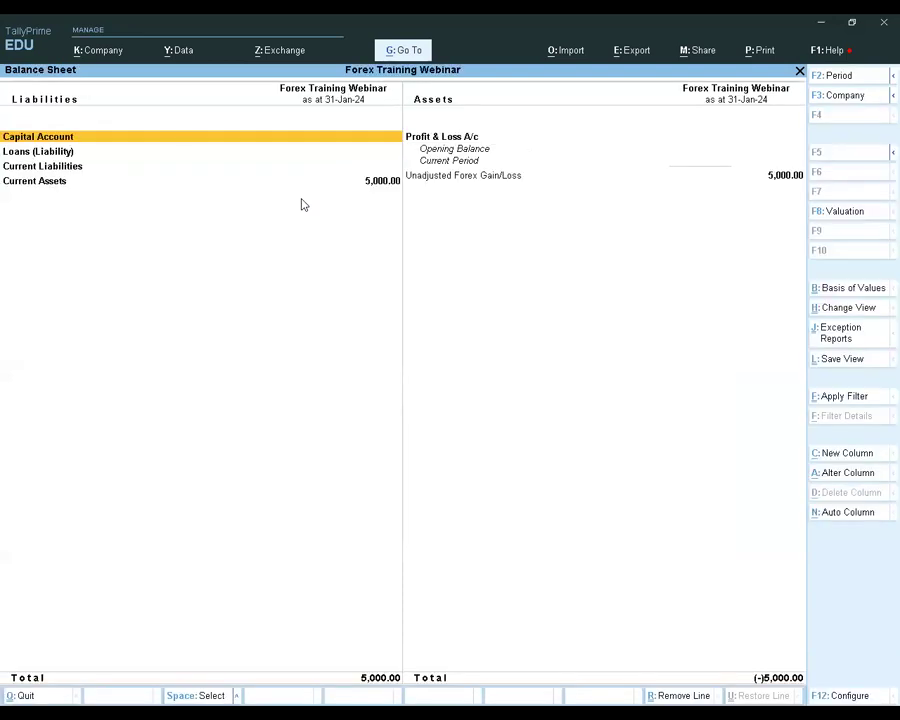
# Examine the Unadjusted Forex Gain/Loss line on the assets side of the Balance Sheet, and return to the Gateway of Tally
pyautogui.press('Right')
pyautogui.press('Down')
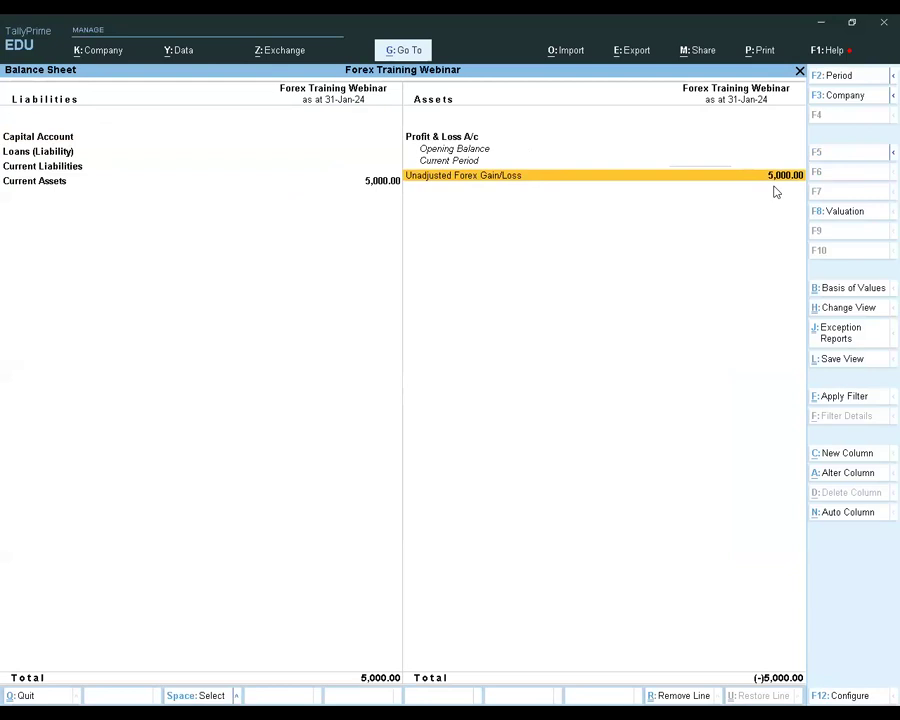
pyautogui.press('Escape')
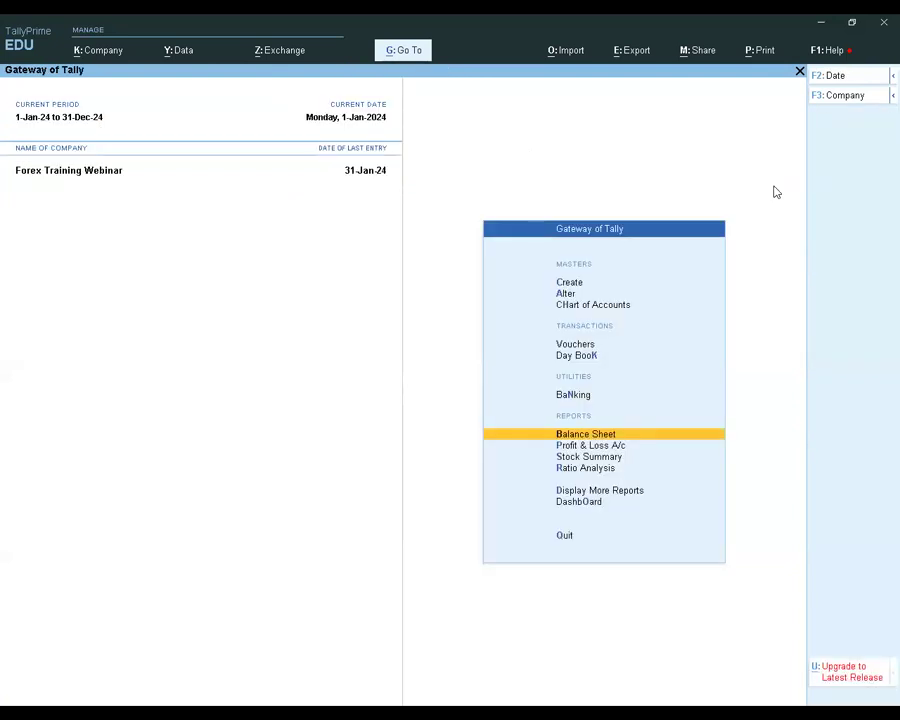
pyautogui.press('Up')
pyautogui.press('Up')
pyautogui.press('Up')
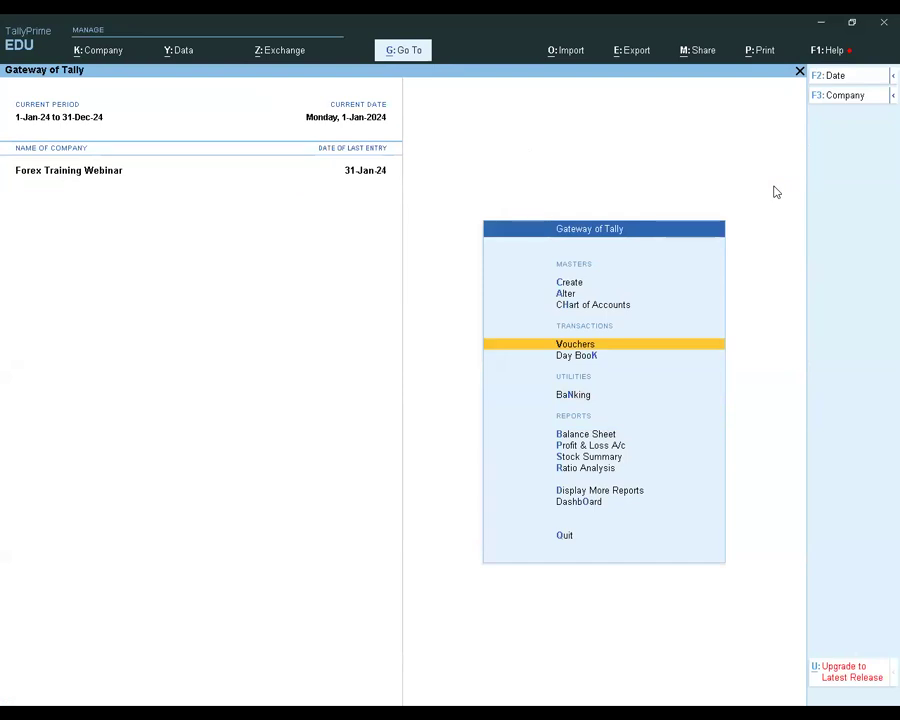
pyautogui.click(626, 81)
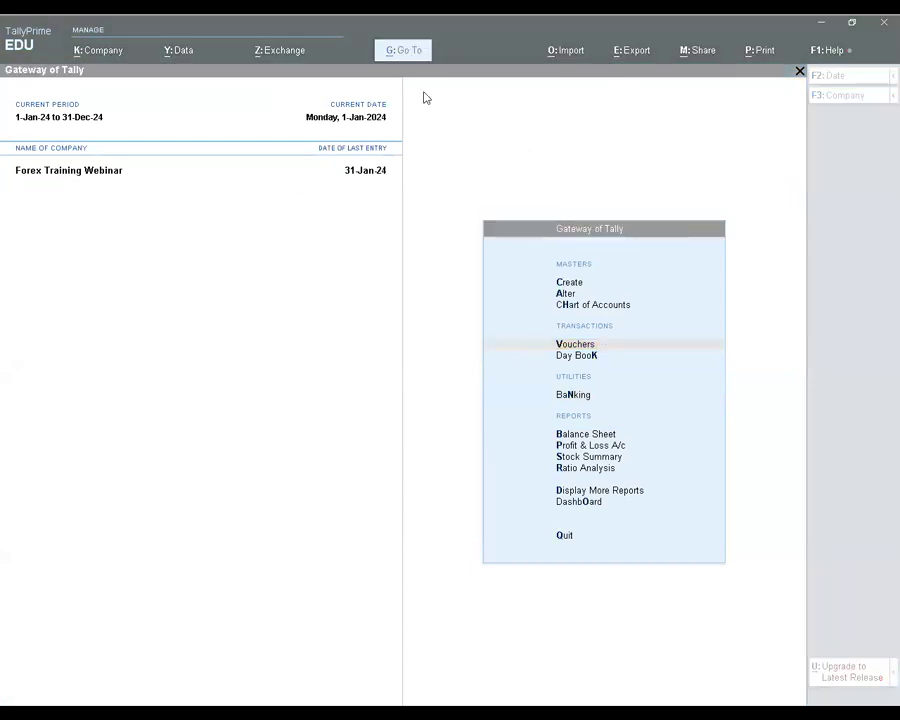
pyautogui.click(420, 424)
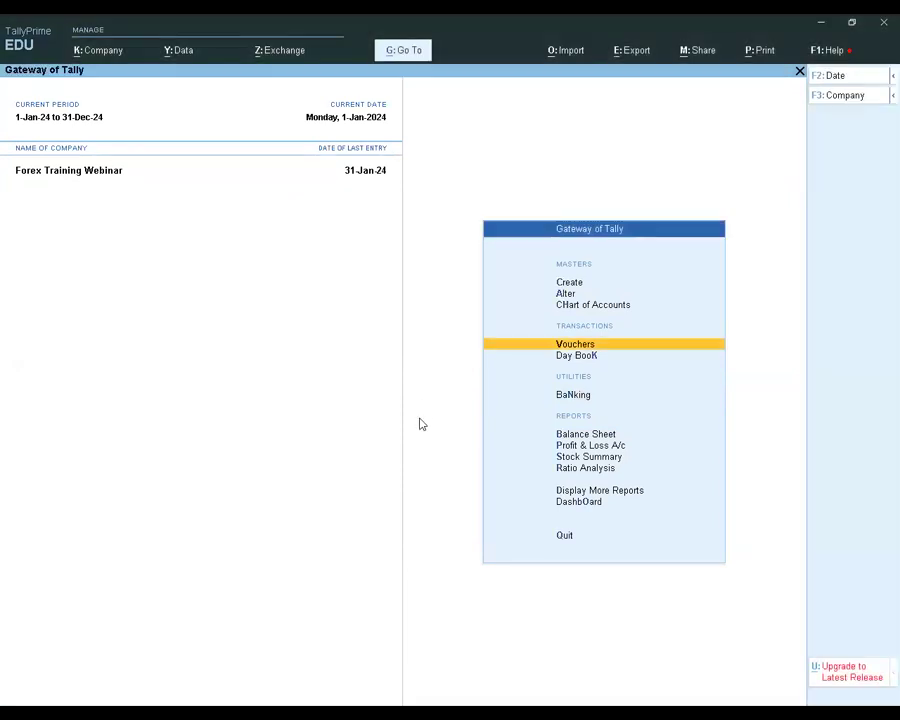
# Drill down from the Balance Sheet's Unadjusted Forex Gain/Loss through Current Liabilities and Sundry Creditors to Supplier 1, and close the reports
pyautogui.press('Down')
pyautogui.press('Down')
pyautogui.press('Down')
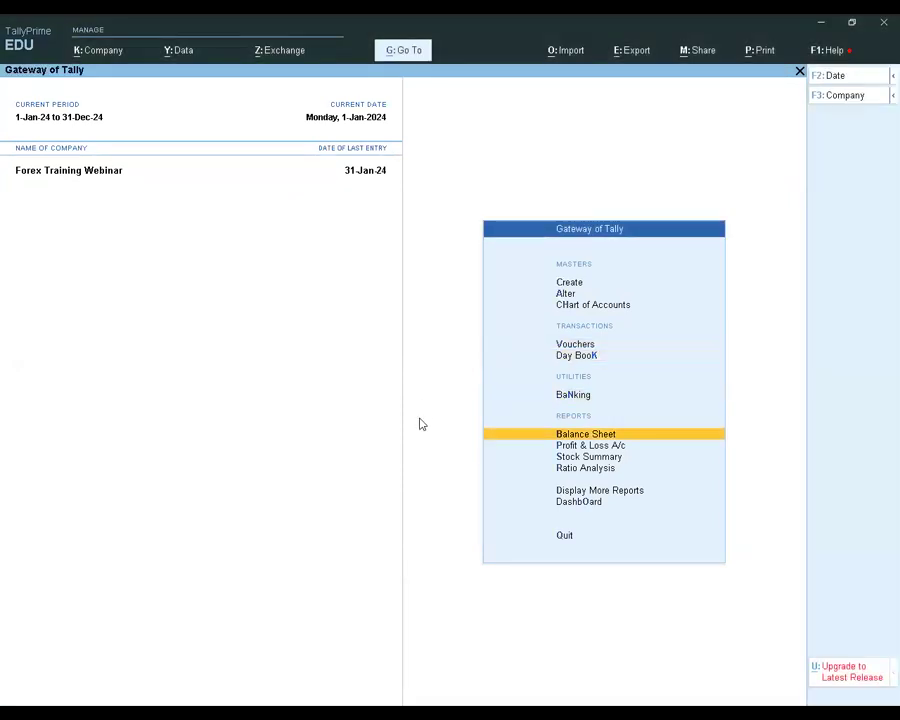
pyautogui.press('Return')
pyautogui.press('Down')
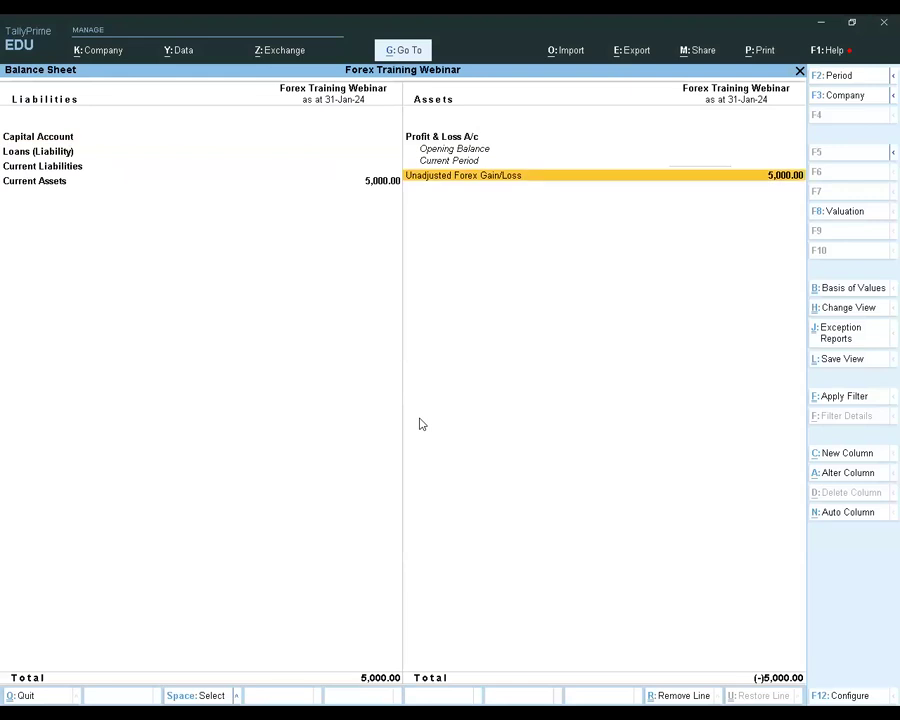
pyautogui.press('Return')
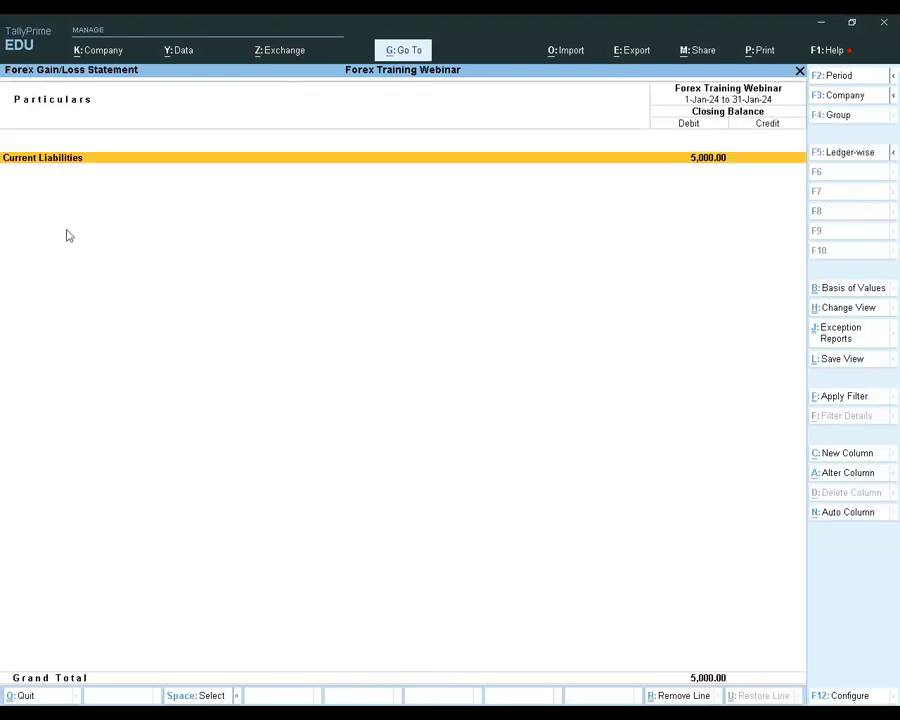
pyautogui.press('Return')
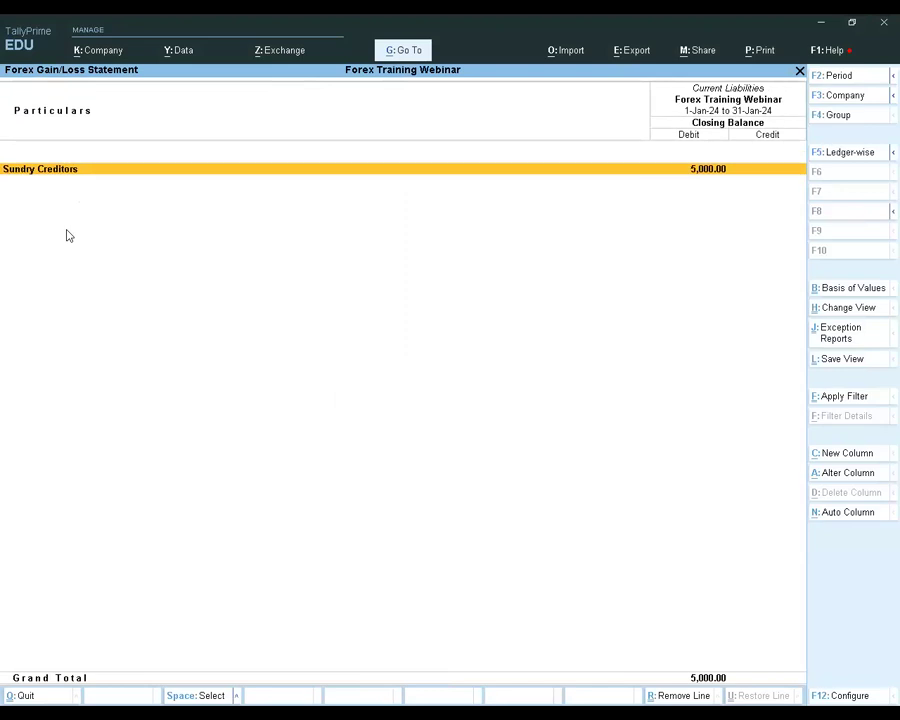
pyautogui.press('Return')
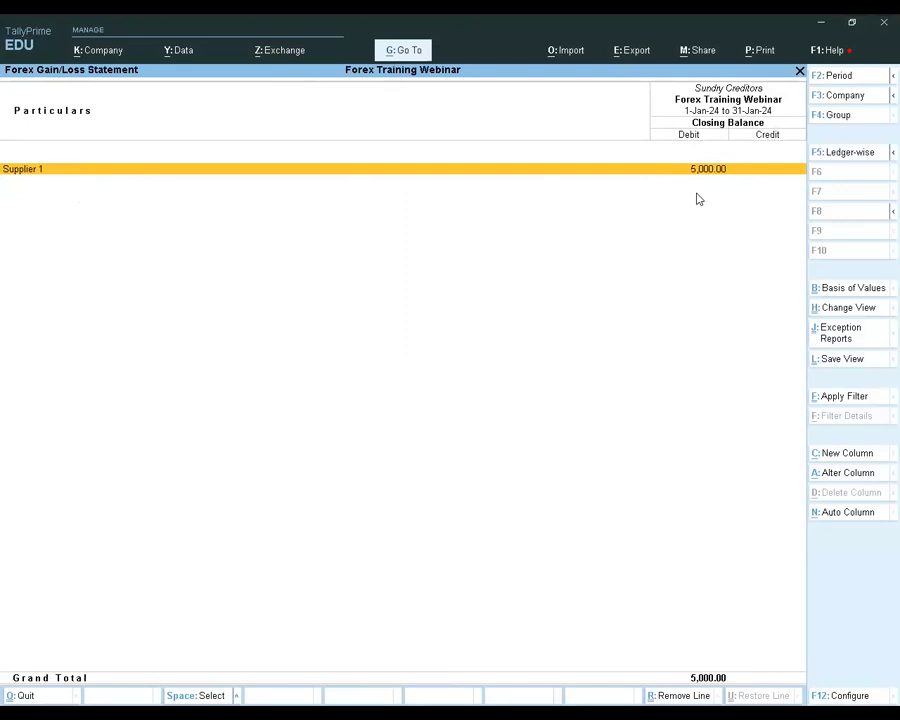
pyautogui.press('Escape')
pyautogui.press('Escape')
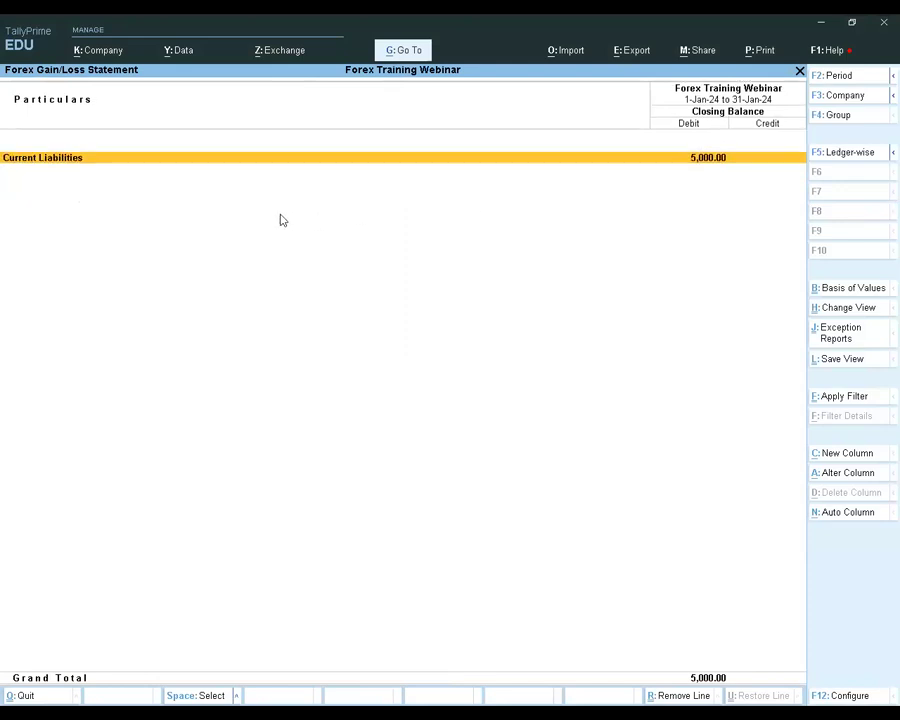
pyautogui.press('Escape')
pyautogui.press('Escape')
# Start a new Forex Adjustment voucher using the Forex Adjustment voucher class
pyautogui.press('Up')
pyautogui.press('Up')
pyautogui.press('Up')
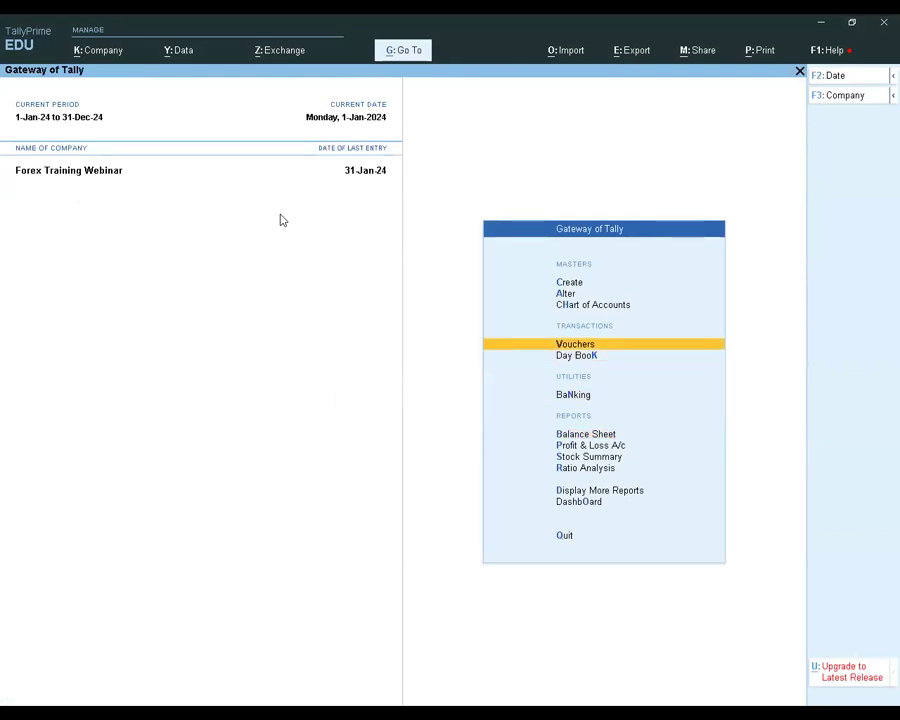
pyautogui.press('Return')
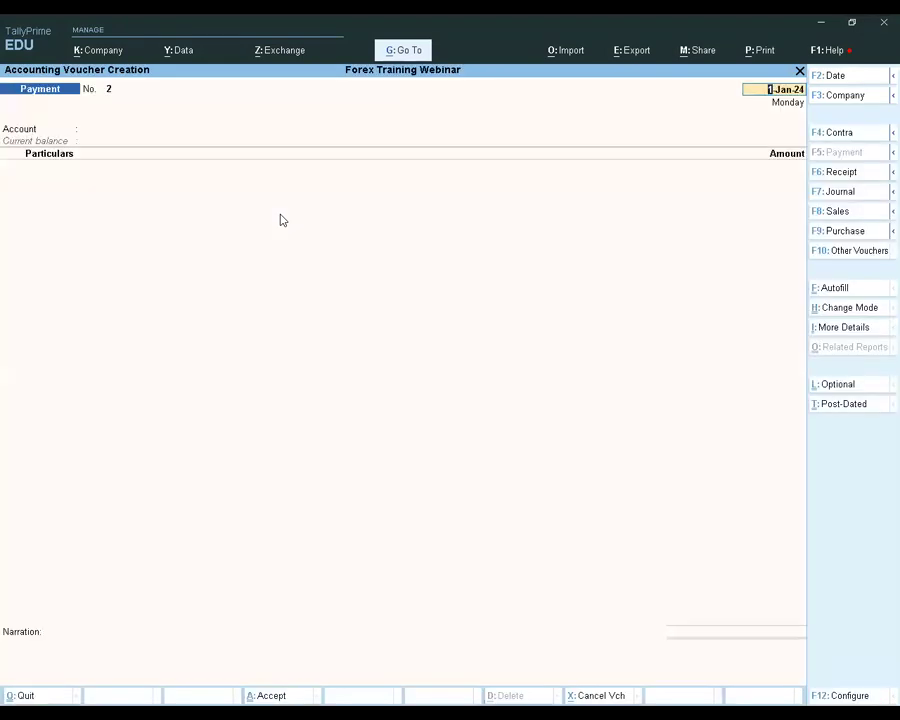
pyautogui.click(833, 252)
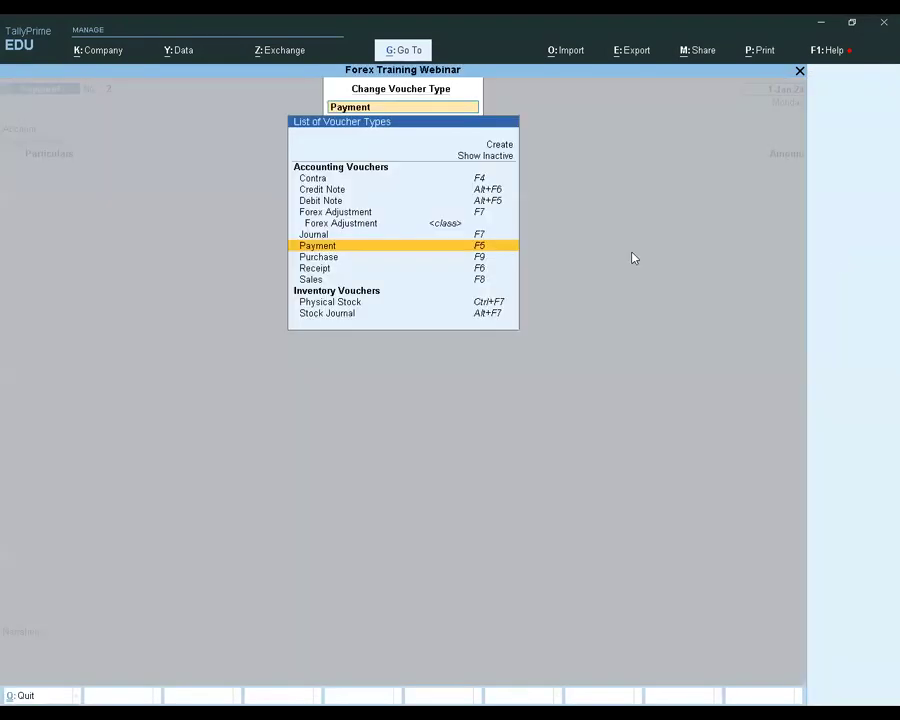
pyautogui.click(382, 213)
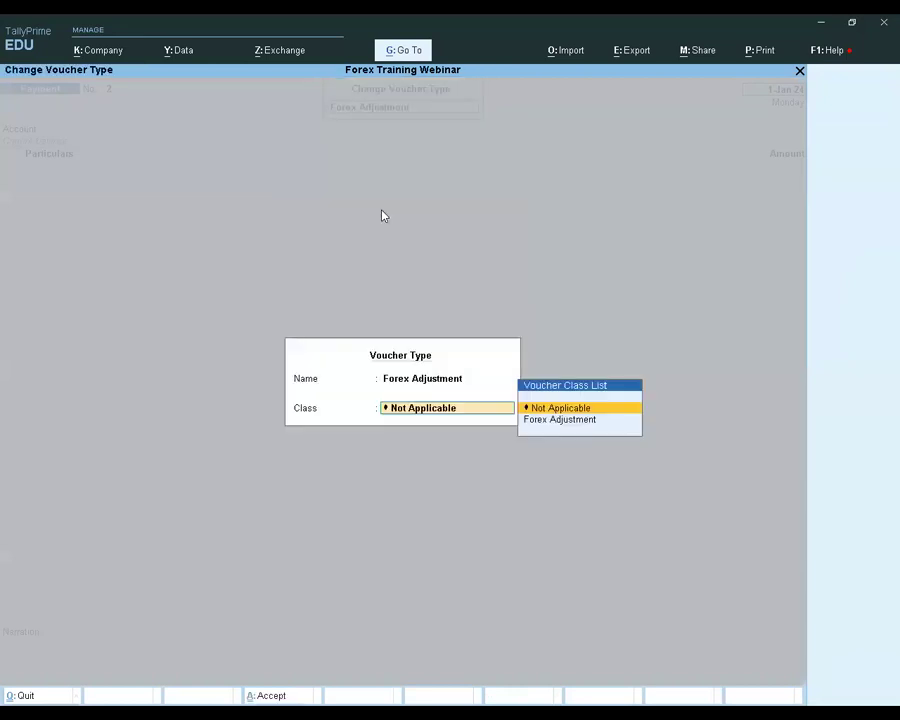
pyautogui.press('Down')
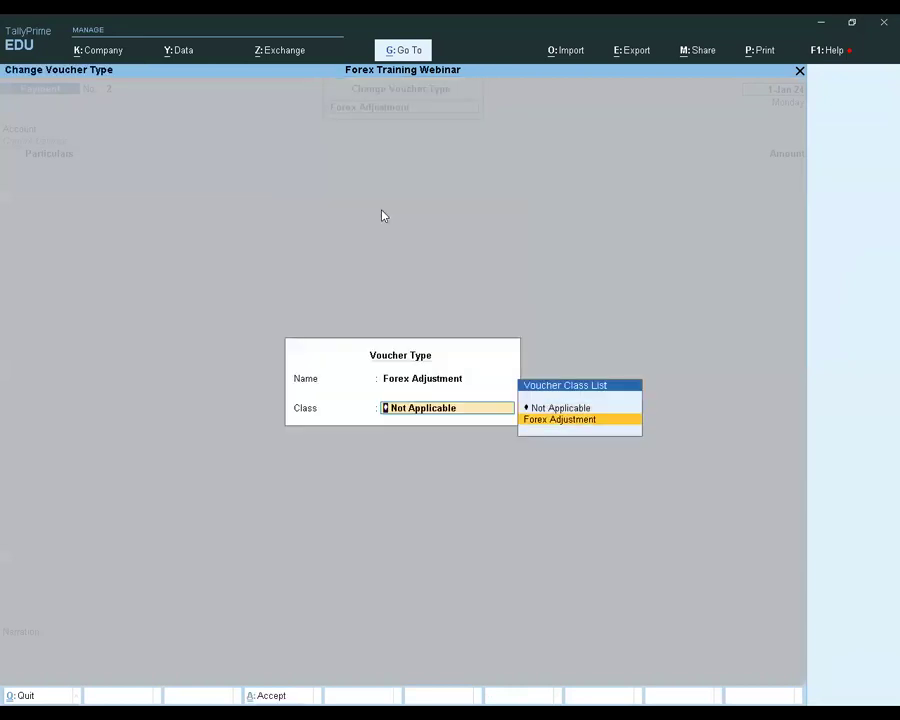
pyautogui.press('Return')
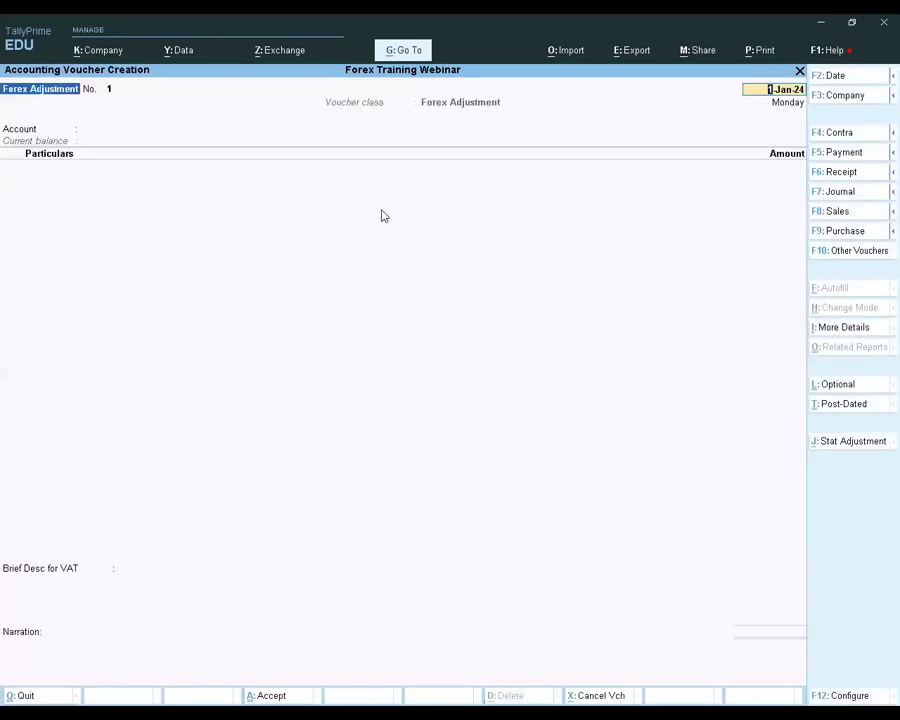
# Begin creating a new ledger named Forex Gain/loss from the voucher's account field, leaving alias, description and notes empty
pyautogui.press('Return')
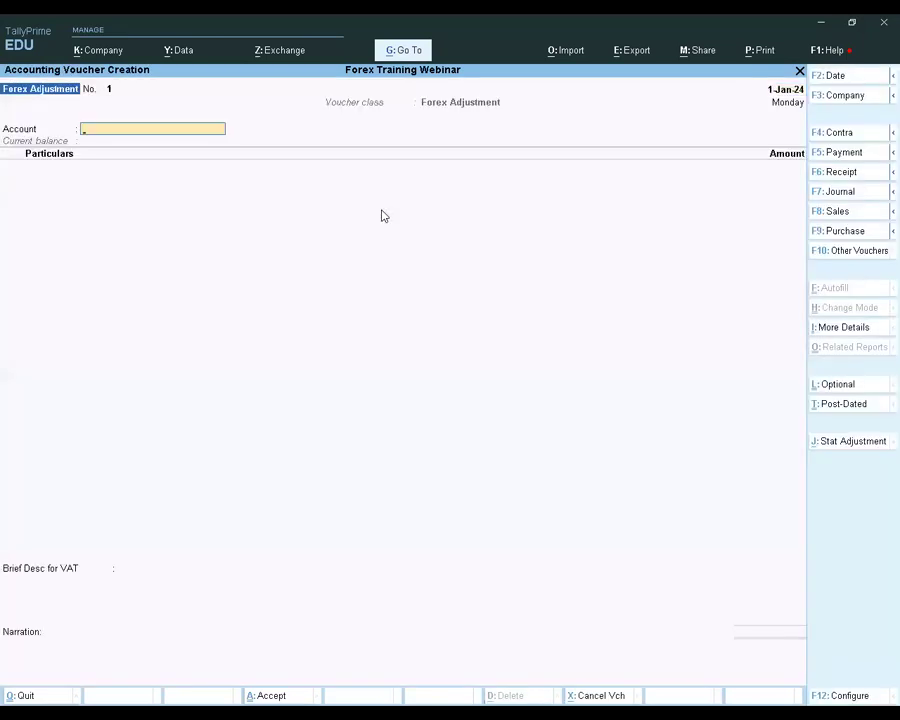
pyautogui.press('Down')
pyautogui.press('Up')
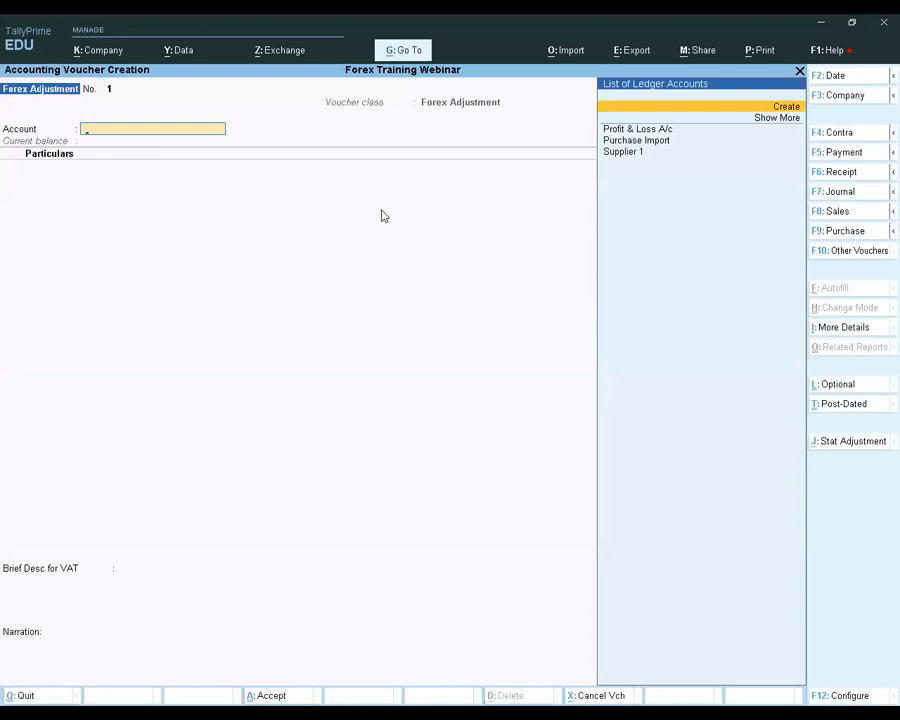
pyautogui.press('Return')
pyautogui.write('Fo')
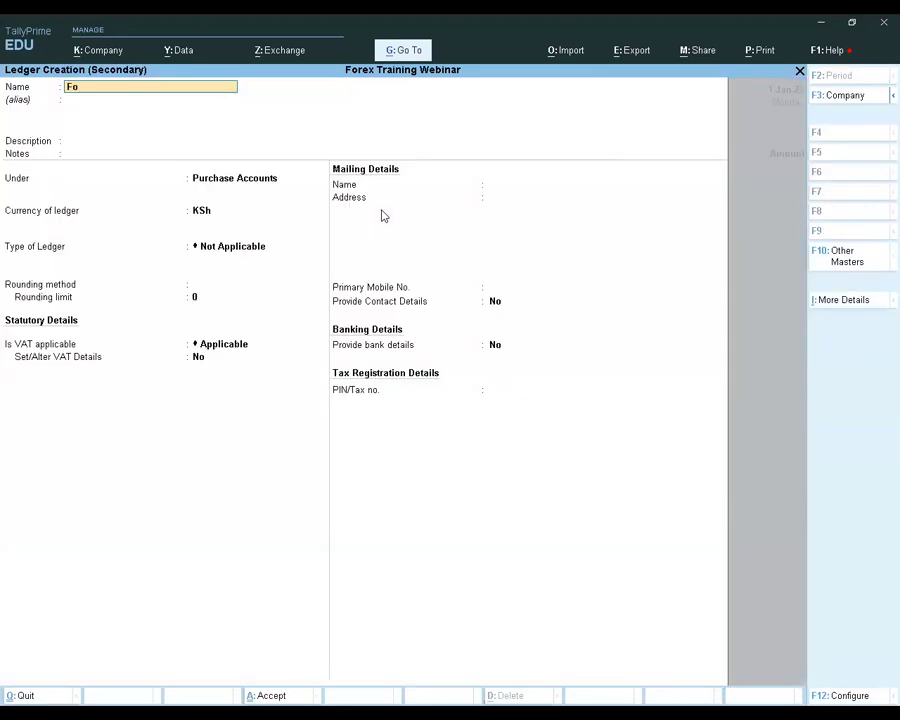
pyautogui.write('rex Gain/loss')
pyautogui.press('Return')
pyautogui.press('Return')
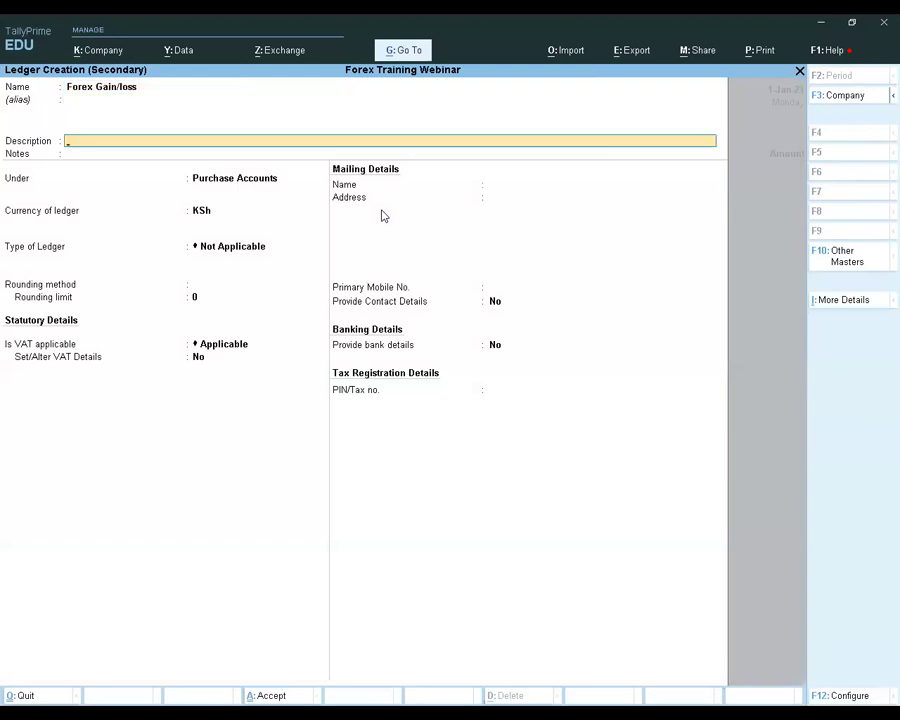
pyautogui.press('Return')
pyautogui.press('Return')
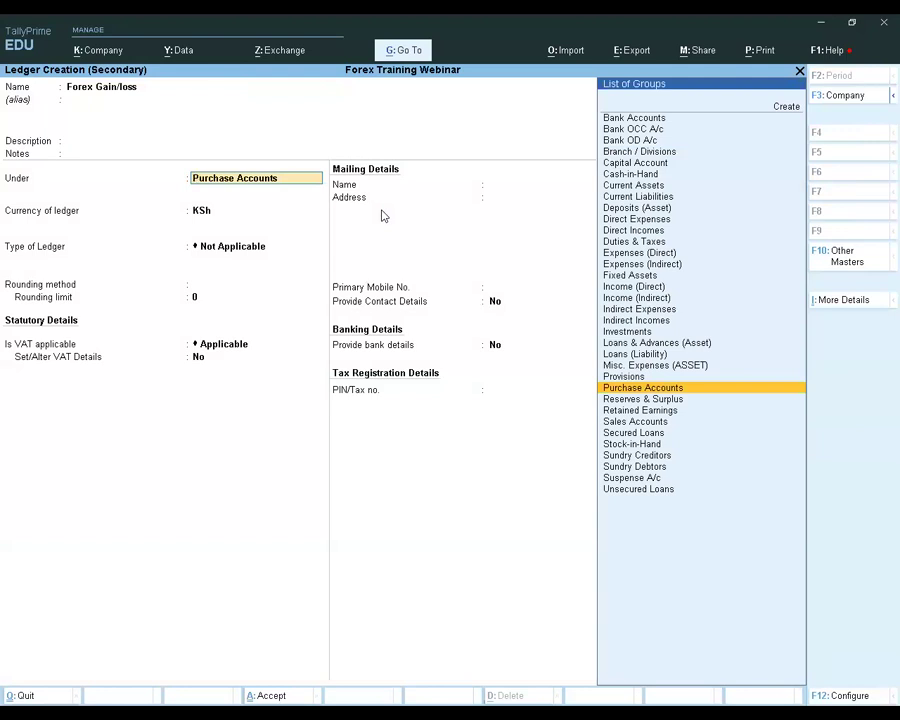
# Group the Forex Gain/loss ledger under Indirect Expenses and save it with the remaining default settings
pyautogui.write('Ind')
pyautogui.press('Down')
pyautogui.press('Up')
pyautogui.press('Return')
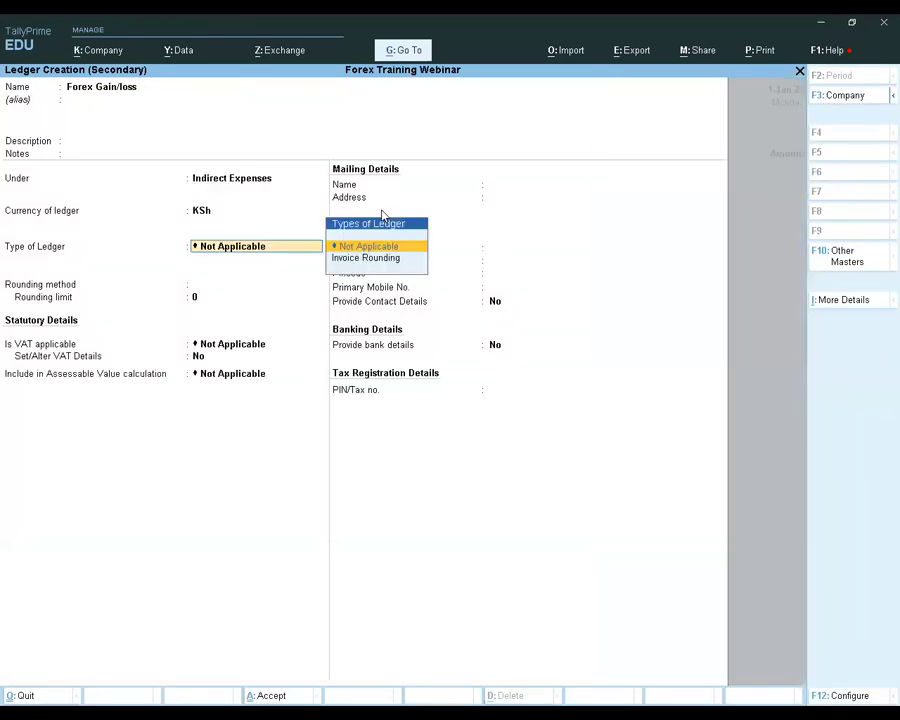
pyautogui.press('Return')
pyautogui.press('Return')
pyautogui.press('Return')
pyautogui.press('Return')
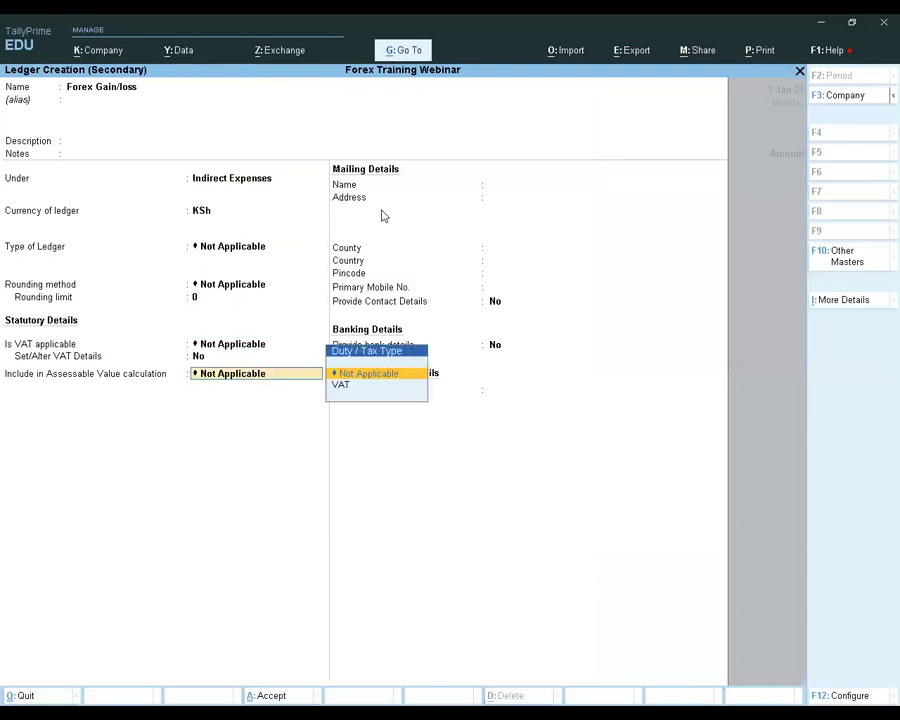
pyautogui.press('Return')
pyautogui.press('Return')
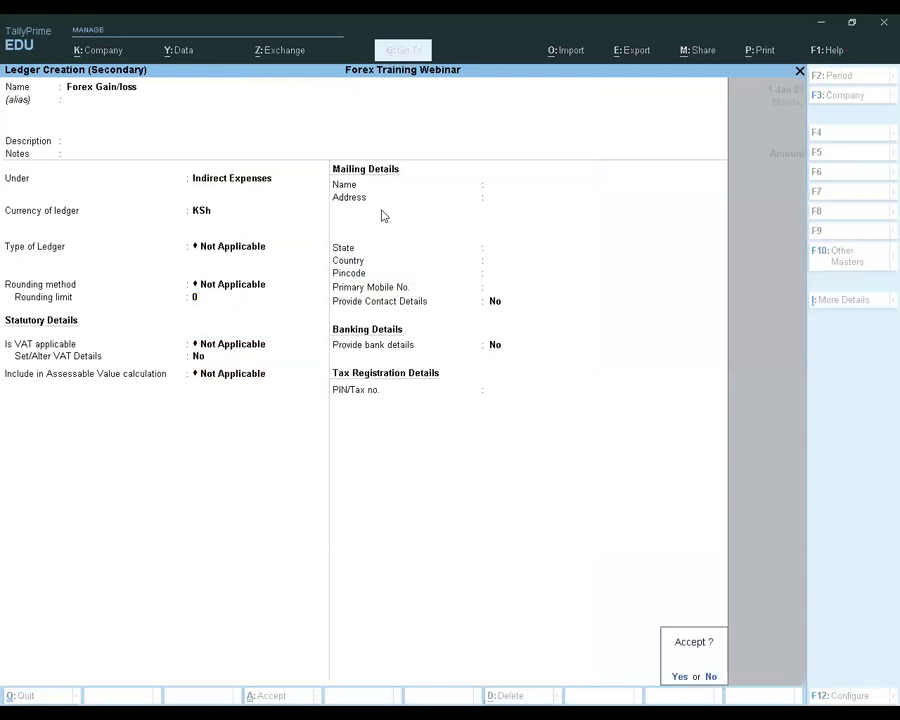
pyautogui.press('Return')
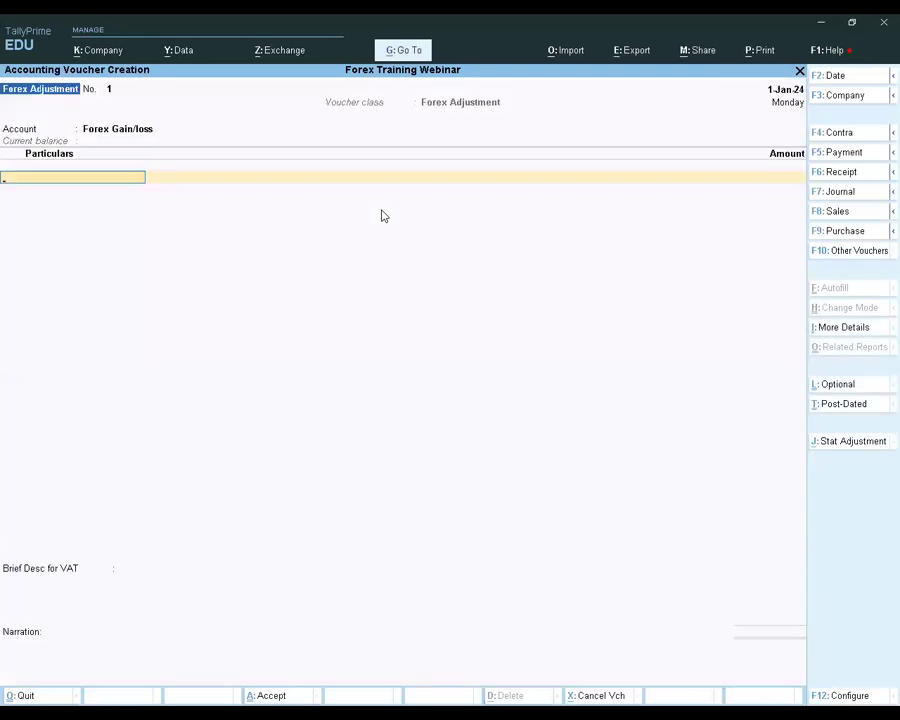
# Set the voucher date to 31-Jan-24 and keep Forex Gain/loss as the account
pyautogui.click(834, 76)
pyautogui.press('Return')
pyautogui.press('BackSpace')
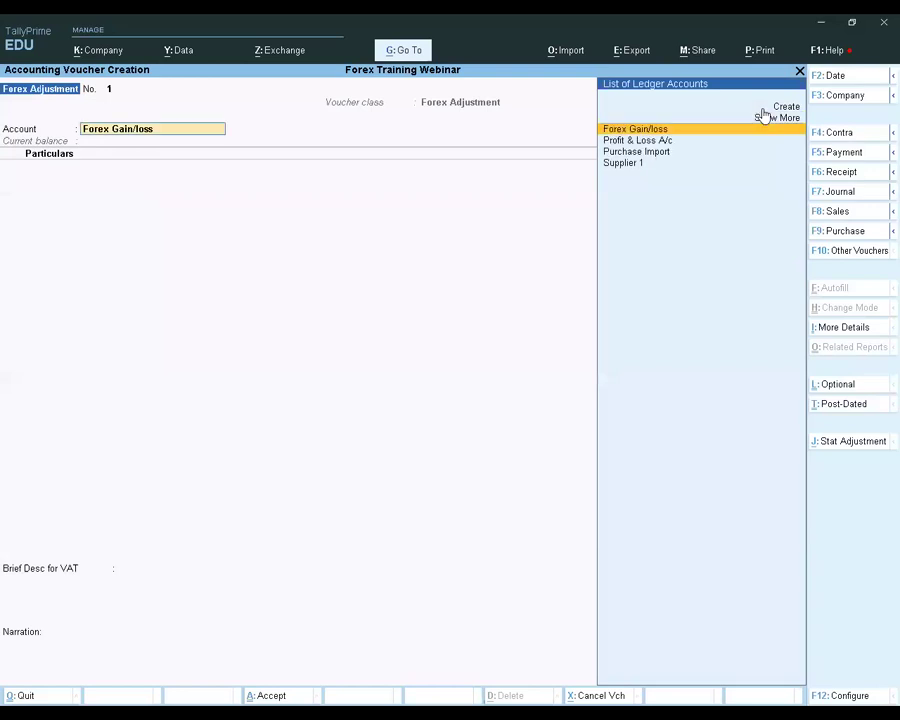
pyautogui.press('Return')
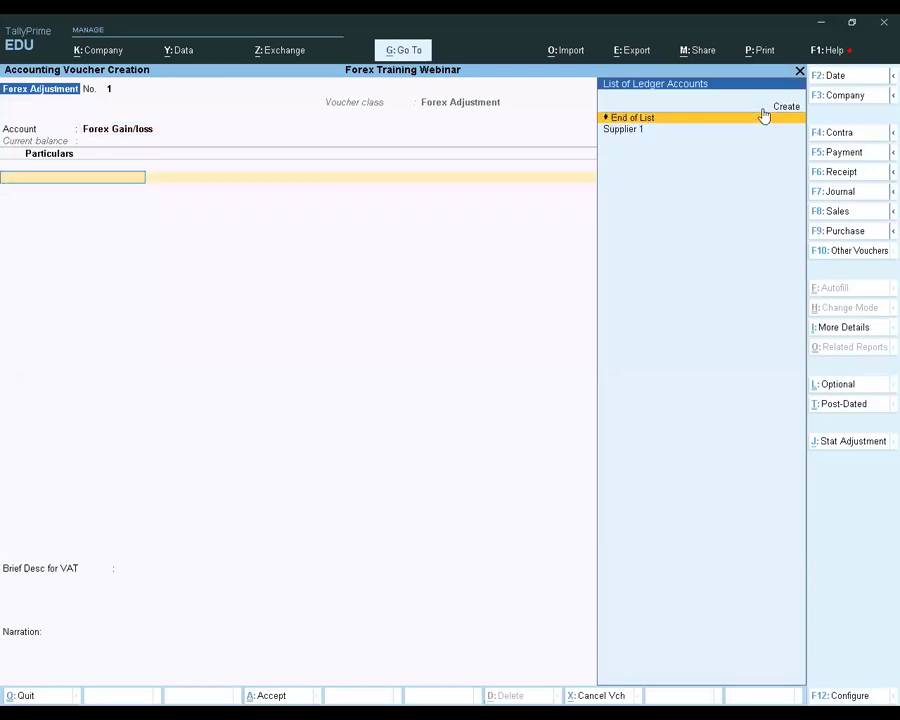
# Add Supplier 1 to the voucher's particulars and adjust its pending bill for 5,000.00 Cr
pyautogui.press('Down')
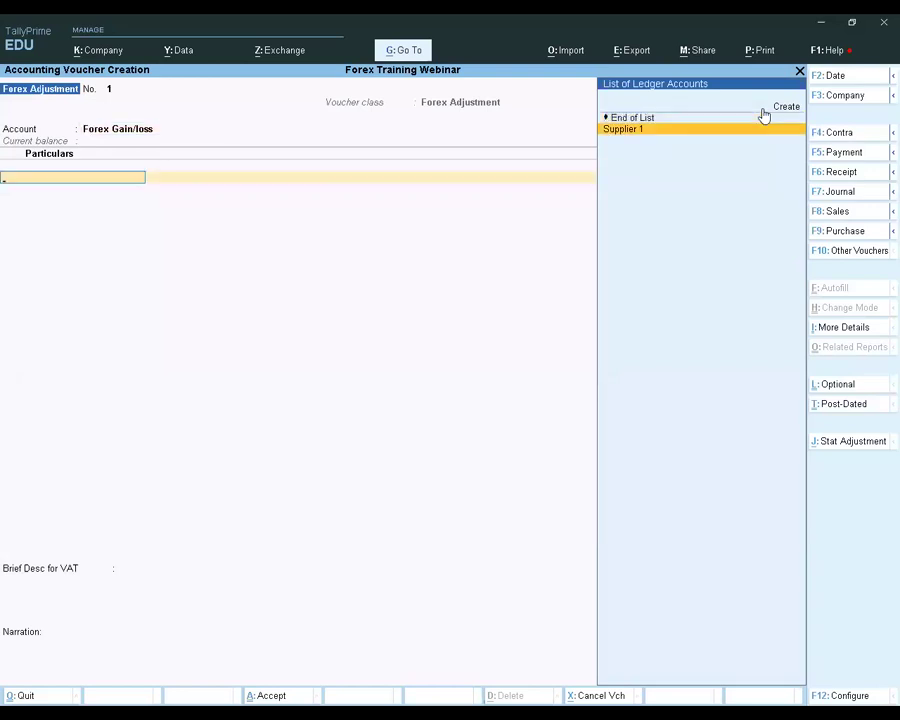
pyautogui.press('Return')
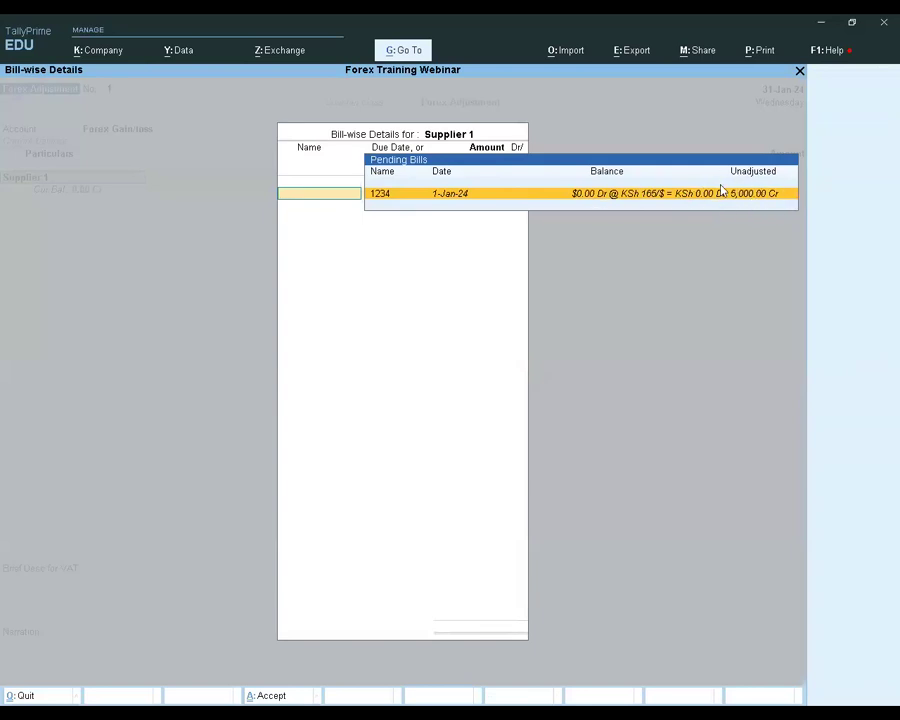
pyautogui.click(676, 195)
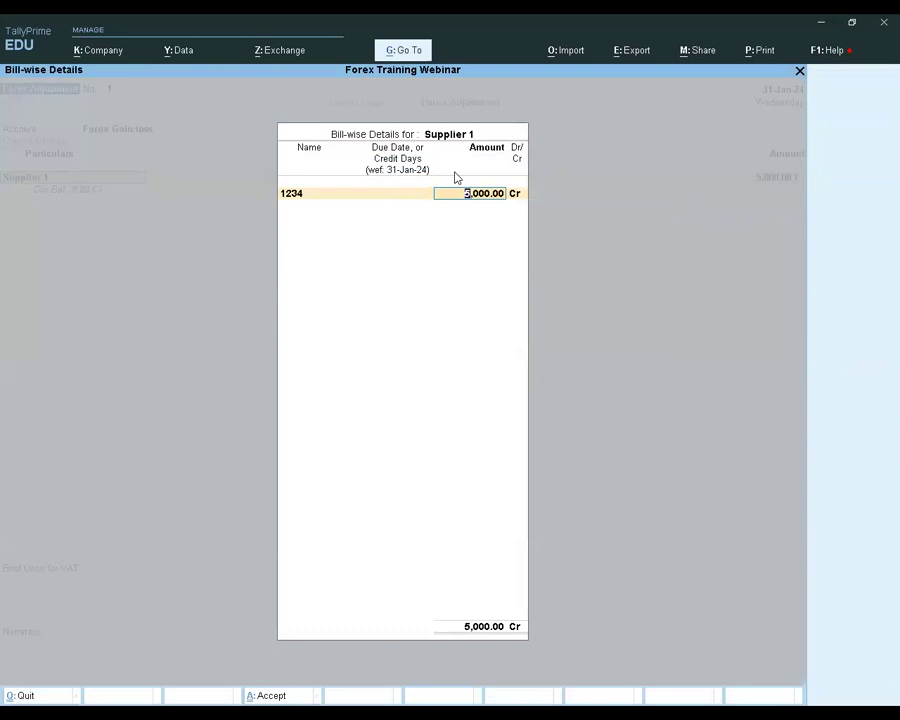
pyautogui.press('Return')
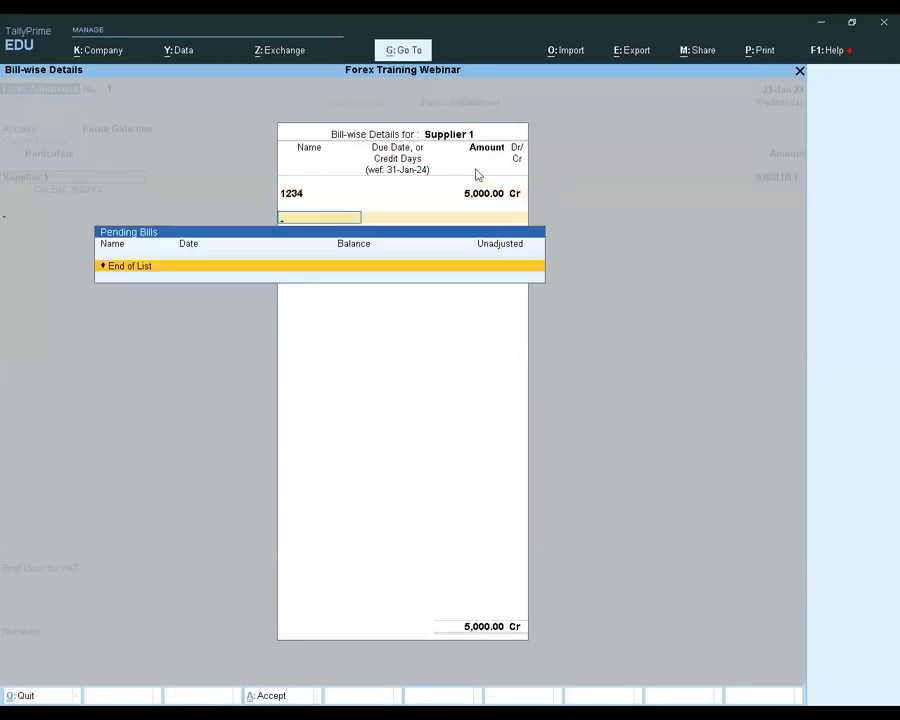
pyautogui.press('Return')
# Save the Forex Adjustment voucher without a narration and exit voucher creation
pyautogui.press('Return')
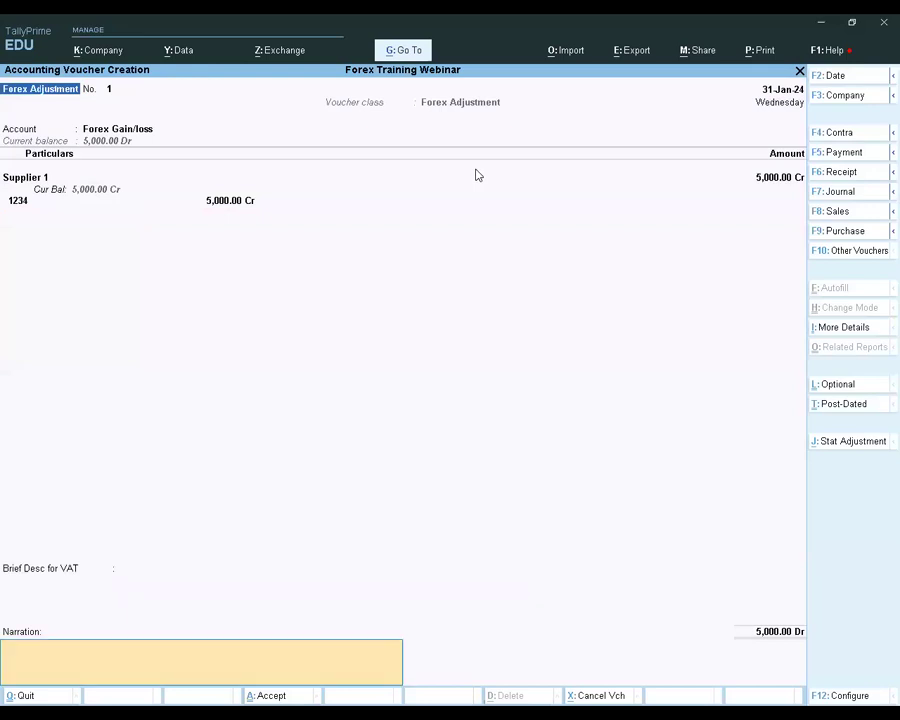
pyautogui.press('Return')
pyautogui.press('Return')
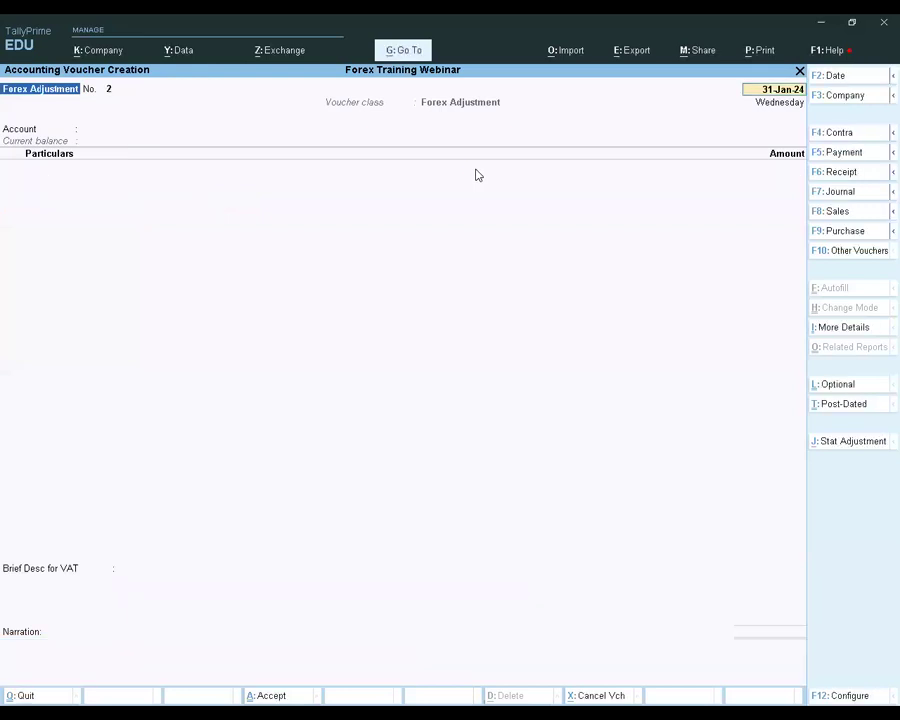
pyautogui.press('Escape')
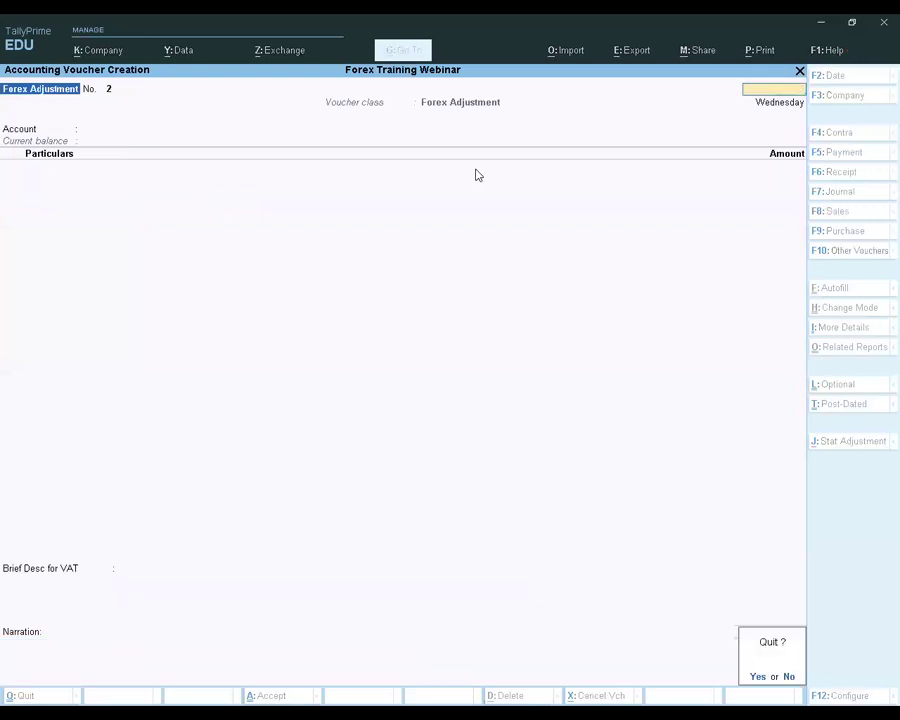
pyautogui.press('Return')
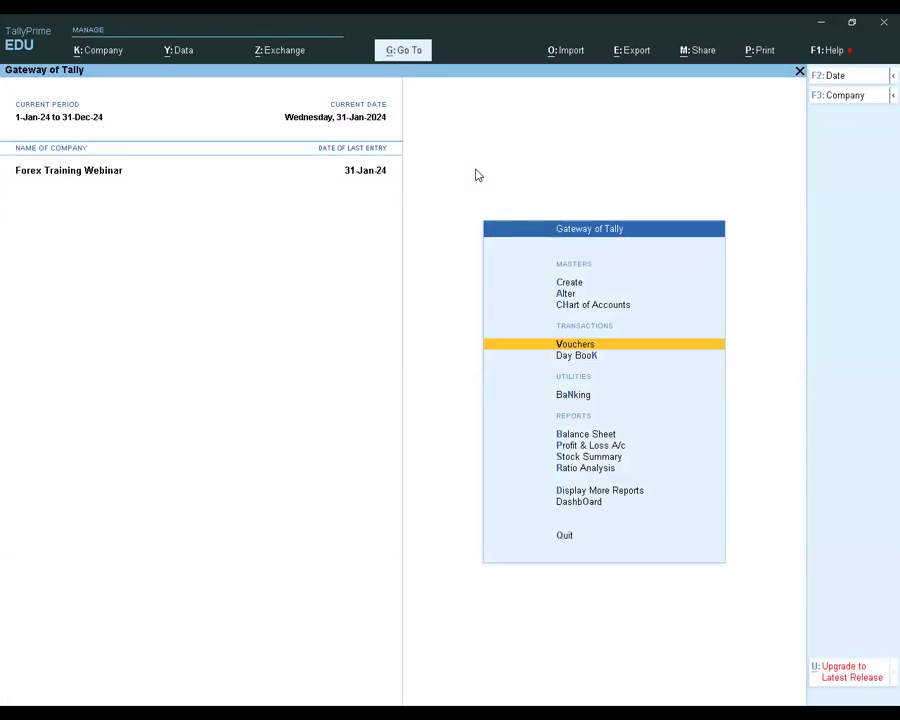
# View the ledger vouchers of Supplier 1 and examine the Forex Gain/loss entry
pyautogui.press('Down')
pyautogui.press('Down')
pyautogui.press('Down')
pyautogui.press('Down')
pyautogui.press('Down')
pyautogui.press('Down')
pyautogui.press('Down')
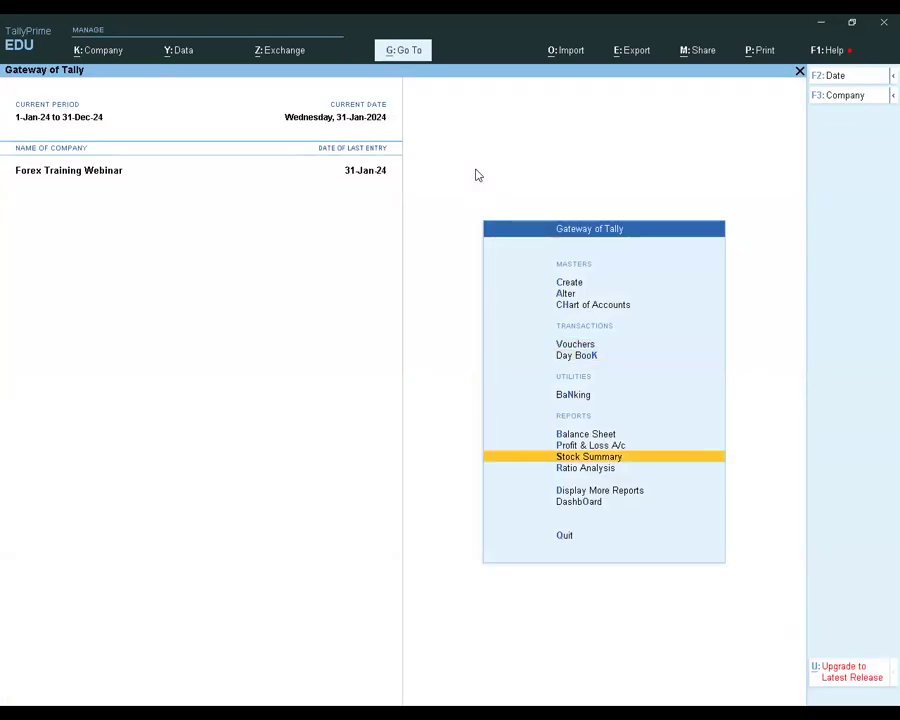
pyautogui.press('Return')
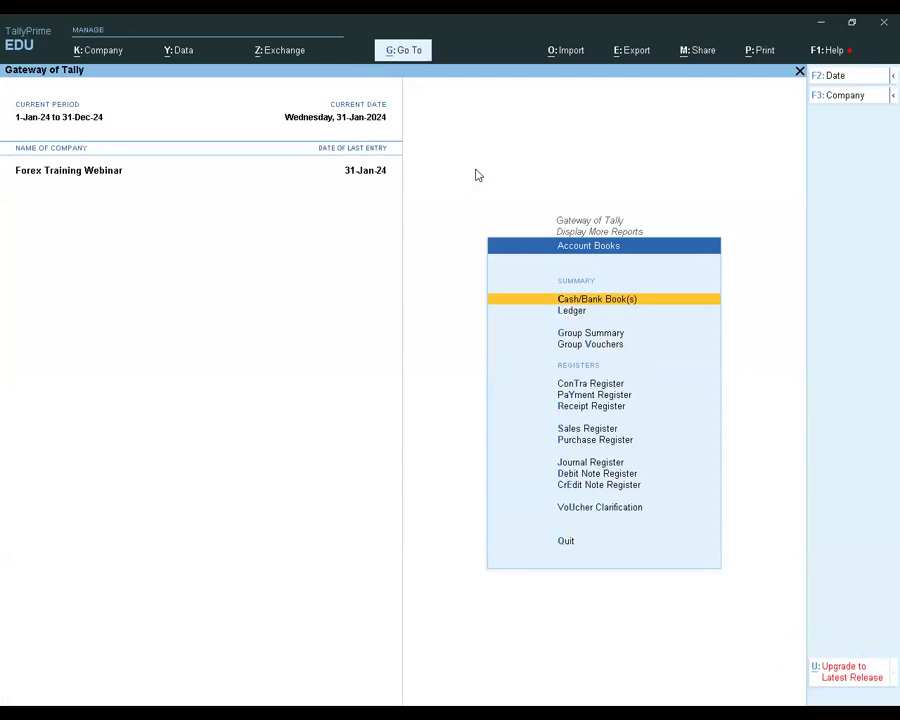
pyautogui.press('Down')
pyautogui.press('Return')
pyautogui.press('Down')
pyautogui.press('Down')
pyautogui.press('Down')
pyautogui.press('Down')
pyautogui.press('Return')
pyautogui.click(211, 156)
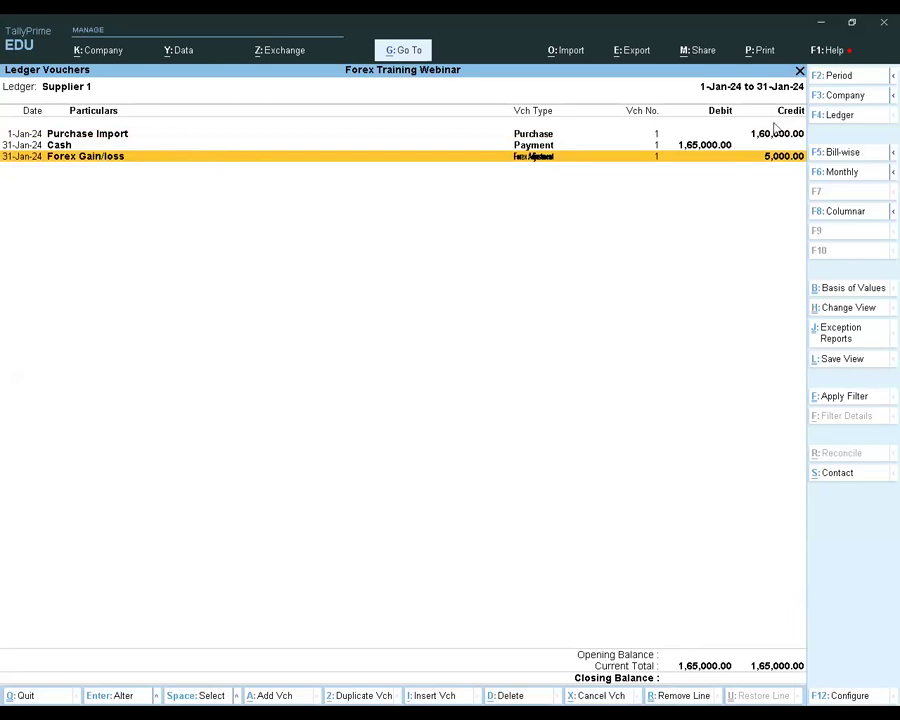
# Set the Supplier 1 ledger report's basis of values to show forex transactions only
pyautogui.click(842, 290)
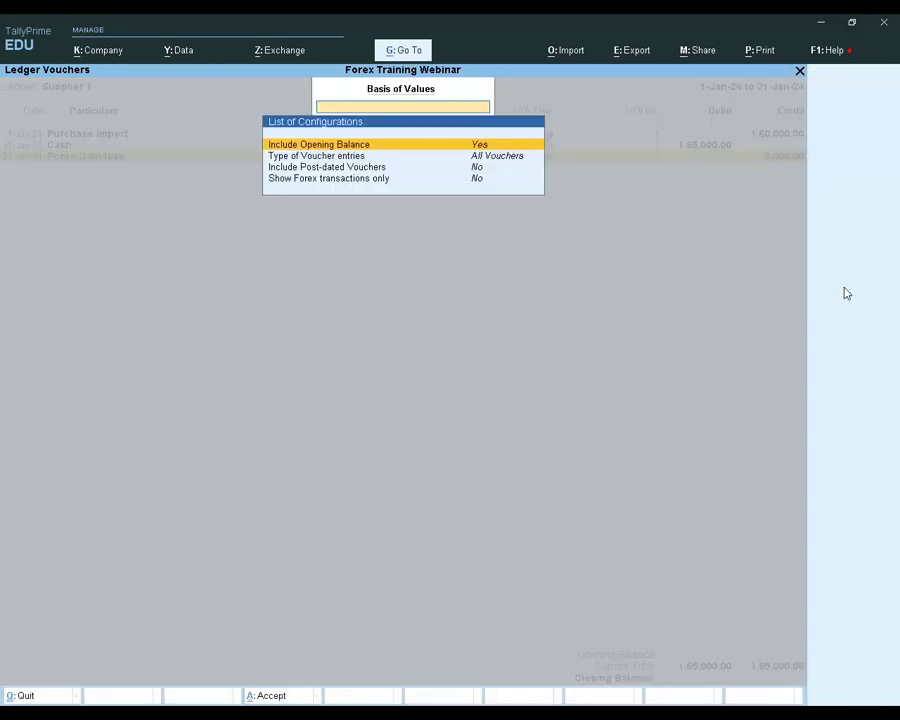
pyautogui.press('Down')
pyautogui.press('Down')
pyautogui.press('Down')
pyautogui.press('Return')
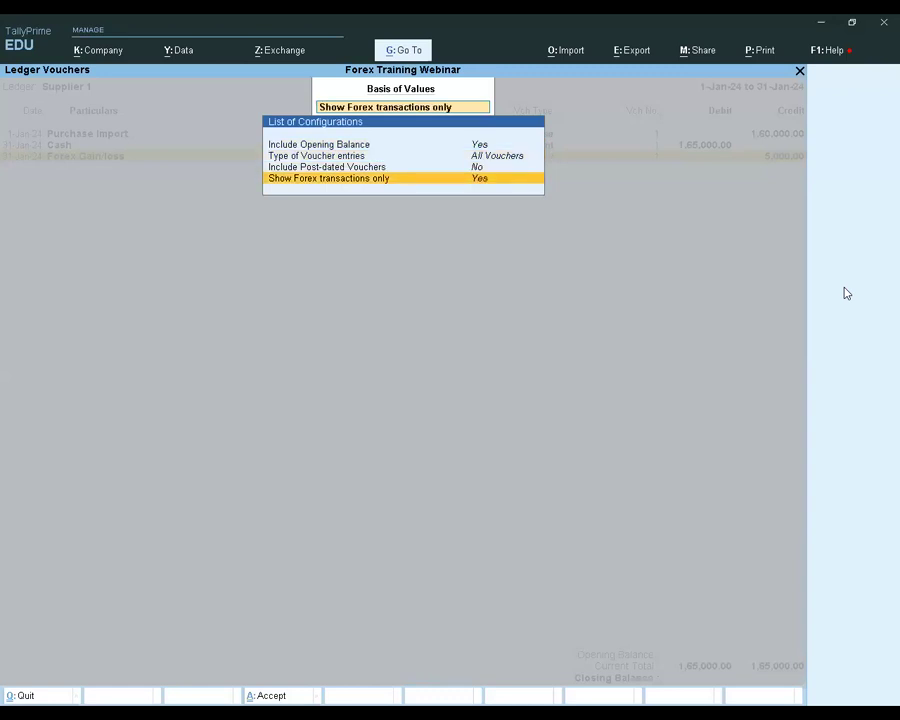
pyautogui.hotkey('ctrl', 'a')
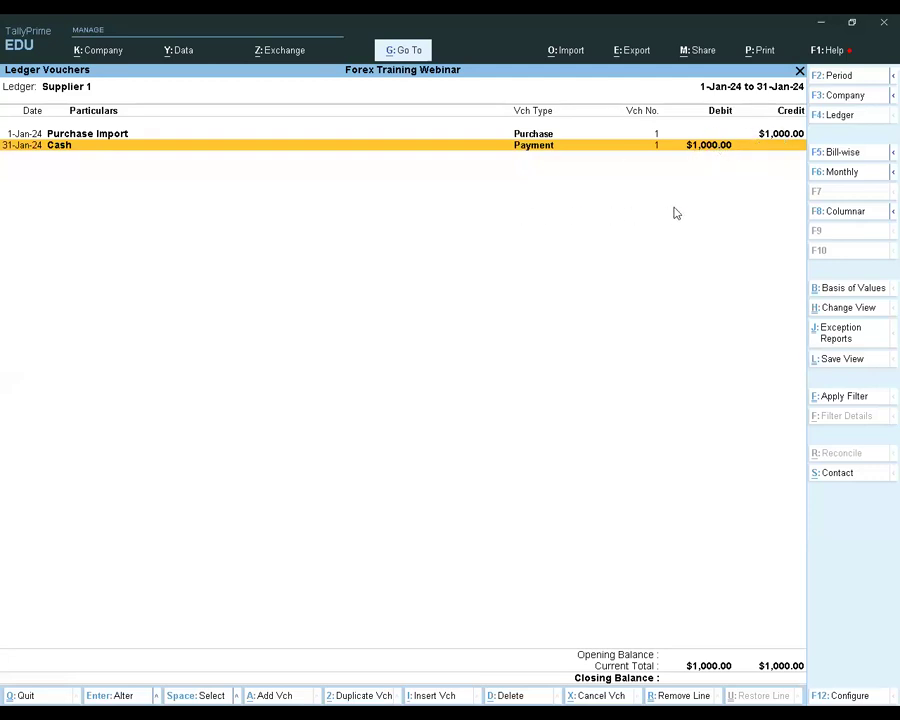
# Leave the Supplier 1 ledger report and check the Balance Sheet for the effect of the forex loss
pyautogui.press('Escape')
pyautogui.press('Escape')
pyautogui.press('Escape')
pyautogui.press('Escape')
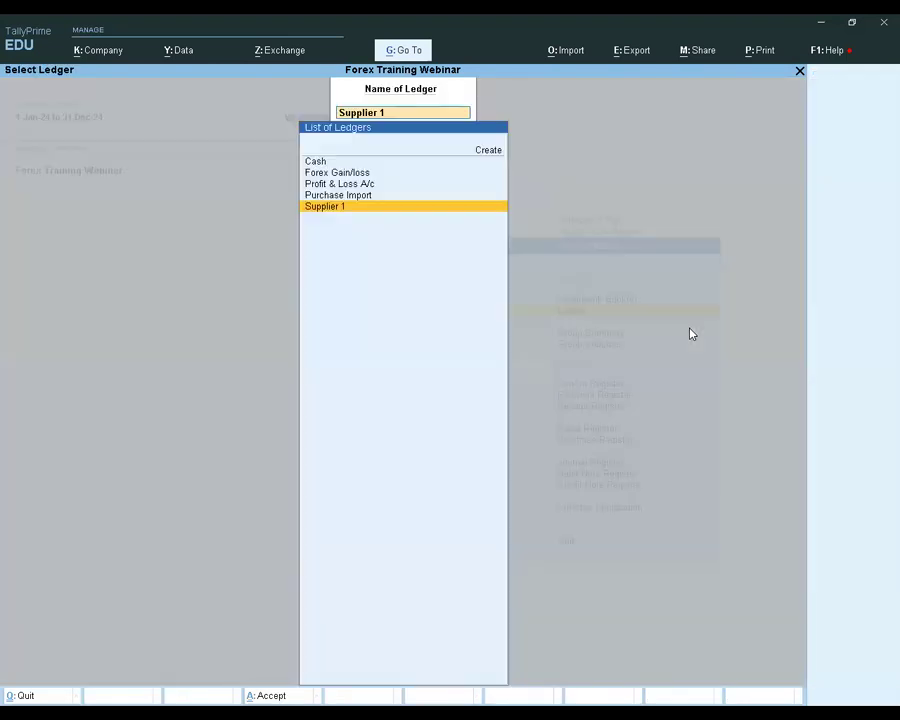
pyautogui.press('Escape')
pyautogui.press('Up')
pyautogui.press('Up')
pyautogui.press('Up')
pyautogui.press('Up')
pyautogui.press('Return')
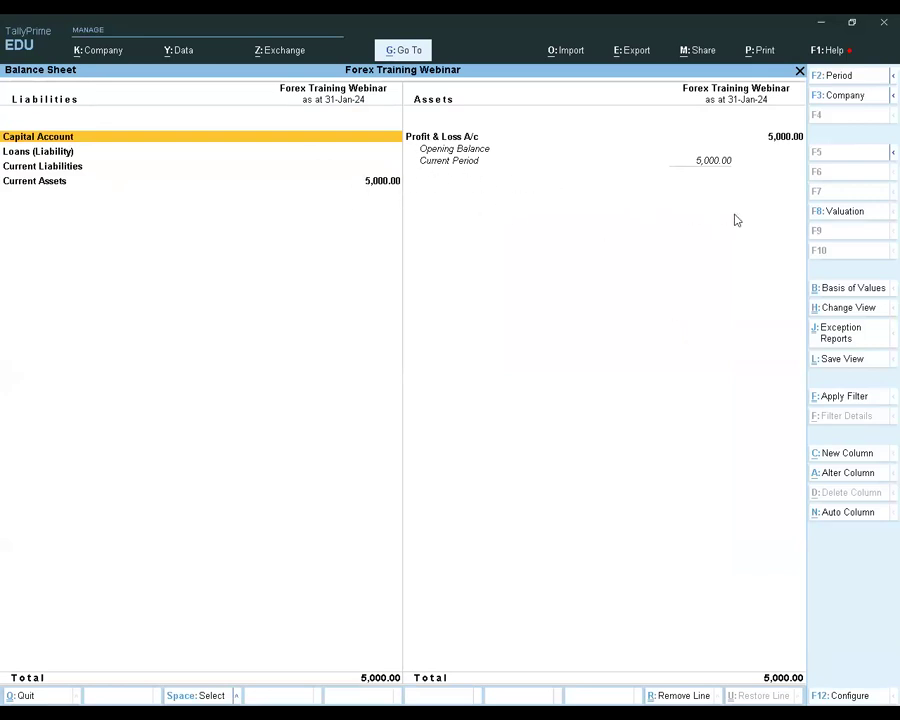
pyautogui.press('Escape')
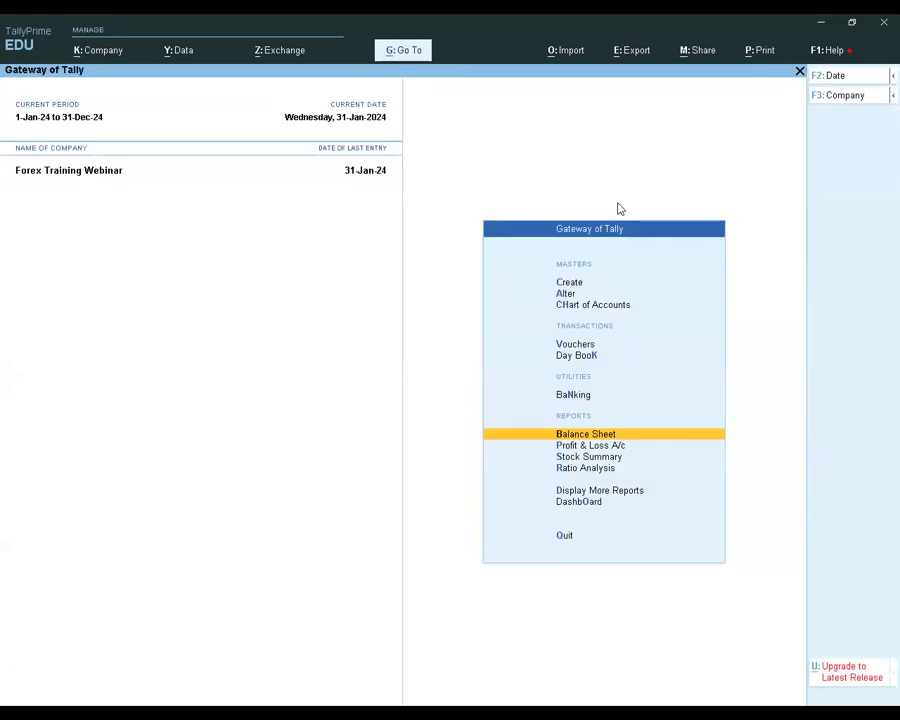
# Review the Profit & Loss account and trace Indirect Expenses down to the January vouchers of the Forex Gain/loss ledger
pyautogui.press('Down')
pyautogui.press('Return')
pyautogui.press('Down')
pyautogui.press('Down')
pyautogui.press('Down')
pyautogui.press('Down')
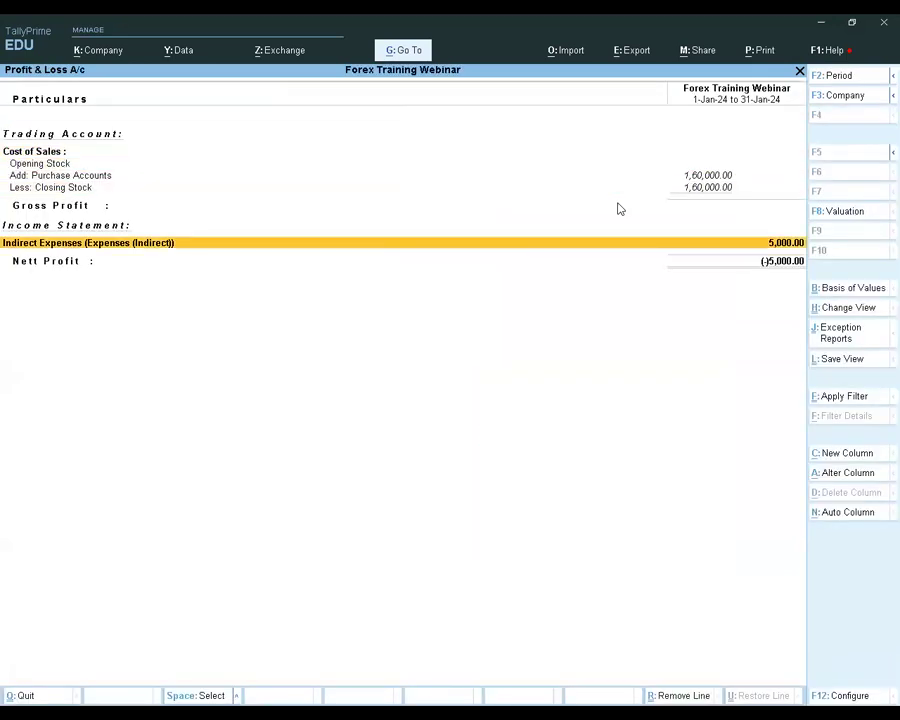
pyautogui.press('Return')
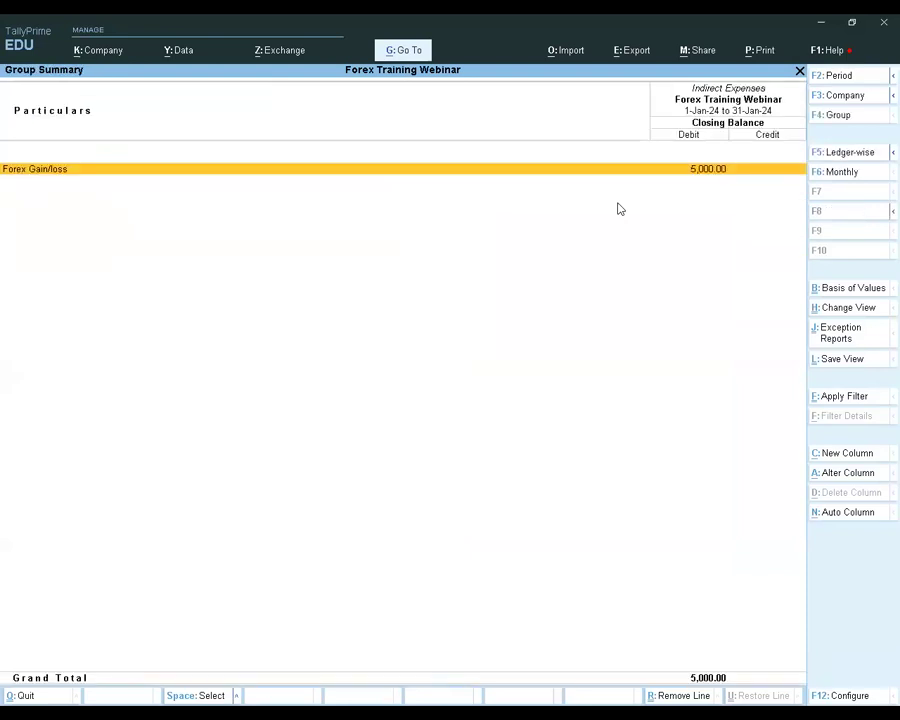
pyautogui.press('Return')
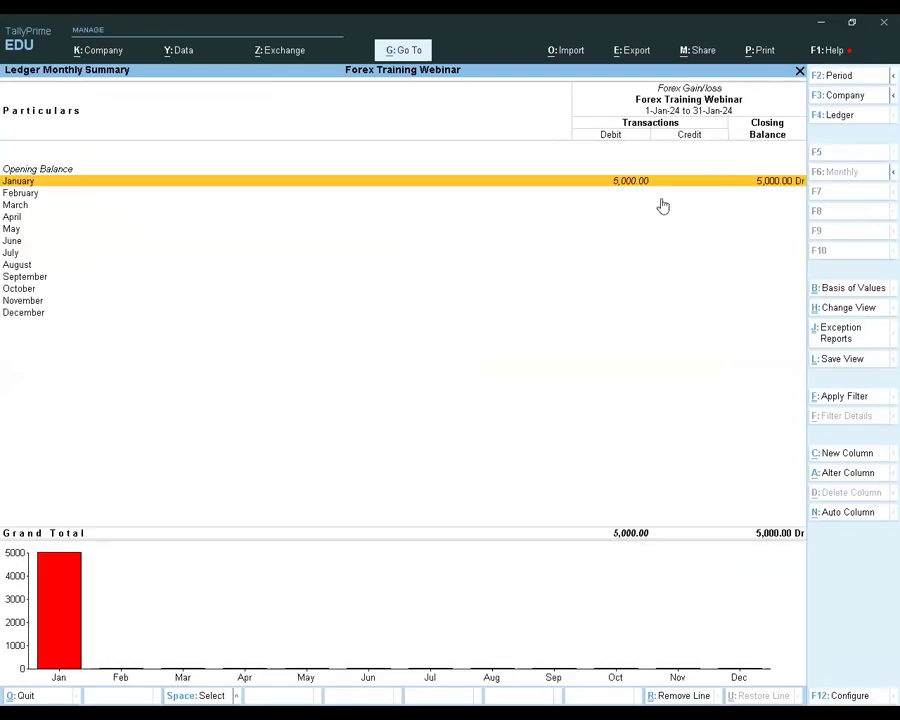
pyautogui.press('Return')
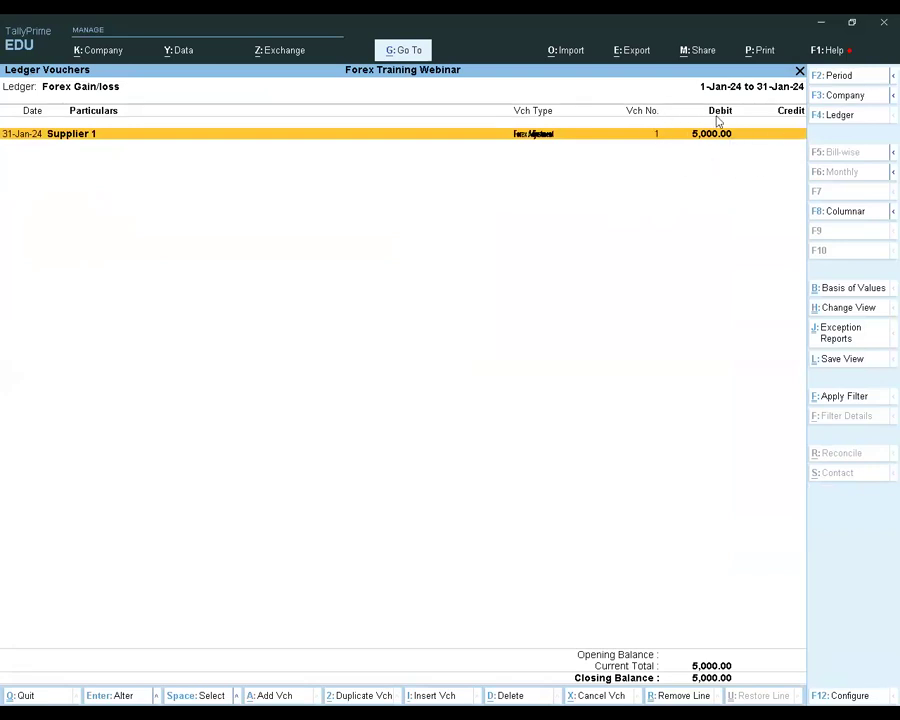
pyautogui.press('Escape')
pyautogui.press('Escape')
pyautogui.press('Escape')
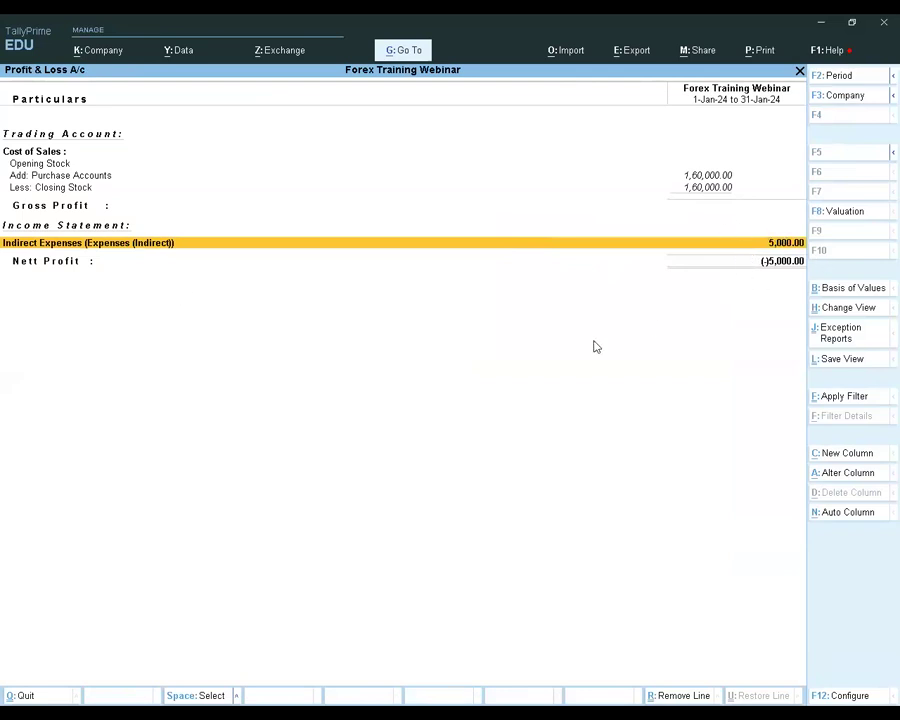
pyautogui.press('Escape')
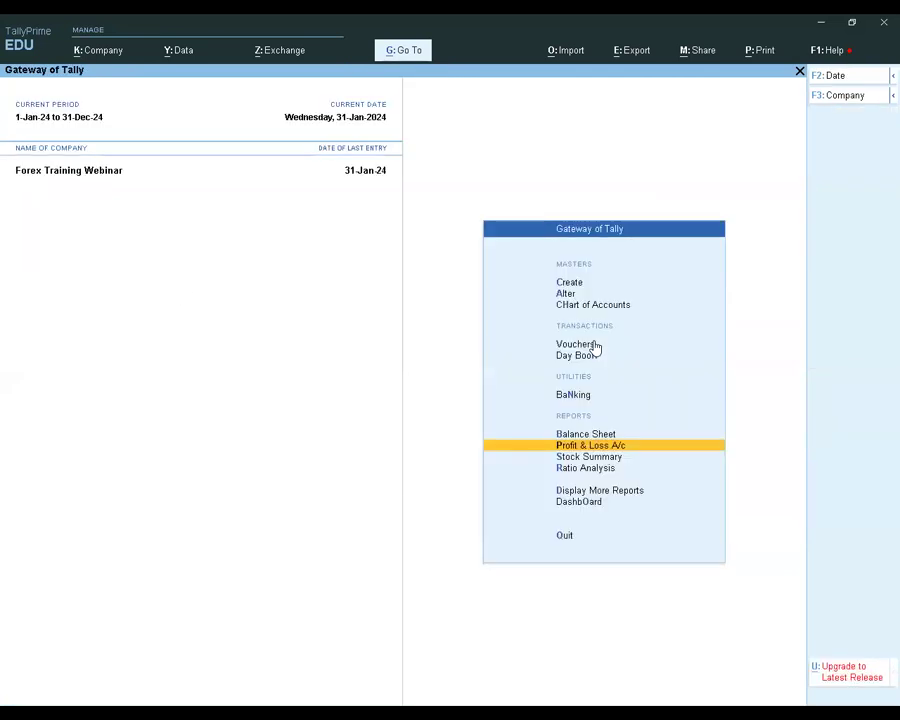
# Review the Stock Summary and trace Item A through its January movements to the purchase voucher's quantity and rate
pyautogui.press('Down')
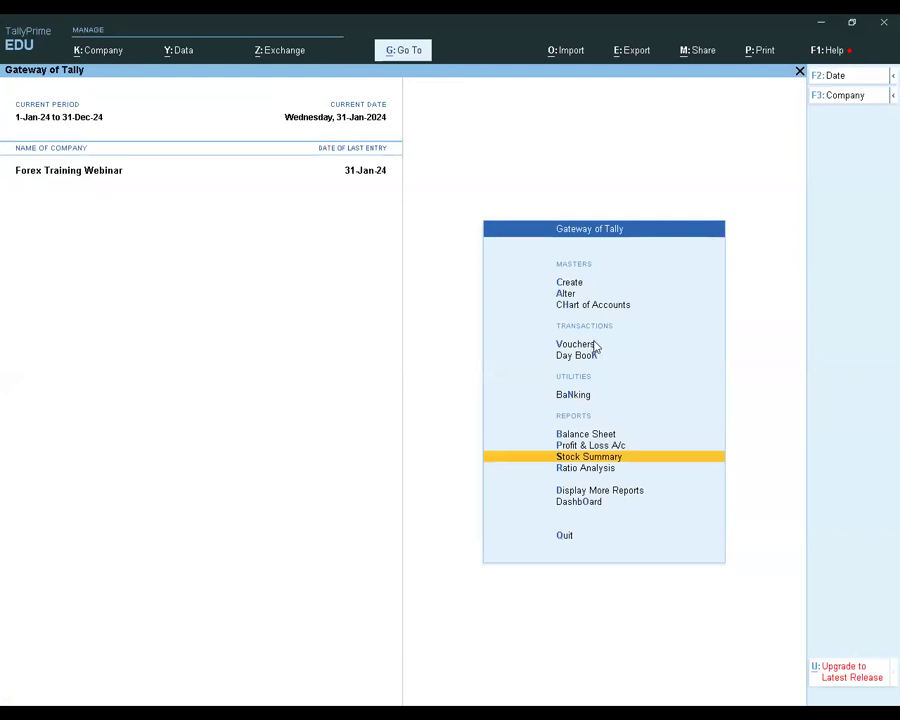
pyautogui.press('Return')
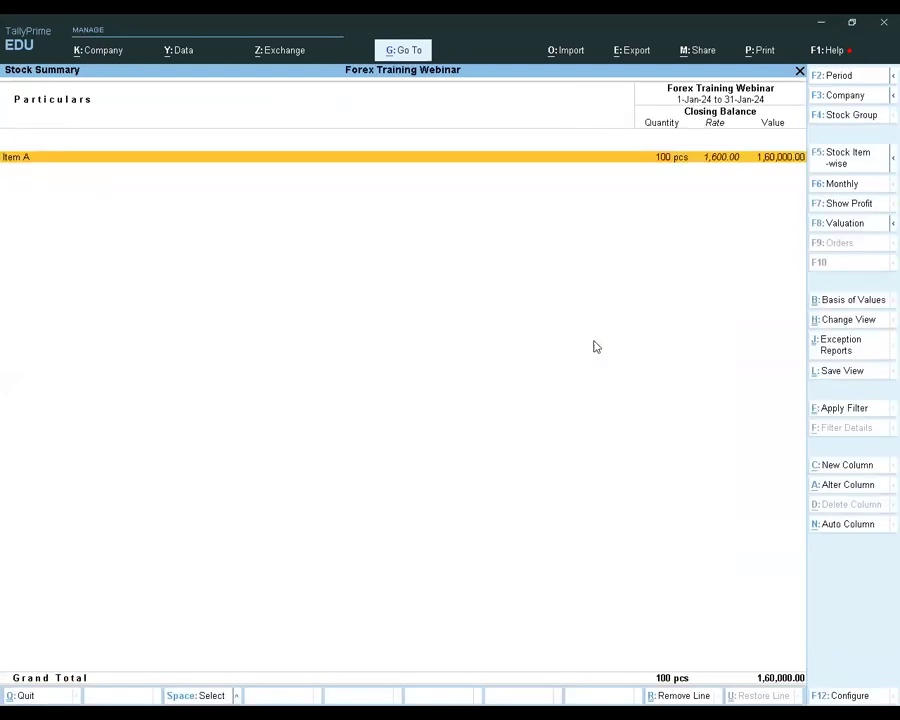
pyautogui.click(722, 160)
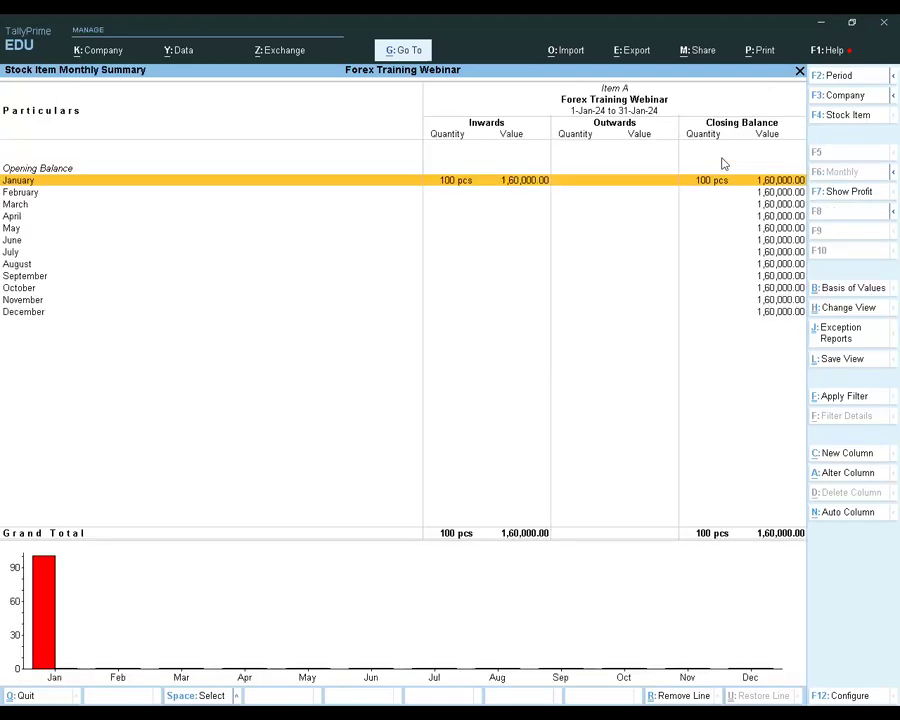
pyautogui.press('Return')
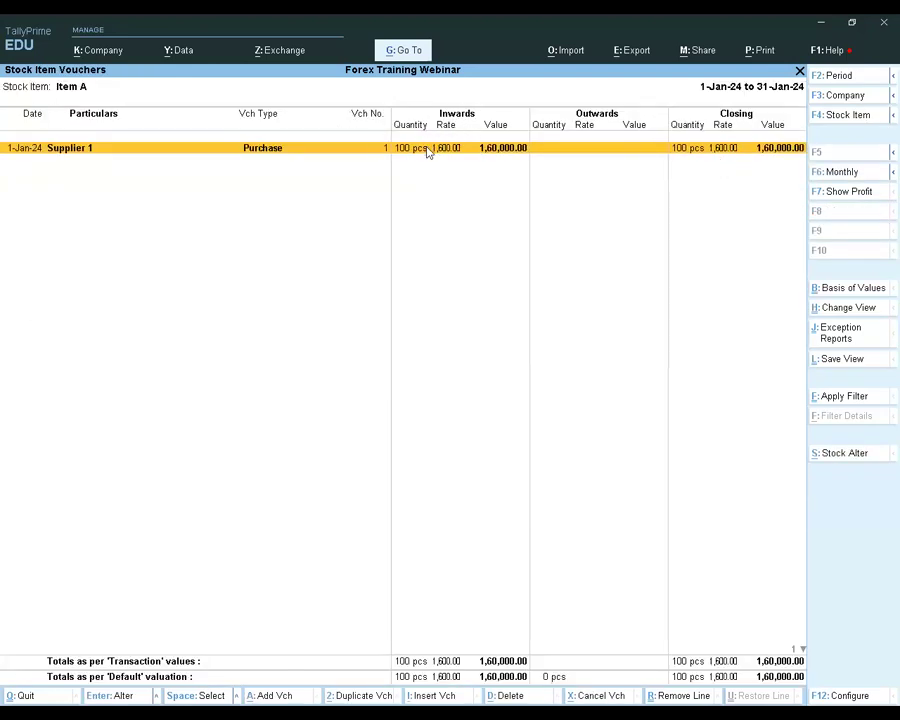
pyautogui.press('Escape')
pyautogui.press('Return')
pyautogui.press('Escape')
pyautogui.press('Escape')
pyautogui.press('Escape')
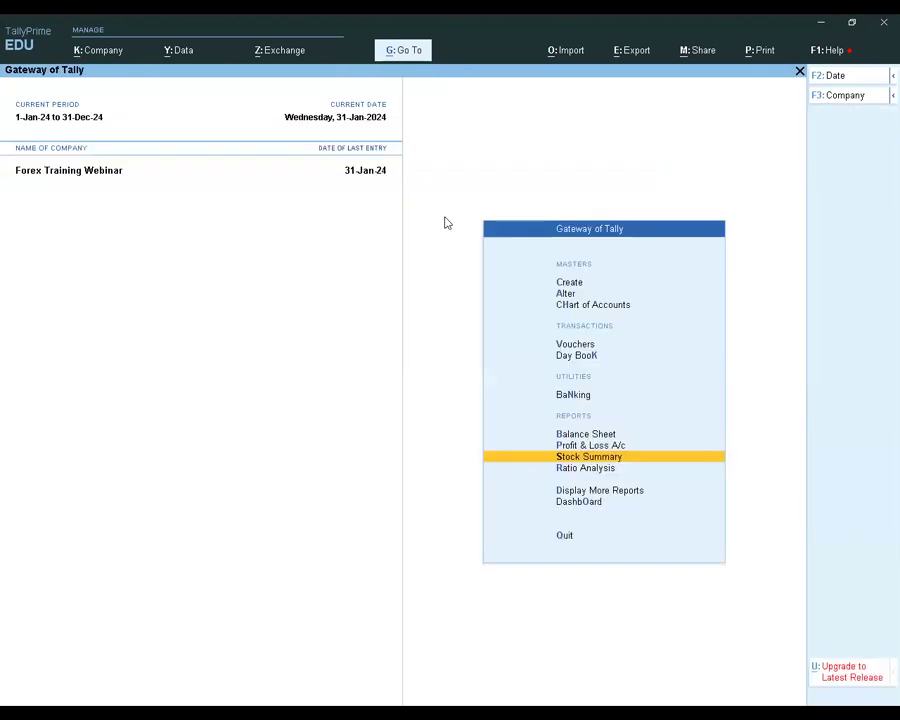
# Begin creating a new ledger named Customer 1, leaving alias and description empty
pyautogui.press('Up')
pyautogui.press('Up')
pyautogui.press('Up')
pyautogui.press('Up')
pyautogui.press('Up')
pyautogui.press('Up')
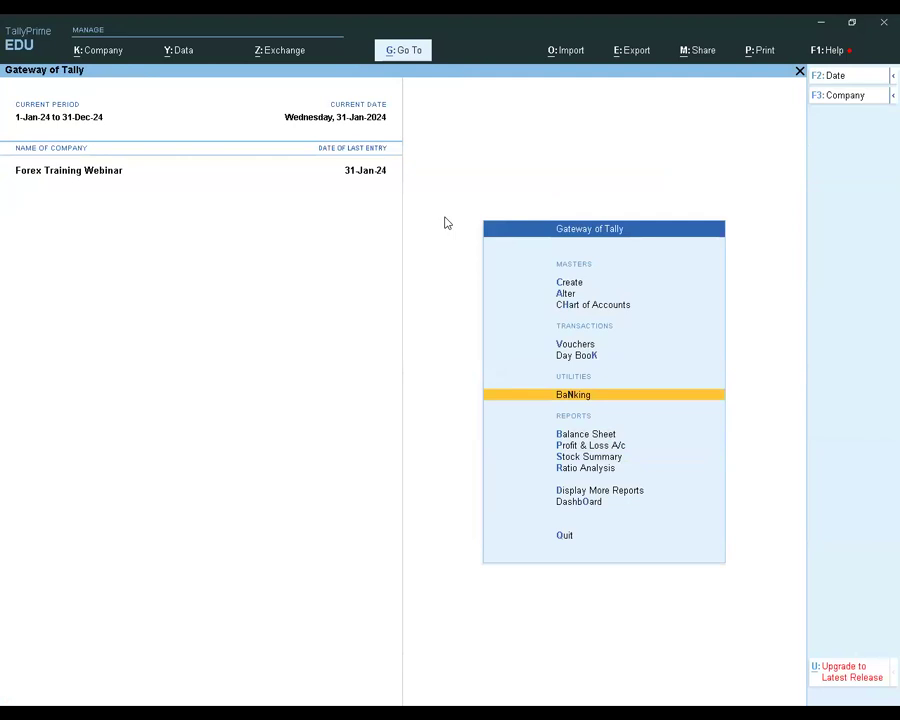
pyautogui.press('Up')
pyautogui.press('Up')
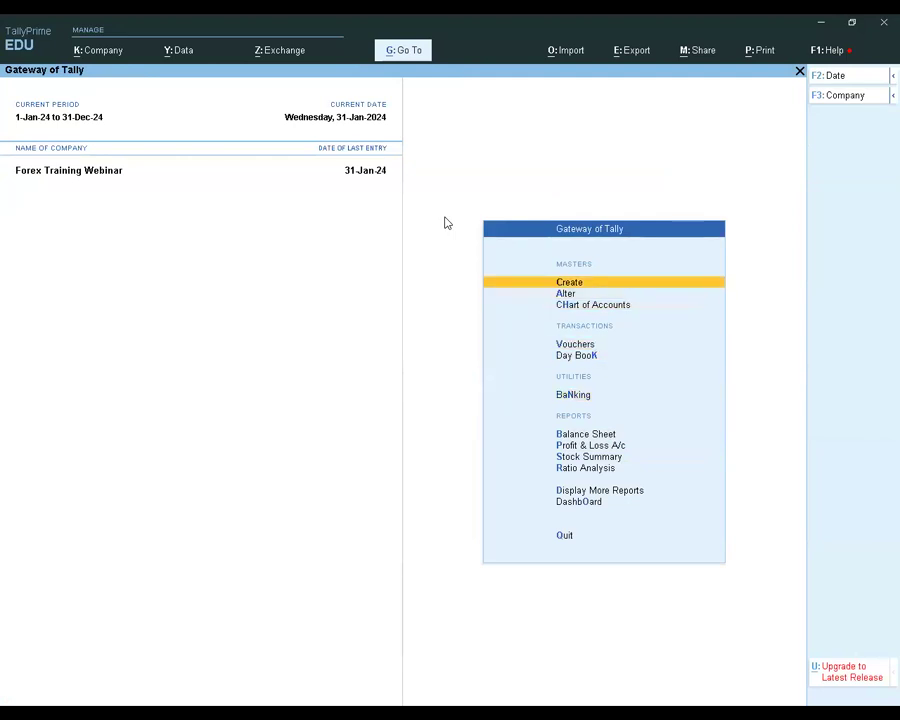
pyautogui.press('Return')
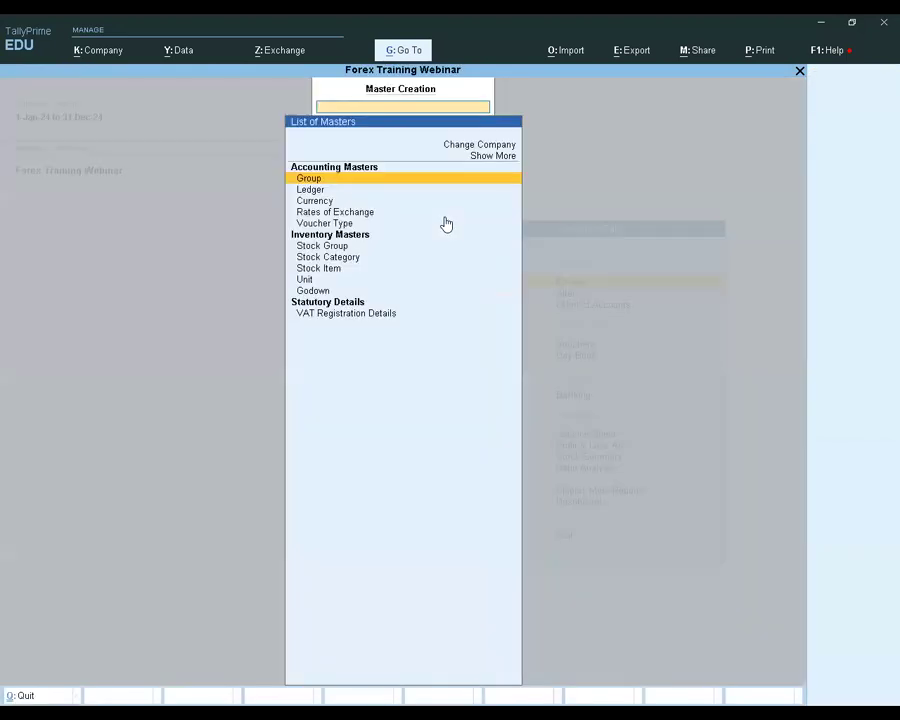
pyautogui.press('Down')
pyautogui.press('Return')
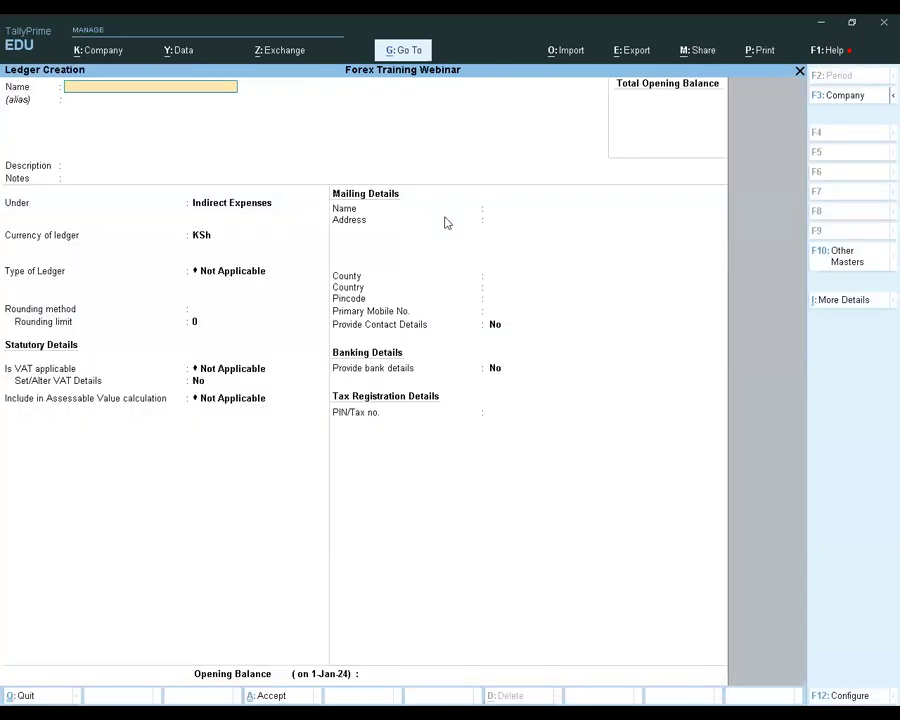
pyautogui.write('Customer 1')
pyautogui.press('Return')
# Group Customer 1 under Sundry Debtors, keeping KSh as currency, bill-by-bill balances on, and the credit days check off
pyautogui.press('Return')
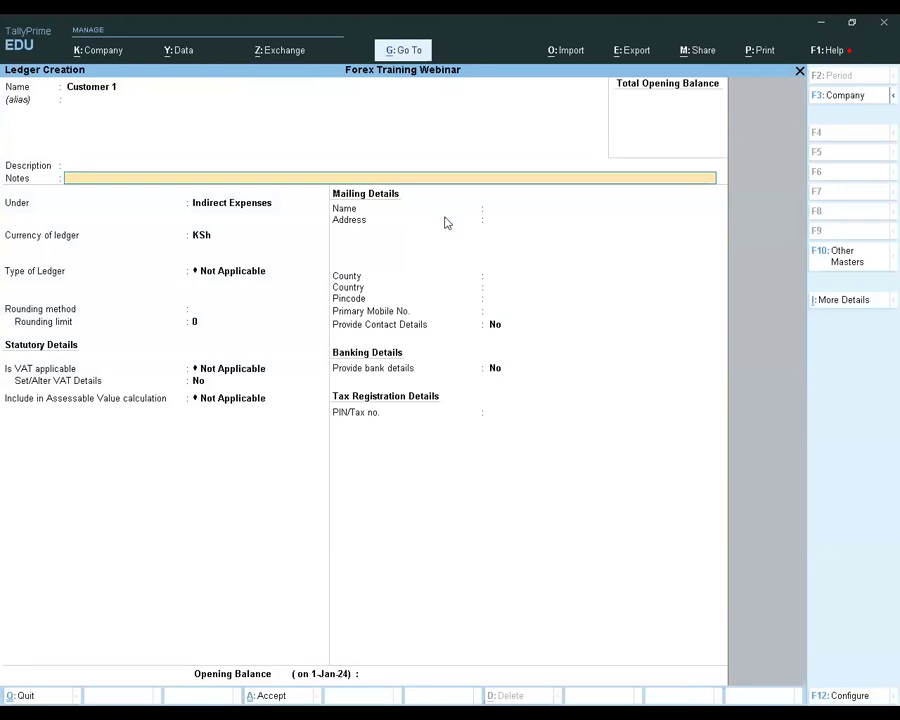
pyautogui.press('Return')
pyautogui.press('Return')
pyautogui.write('Deb')
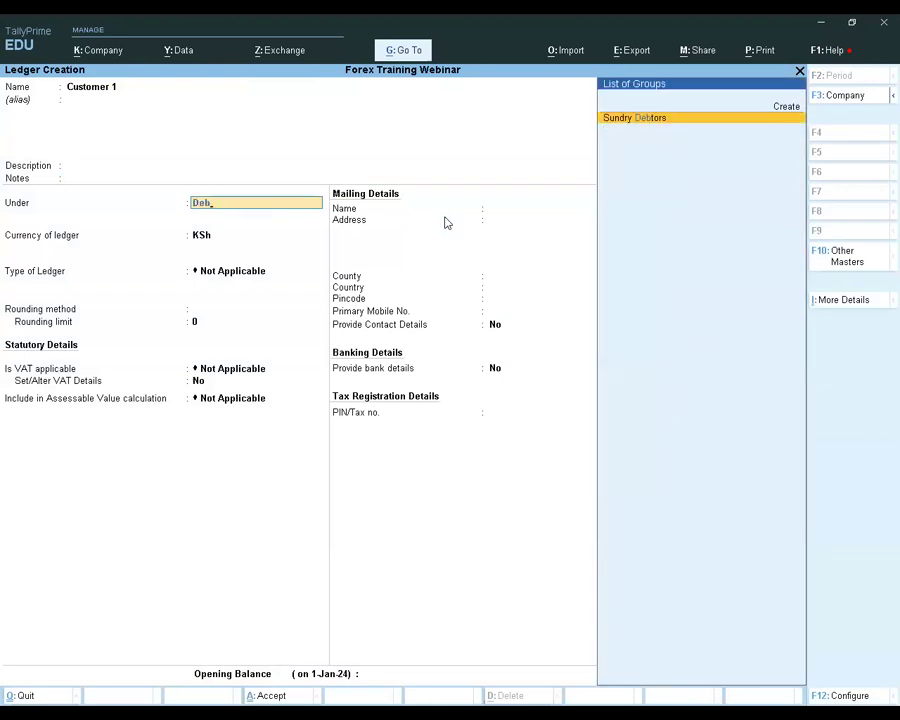
pyautogui.press('Return')
pyautogui.press('Return')
pyautogui.press('Return')
pyautogui.press('Return')
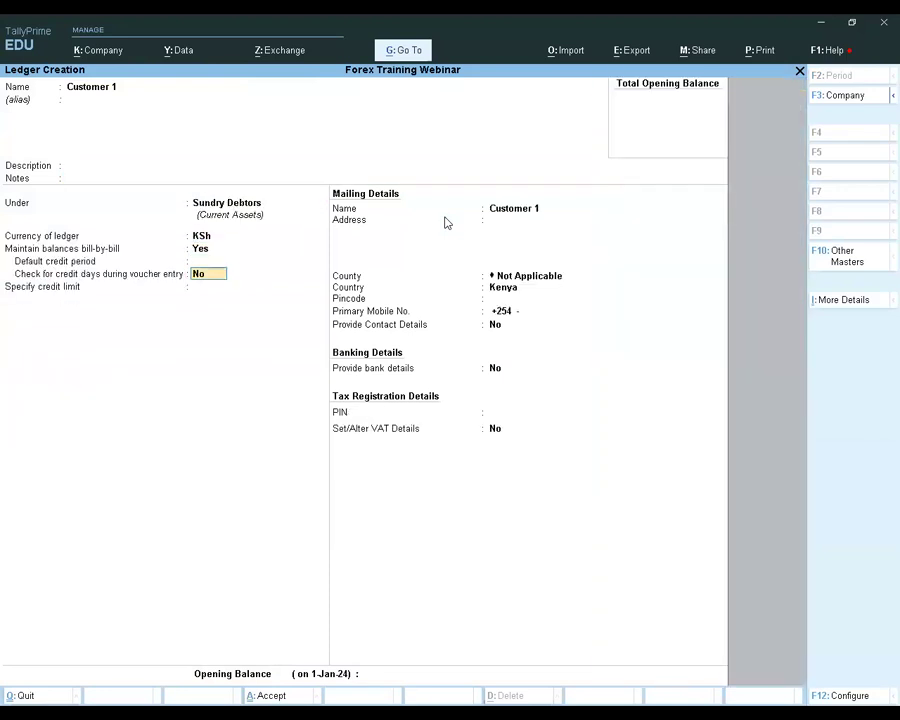
pyautogui.press('Return')
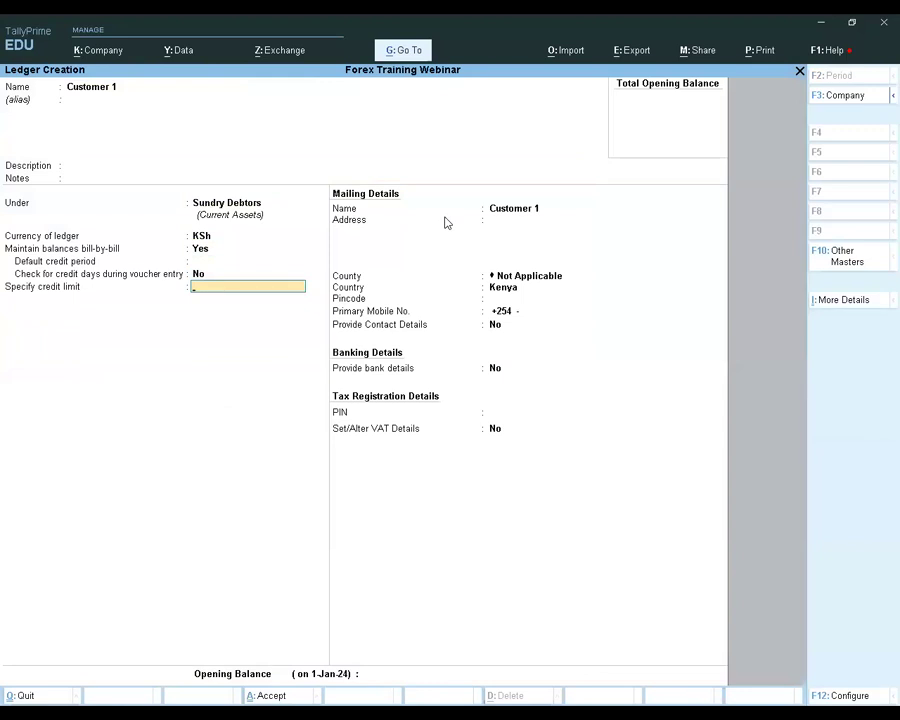
# Set Customer 1's country to Kingdom of Bahrain, leaving the credit limit and address empty and the county not applicable
pyautogui.press('Return')
pyautogui.press('Return')
pyautogui.press('Return')
pyautogui.press('Return')
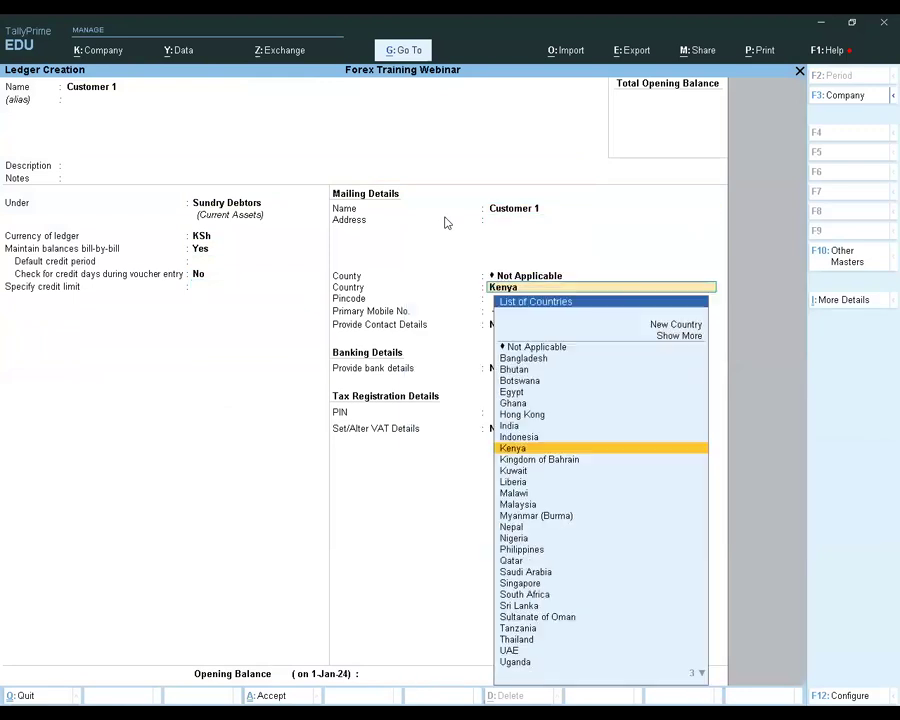
pyautogui.press('Return')
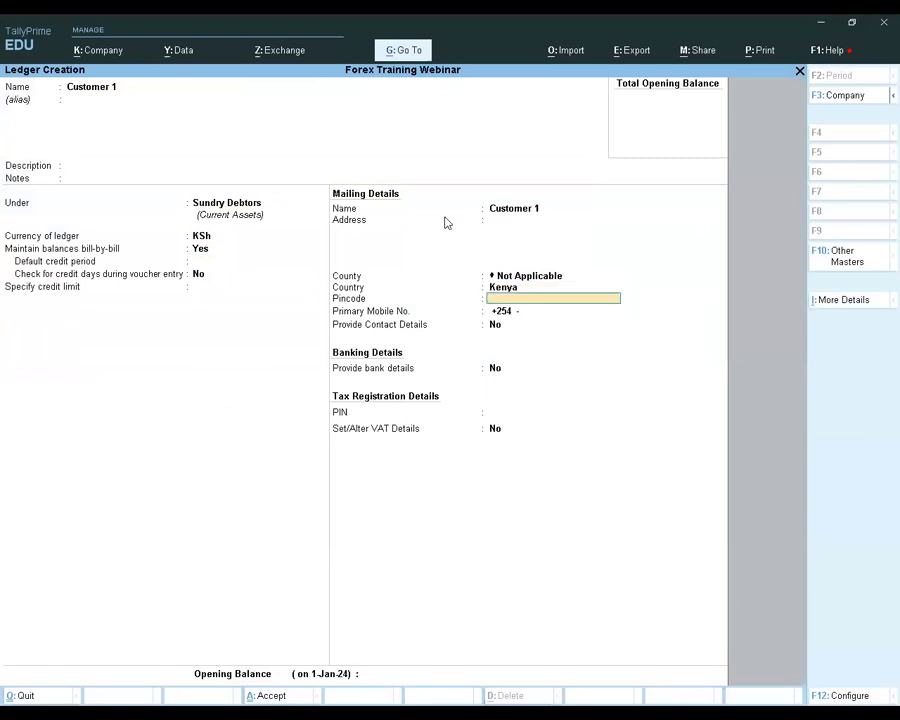
pyautogui.press('Return')
pyautogui.press('Return')
pyautogui.press('Return')
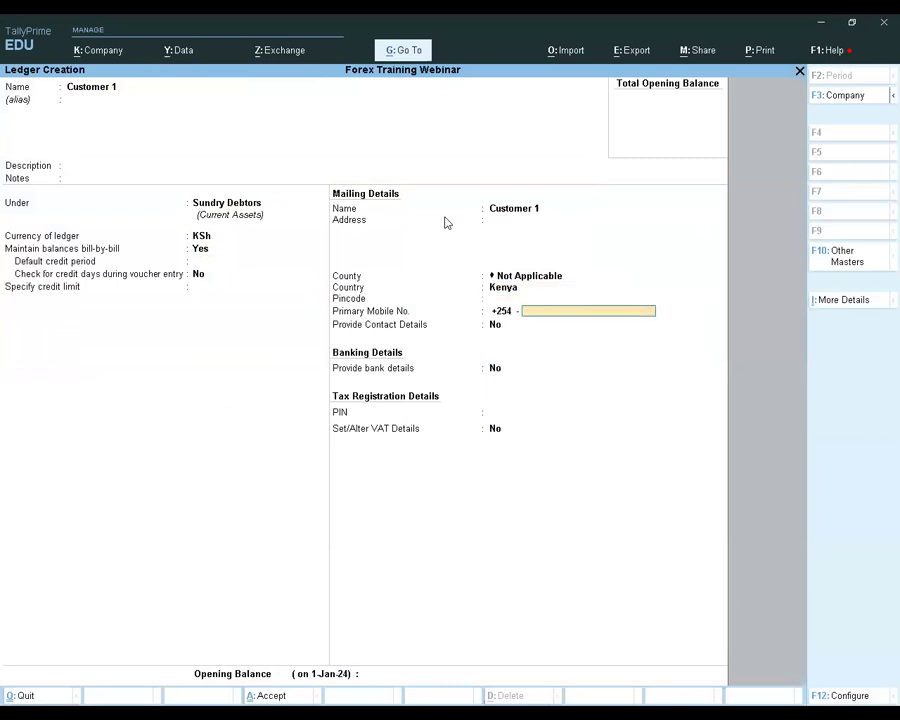
pyautogui.press('BackSpace')
pyautogui.press('BackSpace')
pyautogui.press('BackSpace')
pyautogui.press('BackSpace')
pyautogui.press('BackSpace')
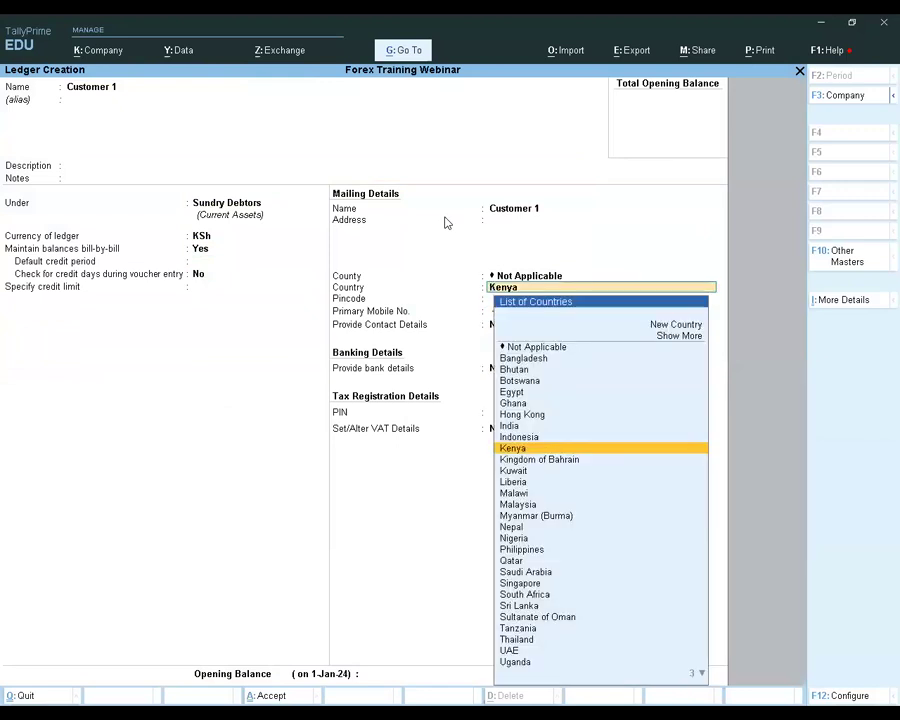
pyautogui.press('Down')
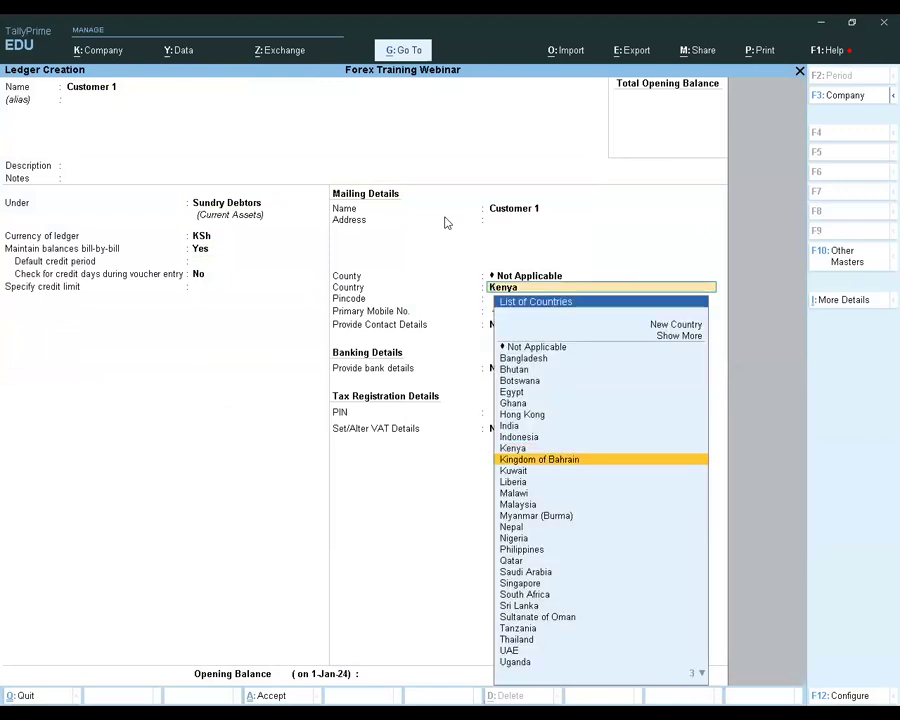
pyautogui.press('Return')
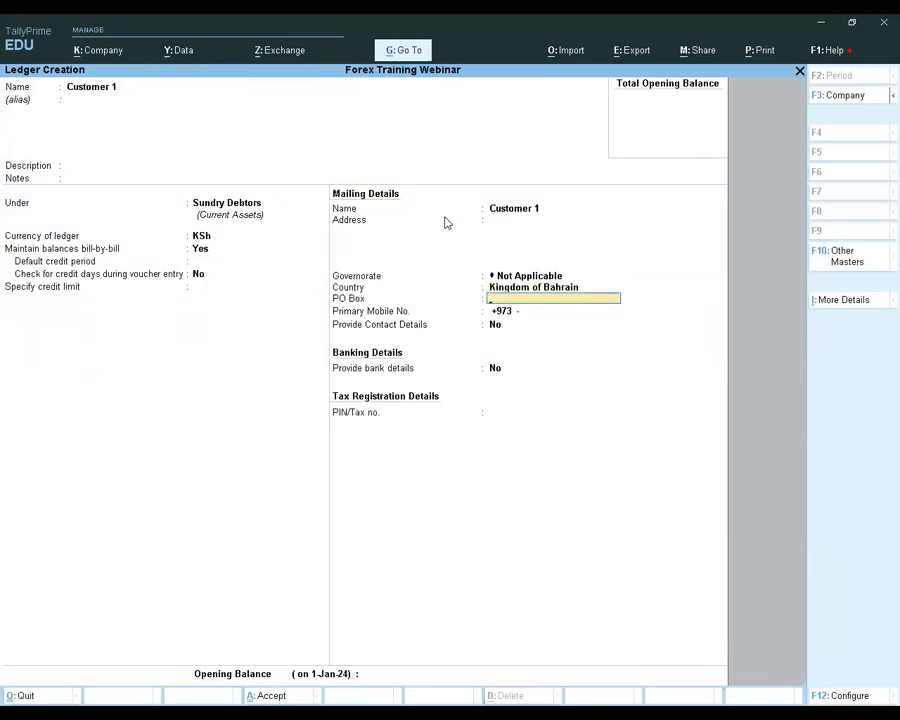
# Leave Customer 1's remaining contact, bank, tax and opening balance details at their defaults and save the ledger, staying in ledger creation
pyautogui.press('Return')
pyautogui.press('Return')
pyautogui.press('Return')
pyautogui.press('Return')
pyautogui.press('Return')
pyautogui.press('Return')
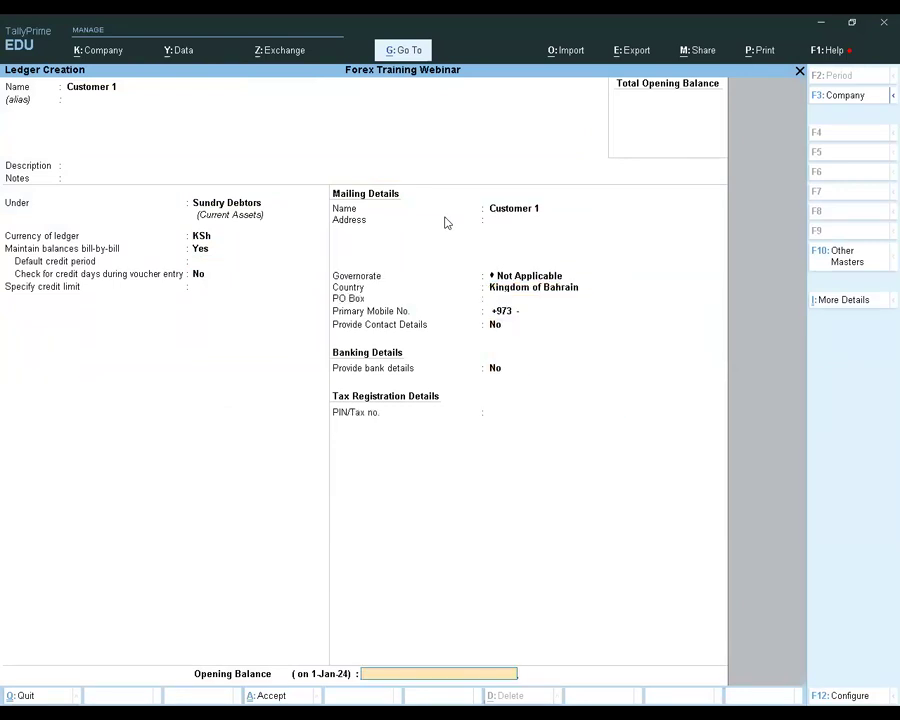
pyautogui.press('Return')
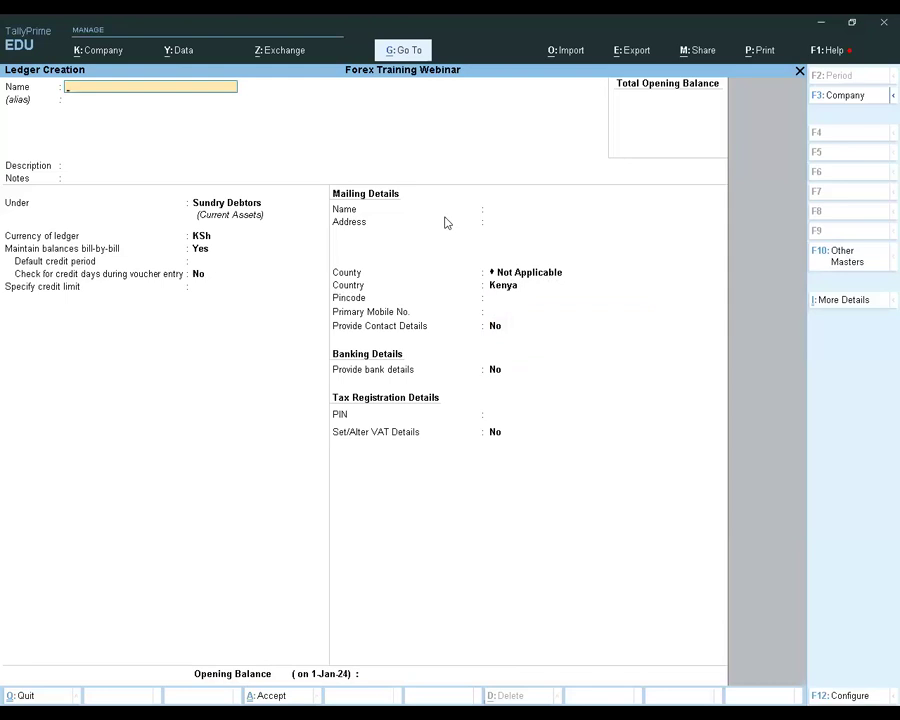
pyautogui.press('Escape')
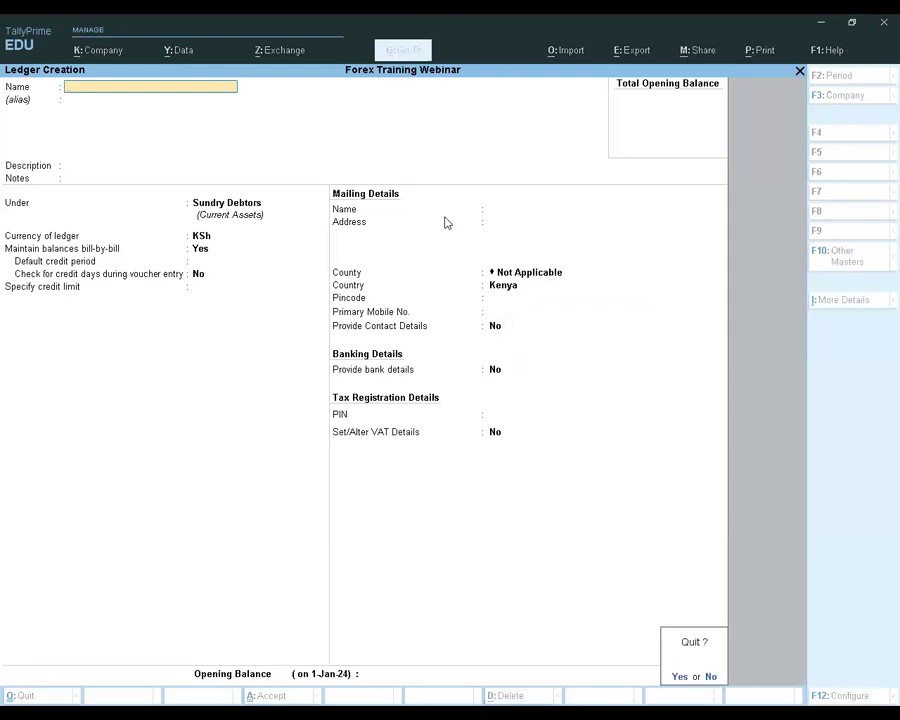
pyautogui.press('Escape')
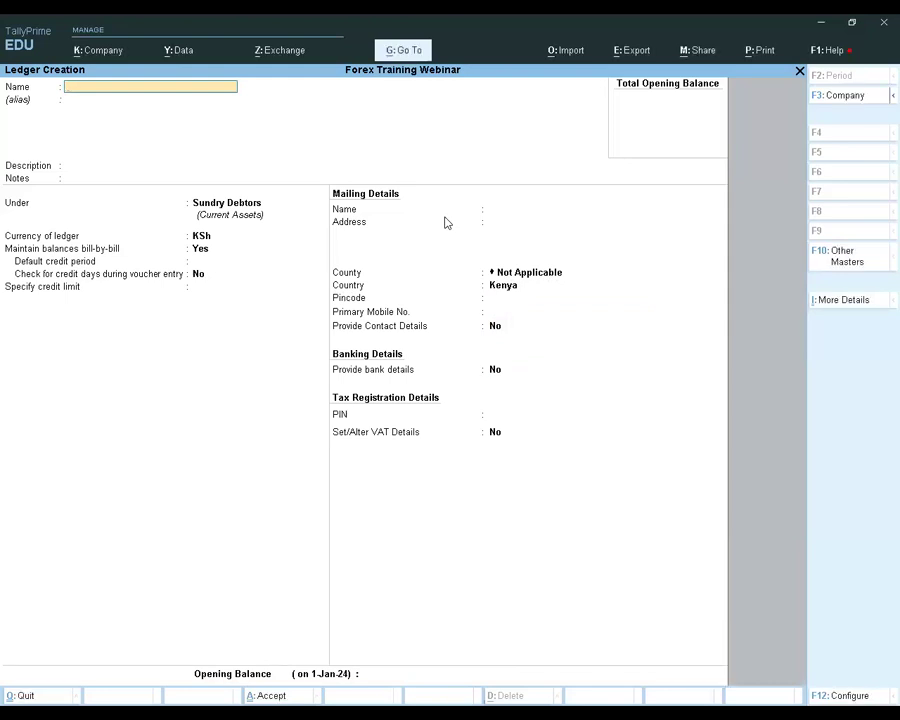
# Begin a new ledger named Sales Export without alias or description, grouped under Sales Accounts
pyautogui.write('Sales Export')
pyautogui.press('Return')
pyautogui.press('Return')
pyautogui.press('Return')
# Turn on VAT details for Sales Export, keeping KSh as currency and the ledger type and rounding method not applicable
pyautogui.press('Return')
pyautogui.write('Sal')
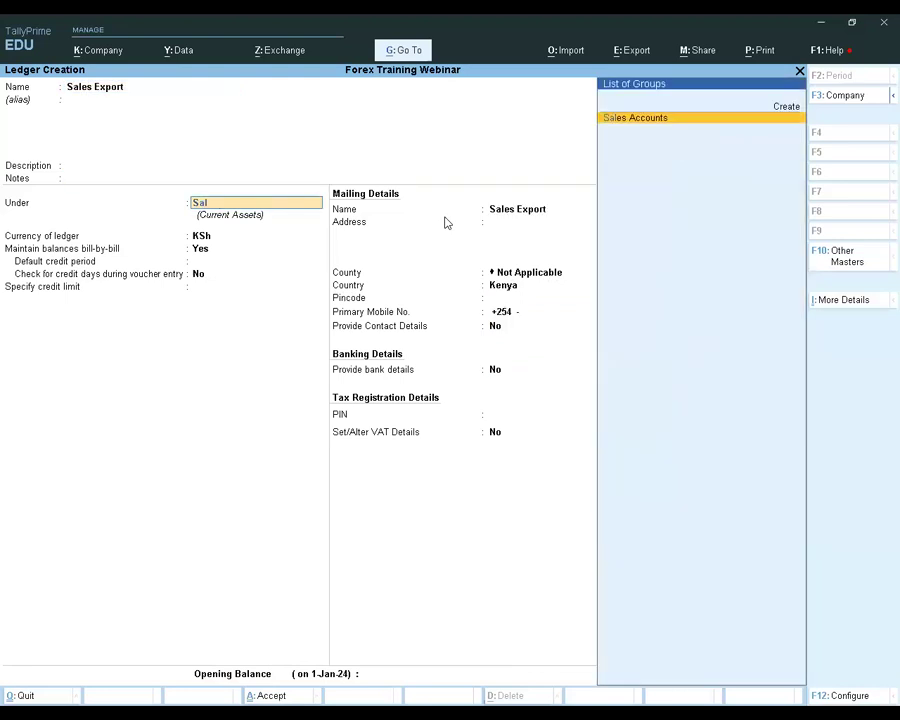
pyautogui.press('Return')
pyautogui.press('Return')
pyautogui.press('Return')
pyautogui.press('Return')
pyautogui.press('Return')
pyautogui.press('Return')
pyautogui.write('y')
pyautogui.press('Return')
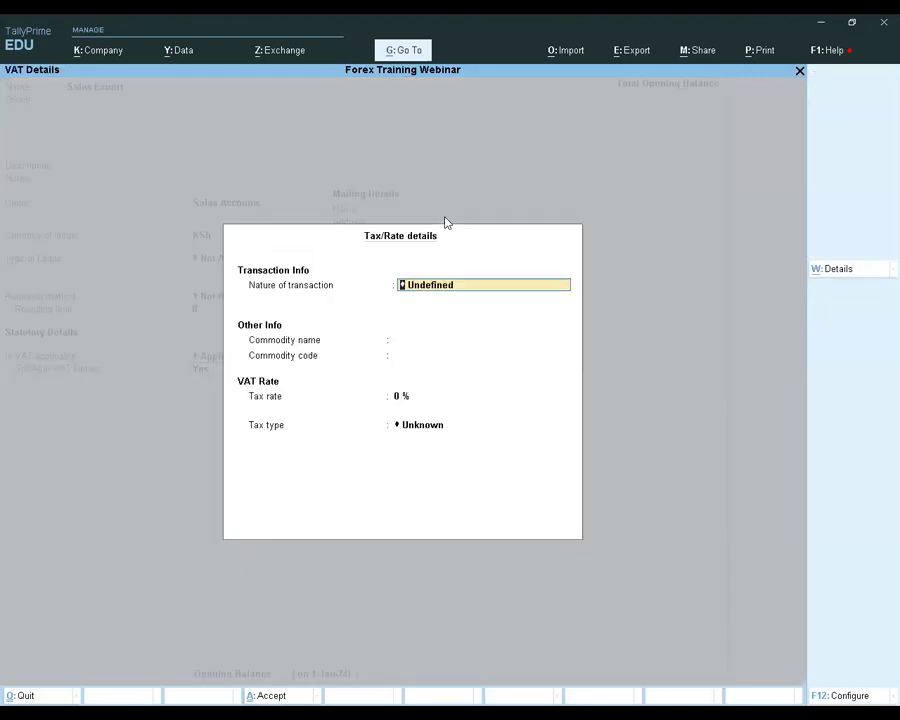
# Define the VAT details with Exports as the nature of transaction, a 0 % tax rate and Exempt as the tax type
pyautogui.press('Down')
pyautogui.press('Down')
pyautogui.press('Down')
pyautogui.press('Down')
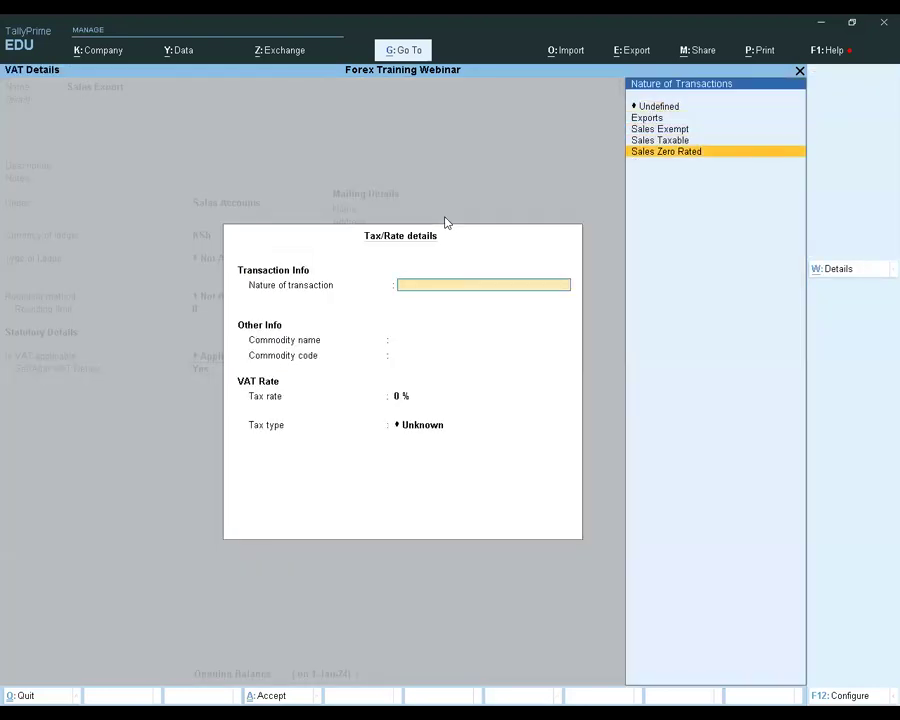
pyautogui.press('Up')
pyautogui.press('Up')
pyautogui.press('Up')
pyautogui.press('Return')
pyautogui.press('Return')
pyautogui.press('Return')
pyautogui.press('Return')
pyautogui.press('Down')
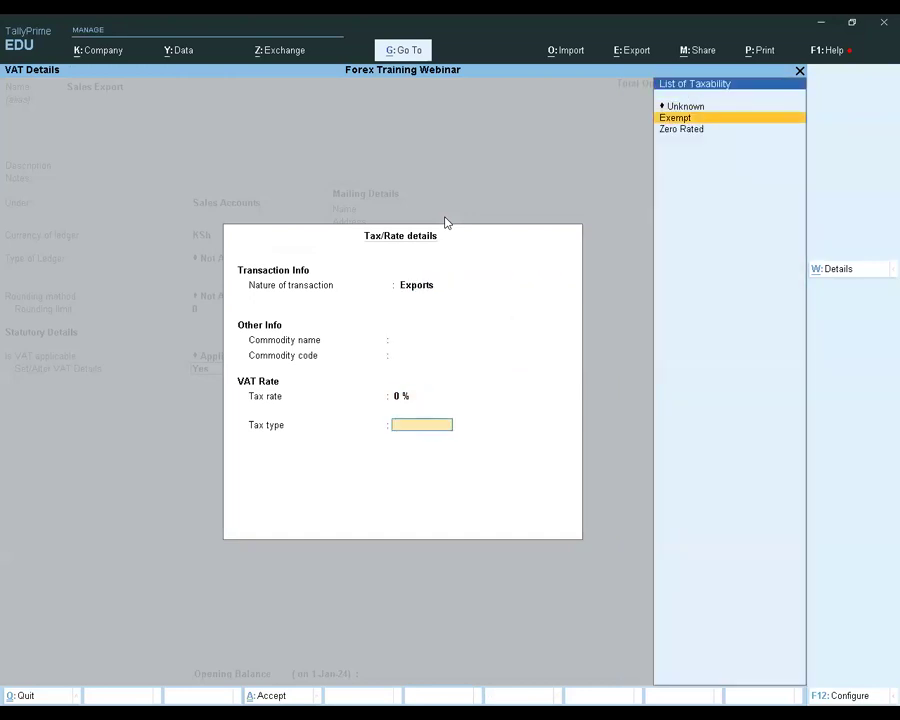
# Save the Sales Export ledger without bank details or opening balance and leave ledger creation
pyautogui.press('Return')
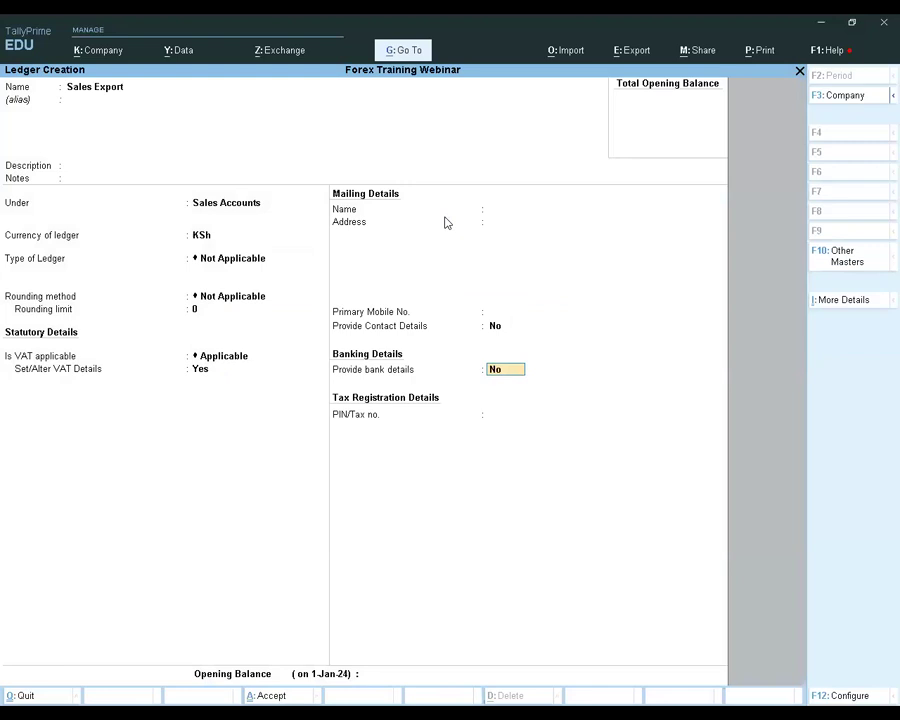
pyautogui.press('Return')
pyautogui.press('Return')
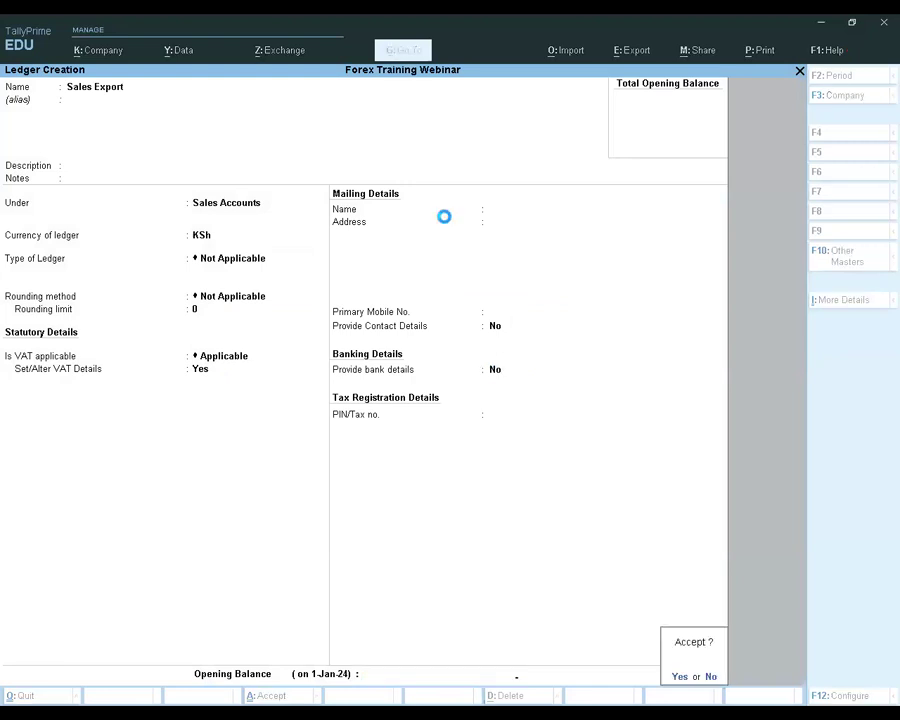
pyautogui.press('Return')
pyautogui.press('Escape')
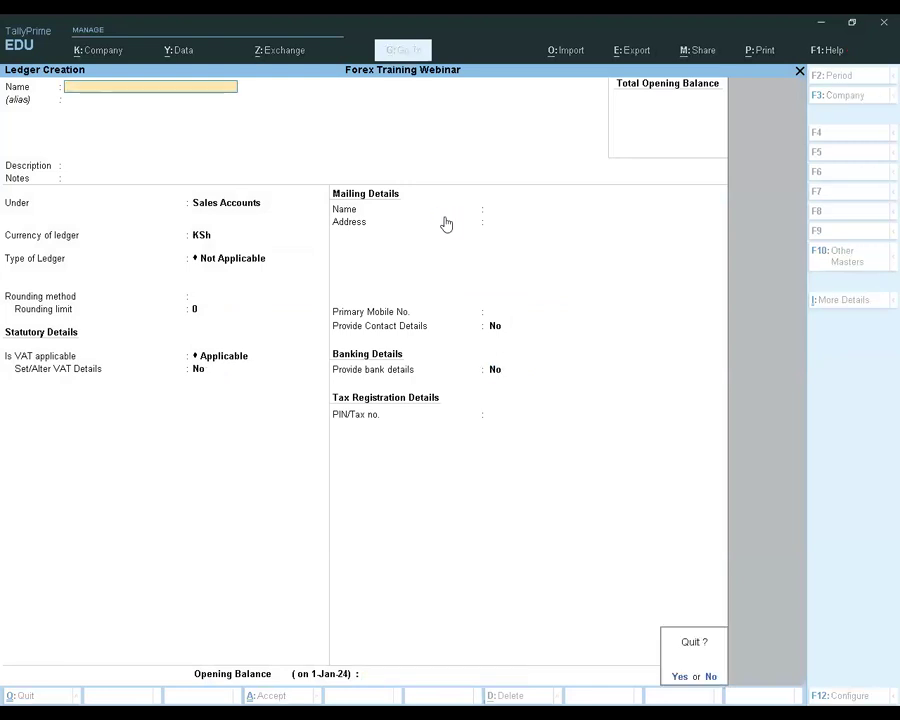
pyautogui.press('Return')
pyautogui.press('Escape')
# Open the AED currency master and examine its symbol, formal name and rates of exchange, leaving it unaltered
pyautogui.press('Down')
pyautogui.press('Down')
pyautogui.press('Up')
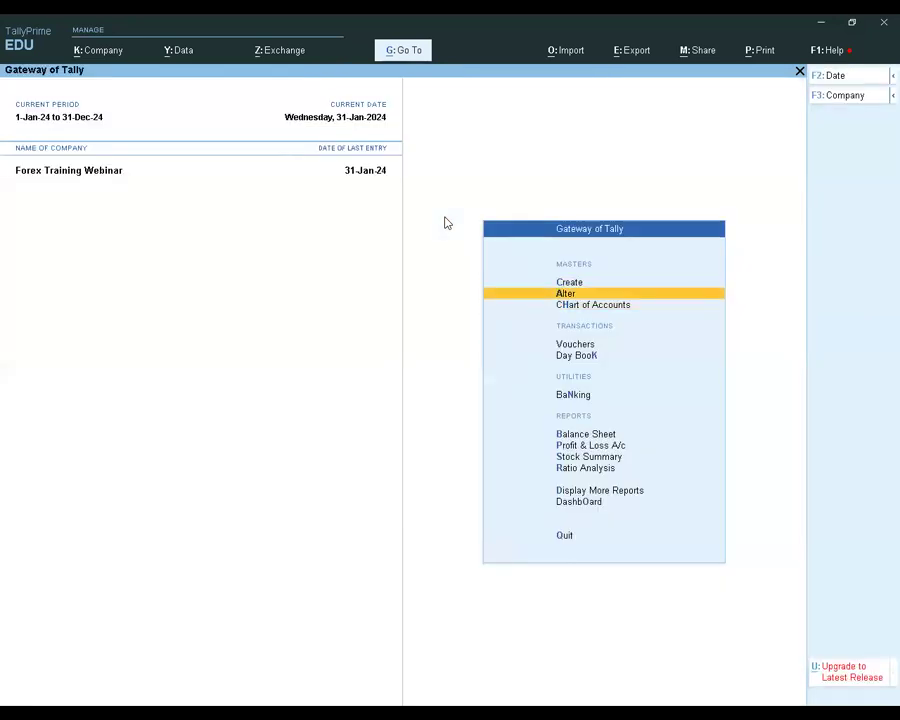
pyautogui.press('Return')
pyautogui.press('Down')
pyautogui.press('Down')
pyautogui.press('Down')
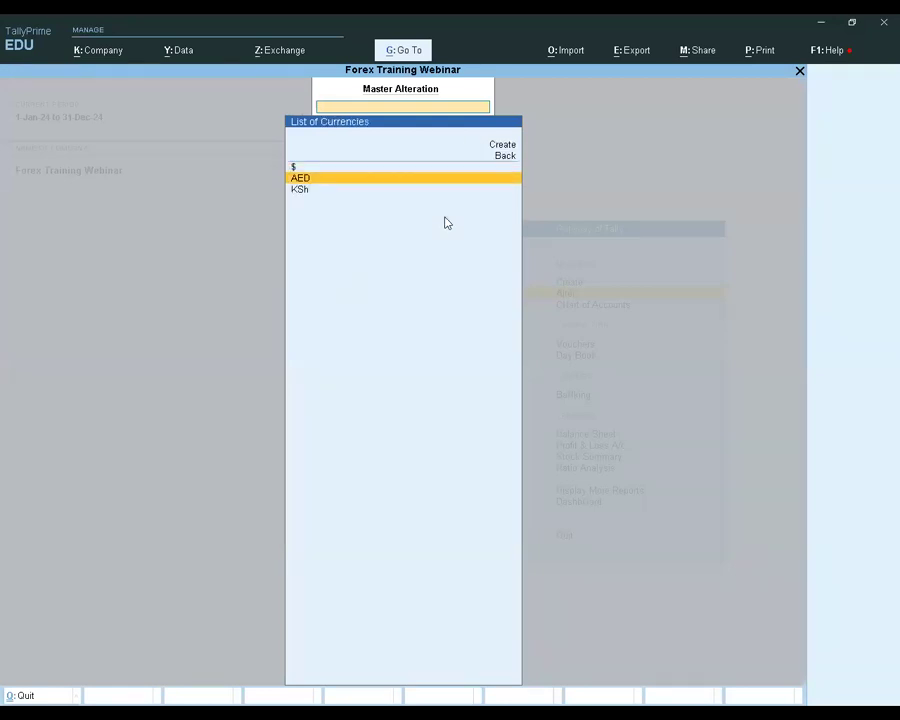
pyautogui.press('Return')
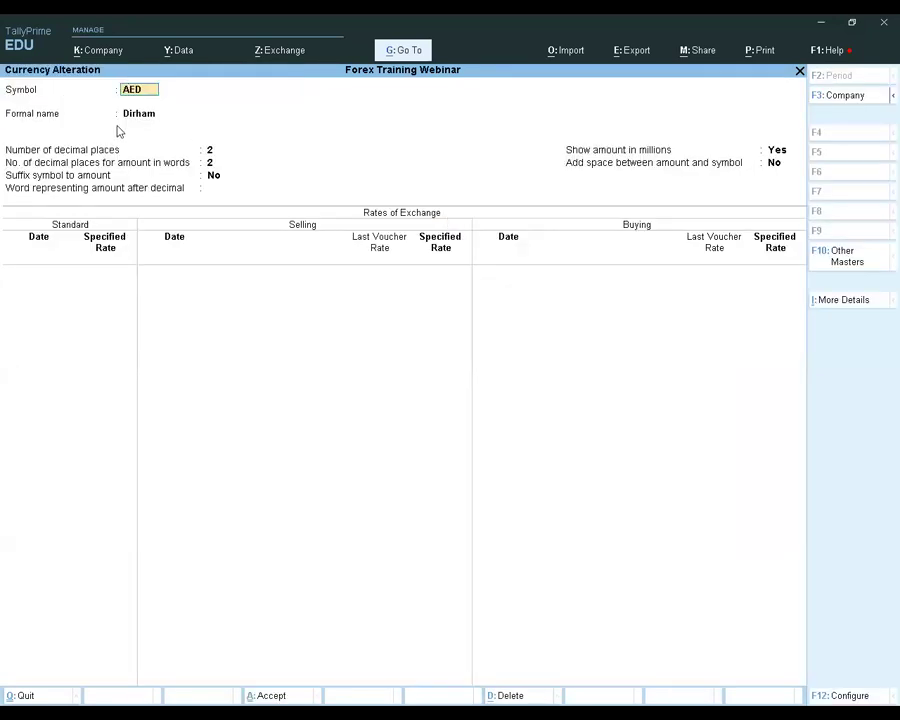
pyautogui.press('Escape')
pyautogui.press('Escape')
pyautogui.press('Return')
pyautogui.press('Up')
pyautogui.press('Down')
pyautogui.press('Escape')
pyautogui.press('Escape')
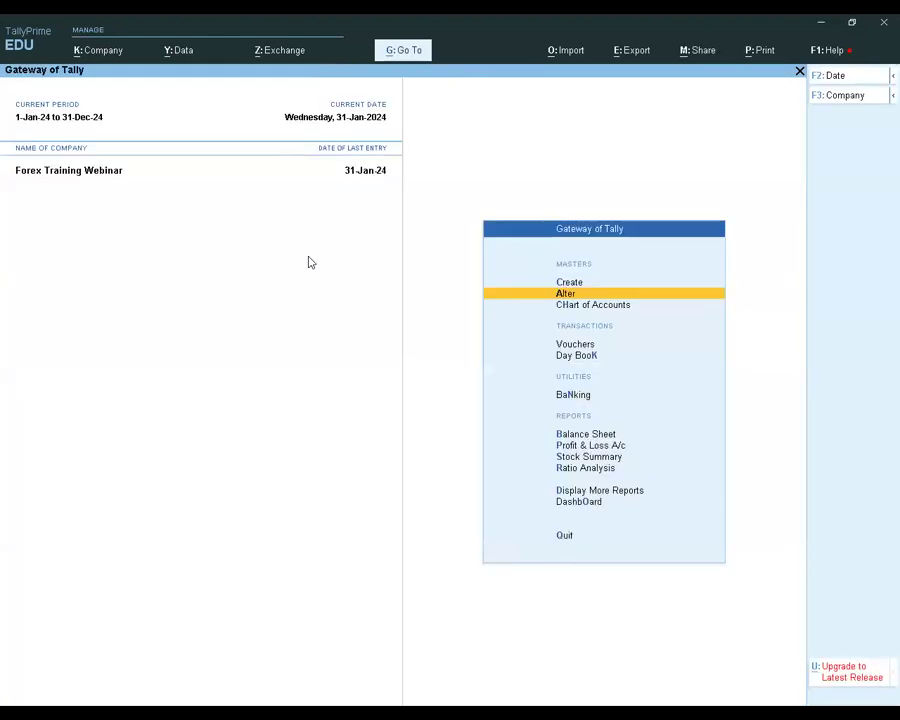
# Start a new sales voucher dated 1-Feb-24
pyautogui.press('Down')
pyautogui.press('Down')
pyautogui.press('Return')
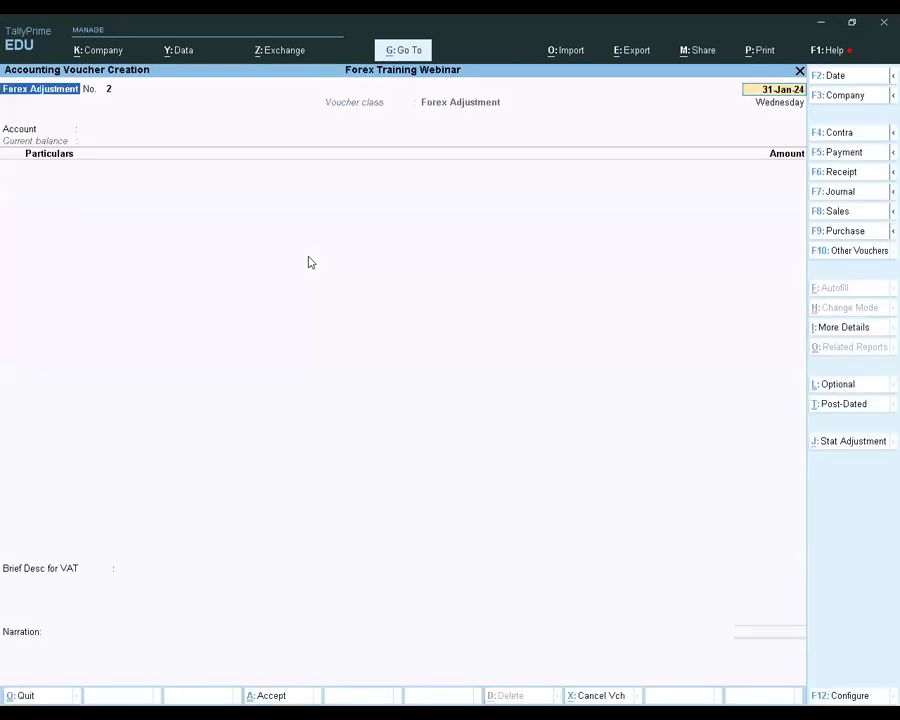
pyautogui.click(845, 212)
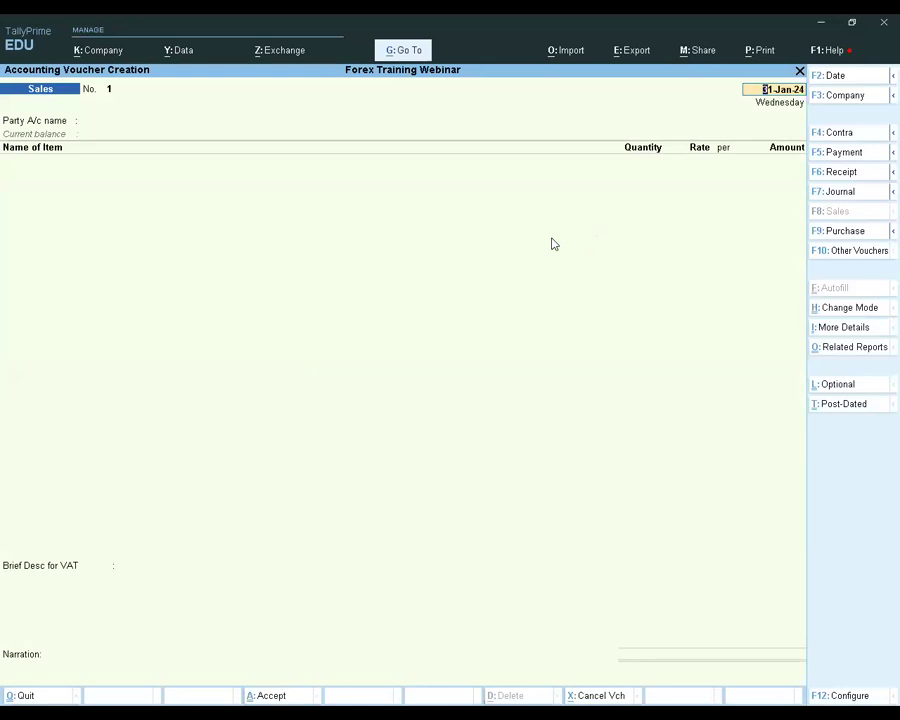
pyautogui.press('F2')
pyautogui.write('1-Feb-2')
pyautogui.press('Return')
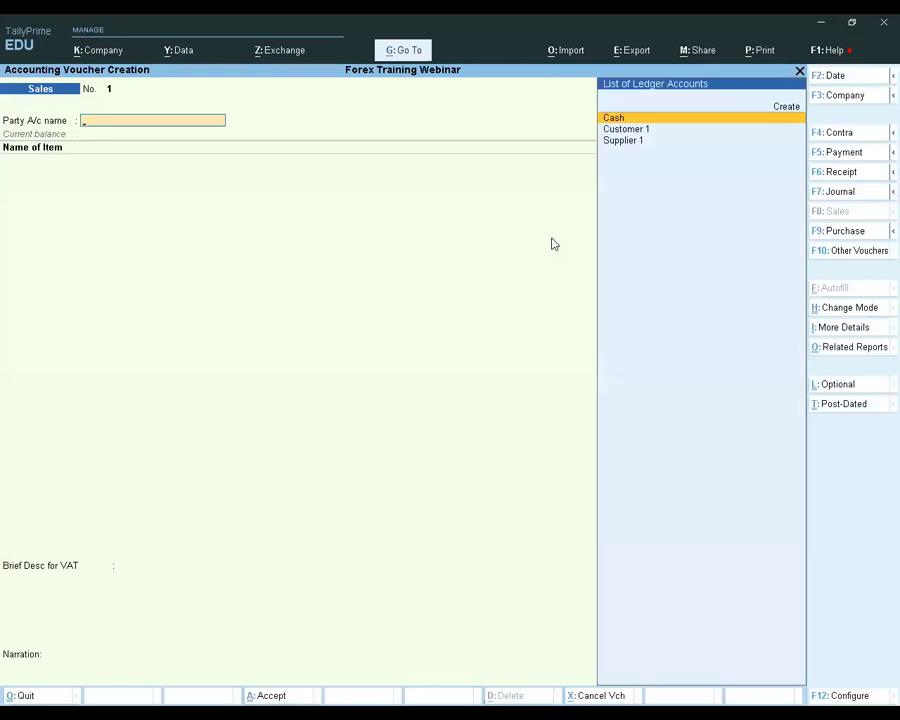
# Choose Customer 1 as the party account, leaving the dispatch details blank and keeping the default party details
pyautogui.press('Down')
pyautogui.press('Return')
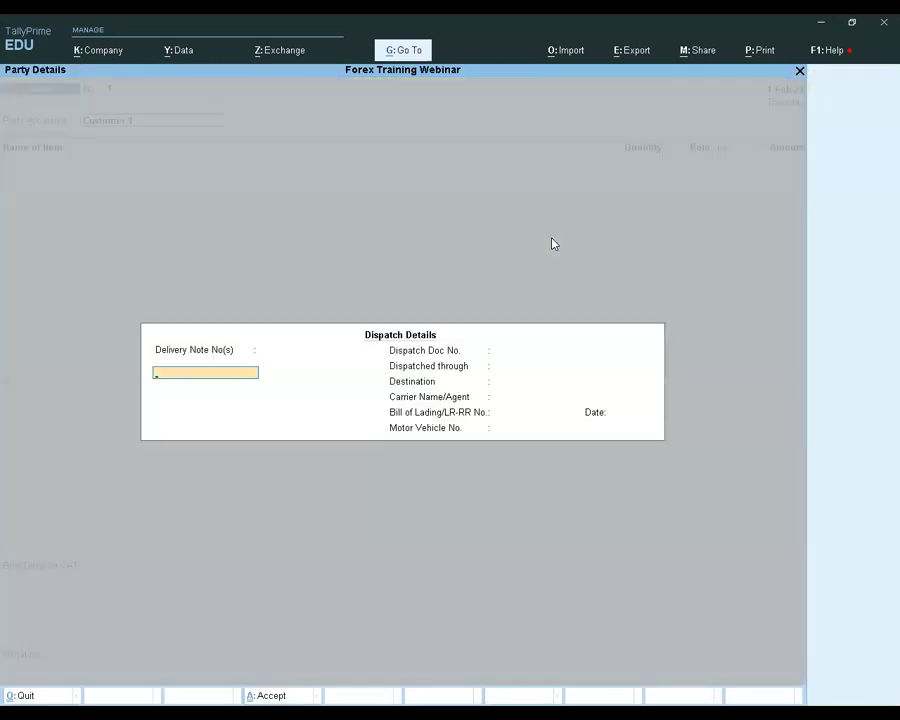
pyautogui.press('Return')
pyautogui.press('Return')
pyautogui.press('Return')
pyautogui.press('Return')
pyautogui.press('Return')
pyautogui.press('Return')
pyautogui.press('Return')
pyautogui.press('Return')
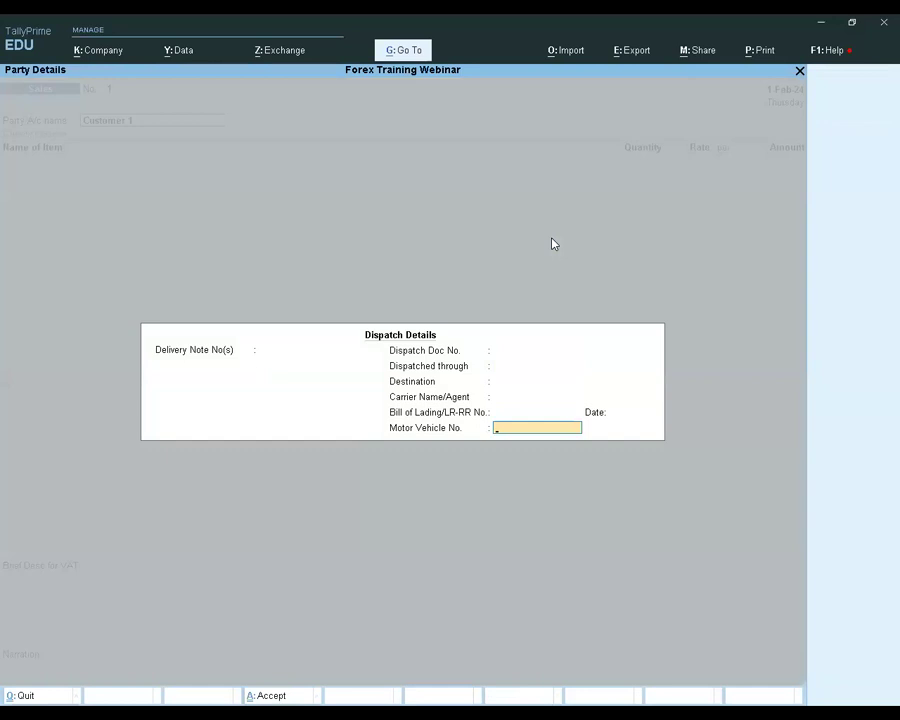
pyautogui.press('Return')
pyautogui.press('Return')
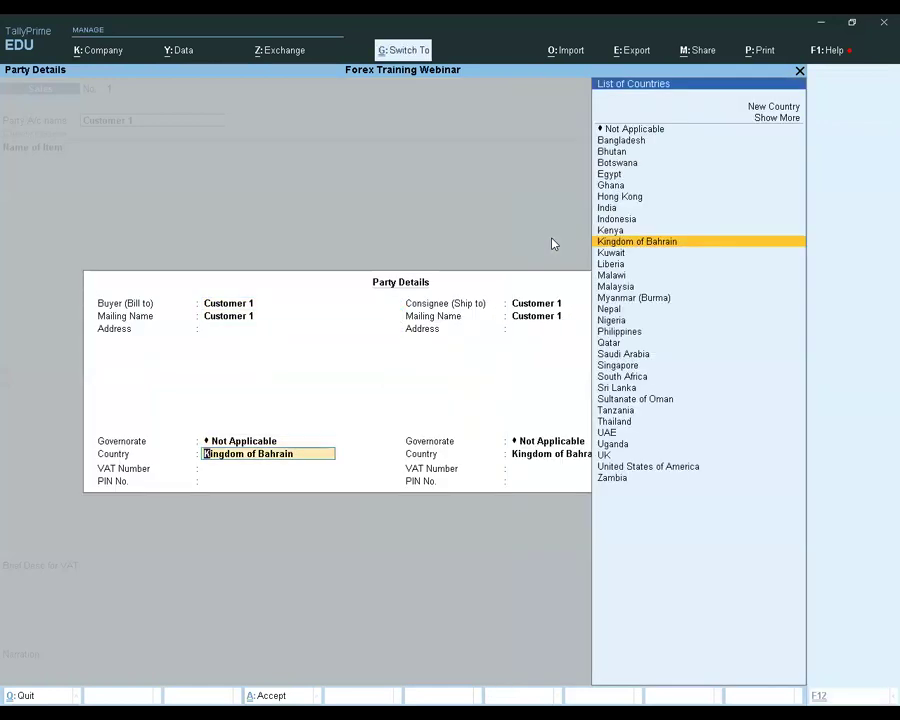
pyautogui.press('Return')
pyautogui.press('Return')
pyautogui.press('Return')
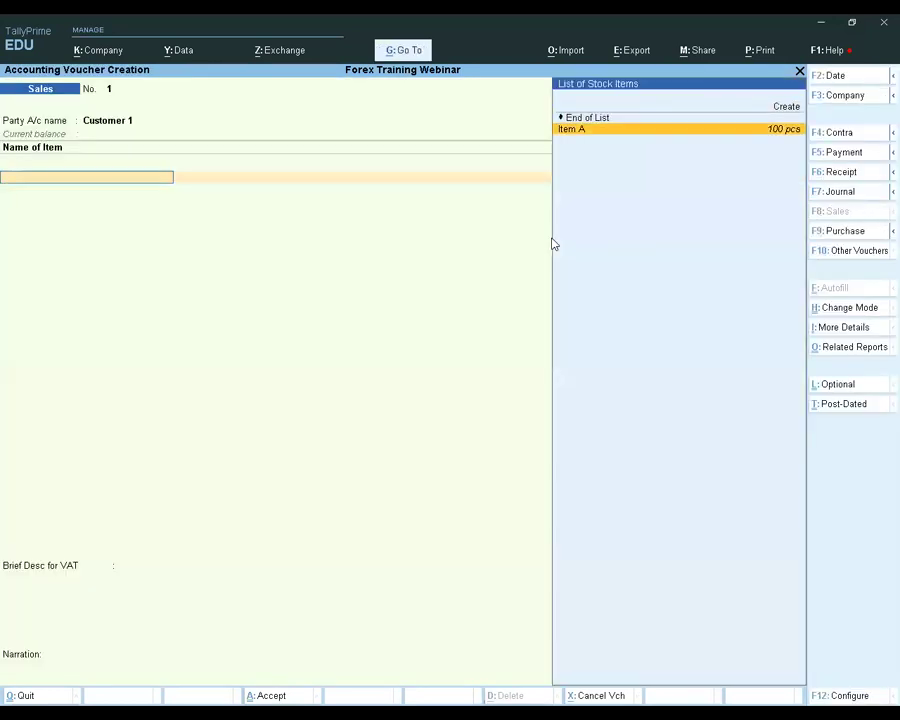
# Add 10 pcs of Item A to the sales voucher at a rate of AED 80 per piece
pyautogui.press('Return')
pyautogui.write('10')
pyautogui.press('Return')
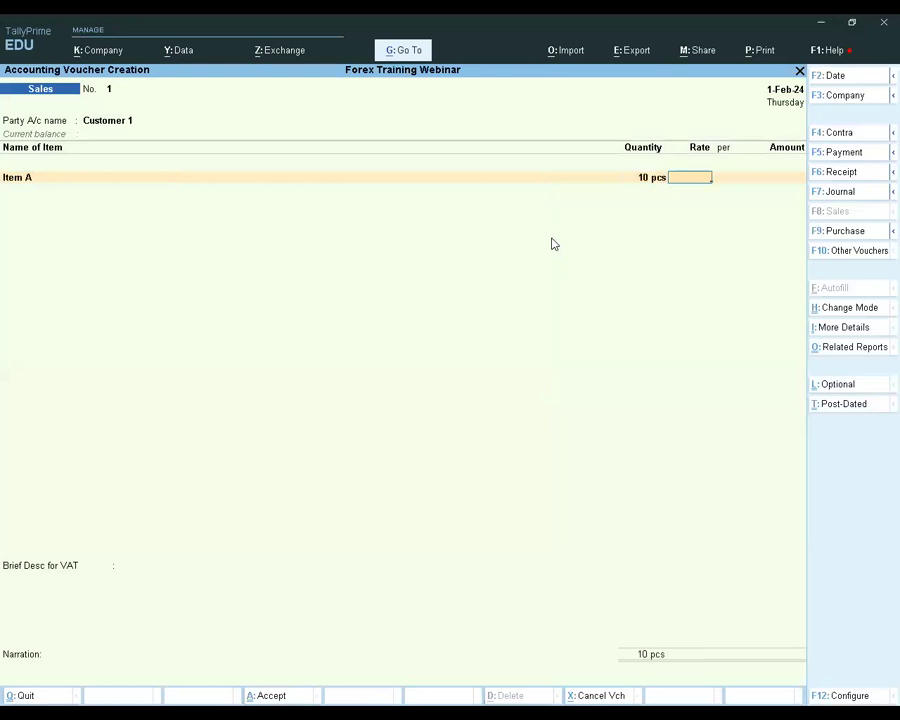
pyautogui.write('aed80')
pyautogui.press('Return')
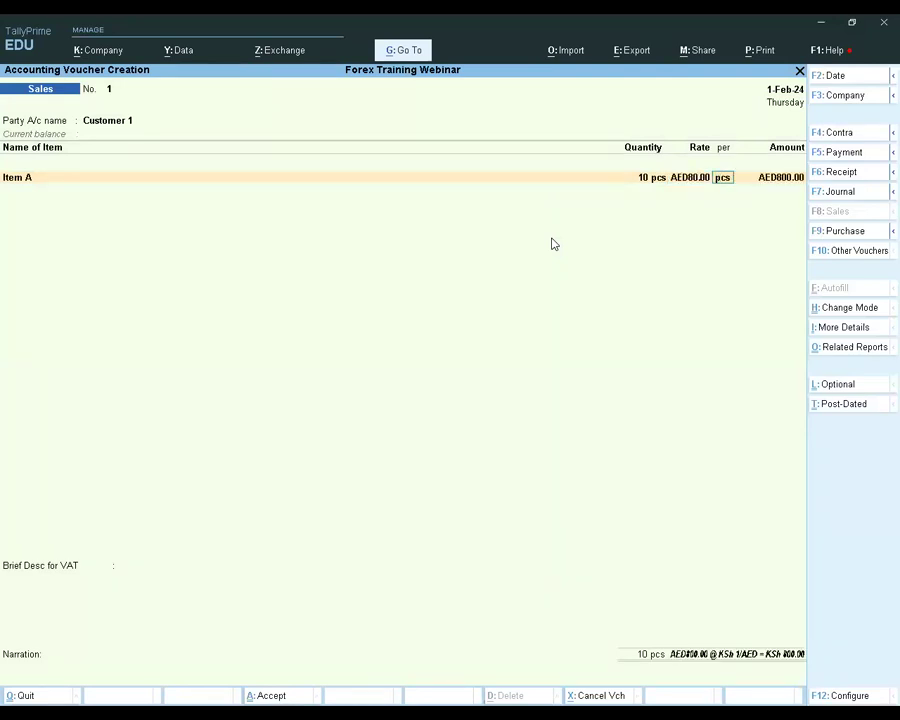
pyautogui.press('Return')
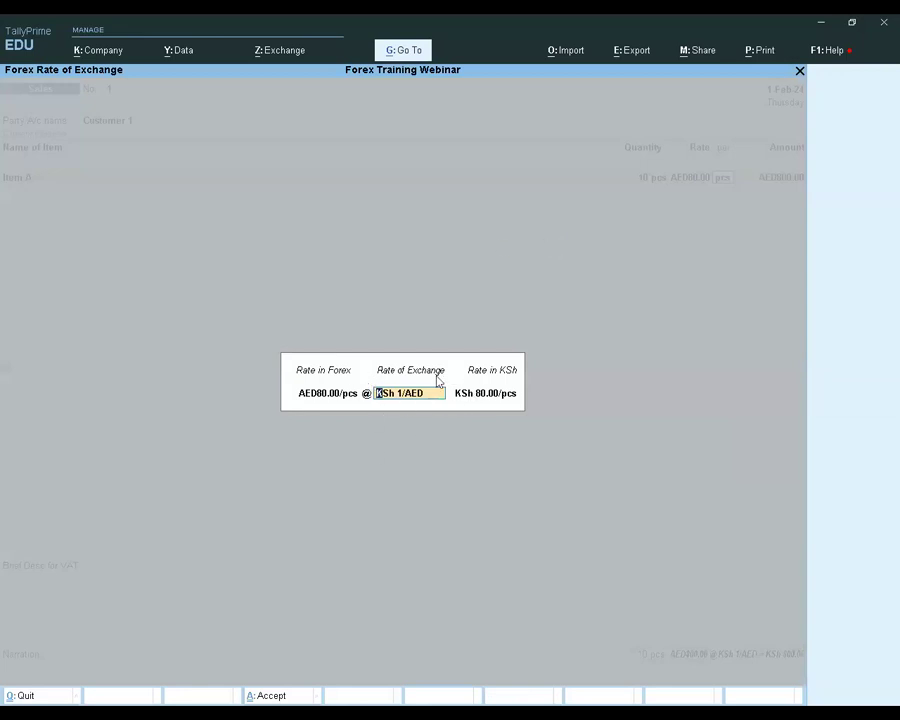
# Set the exchange rate to KSh 40/AED and accept the sales ledger allocation for Item A
pyautogui.write('40/aed')
pyautogui.press('Return')
pyautogui.press('Return')
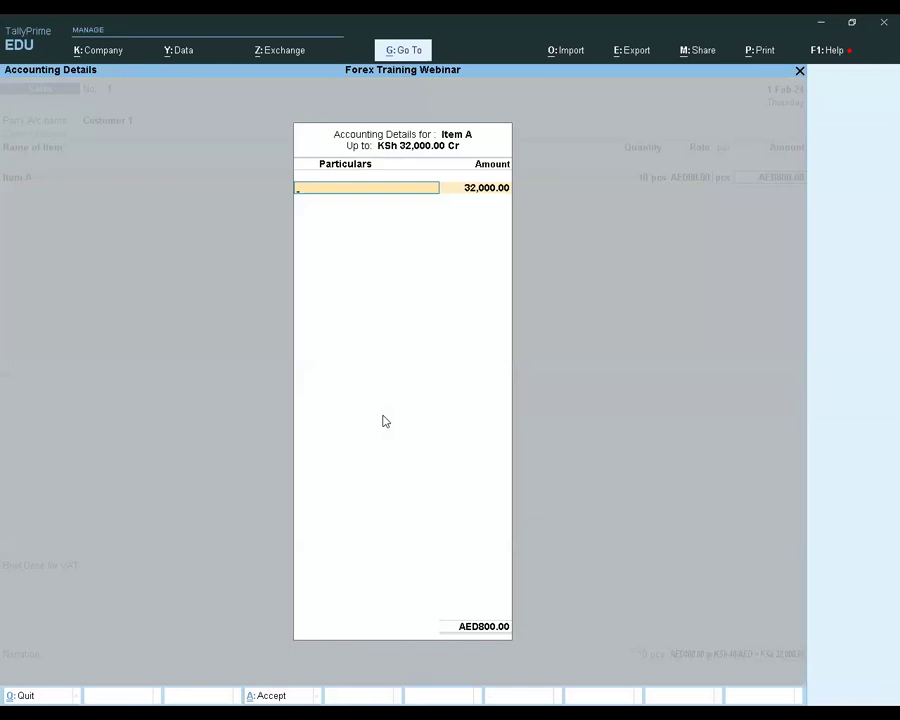
pyautogui.press('Return')
pyautogui.press('Return')
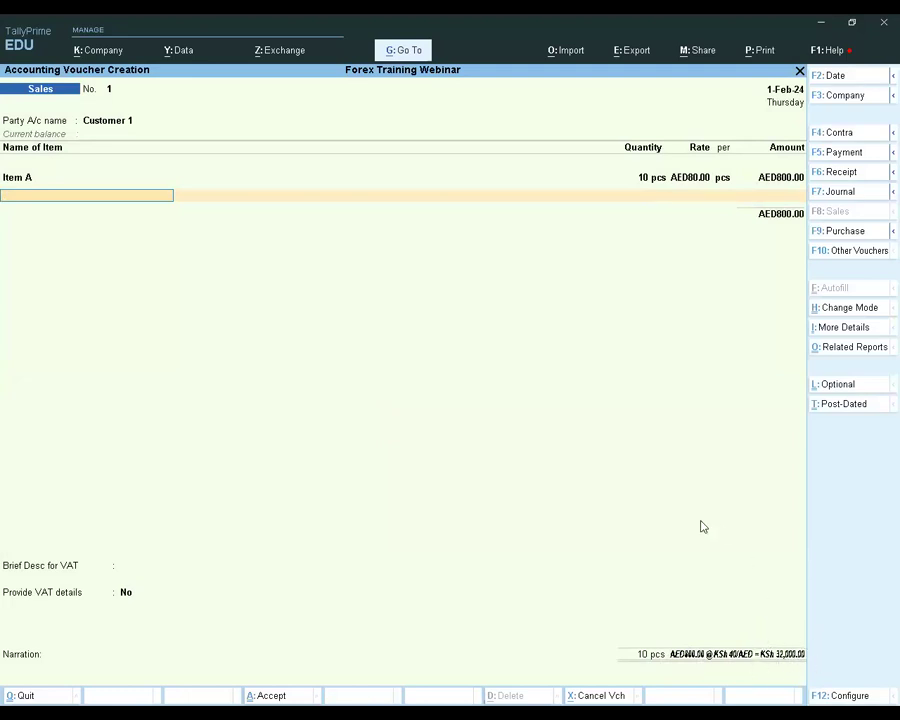
# Keep VAT details at No, allocate AED 800 to new bill reference 1, and save the sales voucher
pyautogui.press('Return')
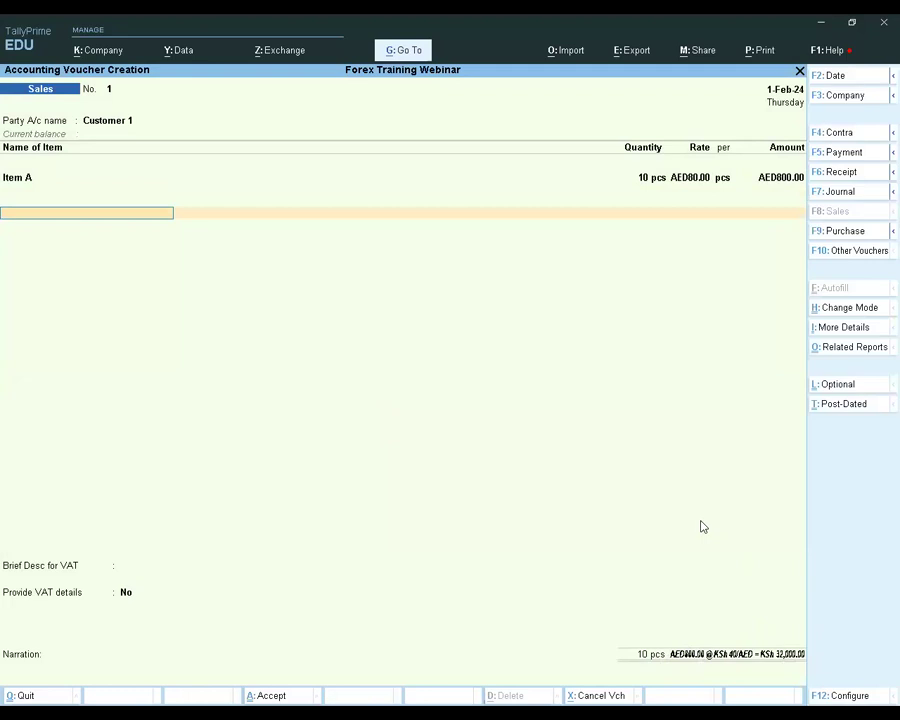
pyautogui.press('Return')
pyautogui.press('Return')
pyautogui.press('Return')
pyautogui.press('Return')
pyautogui.press('Return')
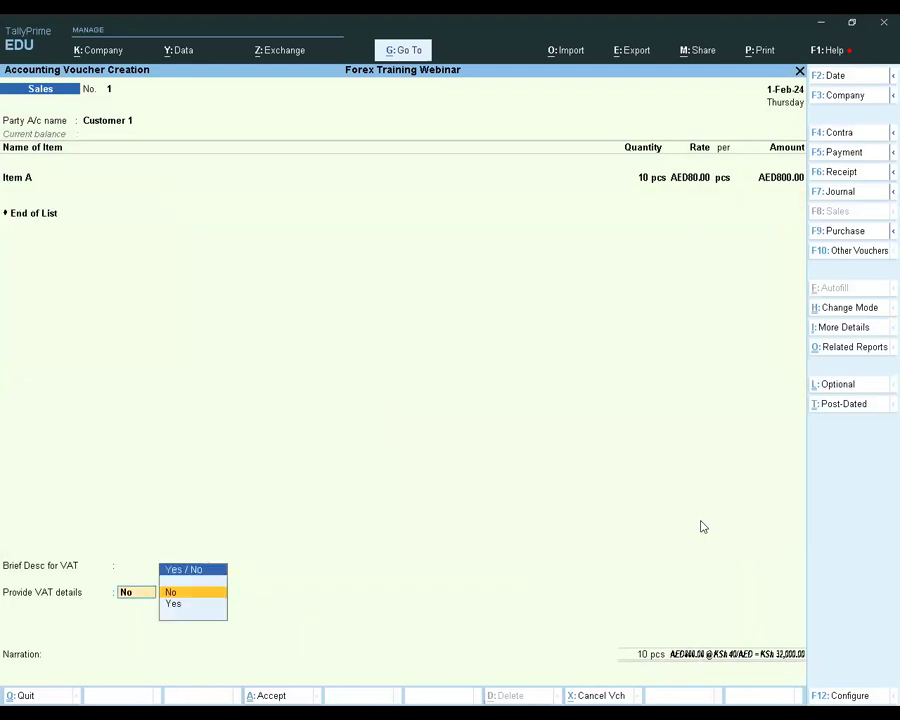
pyautogui.press('Return')
pyautogui.press('Return')
pyautogui.press('Return')
pyautogui.press('Return')
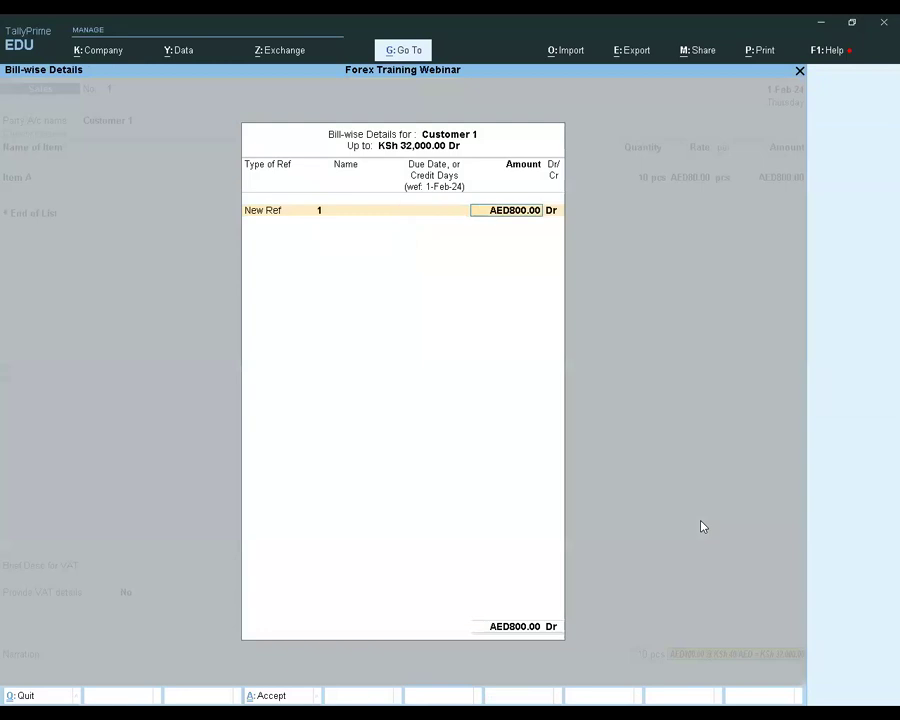
pyautogui.press('Return')
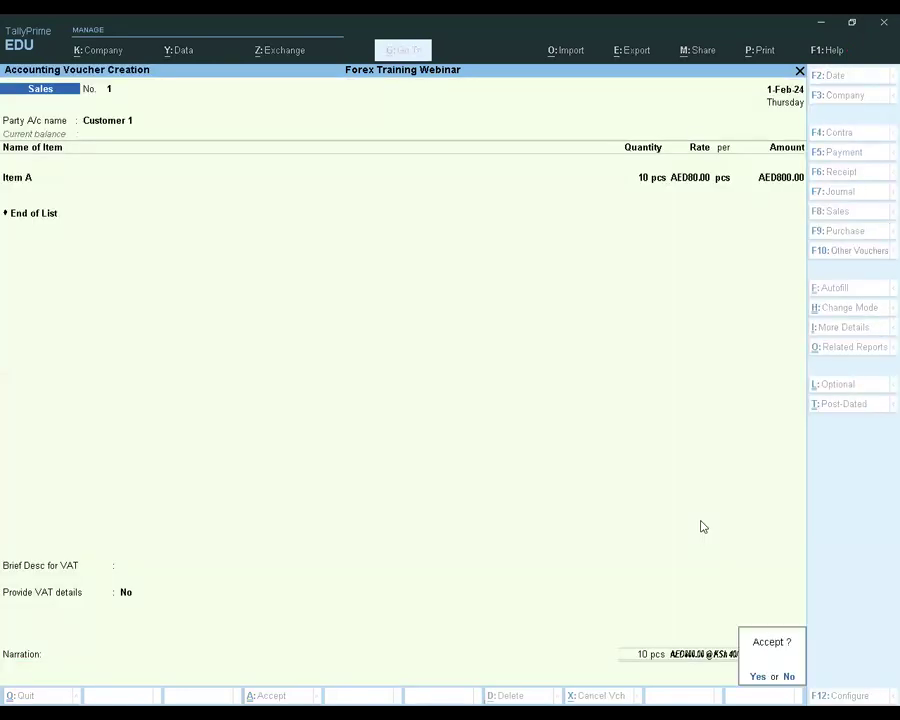
pyautogui.press('Return')
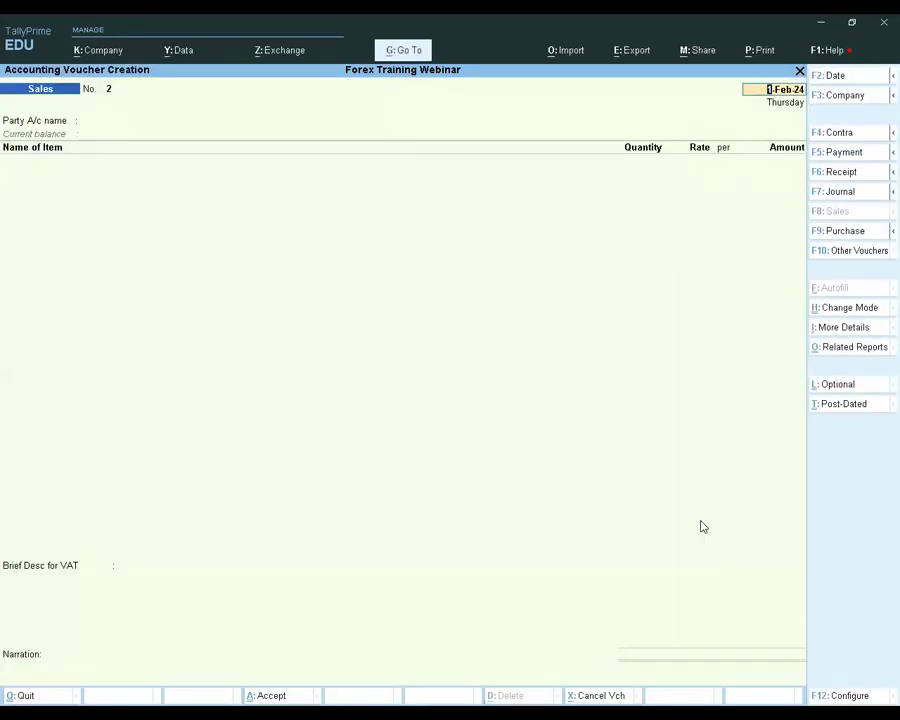
pyautogui.press('Escape')
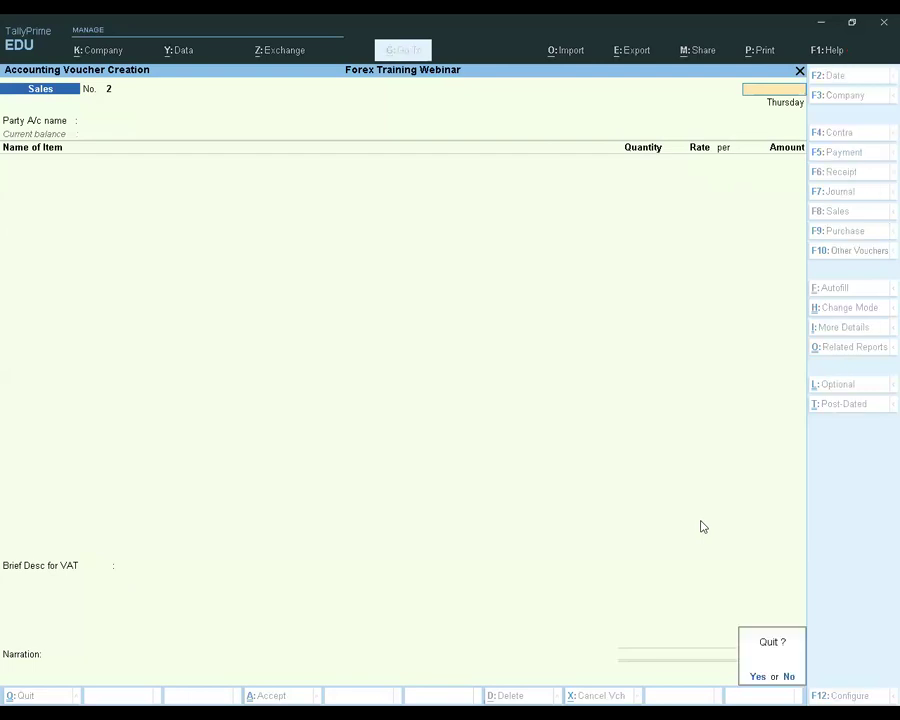
pyautogui.press('Return')
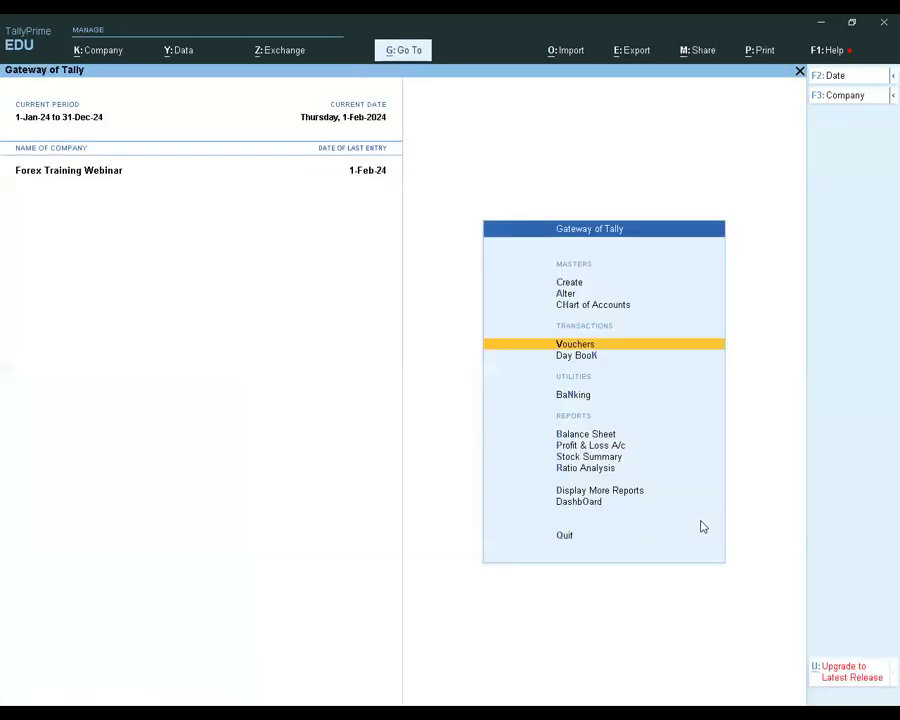
# Open Customer 1's ledger vouchers report to review the export sale
pyautogui.press('Down')
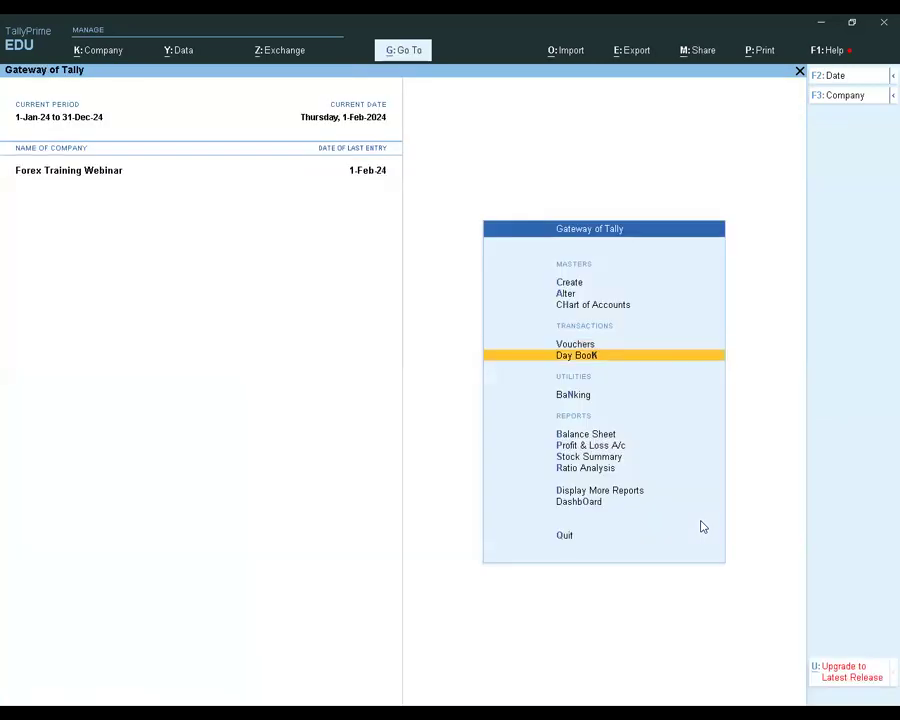
pyautogui.press('Down')
pyautogui.press('Down')
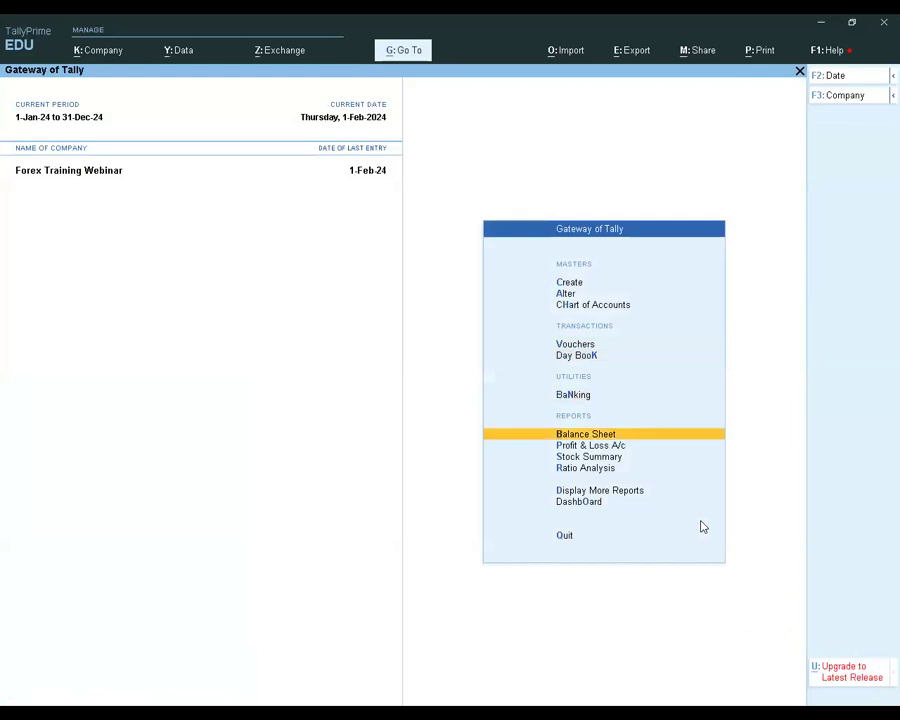
pyautogui.press('Down')
pyautogui.press('Down')
pyautogui.press('Down')
pyautogui.press('Down')
pyautogui.press('Return')
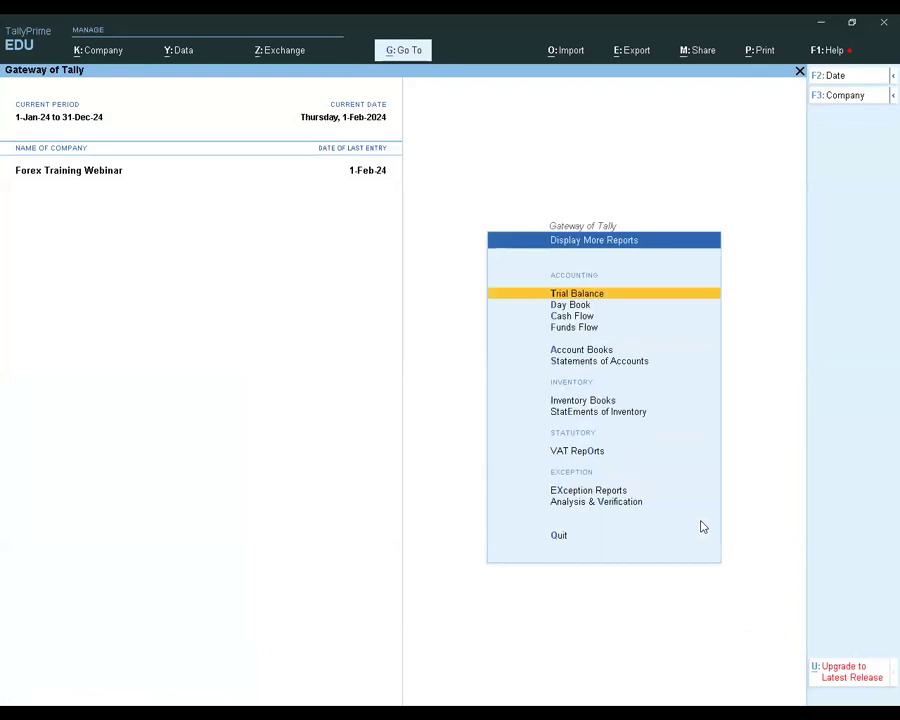
pyautogui.press('a')
pyautogui.press('l')
pyautogui.press('Down')
pyautogui.press('Return')
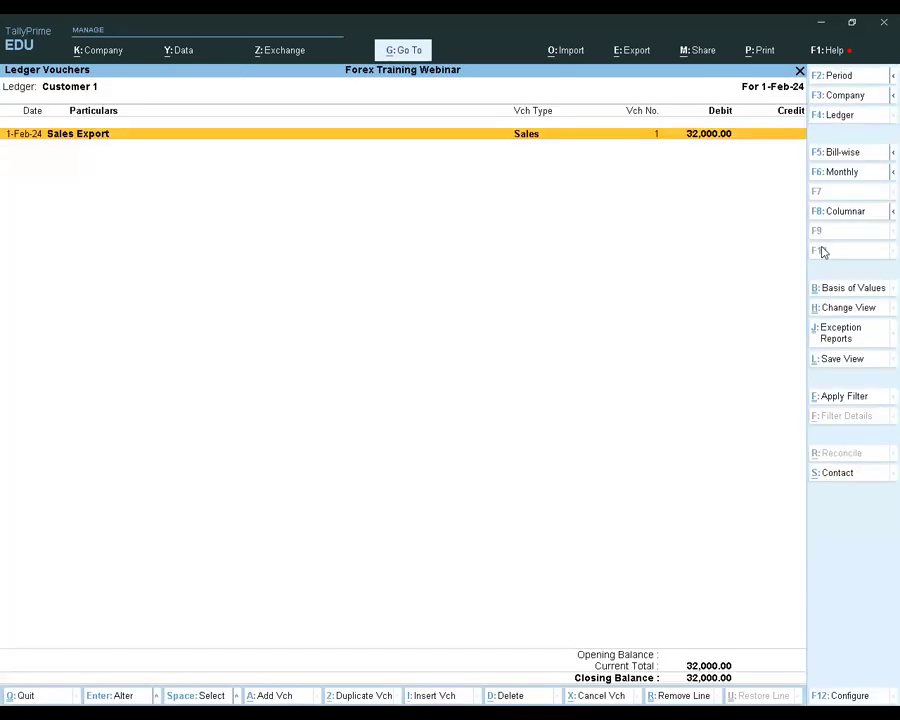
# Restrict Customer 1's ledger to forex transactions only to view the sale in Dirhams, and leave the report
pyautogui.hotkey('ctrl', 'b')
pyautogui.press('Down')
pyautogui.press('Down')
pyautogui.press('Down')
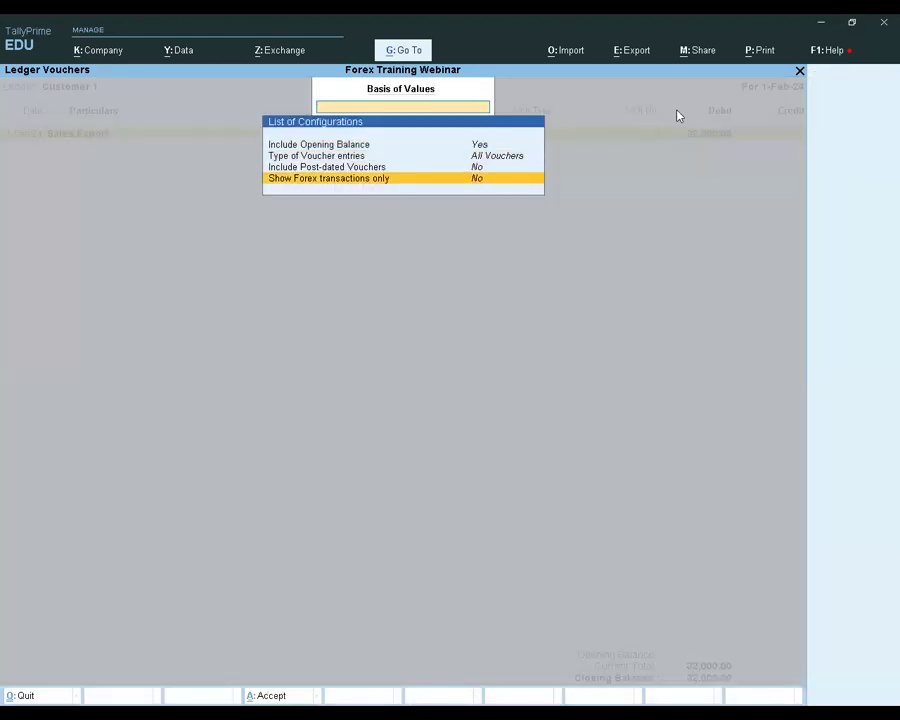
pyautogui.press('Escape')
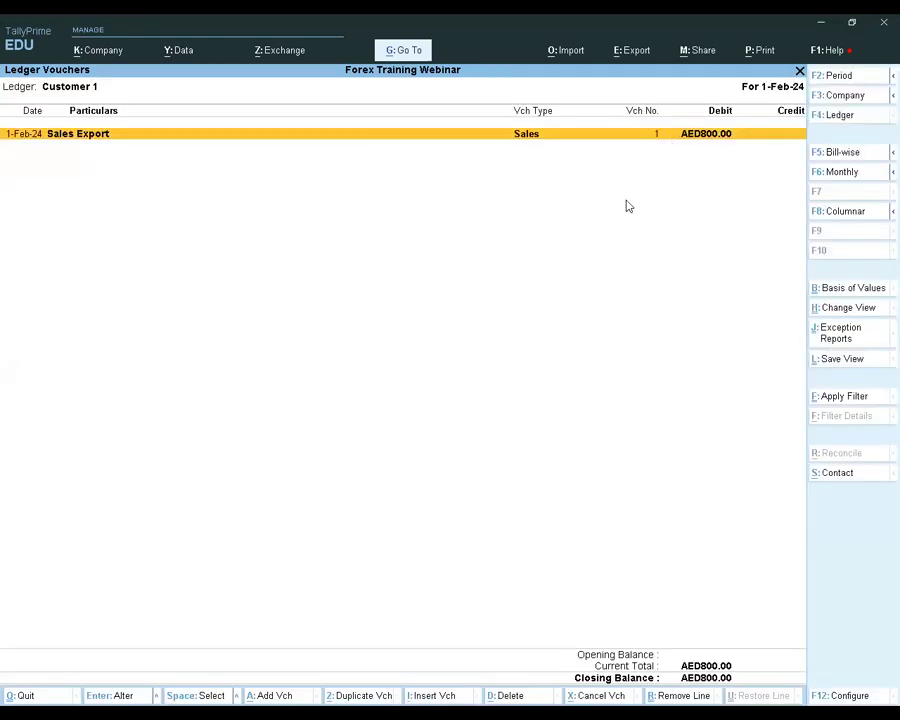
pyautogui.press('Escape')
pyautogui.press('Escape')
pyautogui.press('Escape')
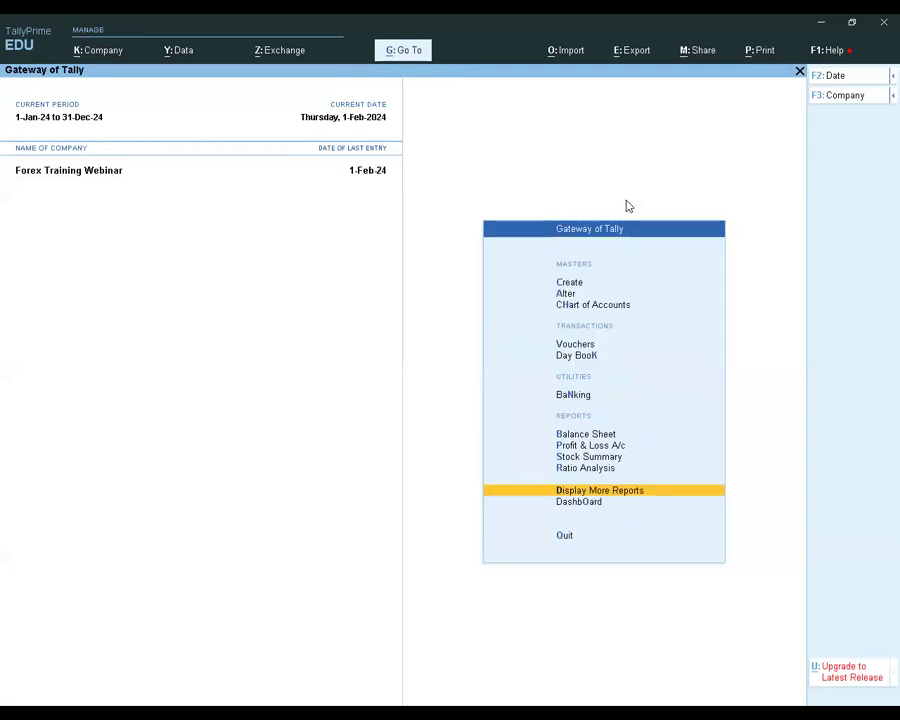
# Start a new receipt voucher dated 1-Mar-24
pyautogui.press('Up')
pyautogui.press('Up')
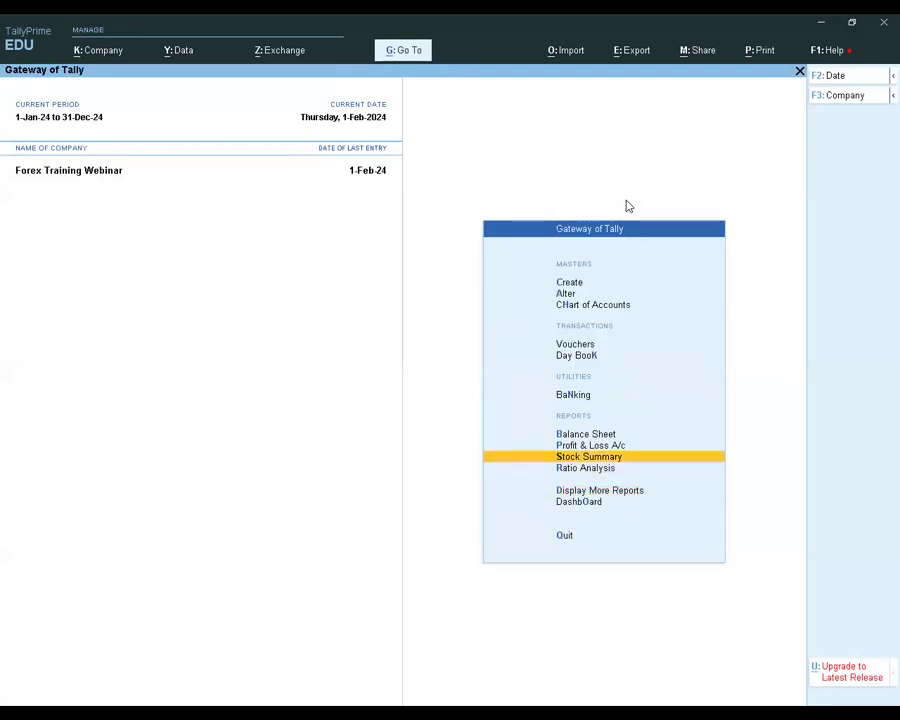
pyautogui.press('Up')
pyautogui.press('Up')
pyautogui.press('Up')
pyautogui.press('Up')
pyautogui.press('Up')
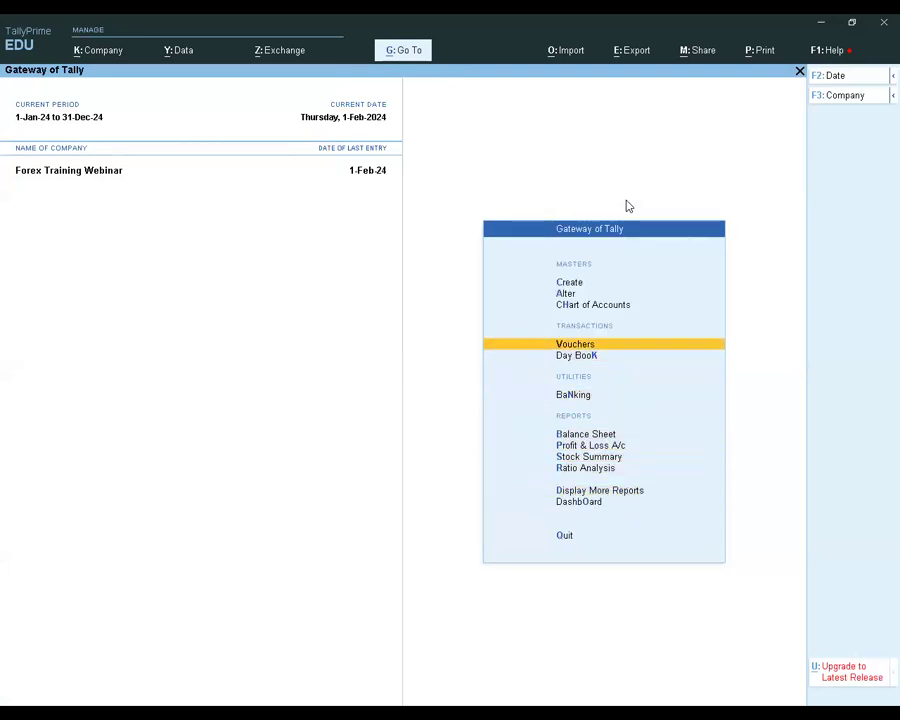
pyautogui.press('Return')
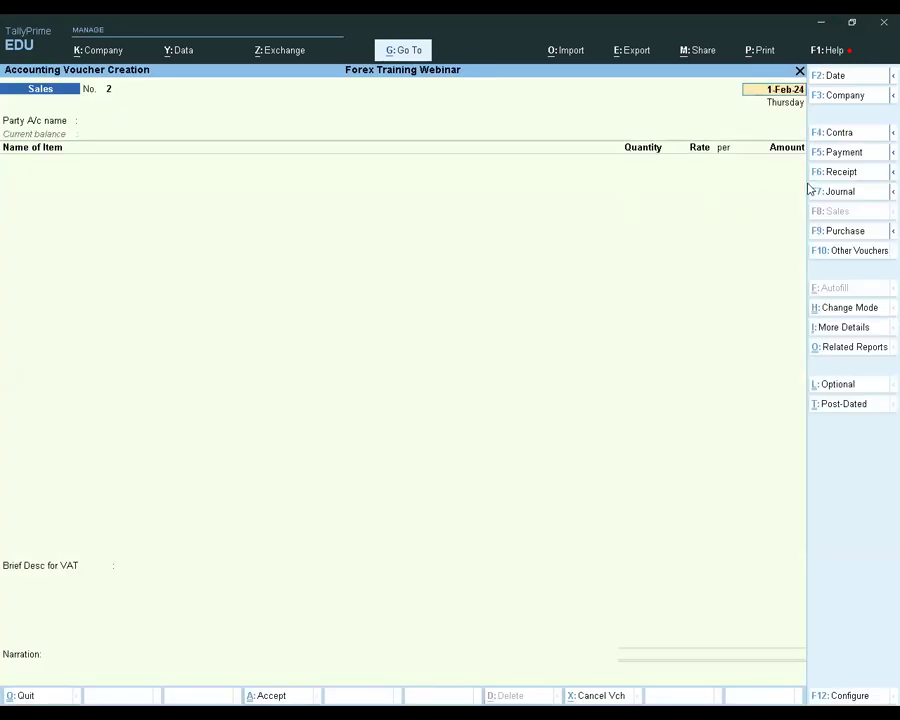
pyautogui.click(845, 174)
pyautogui.press('F2')
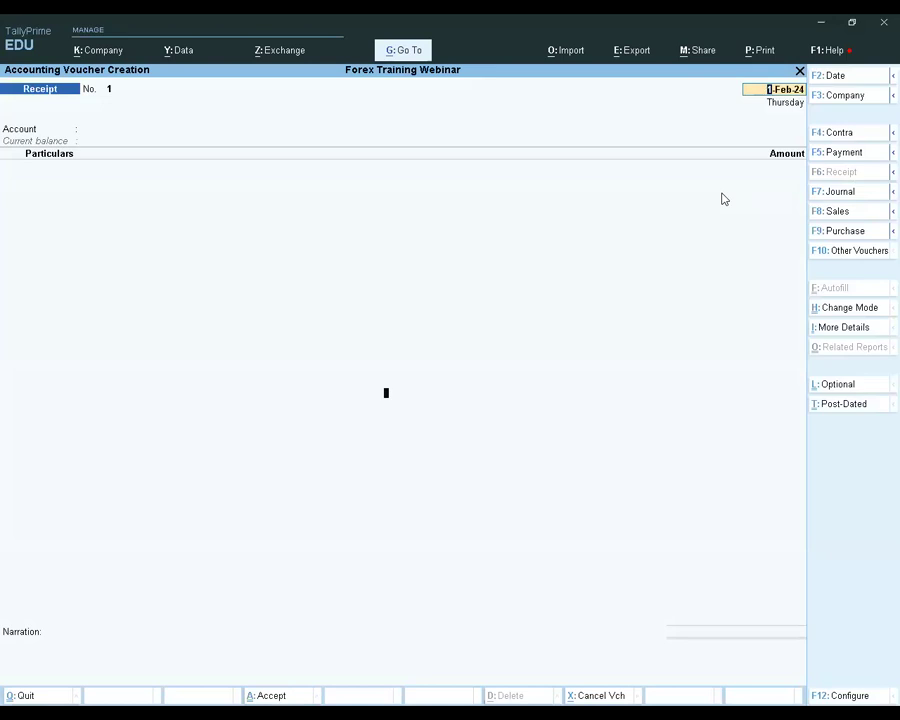
pyautogui.write('1.3.24')
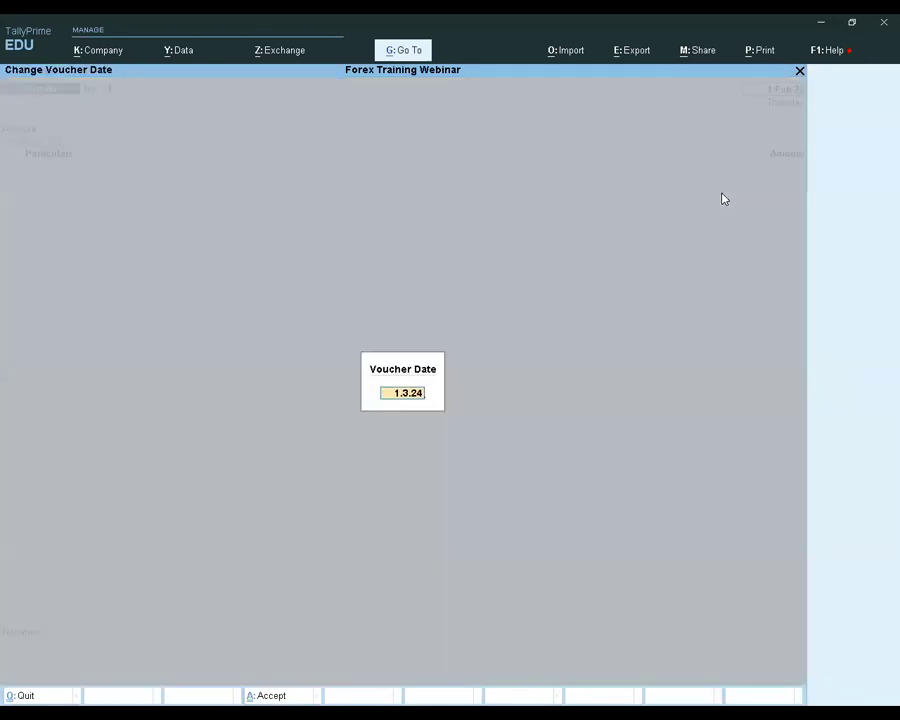
pyautogui.press('Return')
# Choose Cash as the receiving account and enter a receipt of AED 800 from Customer 1
pyautogui.press('Return')
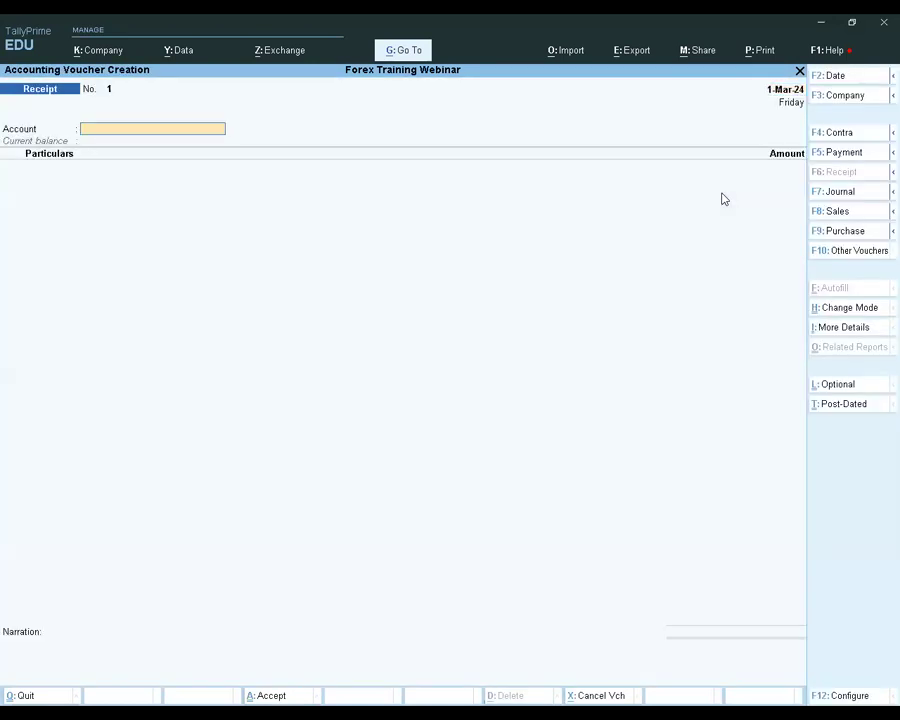
pyautogui.press('Return')
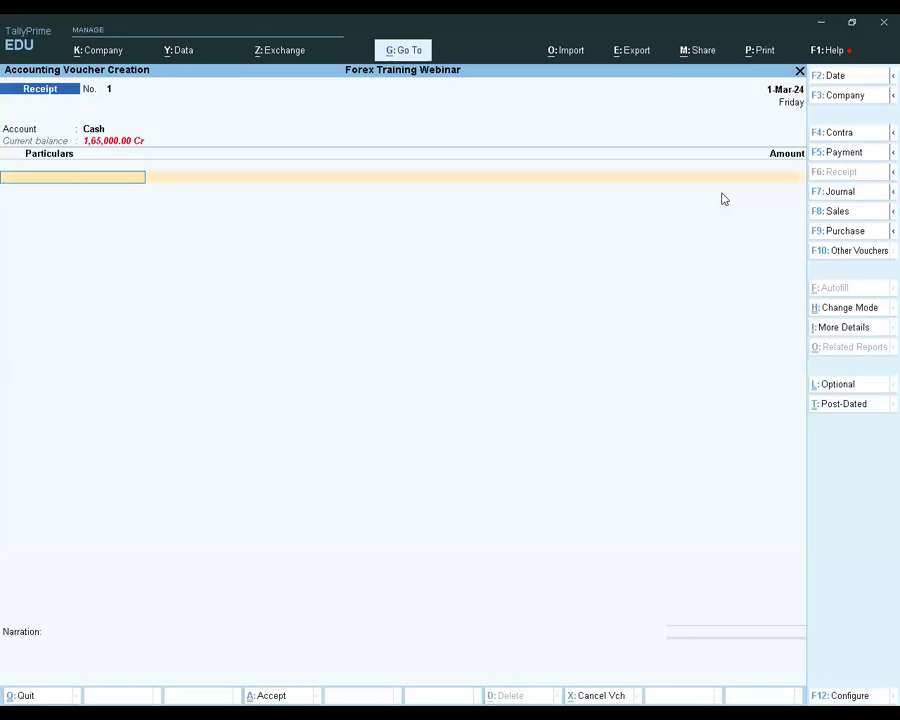
pyautogui.write('Cu')
pyautogui.press('Return')
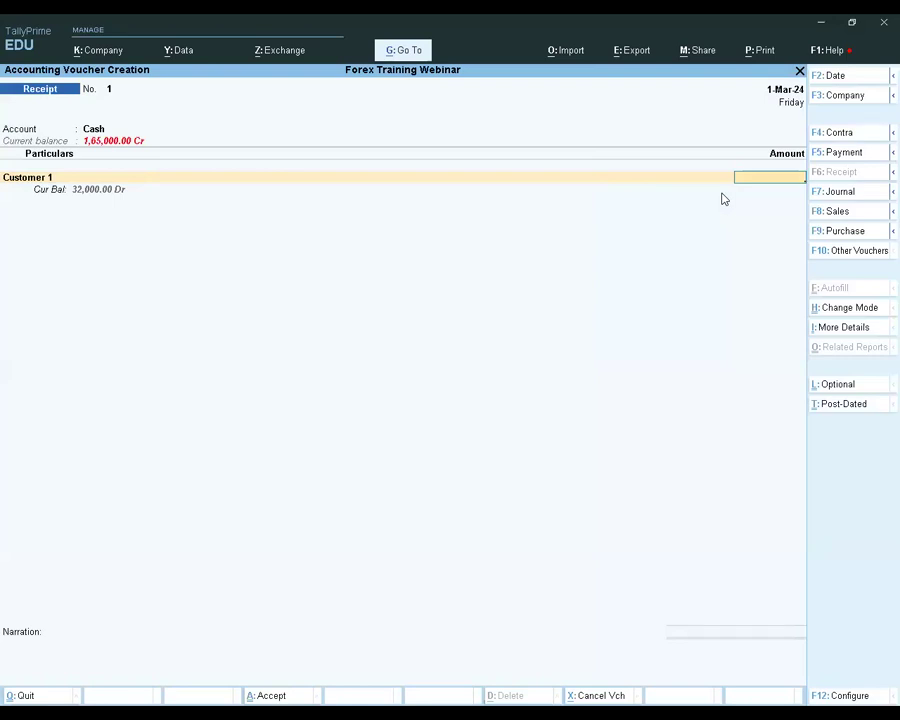
pyautogui.write('800aed')
pyautogui.press('Return')
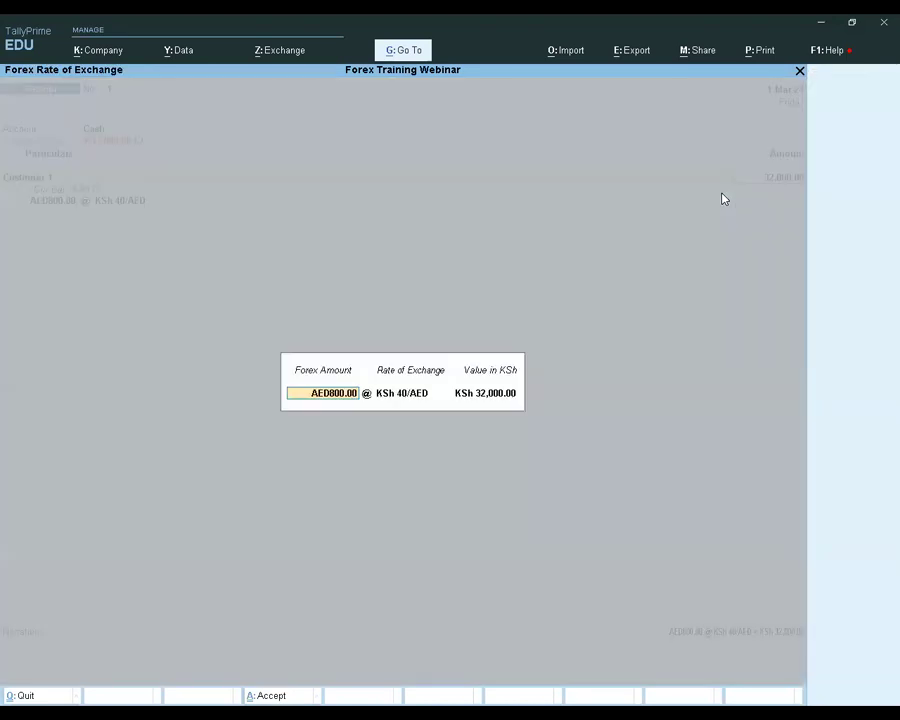
# Set the receipt's exchange rate to KSh 45/AED and accept the converted value
pyautogui.press('Return')
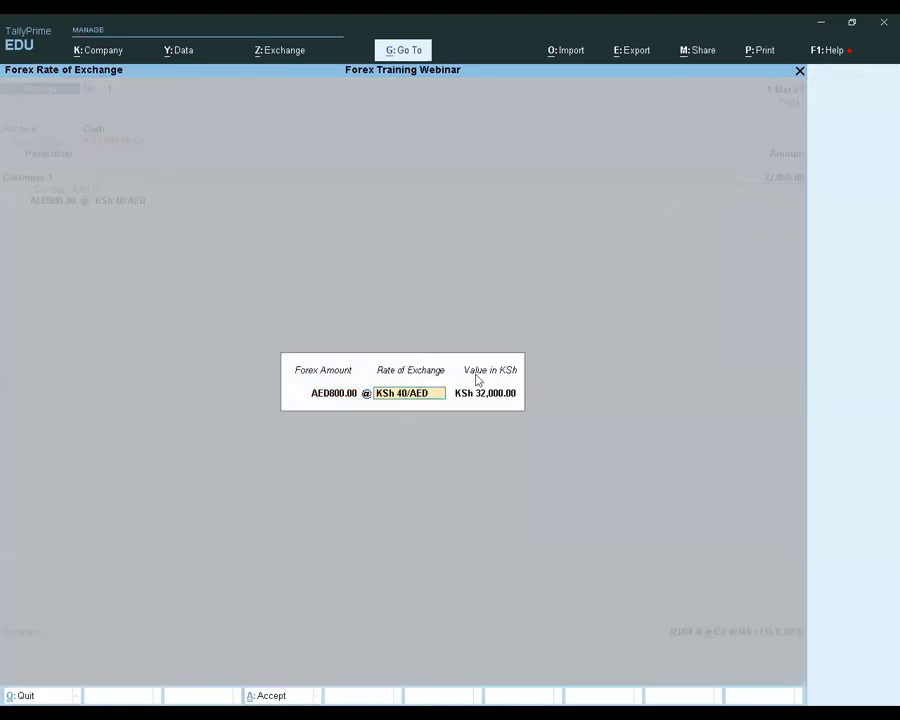
pyautogui.write('5')
pyautogui.press('Return')
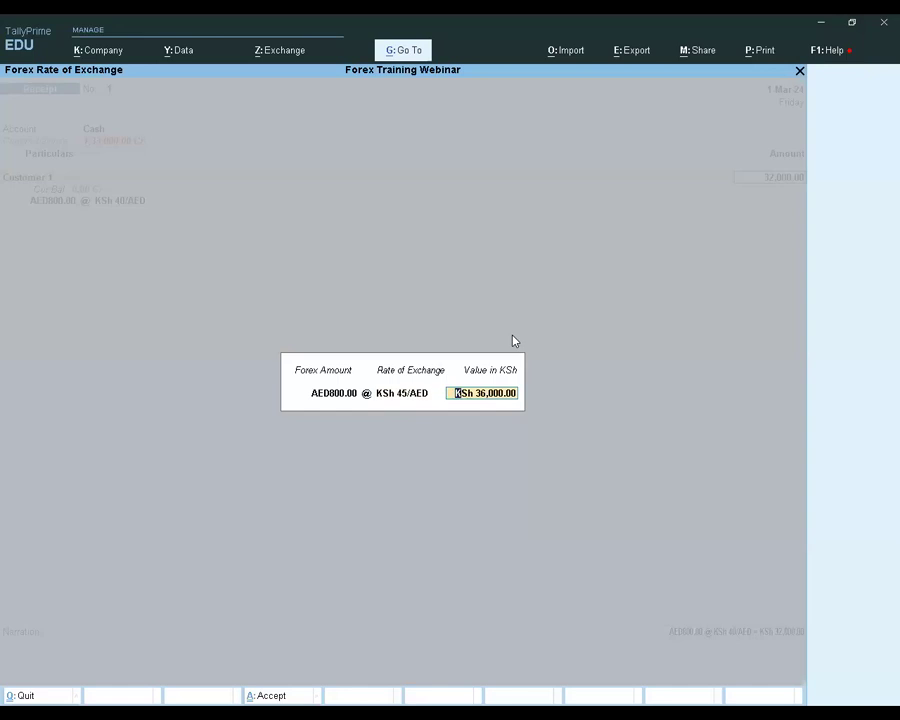
pyautogui.press('Return')
# Settle the AED 800 against Customer 1's pending bill 1, save the receipt without narration, and leave voucher entry
pyautogui.press('Return')
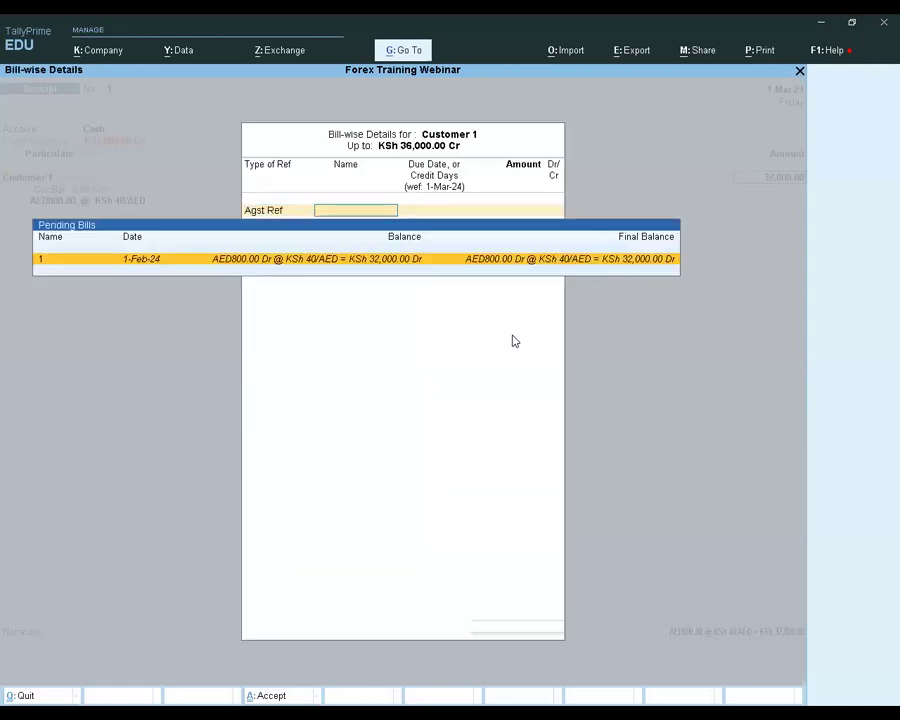
pyautogui.press('Return')
pyautogui.press('Return')
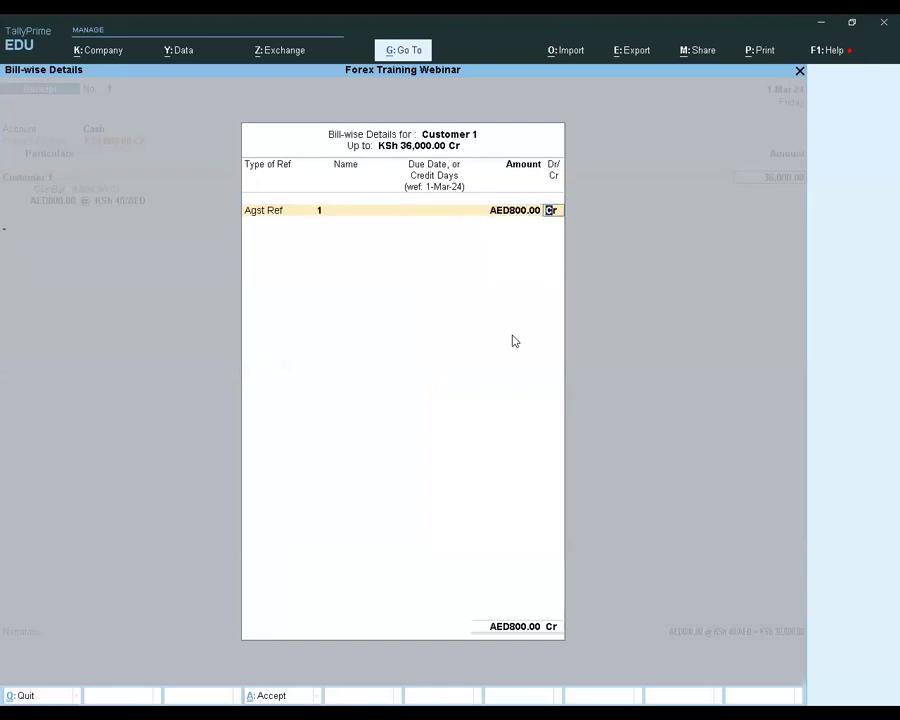
pyautogui.press('Return')
pyautogui.press('Return')
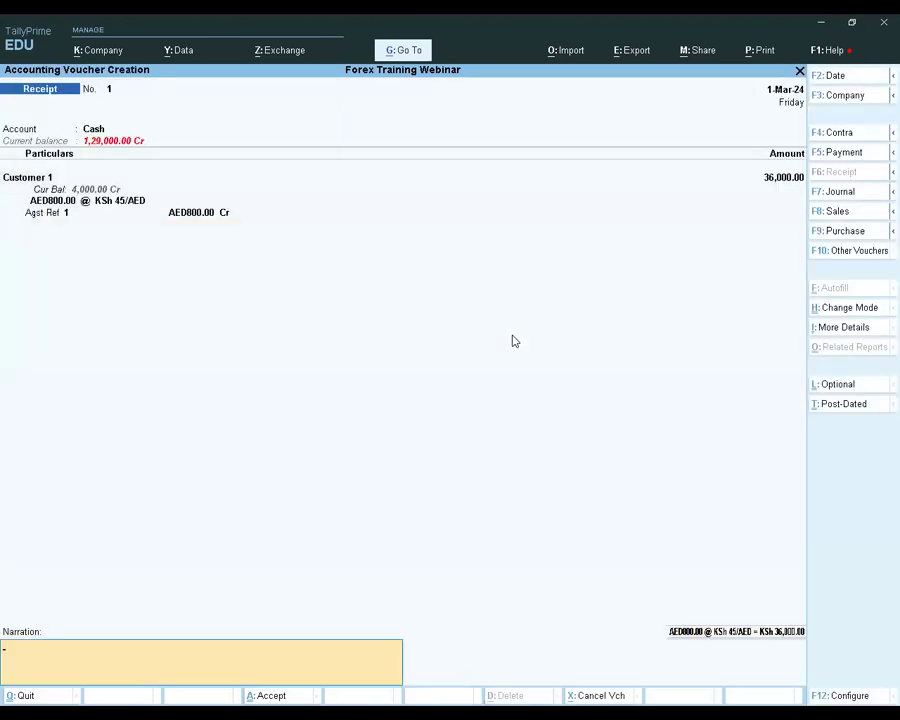
pyautogui.press('Return')
pyautogui.press('Return')
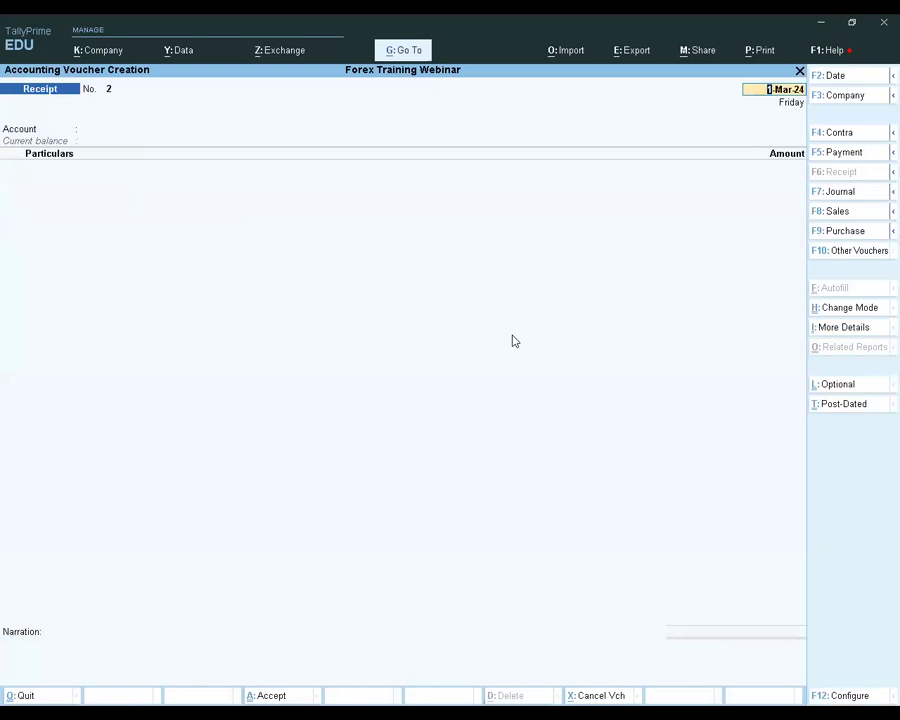
pyautogui.press('BackSpace')
pyautogui.press('Escape')
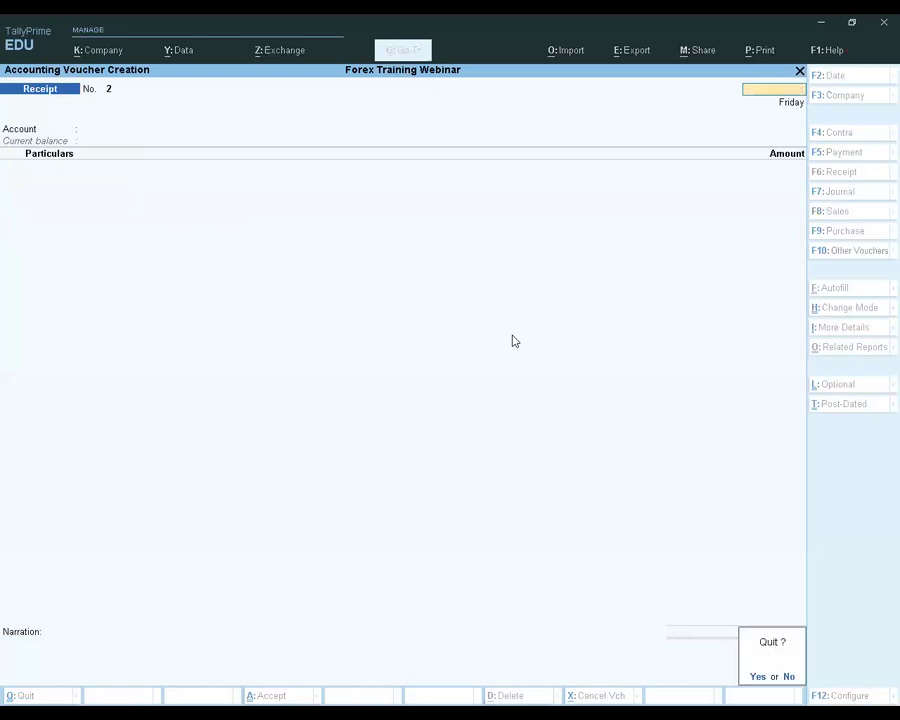
pyautogui.press('y')
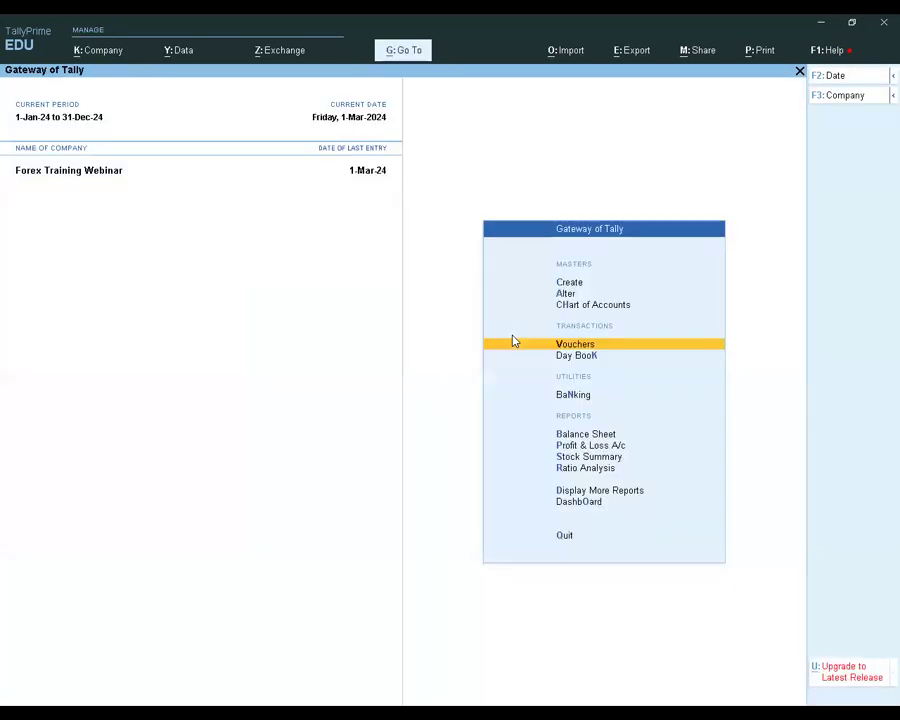
# Reopen Customer 1's ledger vouchers report to check the receipt and its forex difference
pyautogui.press('Down')
pyautogui.press('Down')
pyautogui.press('Down')
pyautogui.press('Down')
pyautogui.press('Down')
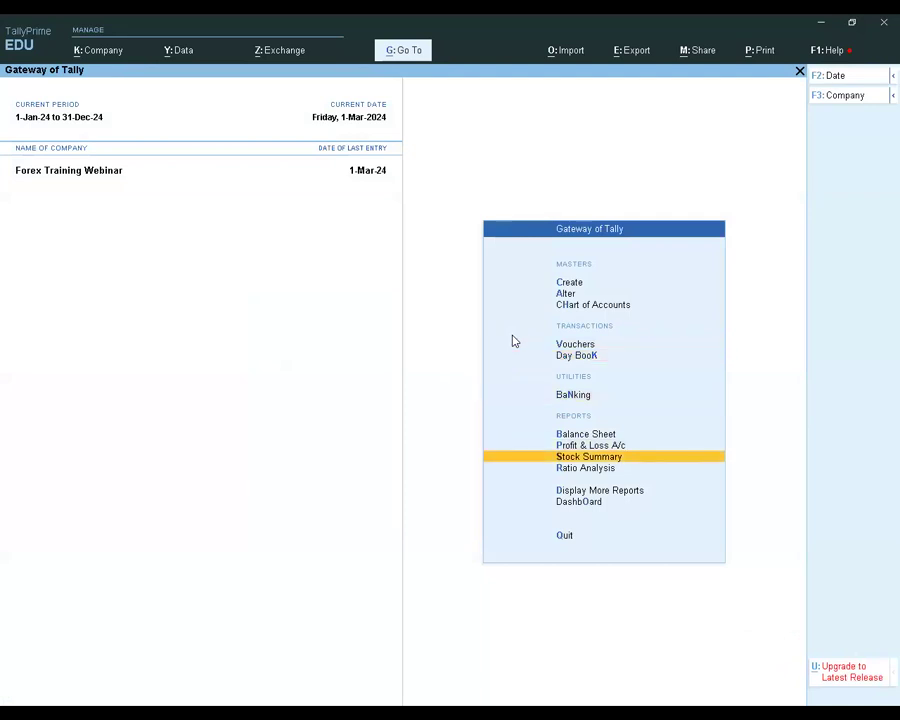
pyautogui.press('Down')
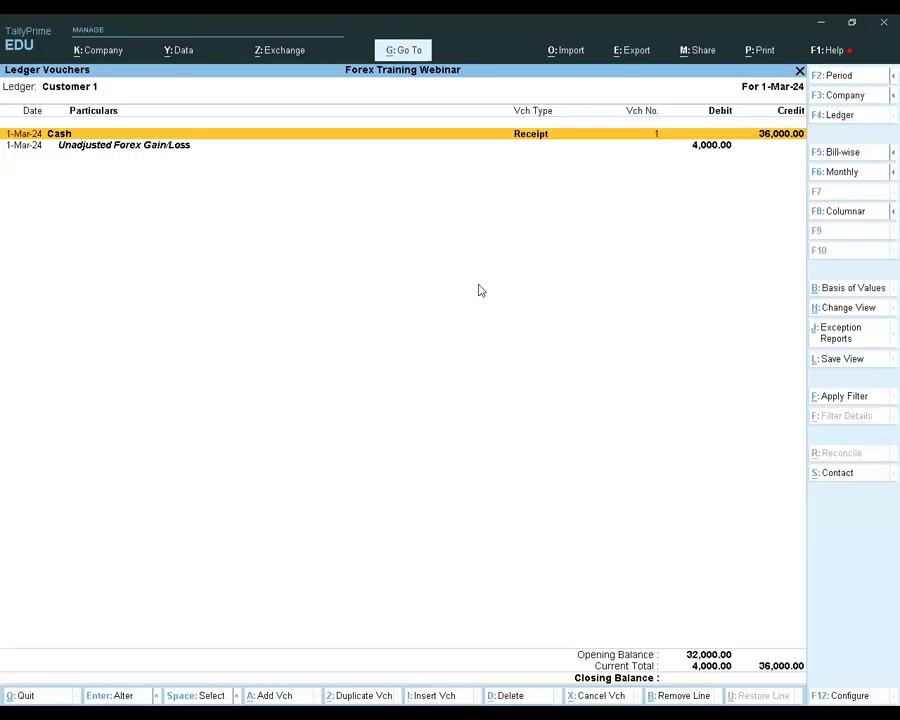
# Set the ledger report period from 1-Feb-24 to 1-Mar-24 to view the sale and receipt together
pyautogui.hotkey('alt', 'F2')
pyautogui.write('1')
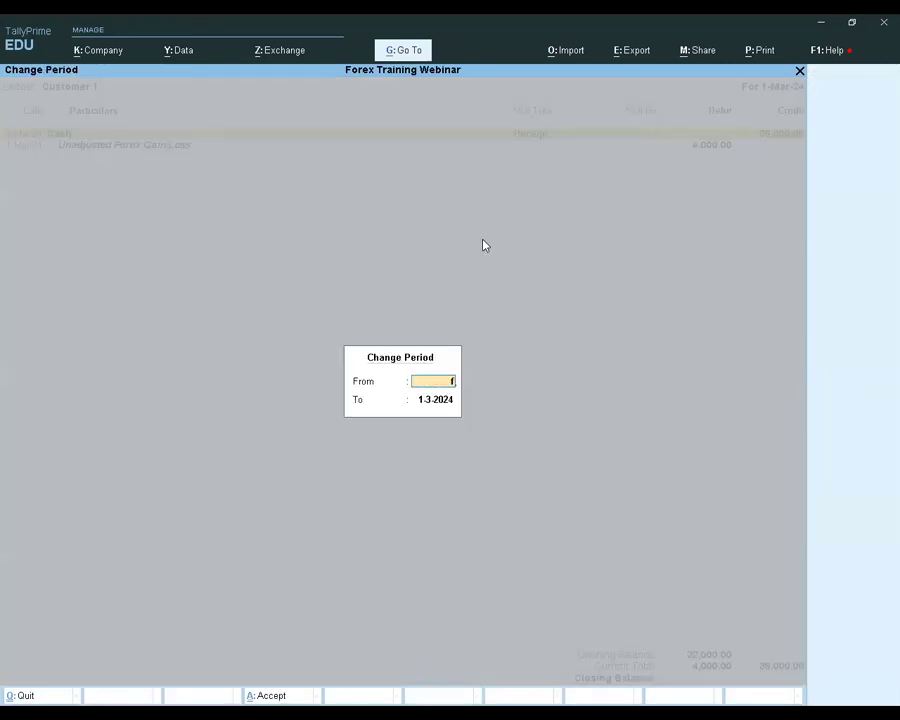
pyautogui.write('-Feb-2')
pyautogui.press('Return')
pyautogui.press('Return')
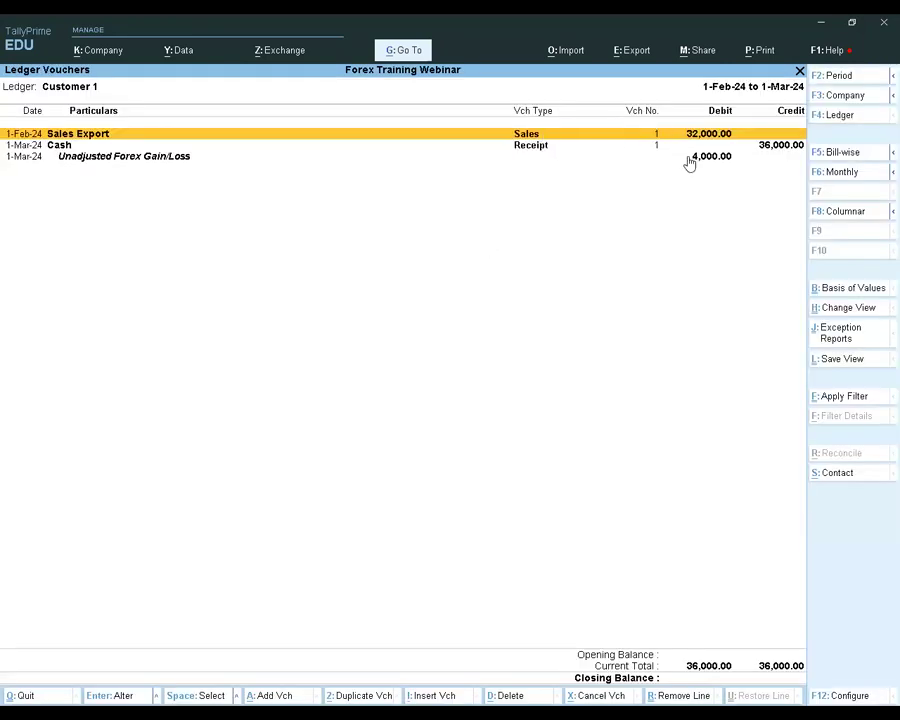
# Open the export sale of 1-Feb-24 from Customer 1's ledger to review its Dirham amount and exchange rate, and return to the ledger
pyautogui.click(169, 157)
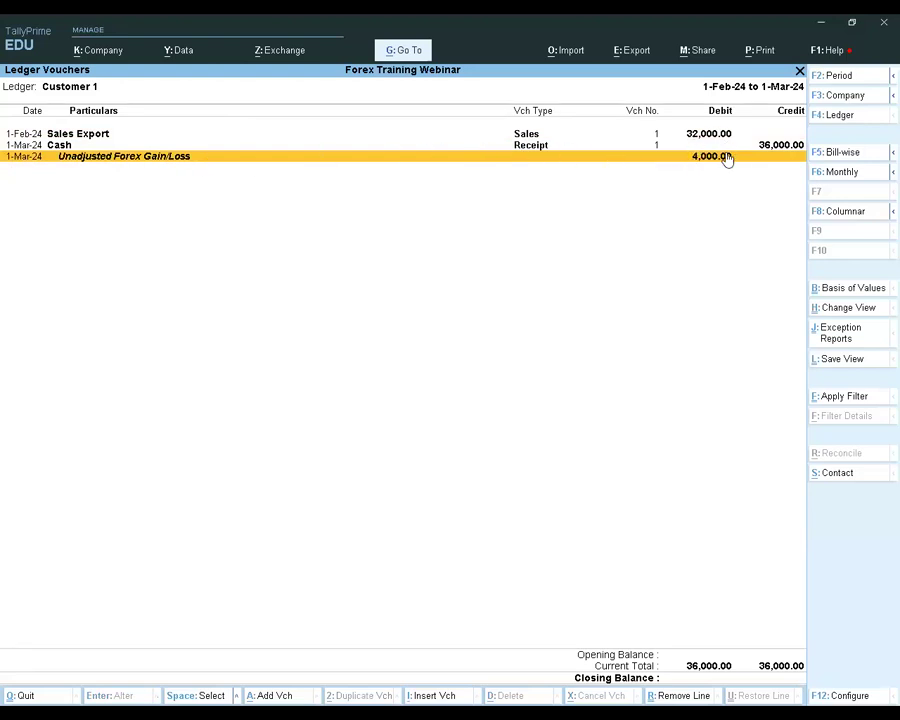
pyautogui.press('Up')
pyautogui.press('Up')
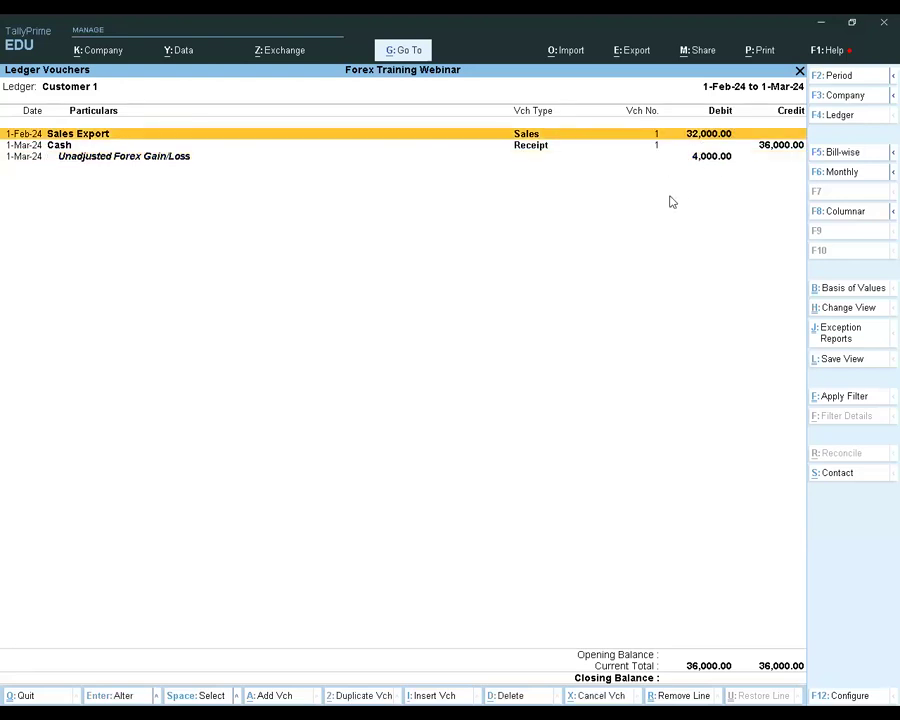
pyautogui.press('Return')
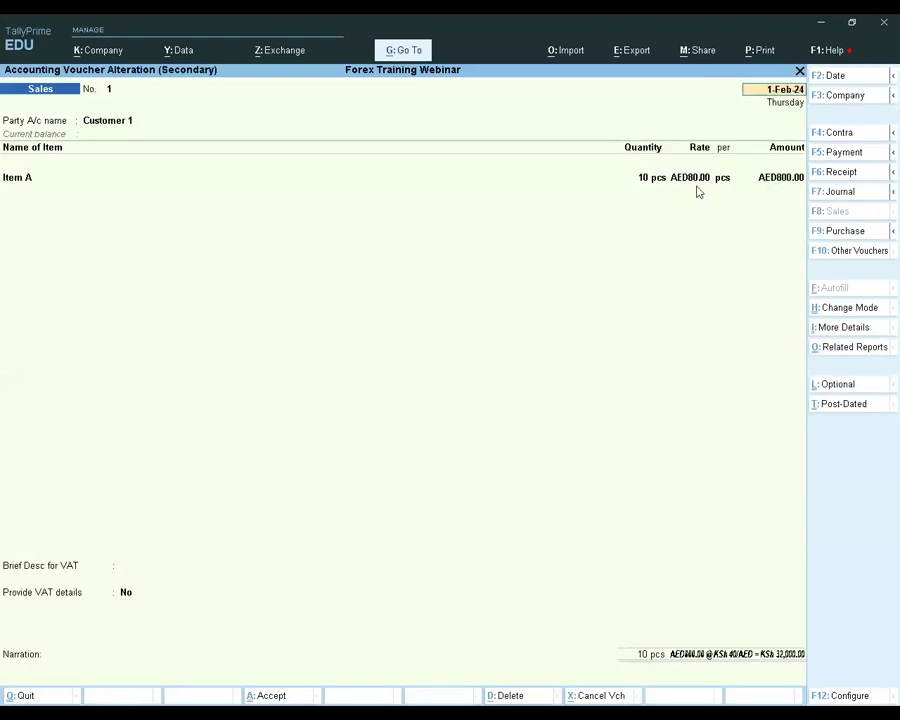
pyautogui.click(783, 180)
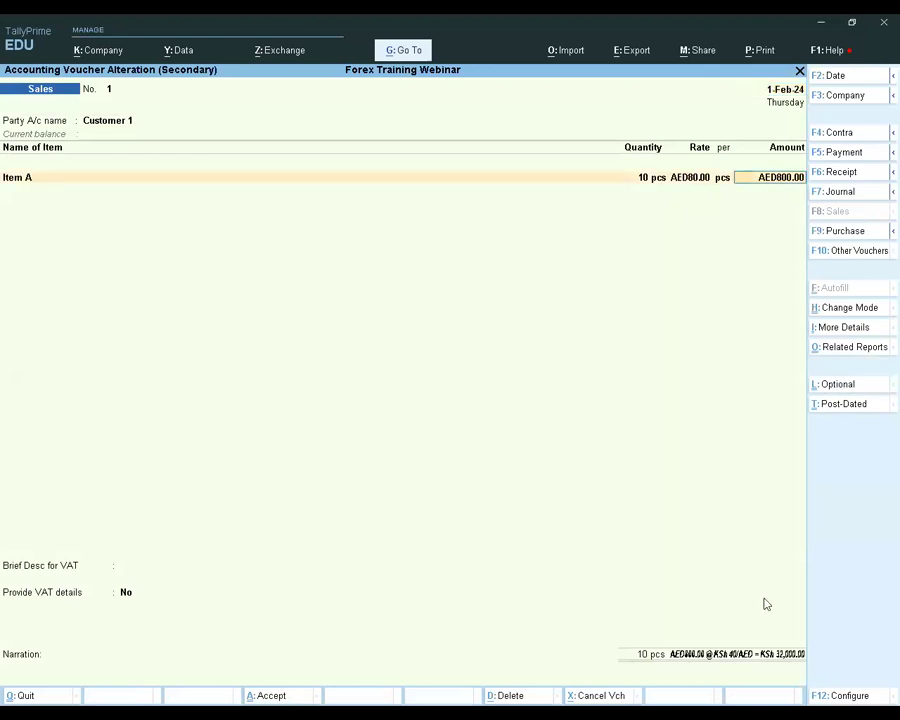
pyautogui.press('Escape')
pyautogui.press('Escape')
# Review the exchange rate and bill reference in Customer 1's cash receipt of 1-Mar-24, and return to the ledger's unadjusted forex line
pyautogui.press('Down')
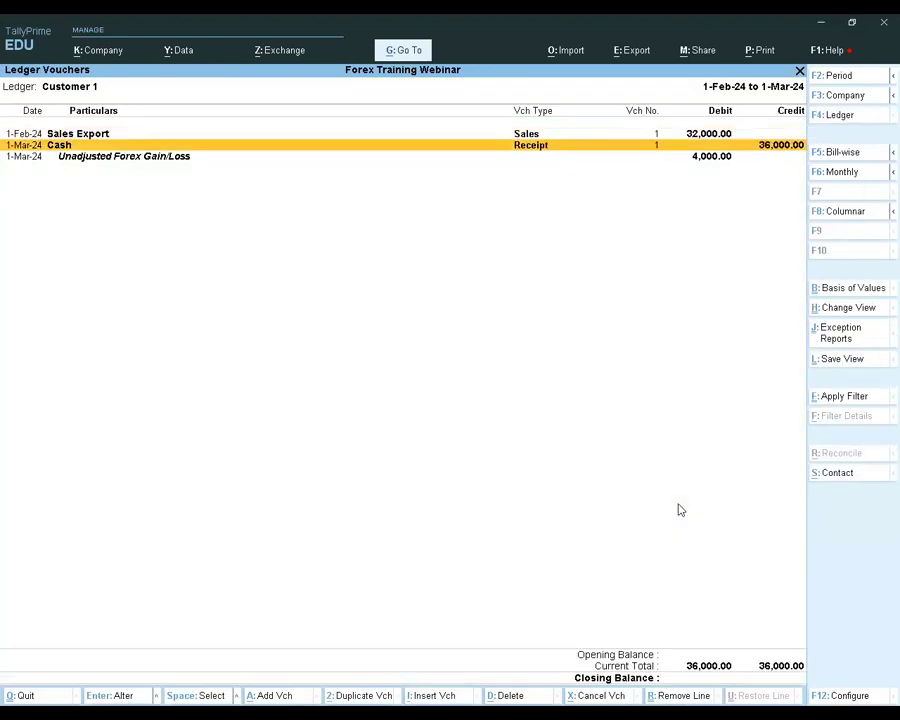
pyautogui.press('Return')
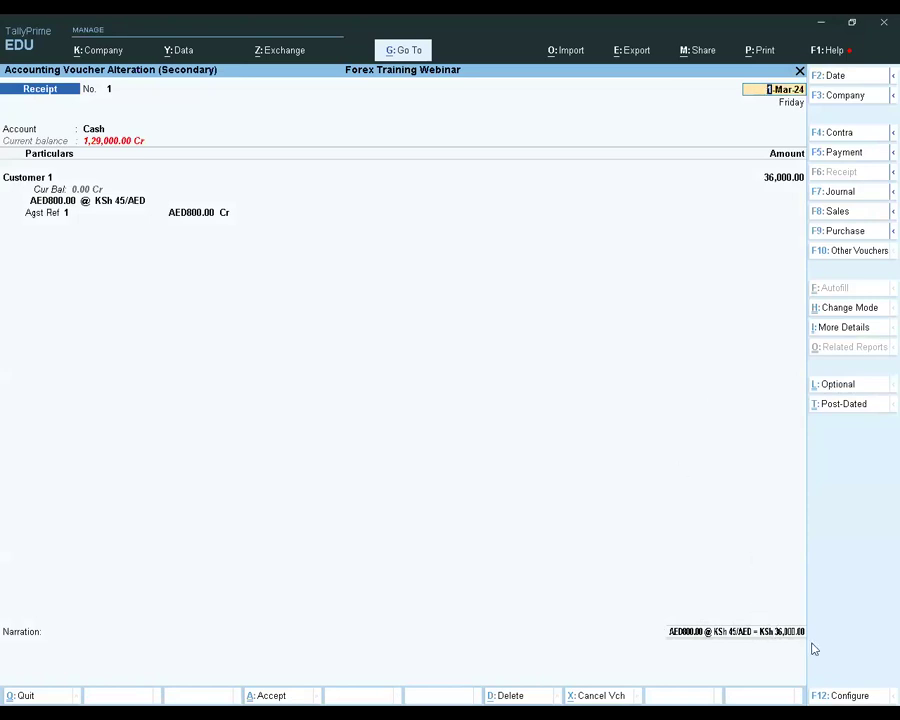
pyautogui.press('Escape')
pyautogui.press('Escape')
pyautogui.press('y')
pyautogui.press('Down')
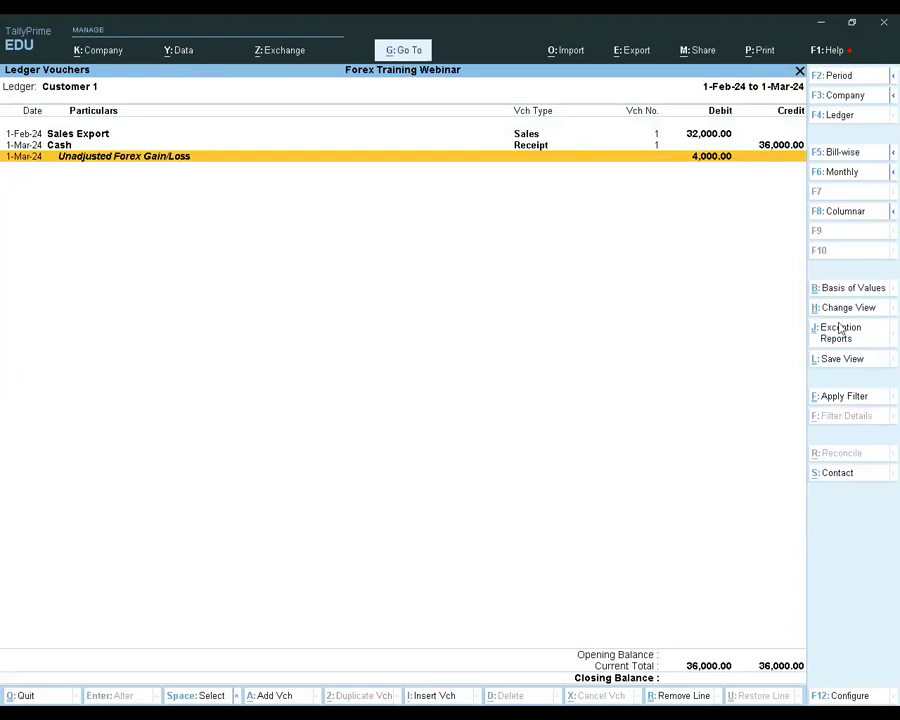
# Set the ledger report's basis of values to show forex transactions only and review the foreign-currency amounts
pyautogui.click(848, 288)
pyautogui.press('Down')
pyautogui.press('Down')
pyautogui.press('Down')
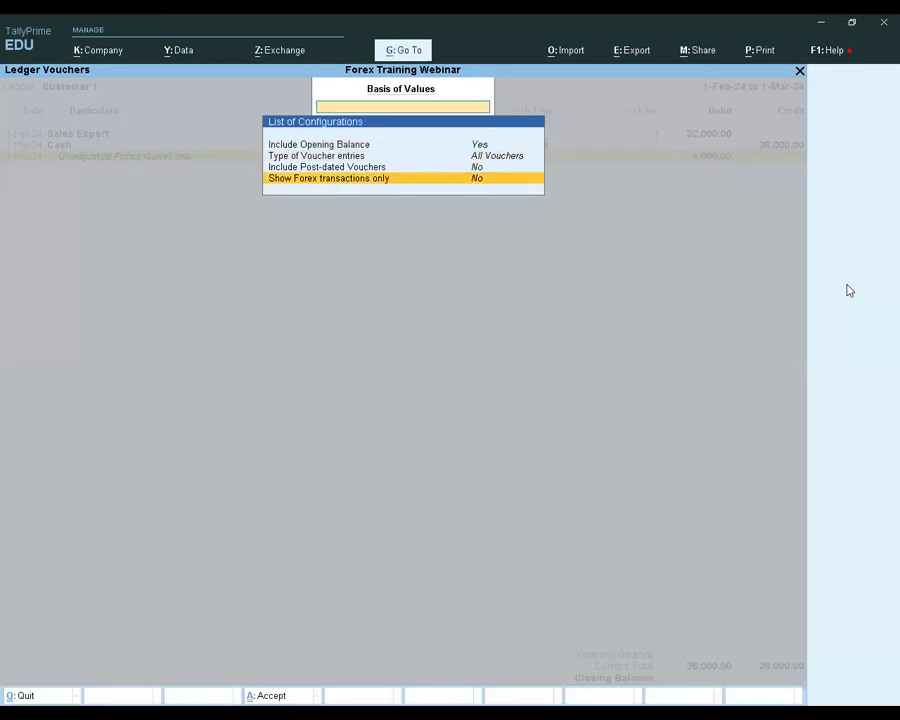
pyautogui.press('Return')
pyautogui.hotkey('ctrl', 'a')
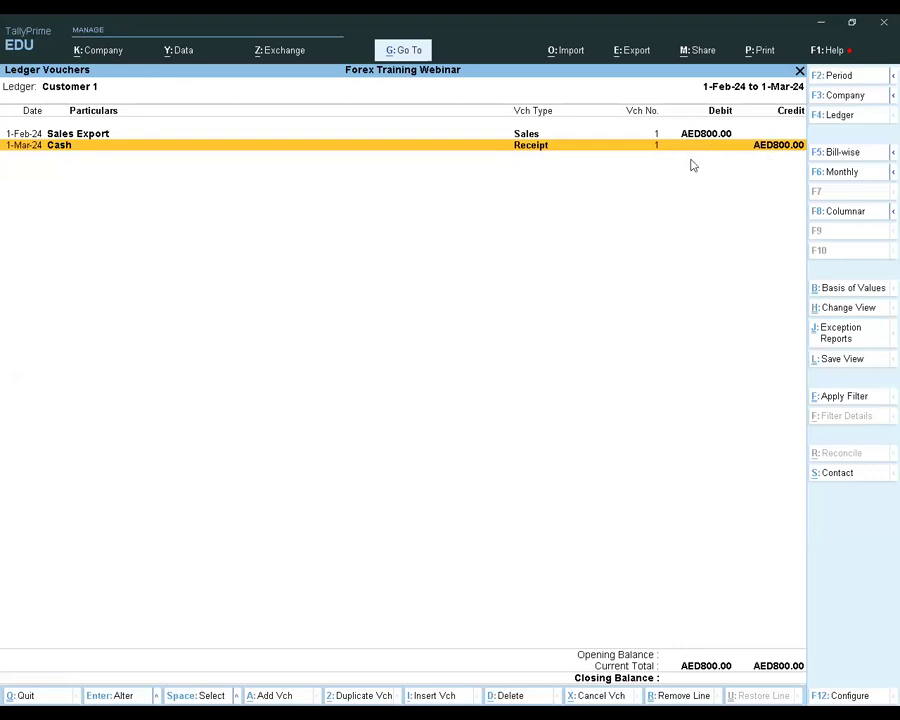
# Leave Customer 1's ledger report and open the Balance Sheet
pyautogui.press('Escape')
pyautogui.press('Escape')
pyautogui.press('Escape')
pyautogui.press('Escape')
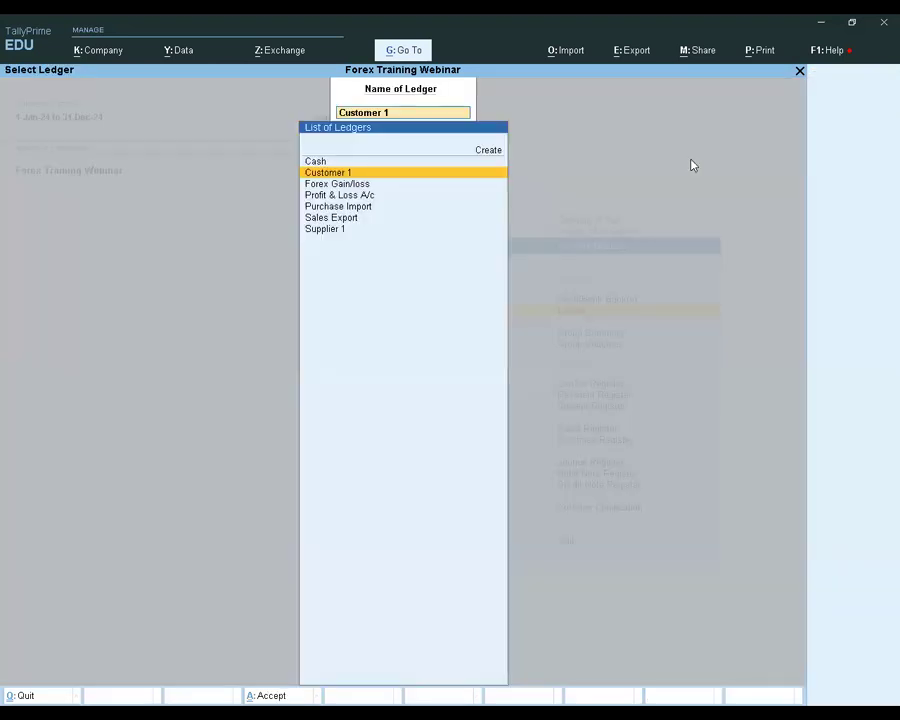
pyautogui.press('Escape')
pyautogui.press('Up')
pyautogui.press('Up')
pyautogui.press('Up')
pyautogui.press('Up')
pyautogui.press('Return')
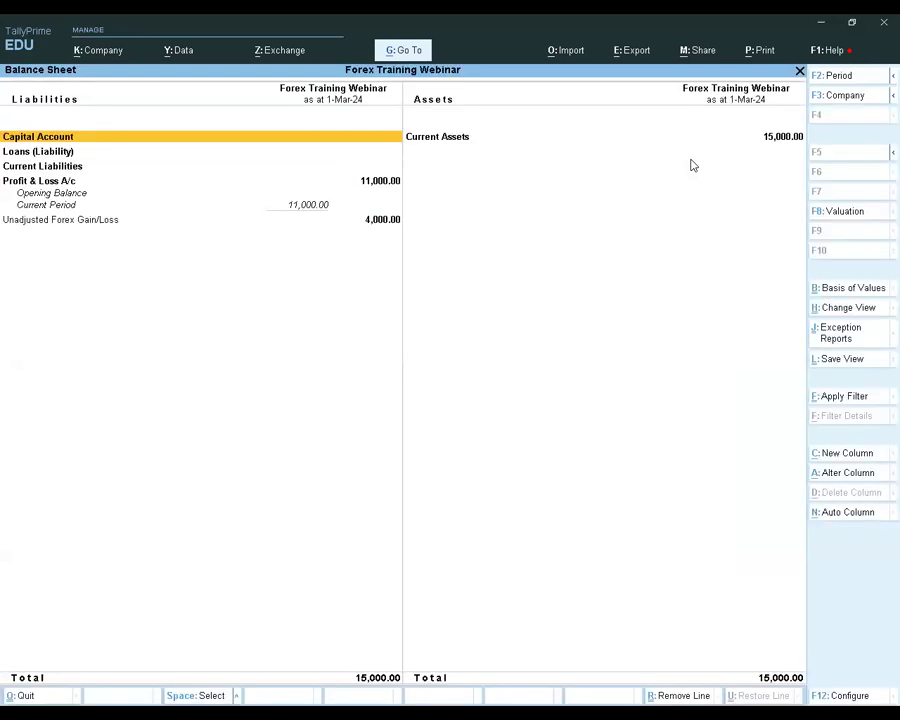
# Drill into the Balance Sheet's Unadjusted Forex Gain/Loss through Current Assets to Customer 1, and return to the statement's top level
pyautogui.press('Right')
pyautogui.press('Left')
pyautogui.press('Down')
pyautogui.press('Down')
pyautogui.press('Down')
pyautogui.press('Down')
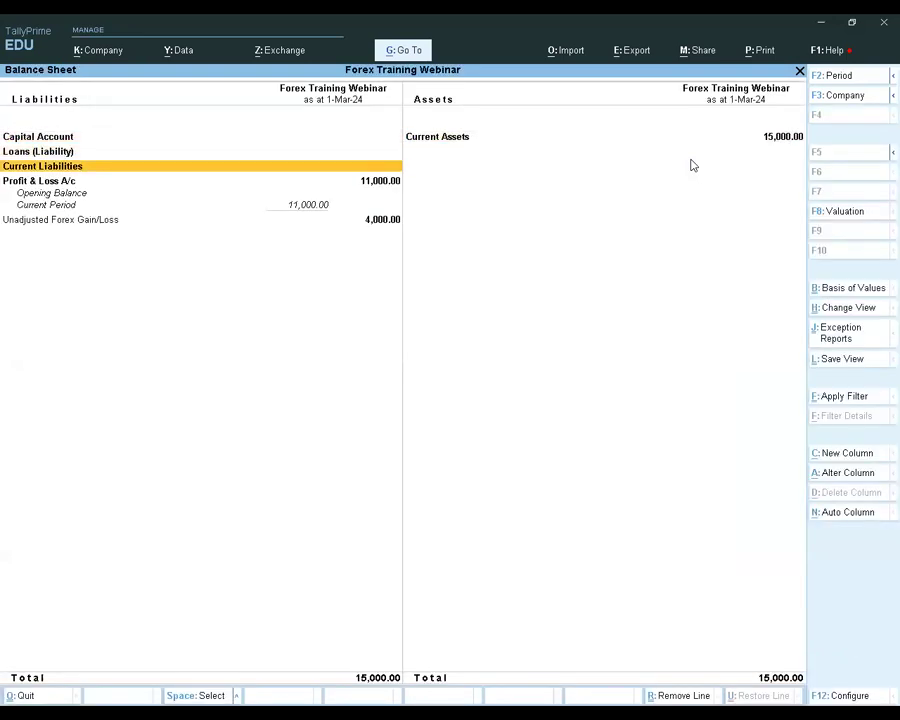
pyautogui.press('Return')
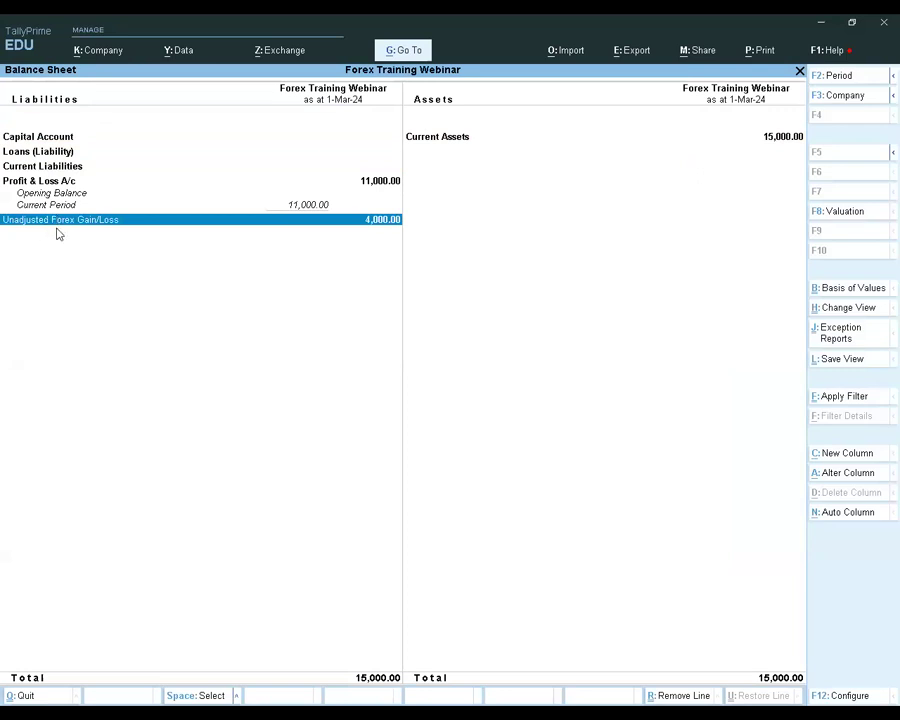
pyautogui.press('space')
pyautogui.press('Return')
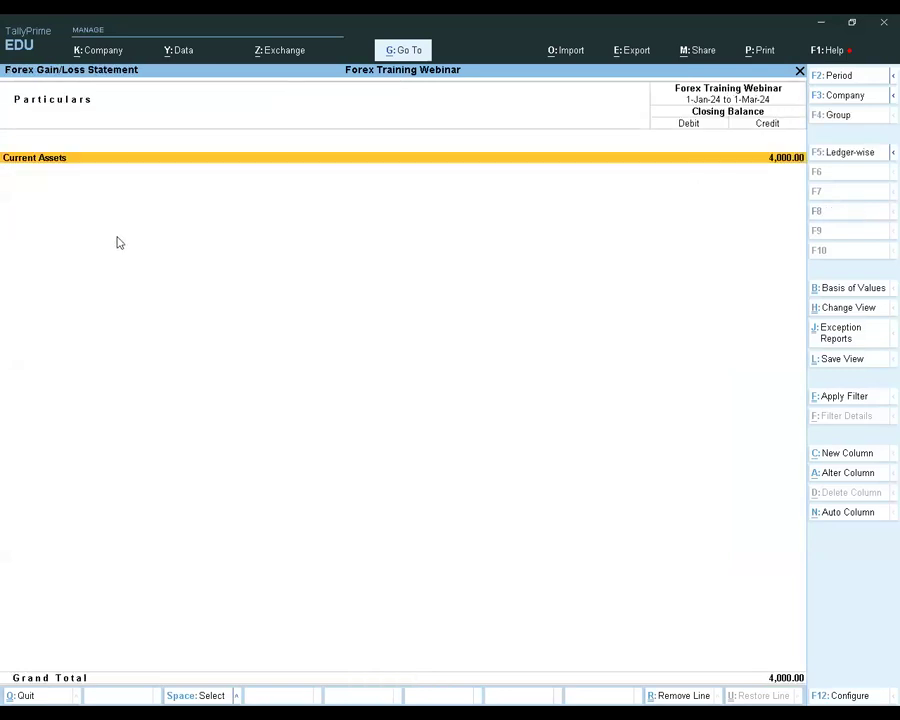
pyautogui.press('Return')
pyautogui.press('Return')
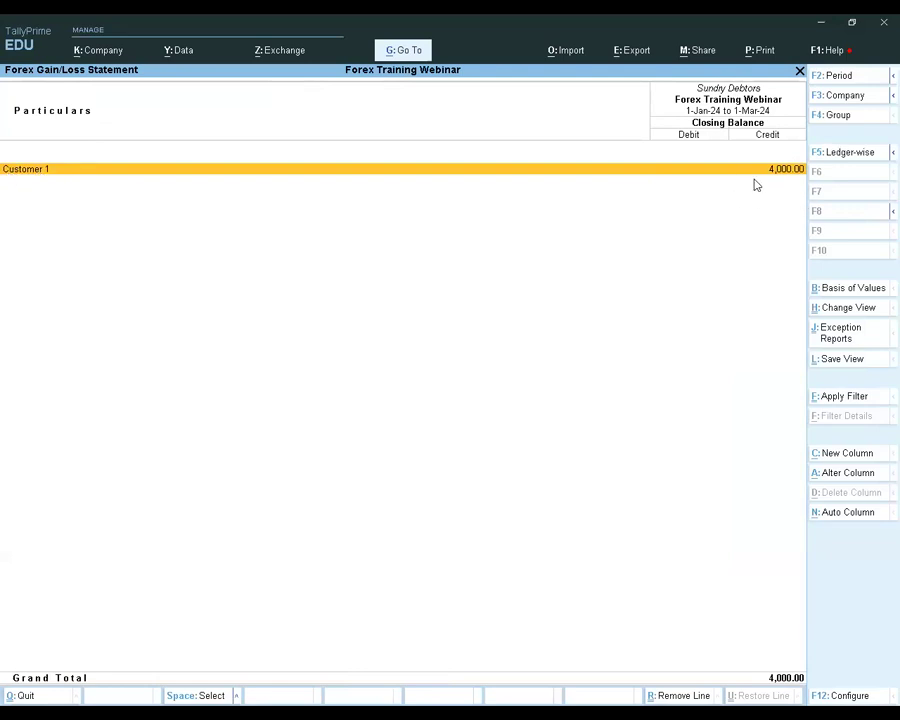
pyautogui.press('Escape')
# Leave the Forex Gain/Loss Statement and open the Profit & Loss A/c report
pyautogui.press('Escape')
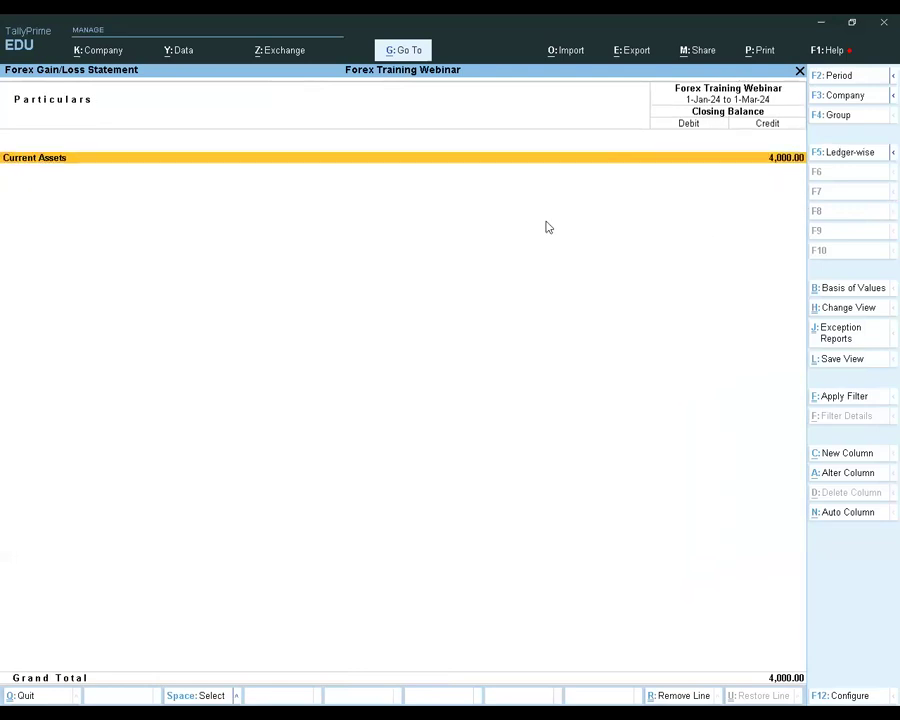
pyautogui.press('Escape')
pyautogui.press('Down')
pyautogui.press('Return')
# Drill from Indirect Expenses into the Forex Gain/loss ledger's January vouchers to review the booked adjustment, and return to Profit & Loss
pyautogui.press('Down')
pyautogui.press('Down')
pyautogui.press('Down')
pyautogui.press('Down')
pyautogui.press('Down')
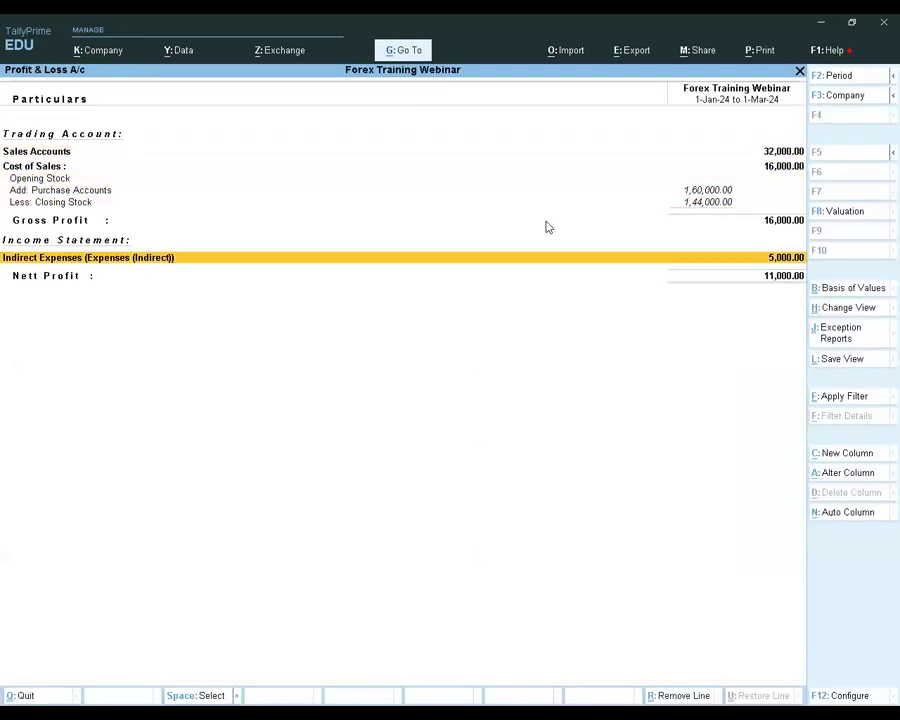
pyautogui.press('Return')
pyautogui.press('Return')
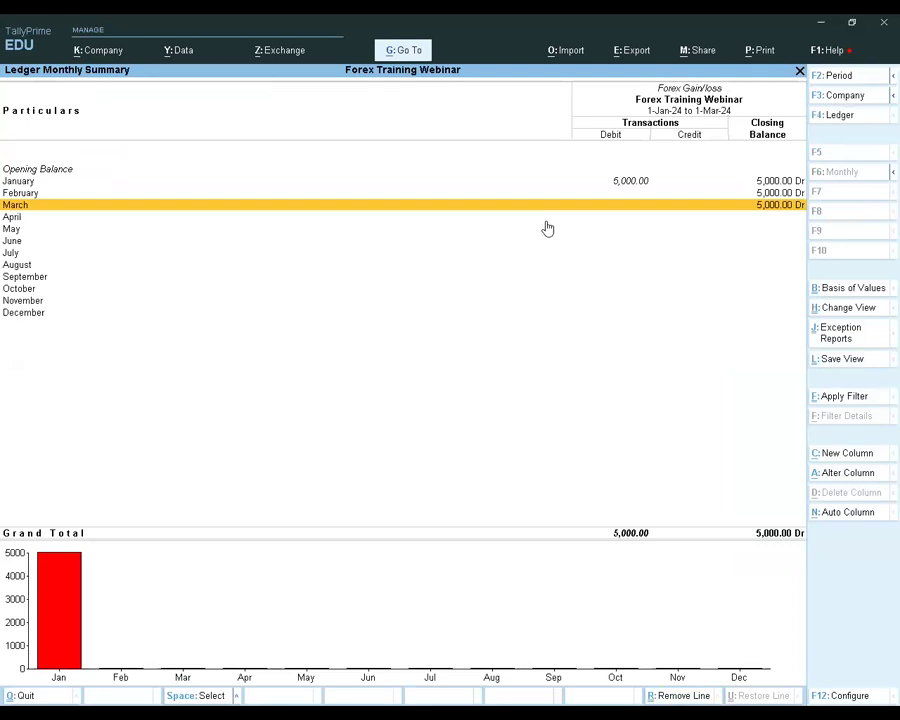
pyautogui.press('Up')
pyautogui.press('Up')
pyautogui.press('Return')
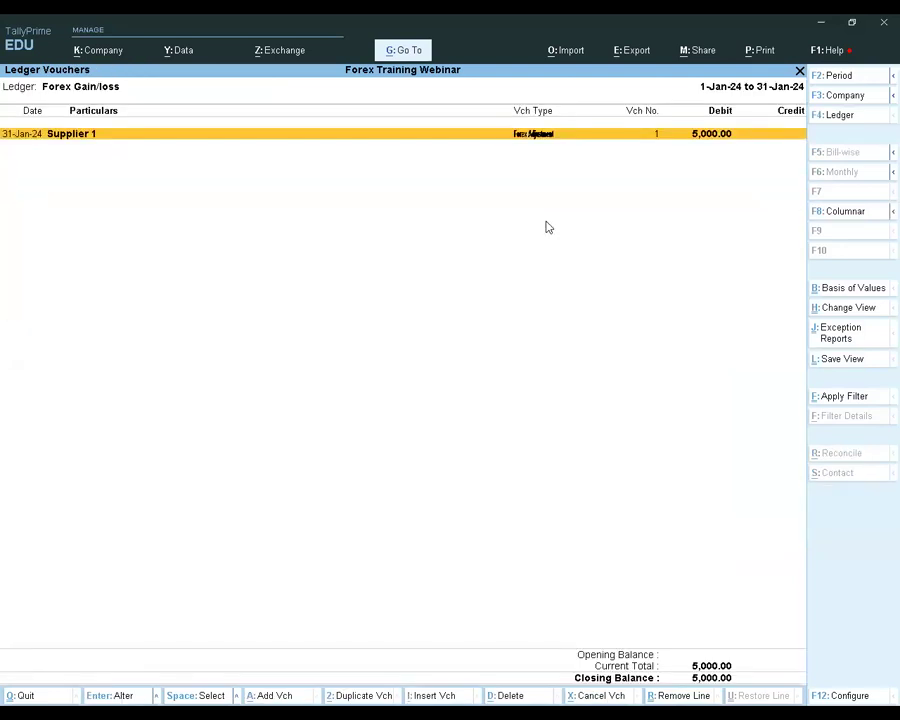
pyautogui.press('Escape')
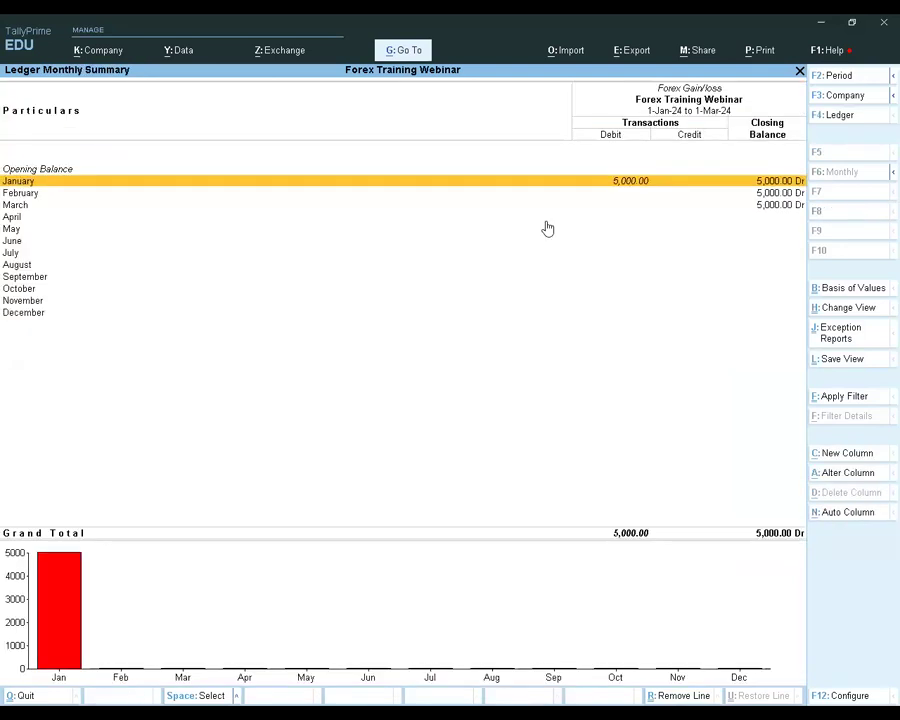
pyautogui.press('Escape')
# Leave the Profit & Loss report and start a new Forex Adjustment voucher using the Forex Adjustment class
pyautogui.press('Escape')
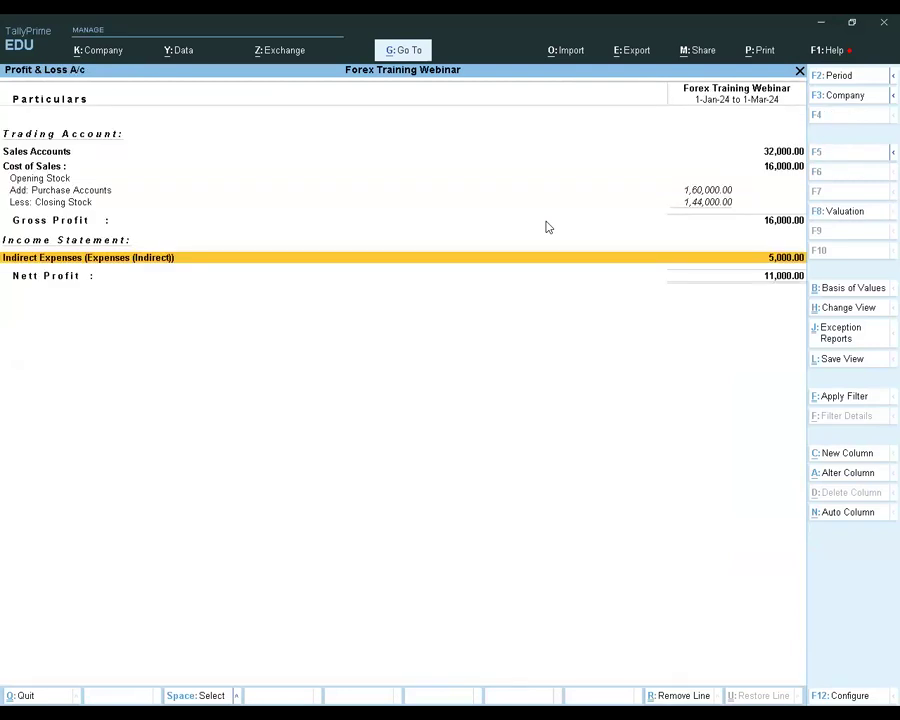
pyautogui.press('Escape')
pyautogui.press('Up')
pyautogui.press('Up')
pyautogui.press('Up')
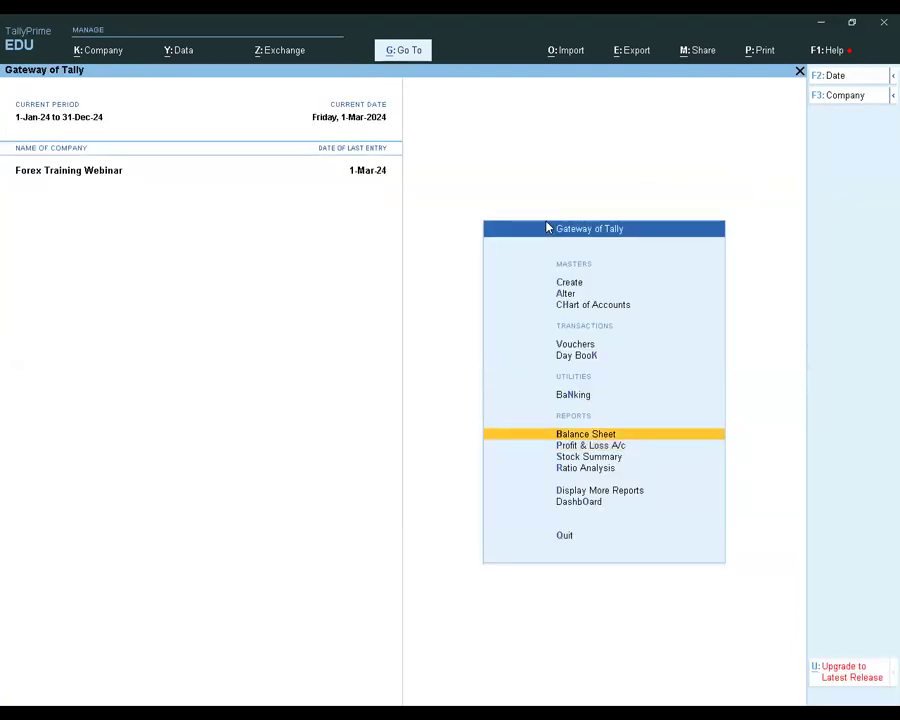
pyautogui.press('Up')
pyautogui.press('Return')
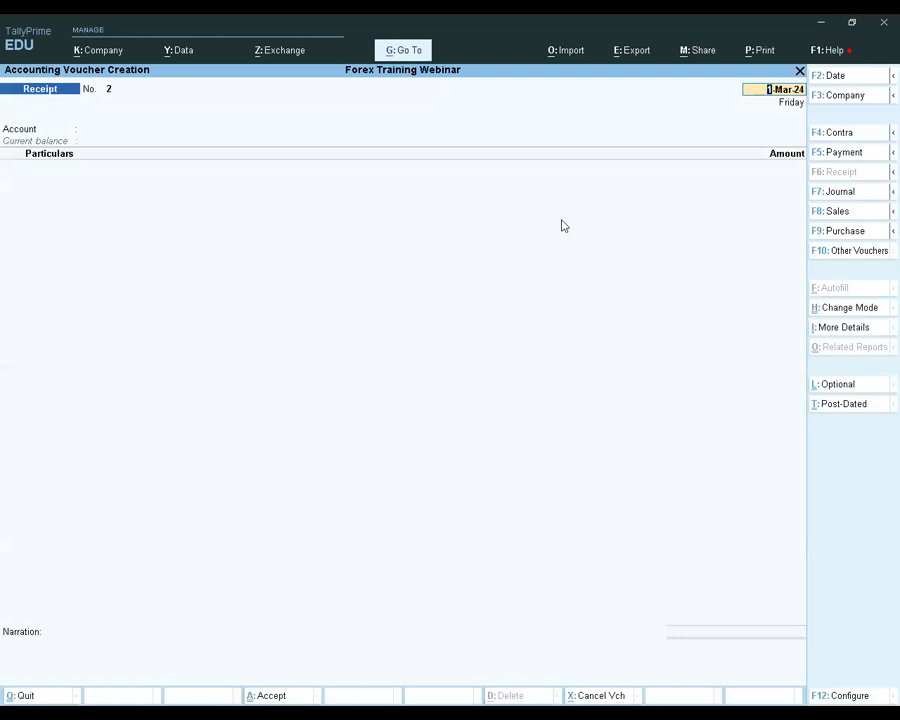
pyautogui.click(838, 251)
pyautogui.write('For')
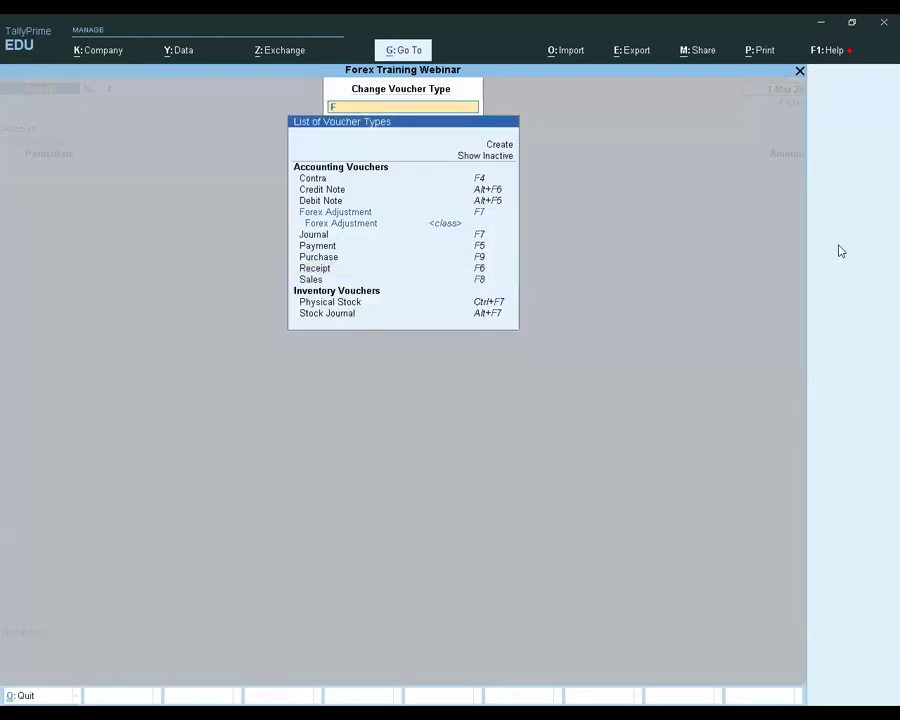
pyautogui.press('Down')
pyautogui.press('Return')
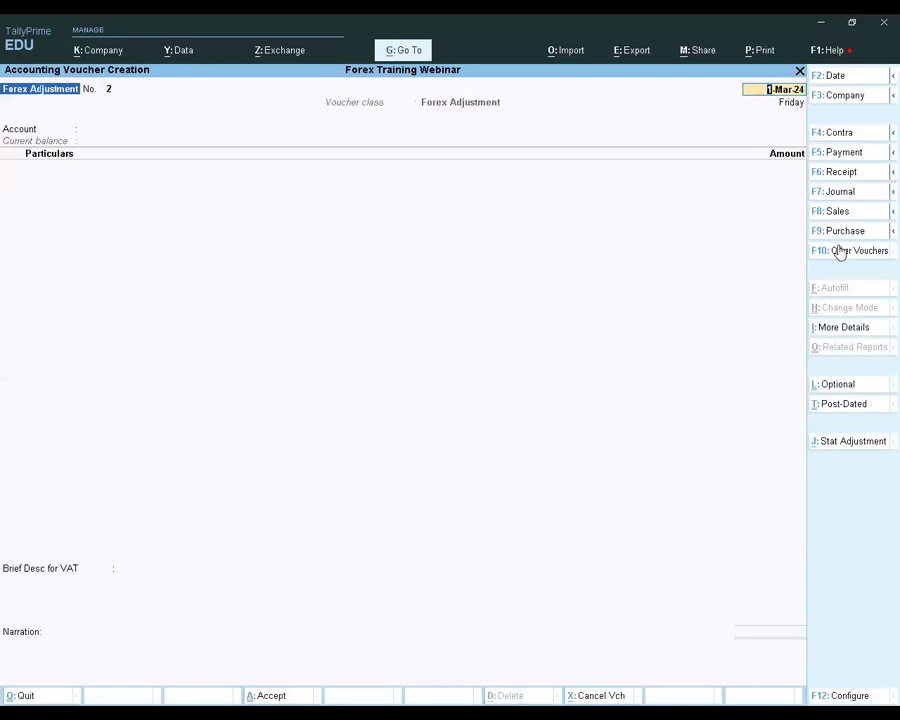
# Keep the voucher date 1-Mar-24, set the account to Forex Gain/loss, and add Customer 1 as the ledger being adjusted
pyautogui.press('Return')
pyautogui.press('Down')
pyautogui.press('Down')
pyautogui.press('Down')
pyautogui.press('Down')
pyautogui.press('Return')
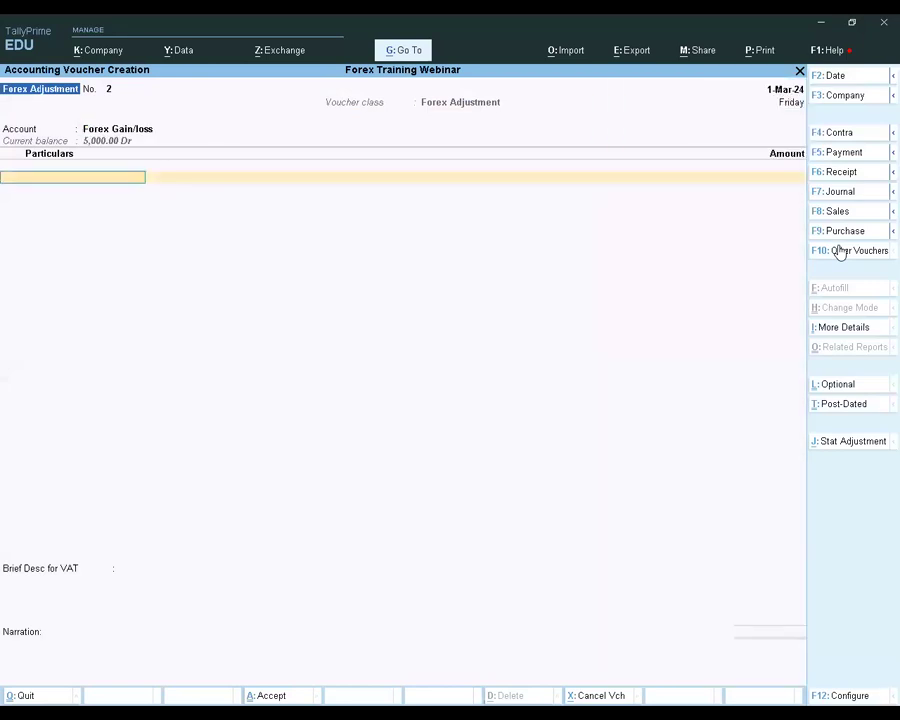
pyautogui.write('Cus')
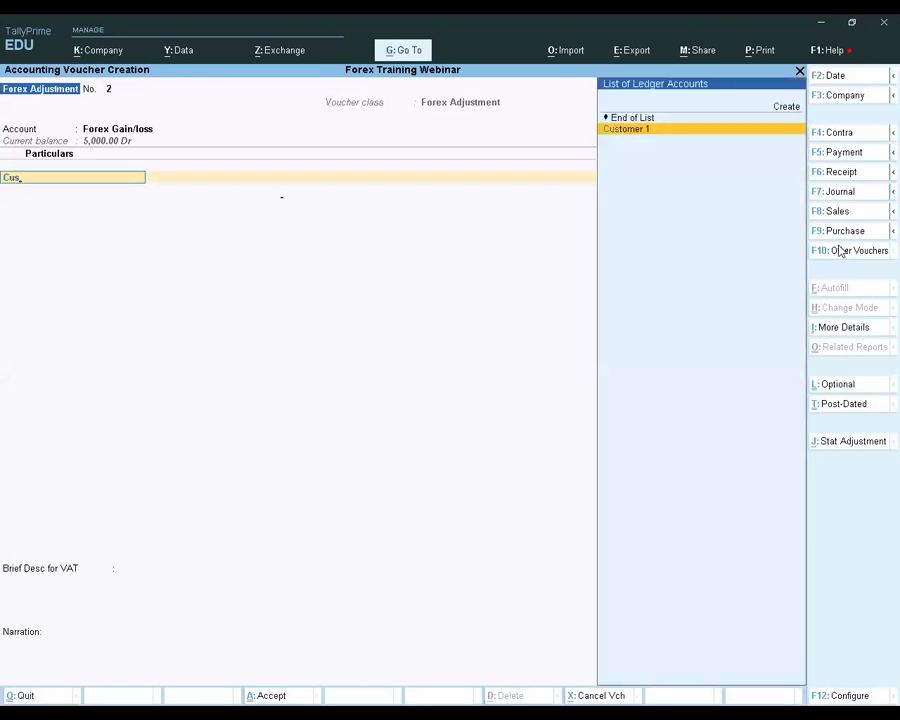
pyautogui.press('Return')
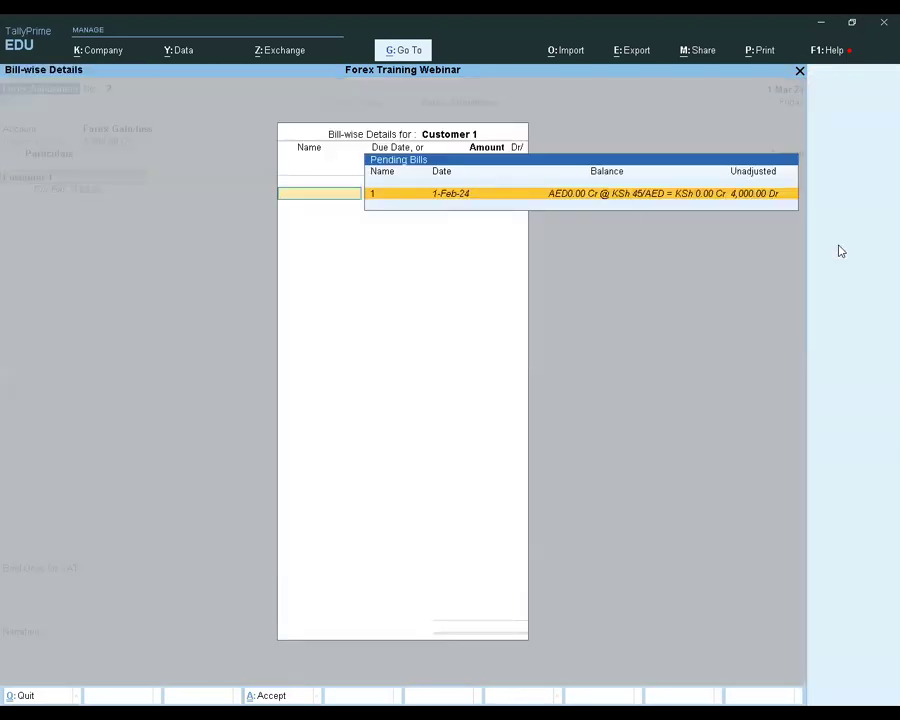
# Allocate the adjustment of 4,000.00 Dr to Customer 1's pending bill 1 and complete the bill-wise details
pyautogui.press('Return')
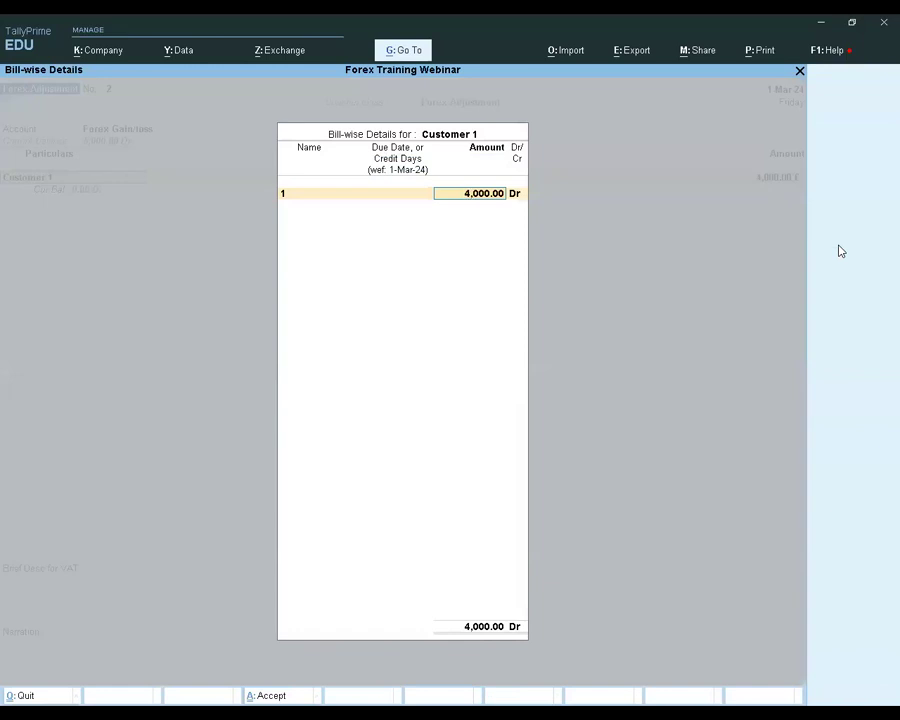
pyautogui.press('BackSpace')
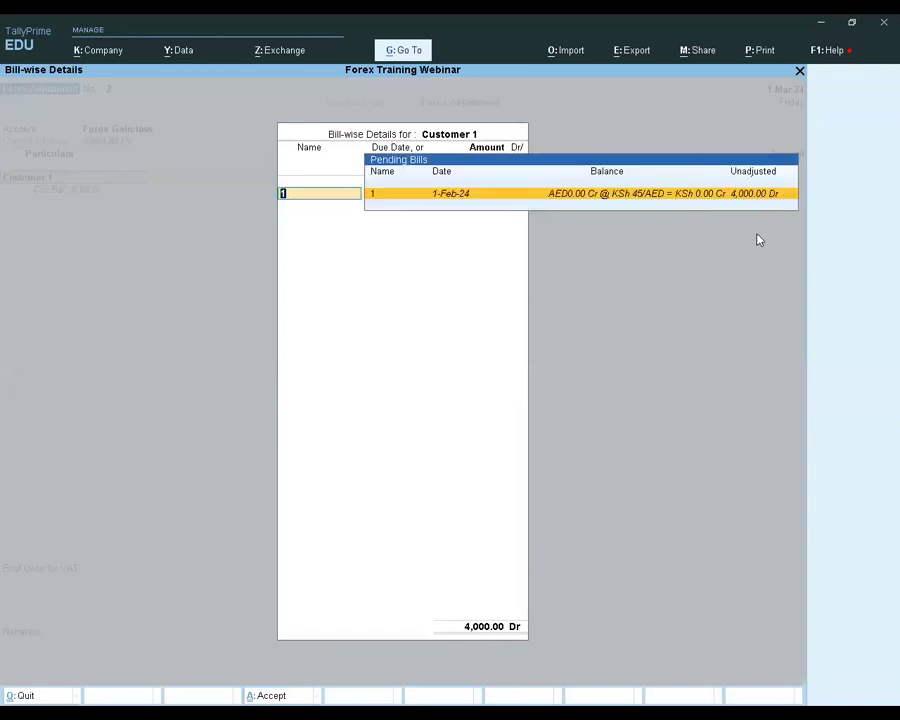
pyautogui.press('Return')
pyautogui.press('Return')
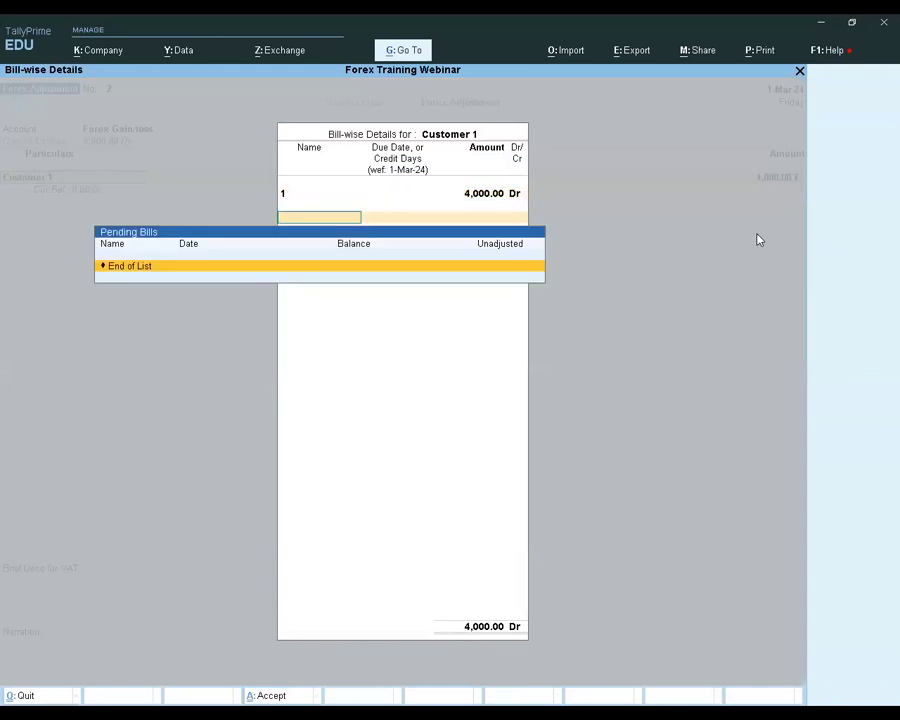
# Try to save the Forex Adjustment voucher and return to its Customer 1 ledger line
pyautogui.press('Return')
pyautogui.press('Return')
pyautogui.press('Return')
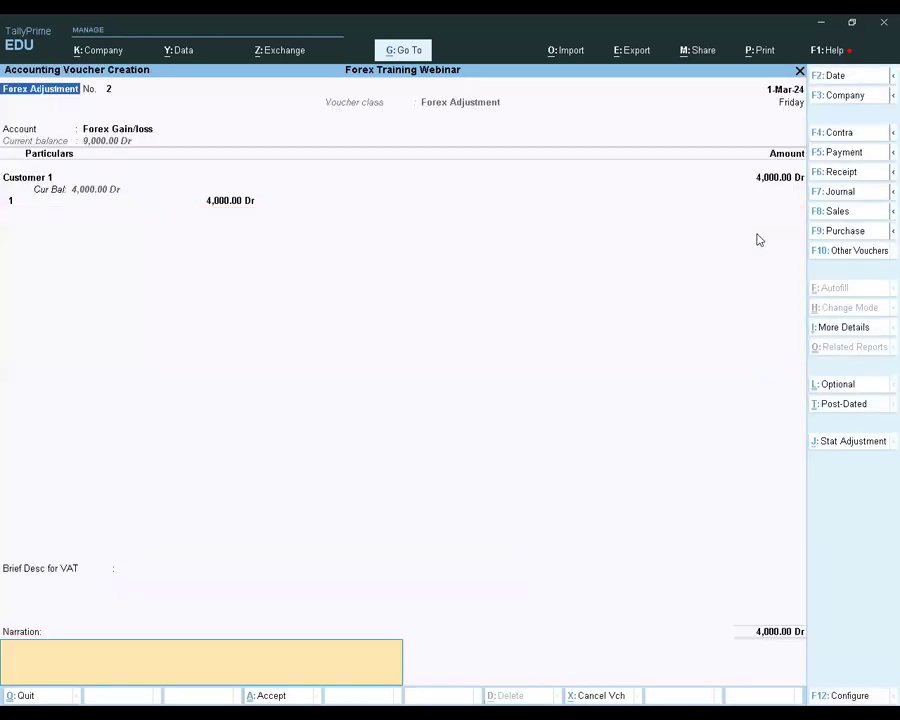
pyautogui.press('Return')
pyautogui.press('Return')
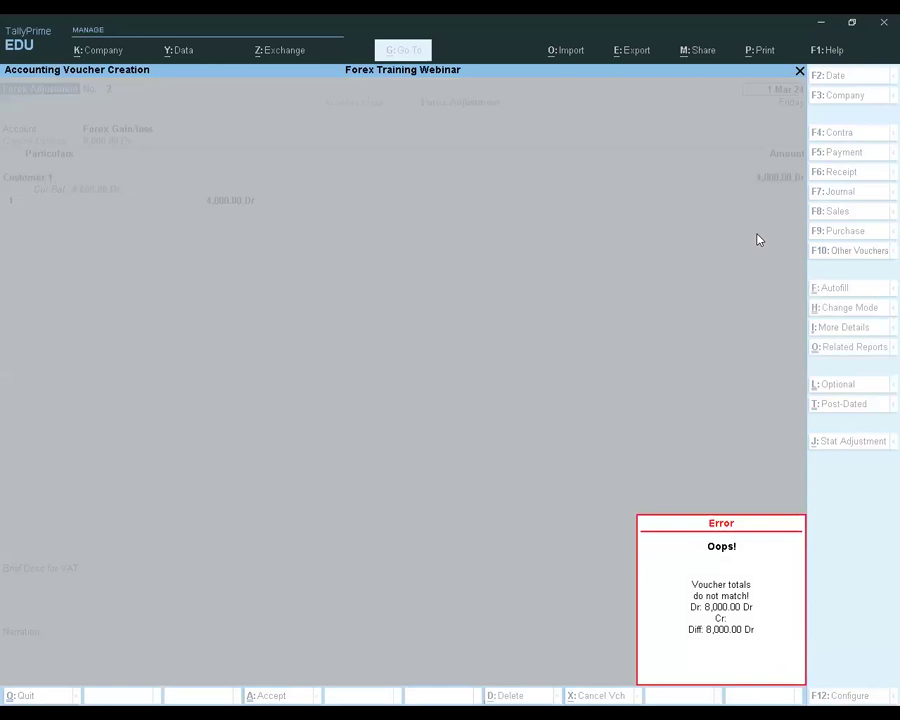
pyautogui.press('Return')
# Reconfirm Customer 1's bill 1 allocation of 4,000.00 Dr and submit the Forex Adjustment voucher again
pyautogui.press('Return')
pyautogui.press('Return')
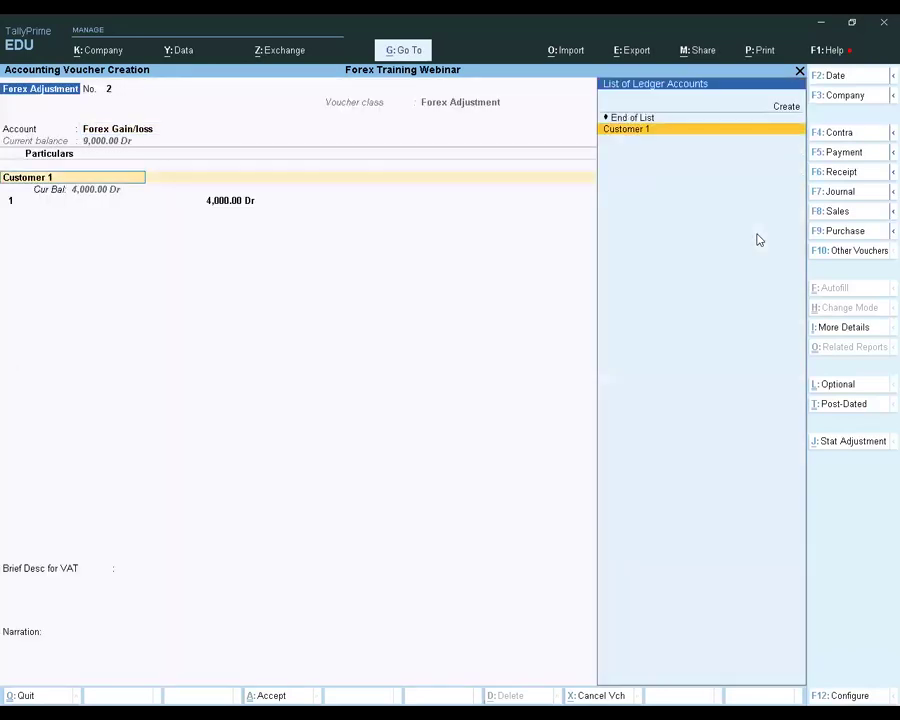
pyautogui.press('Return')
pyautogui.press('Return')
pyautogui.press('Return')
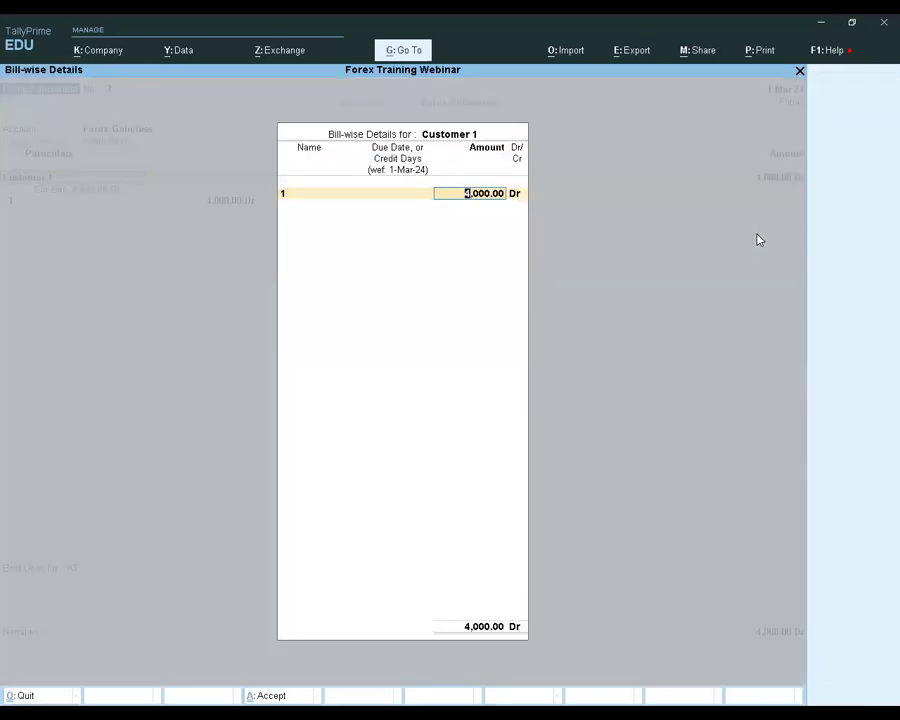
pyautogui.press('Return')
pyautogui.press('Return')
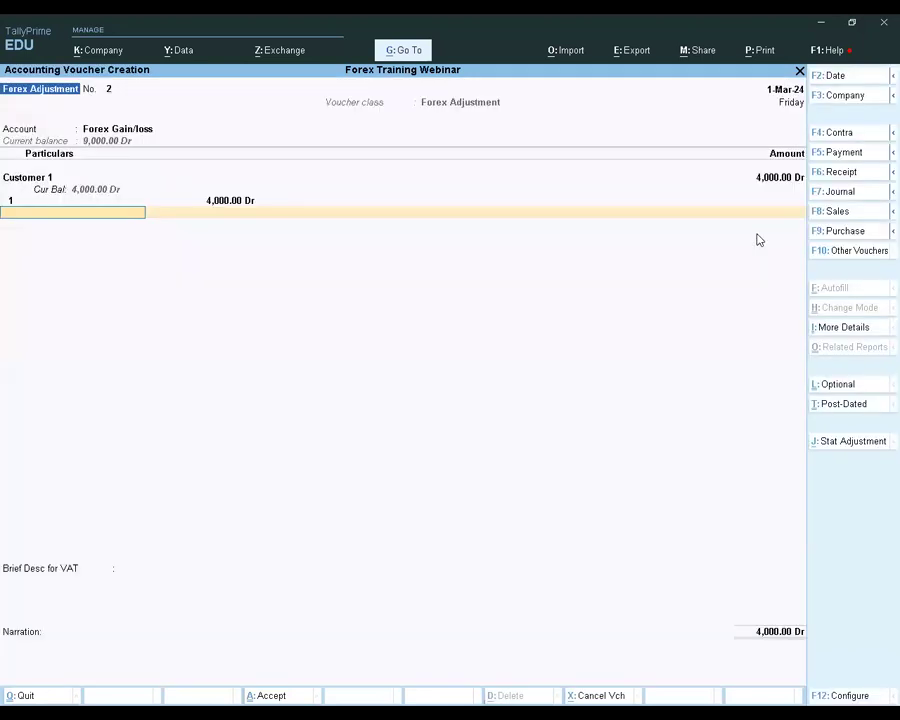
pyautogui.hotkey('ctrl', 'a')
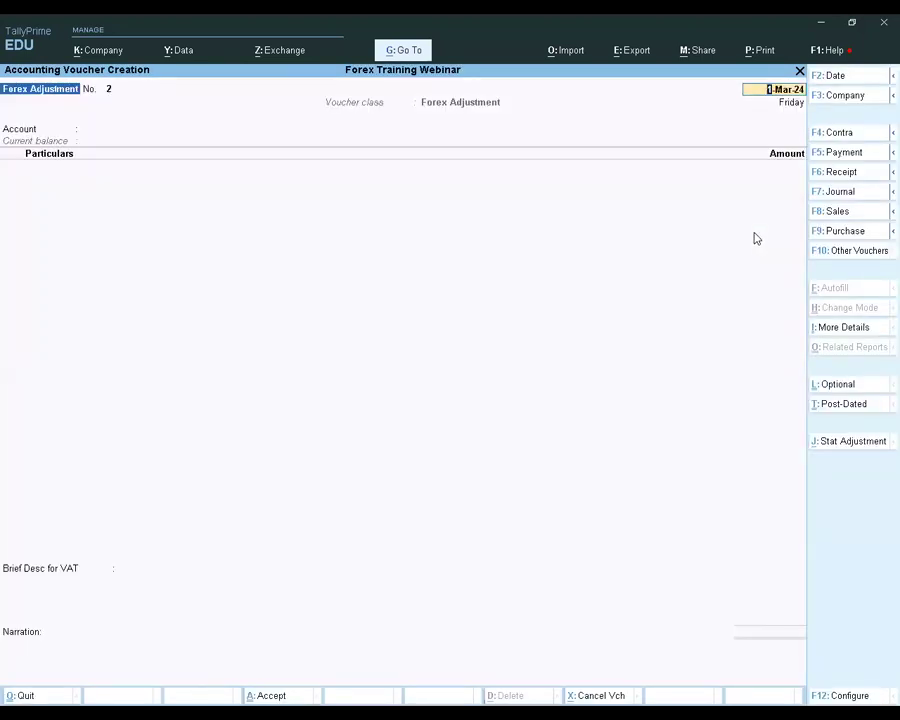
# Re-enter the 1-Mar-24 voucher with account Forex Gain/loss and Customer 1, allocating 4,000.00 Dr to bill 1
pyautogui.press('Return')
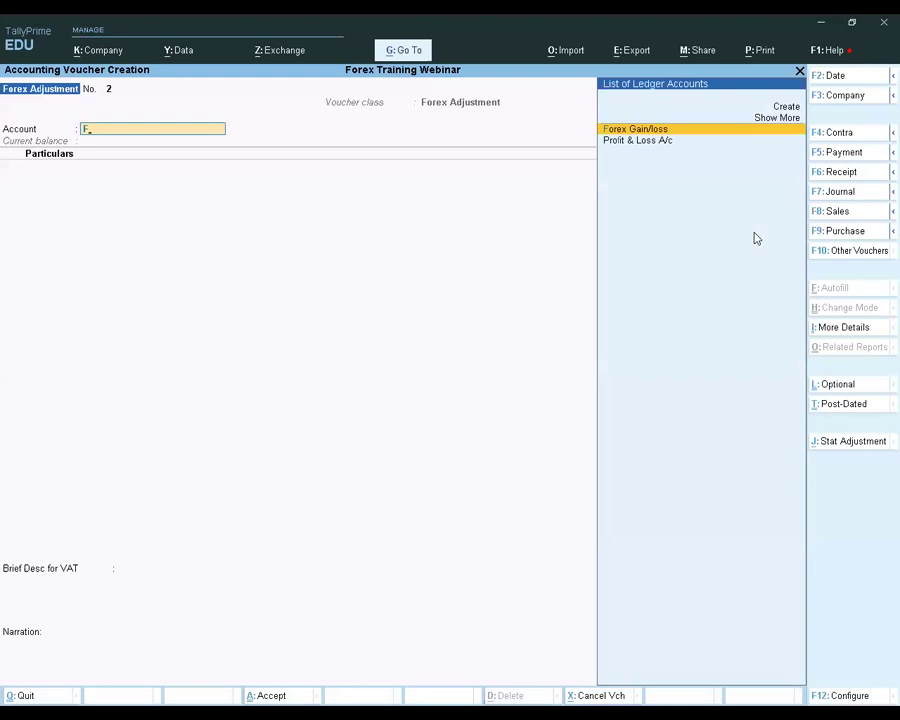
pyautogui.press('Return')
pyautogui.write('Cu')
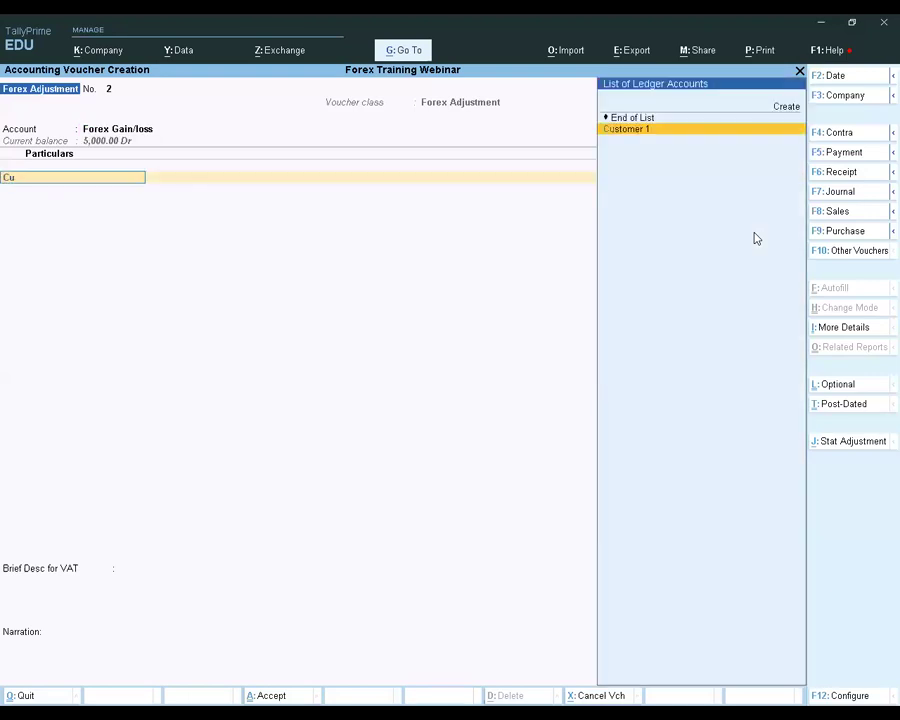
pyautogui.press('Return')
pyautogui.press('Return')
pyautogui.press('Return')
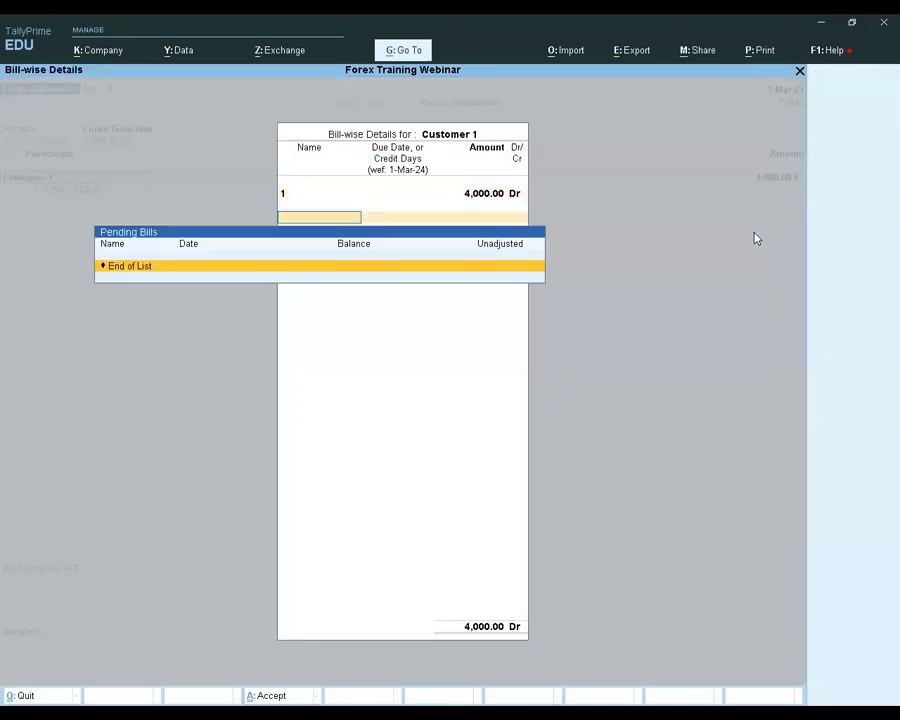
# Try to save the re-entered voucher and reopen Customer 1's bill-wise details to recheck the pending bill
pyautogui.press('Return')
pyautogui.press('Return')
pyautogui.press('Return')
pyautogui.press('Return')
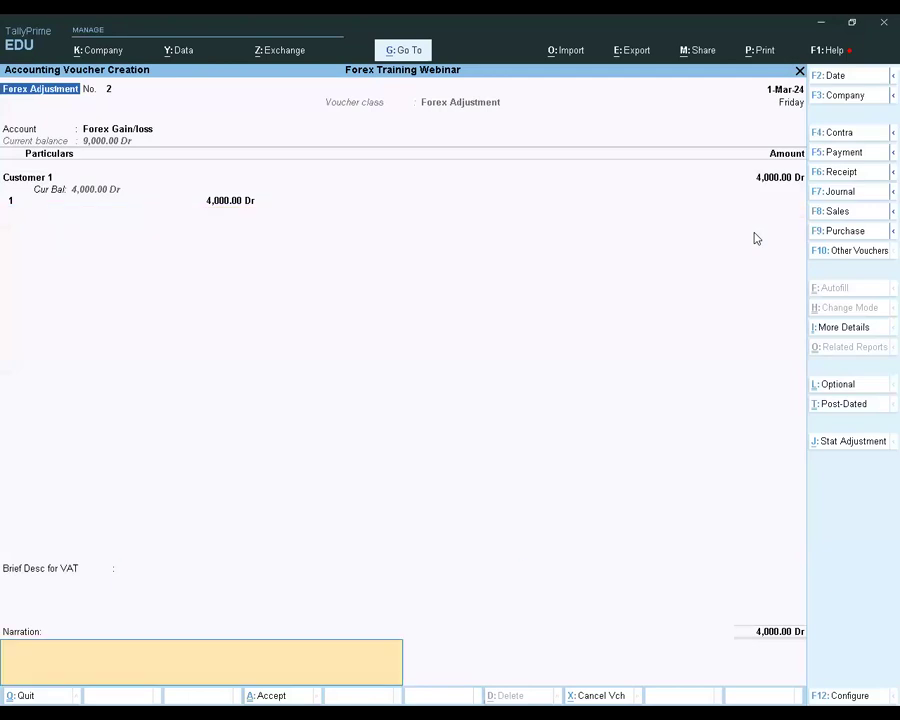
pyautogui.press('Return')
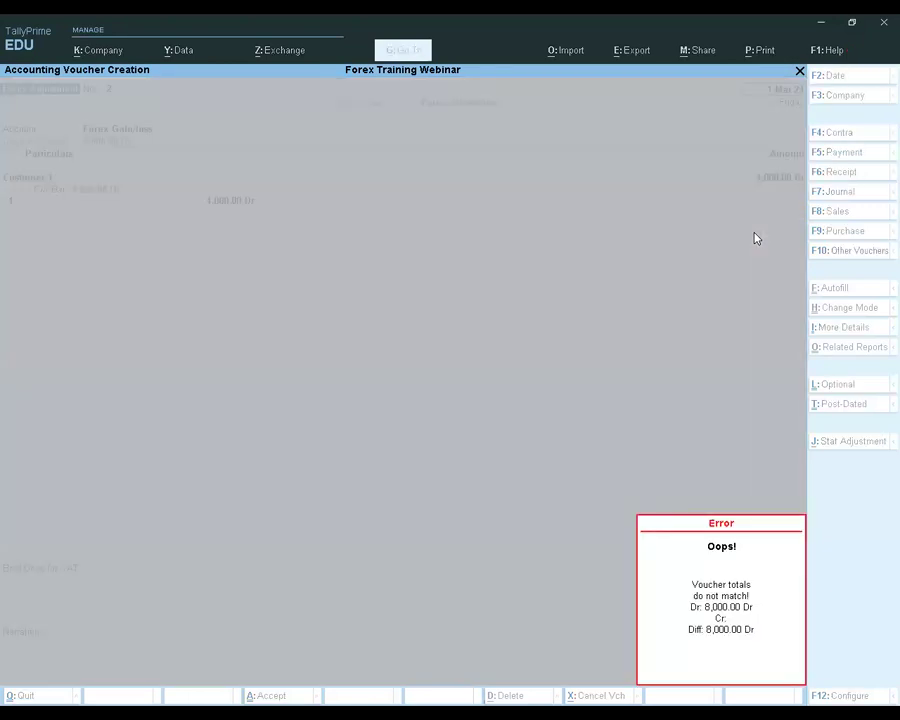
pyautogui.press('Return')
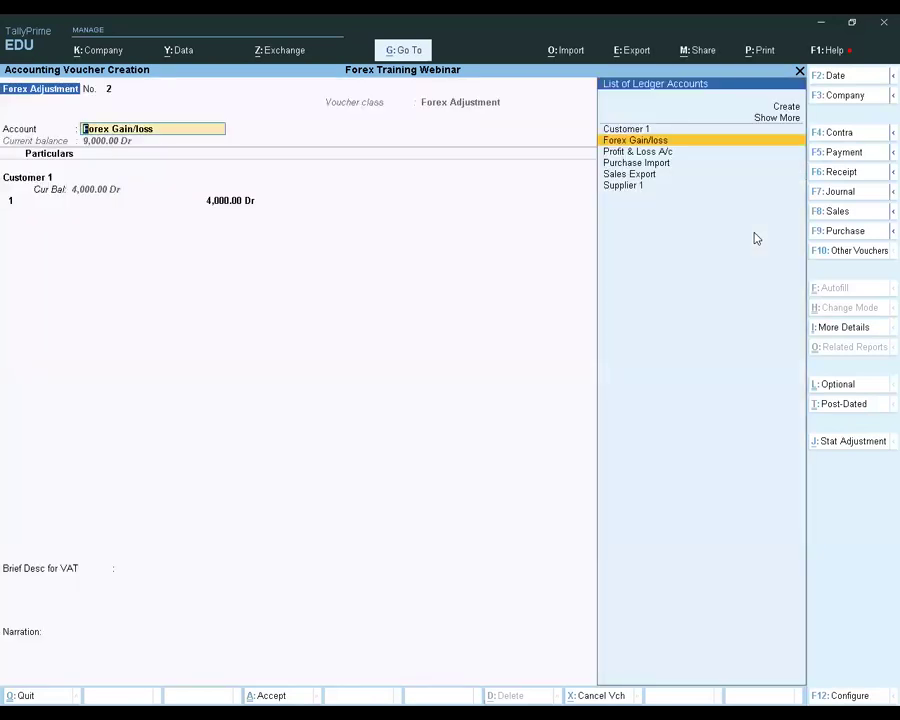
pyautogui.press('Return')
pyautogui.press('Return')
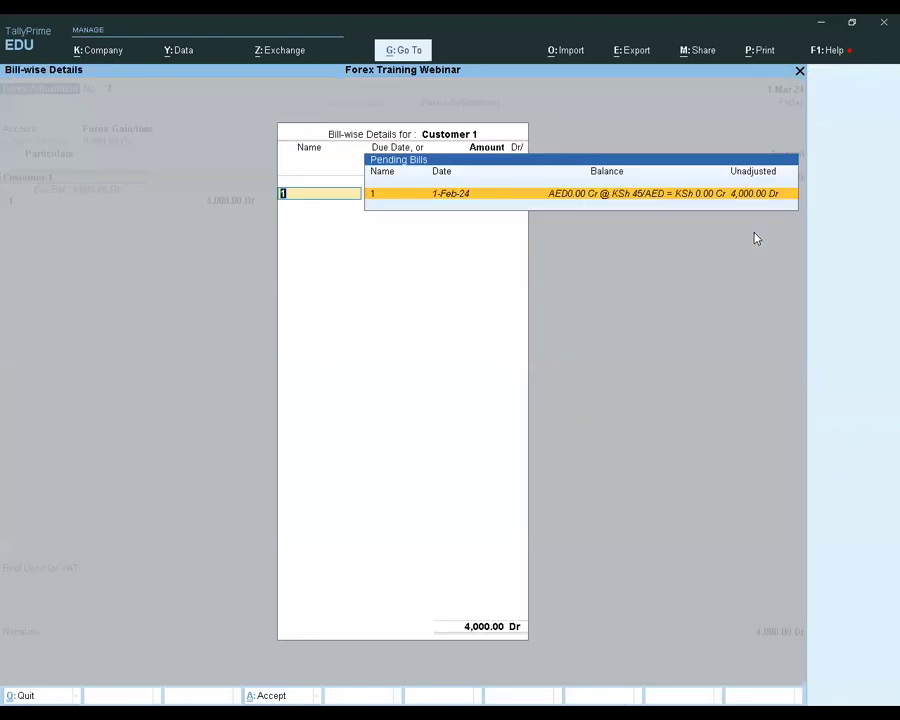
pyautogui.press('Return')
# Return to the voucher's account selection and start creating a new ledger from there
pyautogui.press('Up')
pyautogui.press('Up')
pyautogui.press('Up')
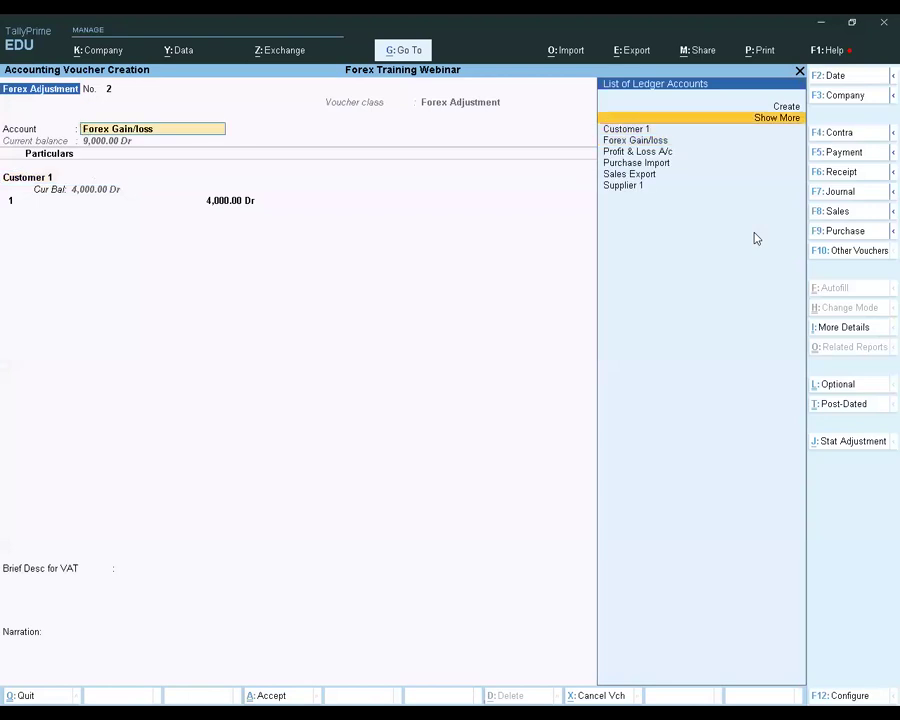
pyautogui.press('Down')
pyautogui.press('Down')
pyautogui.press('Up')
pyautogui.press('Up')
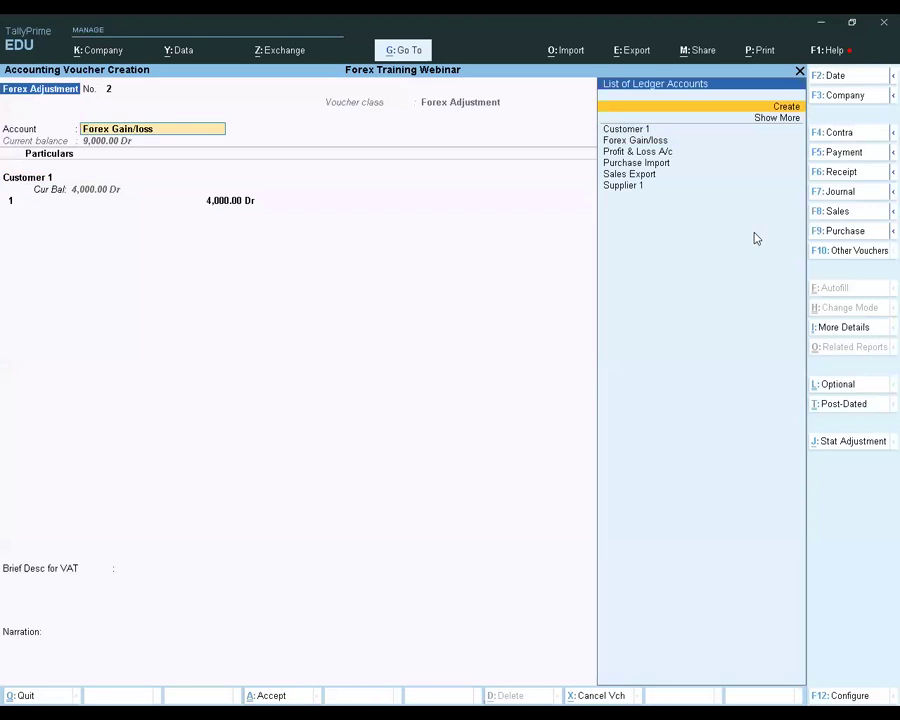
pyautogui.press('Return')
# Name the new ledger Forex Gain
pyautogui.write('Forex')
pyautogui.press('Return')
pyautogui.press('BackSpace')
pyautogui.press('Escape')
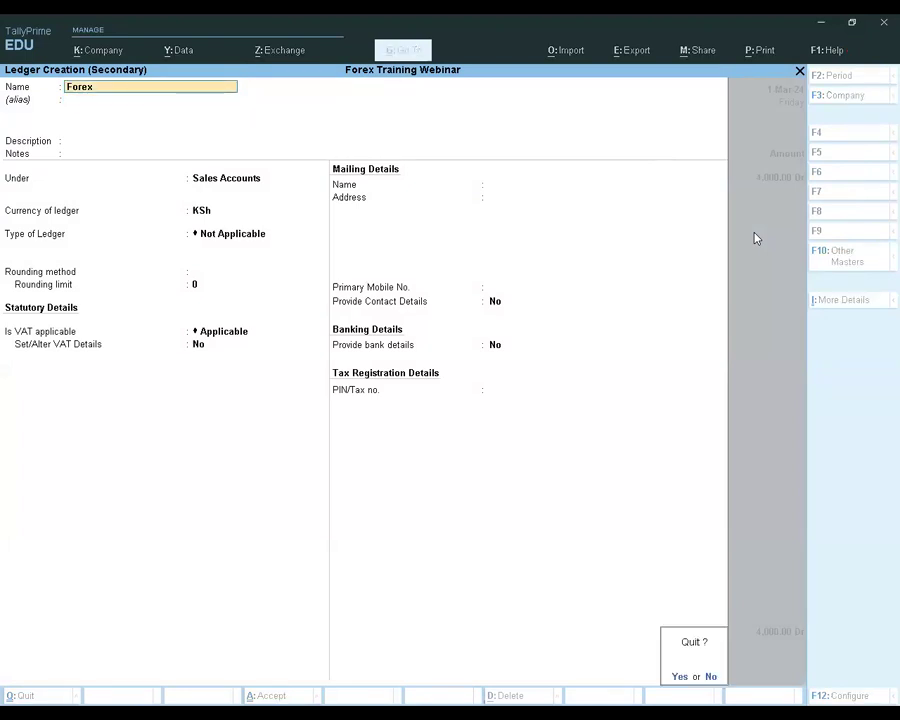
pyautogui.write('n')
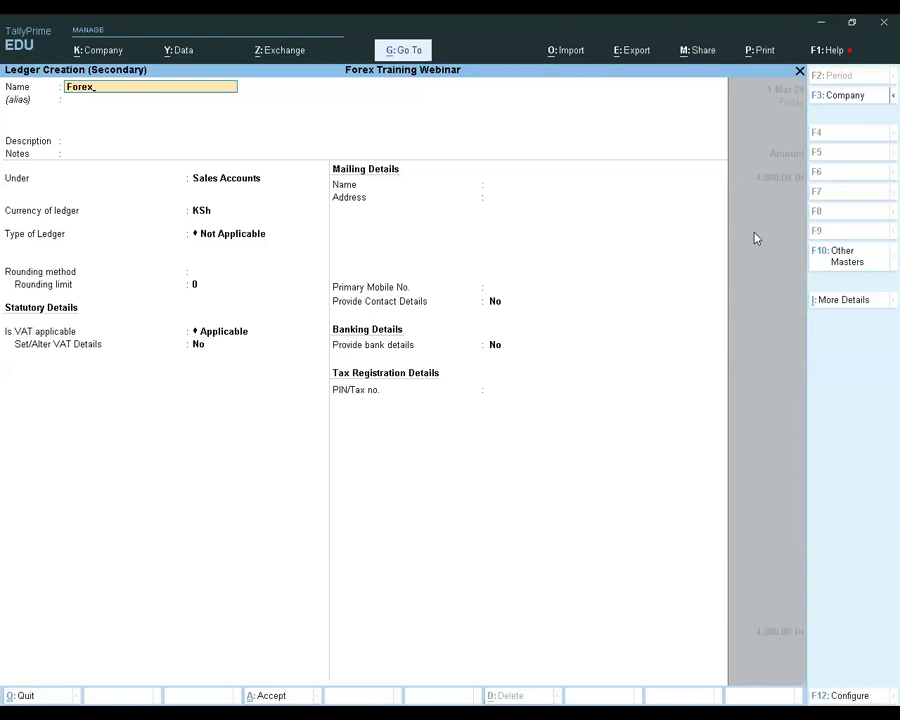
pyautogui.write(' Gain')
pyautogui.press('Return')
pyautogui.press('Return')
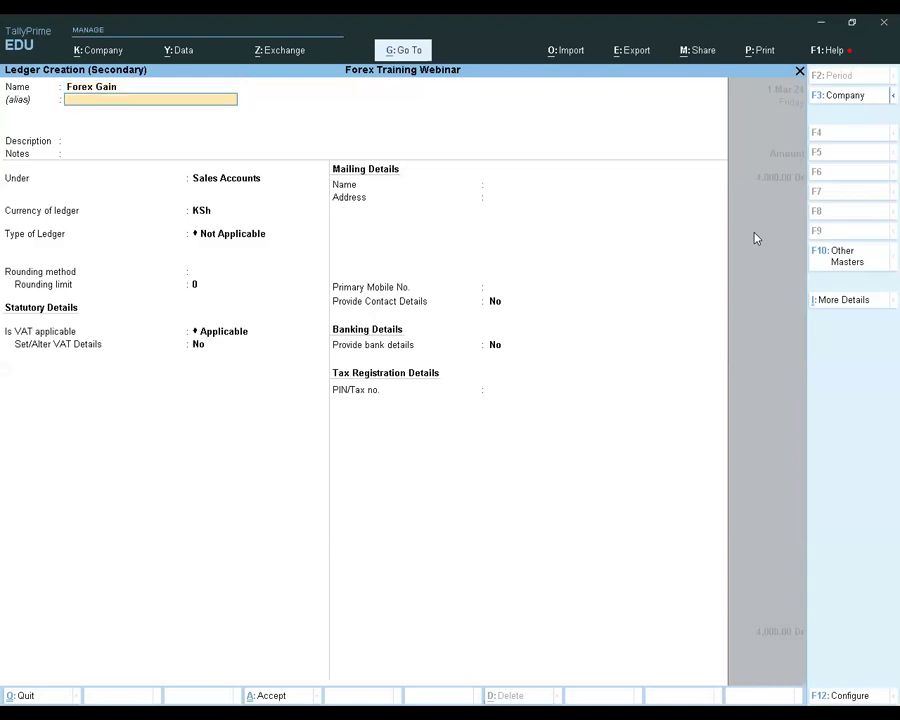
# Place the Forex Gain ledger under Indirect Incomes, keep the other defaults, and save it as the voucher's account
pyautogui.press('Return')
pyautogui.press('Return')
pyautogui.write('Ind')
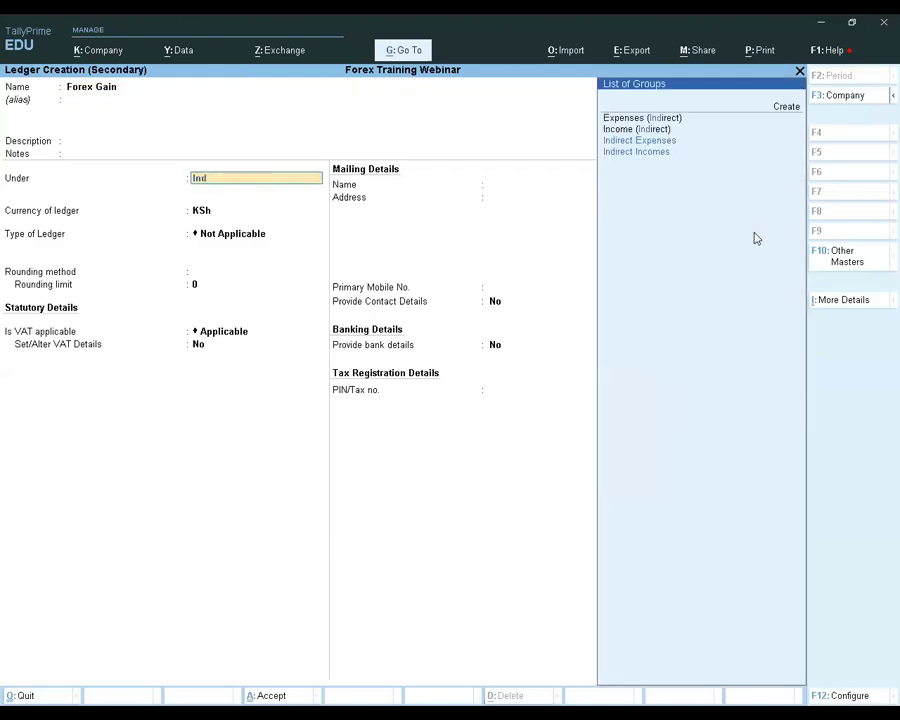
pyautogui.press('Down')
pyautogui.press('Return')
pyautogui.press('Return')
pyautogui.press('Return')
pyautogui.press('Return')
pyautogui.press('Return')
pyautogui.press('Return')
pyautogui.press('Return')
pyautogui.press('Return')
pyautogui.press('Return')
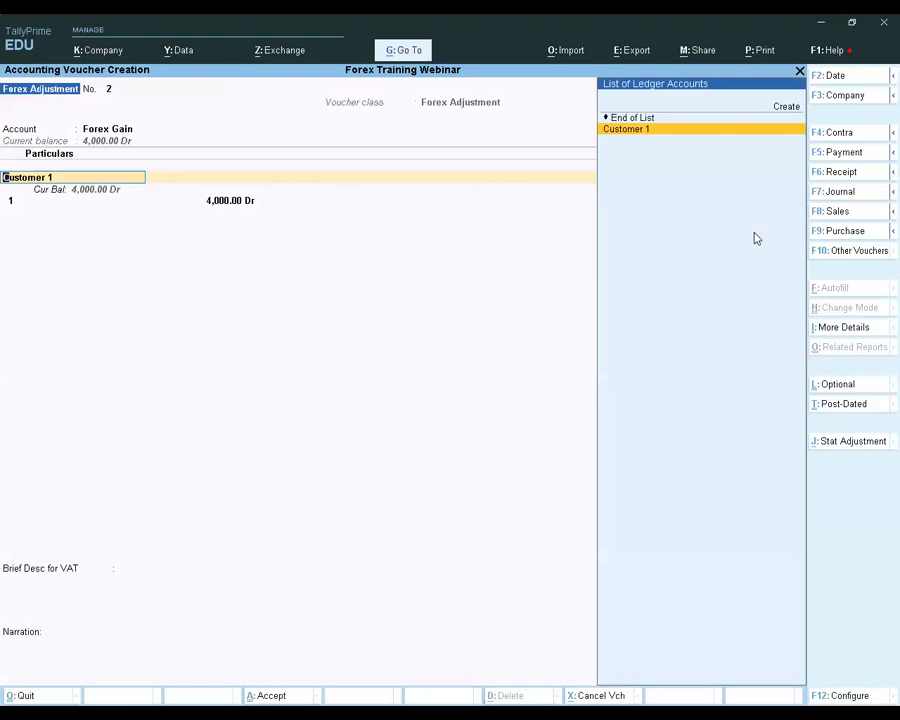
# Keep Customer 1 with 4,000.00 Dr against bill 1 and complete the Forex Gain voucher up to its save confirmation
pyautogui.press('Return')
pyautogui.press('Return')
pyautogui.press('Return')
pyautogui.press('Return')
pyautogui.press('Return')
pyautogui.press('Return')
pyautogui.press('Return')
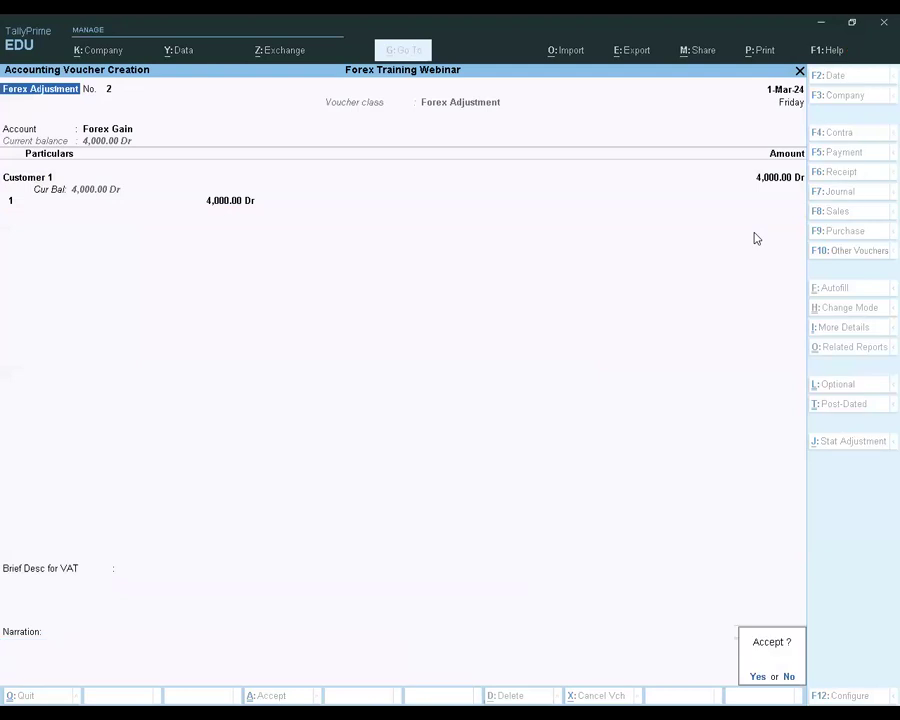
# Decline saving the voucher and go through its Forex Gain account and Customer 1's bill-wise details again
pyautogui.press('n')
pyautogui.hotkey('ctrl', 'n')
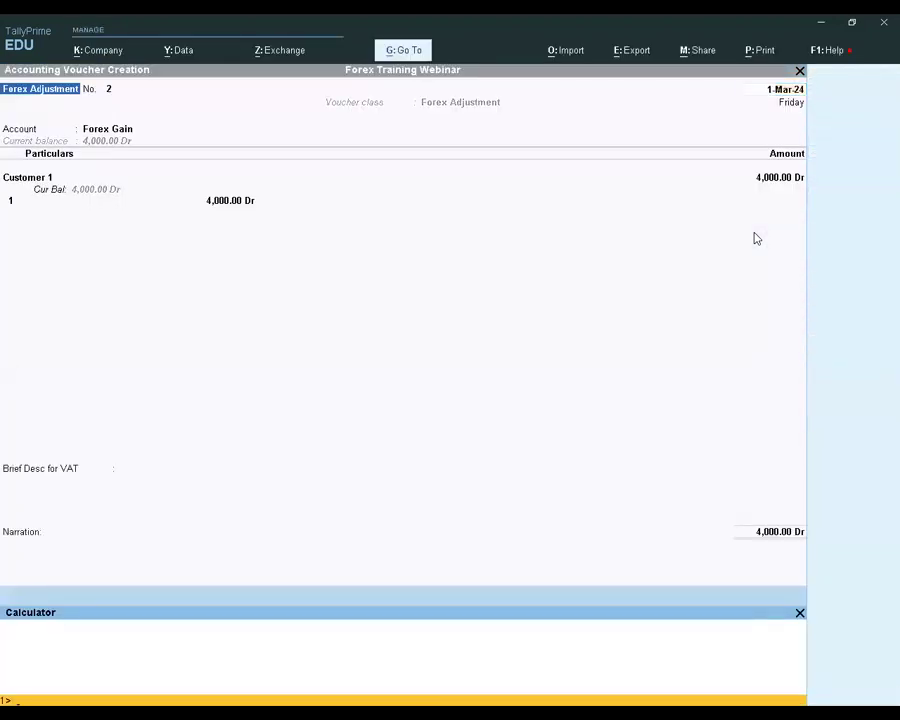
pyautogui.press('Escape')
pyautogui.press('Return')
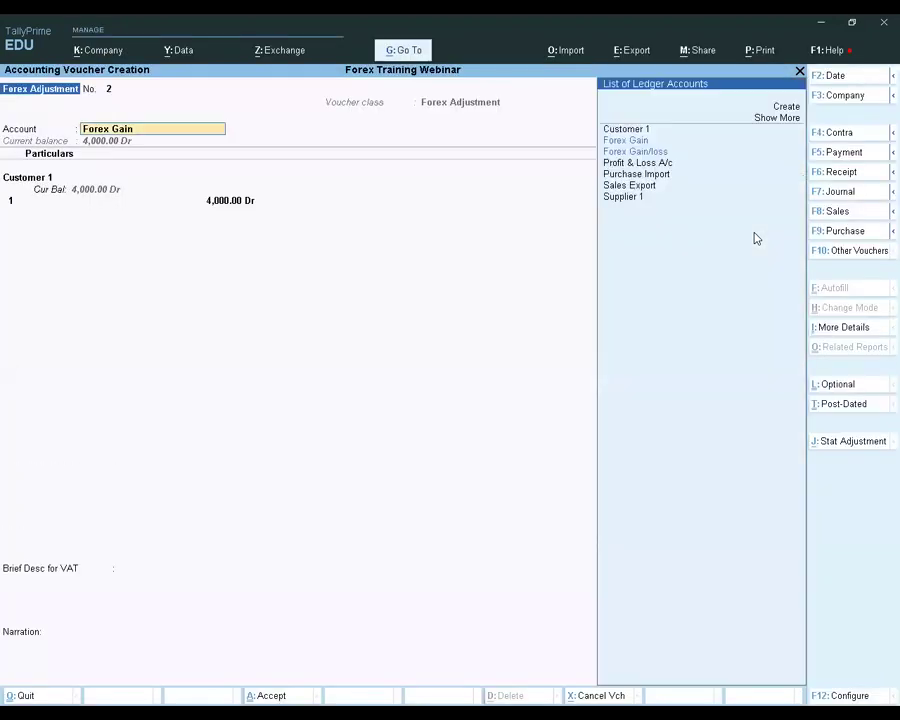
pyautogui.press('Return')
pyautogui.press('Return')
pyautogui.press('Return')
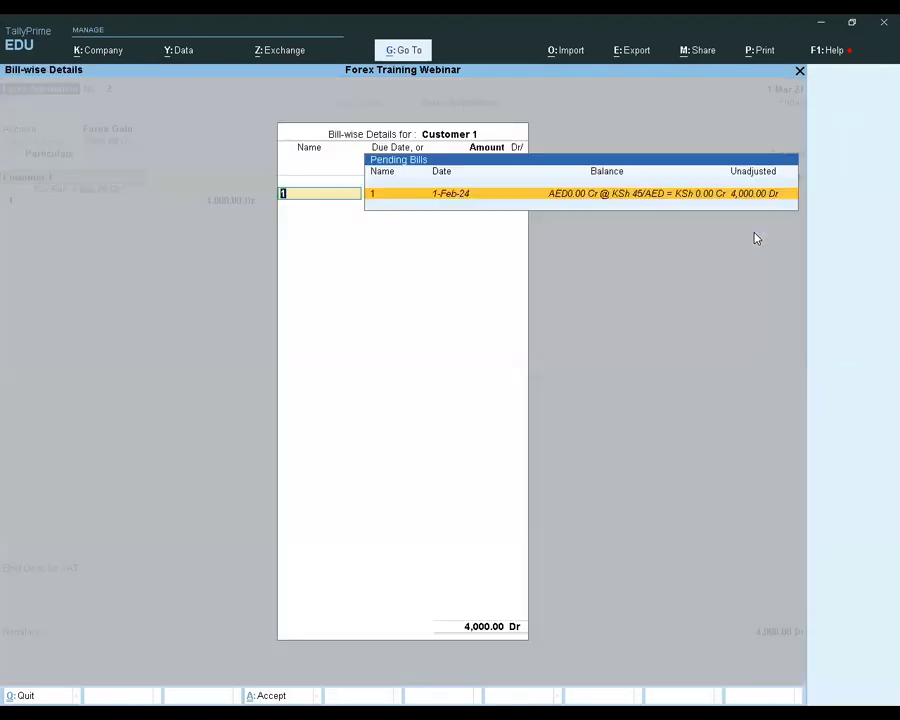
pyautogui.press('Return')
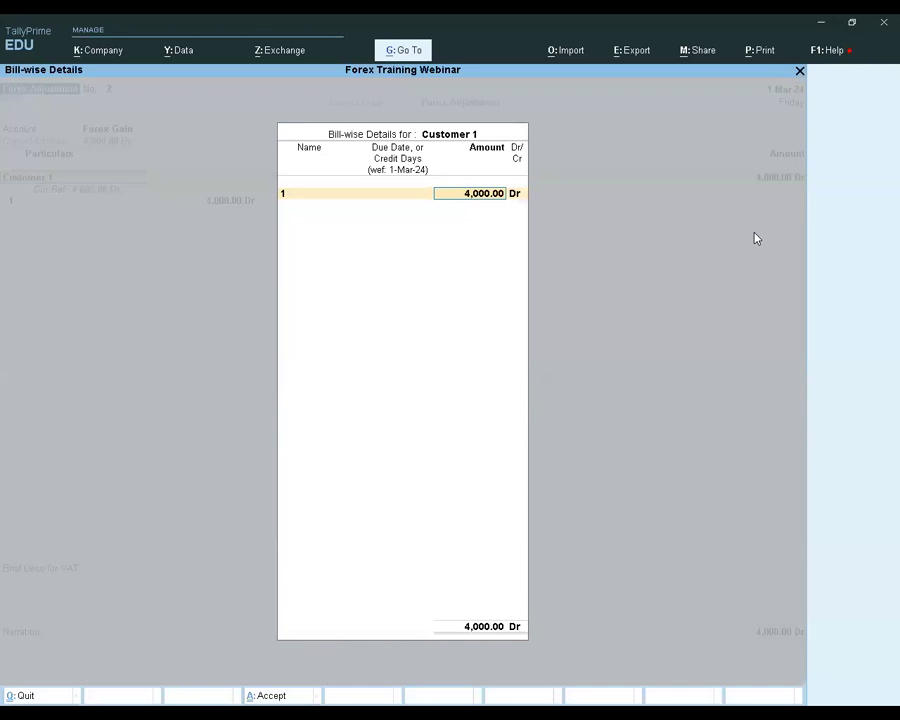
pyautogui.press('Return')
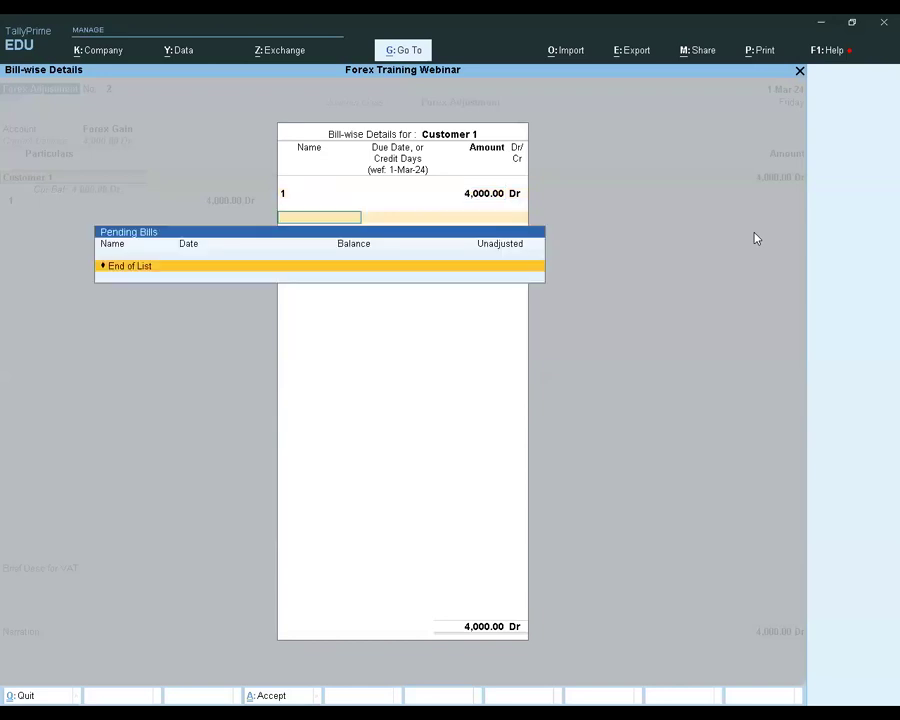
pyautogui.press('Return')
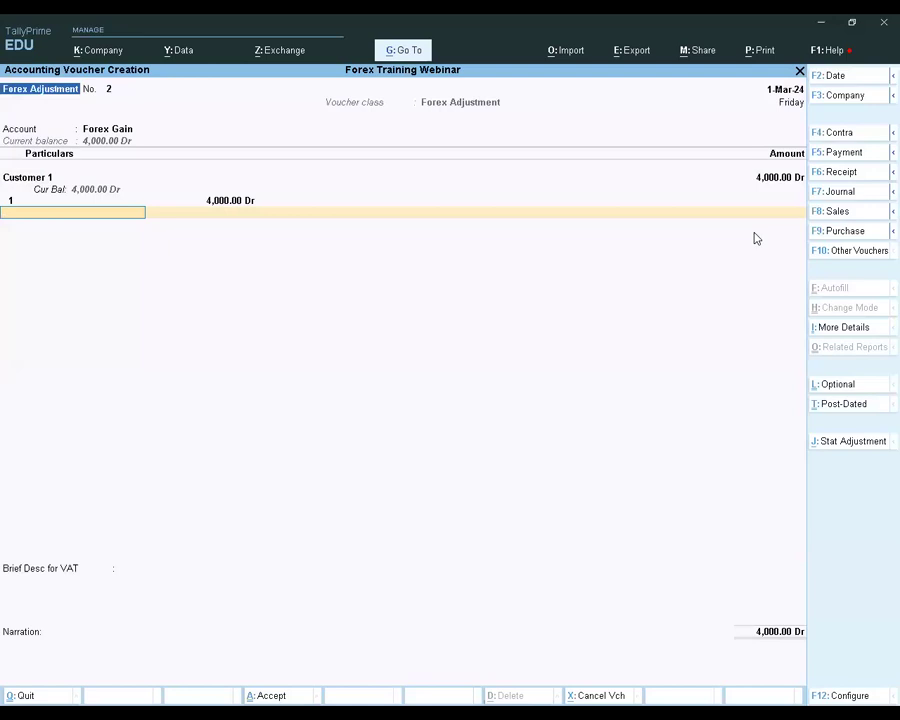
# Quit the Forex Adjustment voucher without saving it
pyautogui.press('Escape')
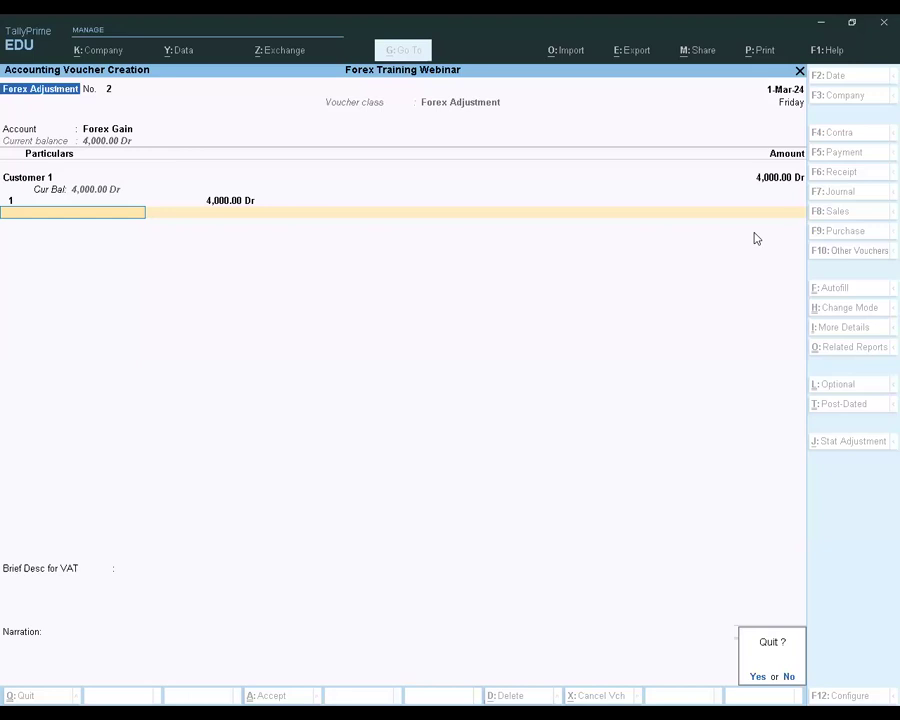
pyautogui.press('n')
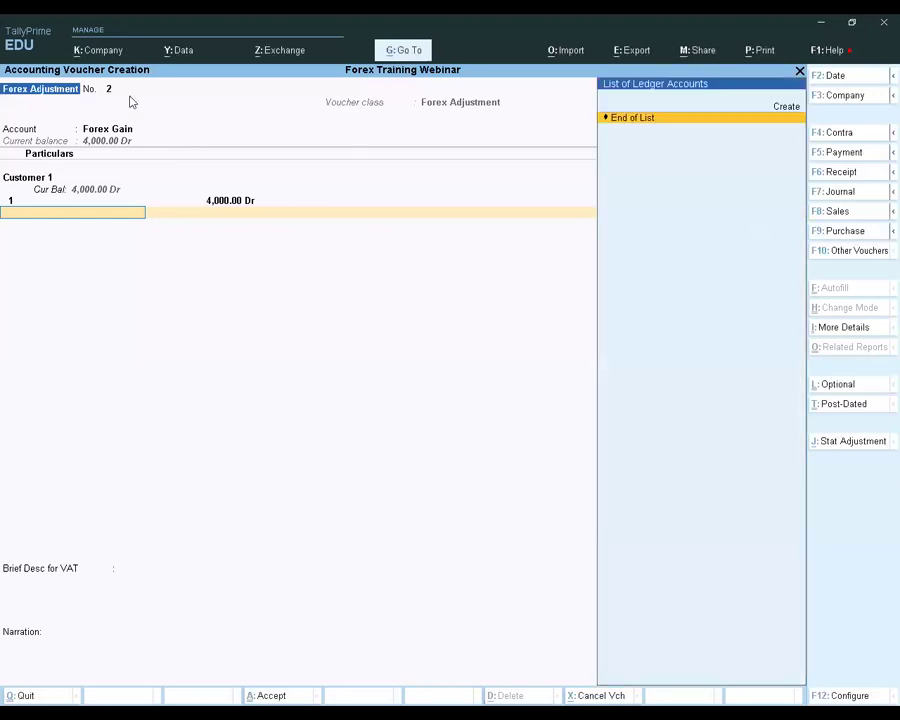
pyautogui.press('Return')
pyautogui.press('Return')
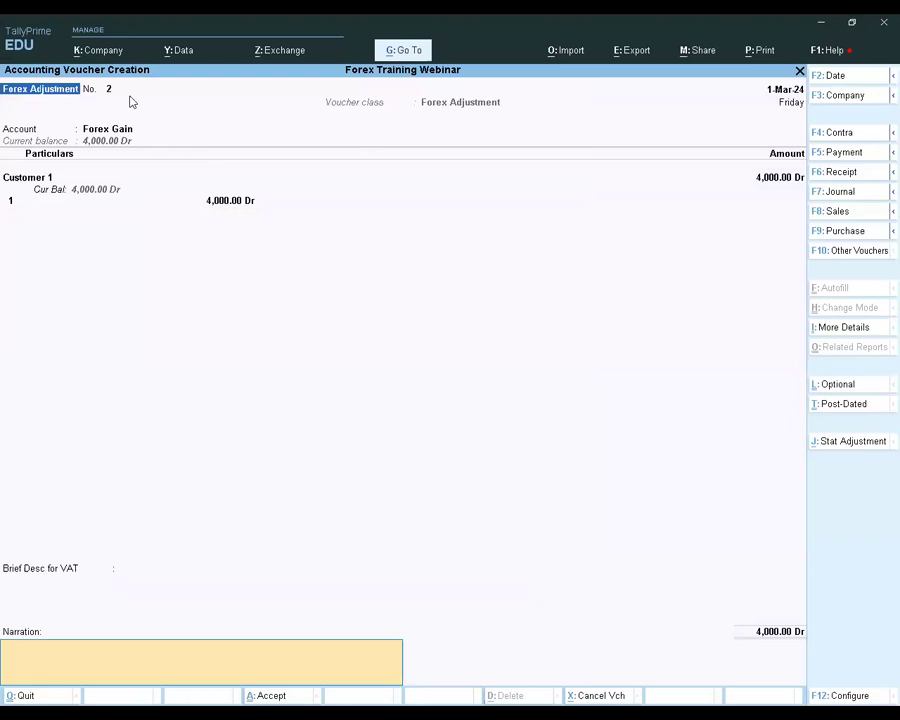
pyautogui.press('Escape')
pyautogui.press('y')
# Open the Balance Sheet, check the Unadjusted Forex Gain/Loss line, and close the report
pyautogui.press('Down')
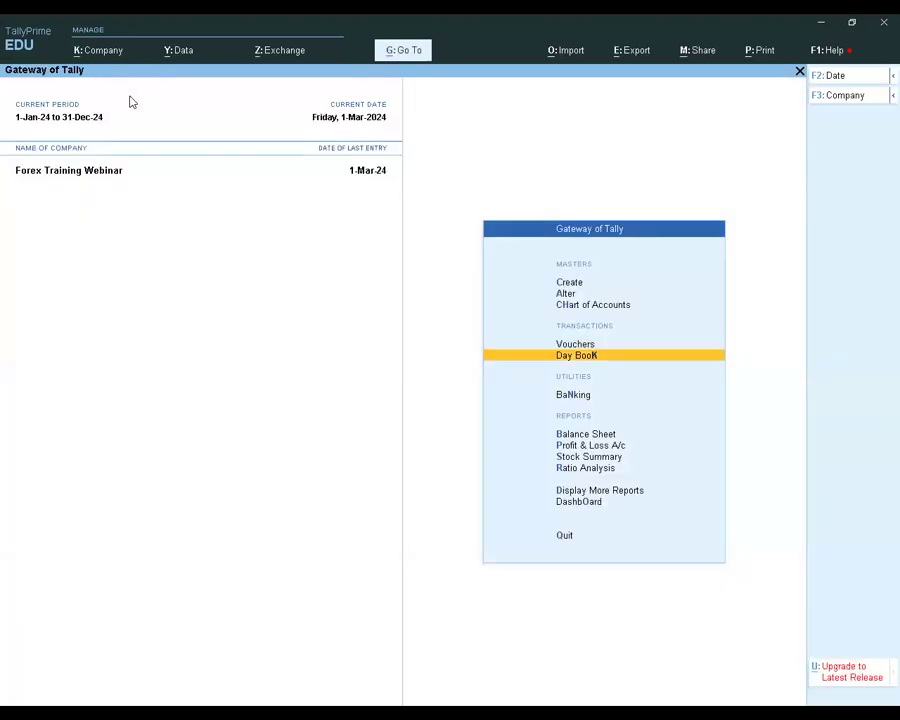
pyautogui.press('Down')
pyautogui.press('Down')
pyautogui.press('Down')
pyautogui.press('Up')
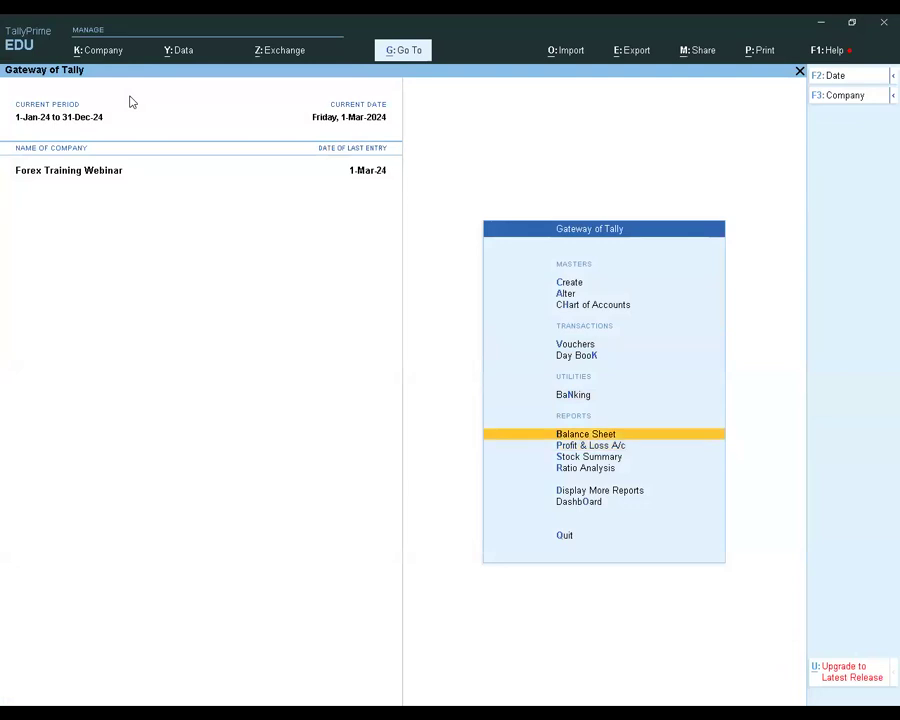
pyautogui.press('Return')
pyautogui.press('Down')
pyautogui.press('Down')
pyautogui.press('Down')
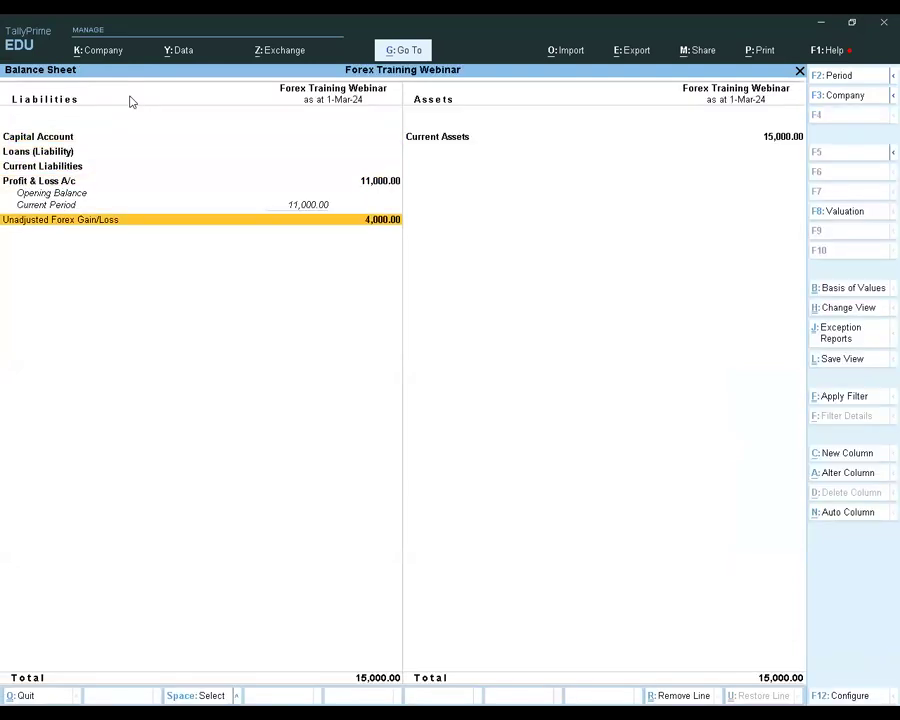
pyautogui.press('Escape')
# Open the Profit & Loss A/c to check the income and expense figures, and return to the Gateway of Tally
pyautogui.press('Down')
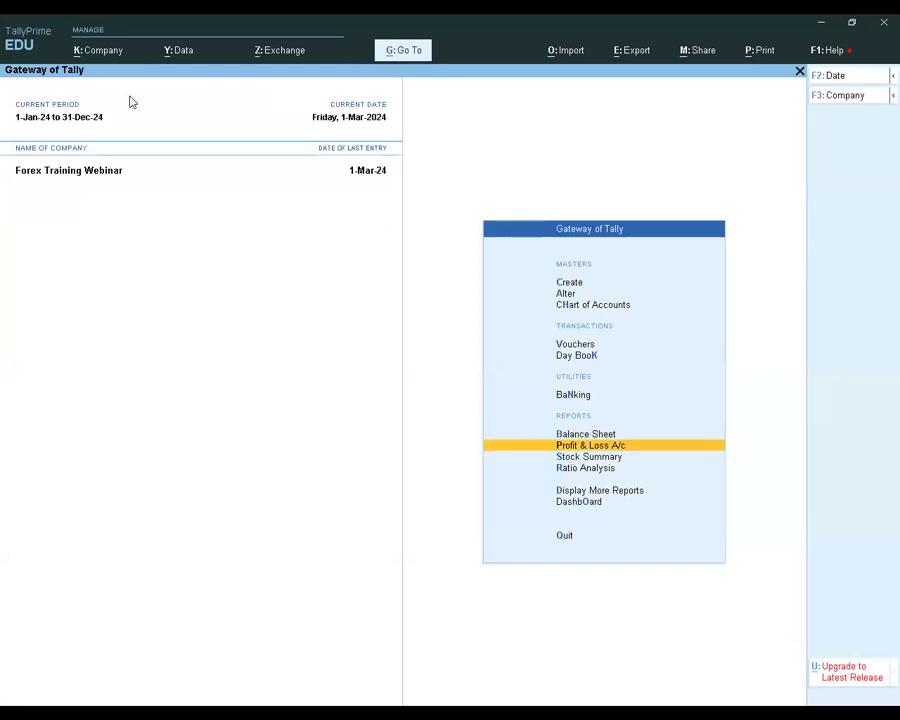
pyautogui.press('Return')
pyautogui.press('Down')
pyautogui.press('Down')
pyautogui.press('Down')
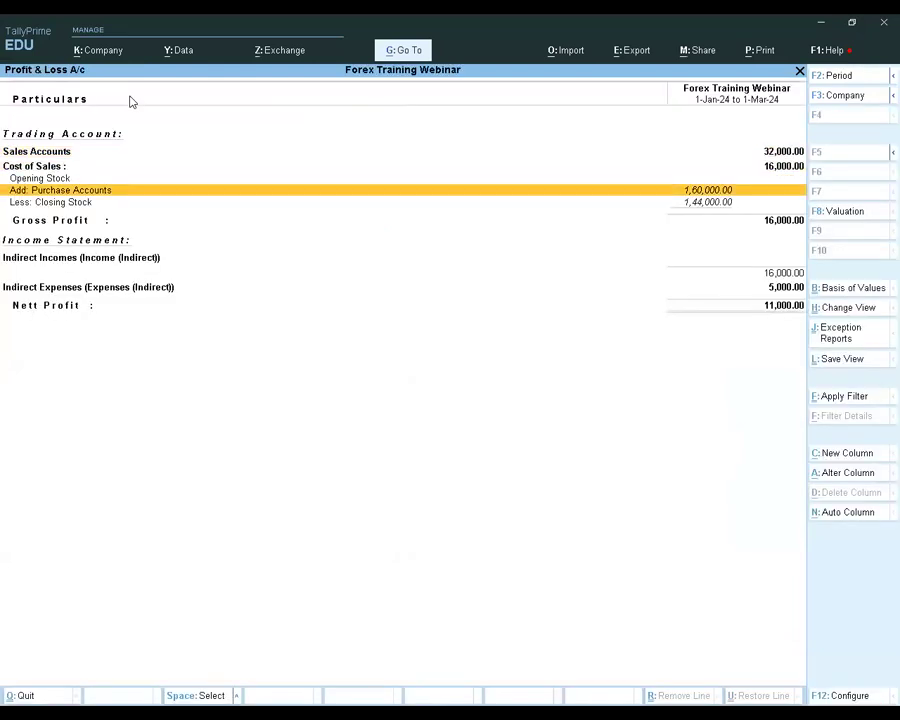
pyautogui.press('Escape')
pyautogui.press('Up')
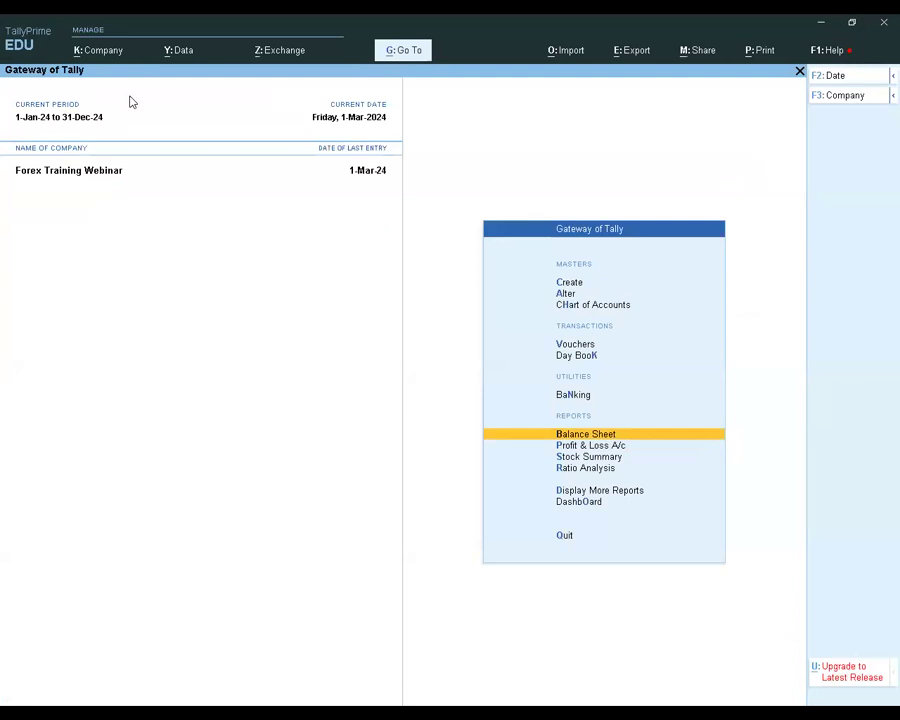
# Open the Balance Sheet, check the Unadjusted Forex Gain/Loss line, and close the report
pyautogui.press('Return')
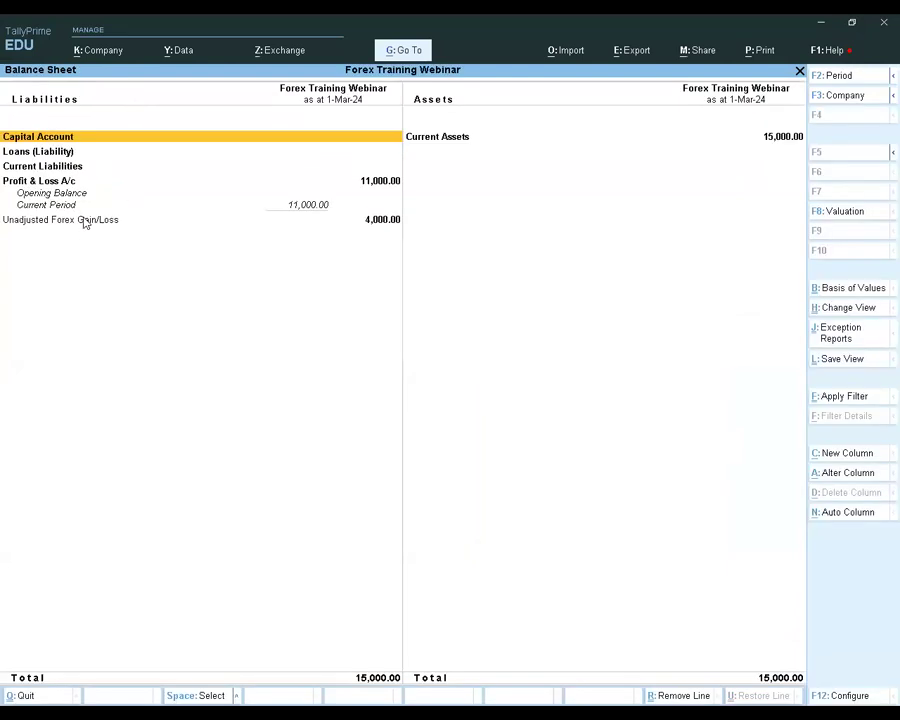
pyautogui.click(368, 220)
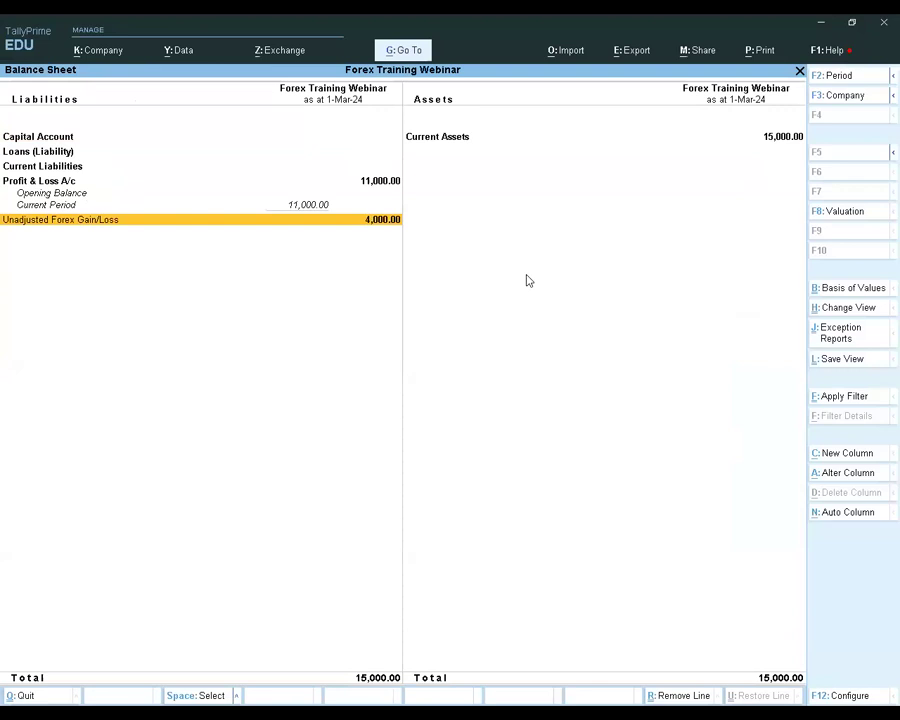
pyautogui.press('Escape')
# Start creating a new ledger master and name it Usd Equity Bank
pyautogui.press('Down')
pyautogui.press('Up')
pyautogui.press('Up')
pyautogui.press('Up')
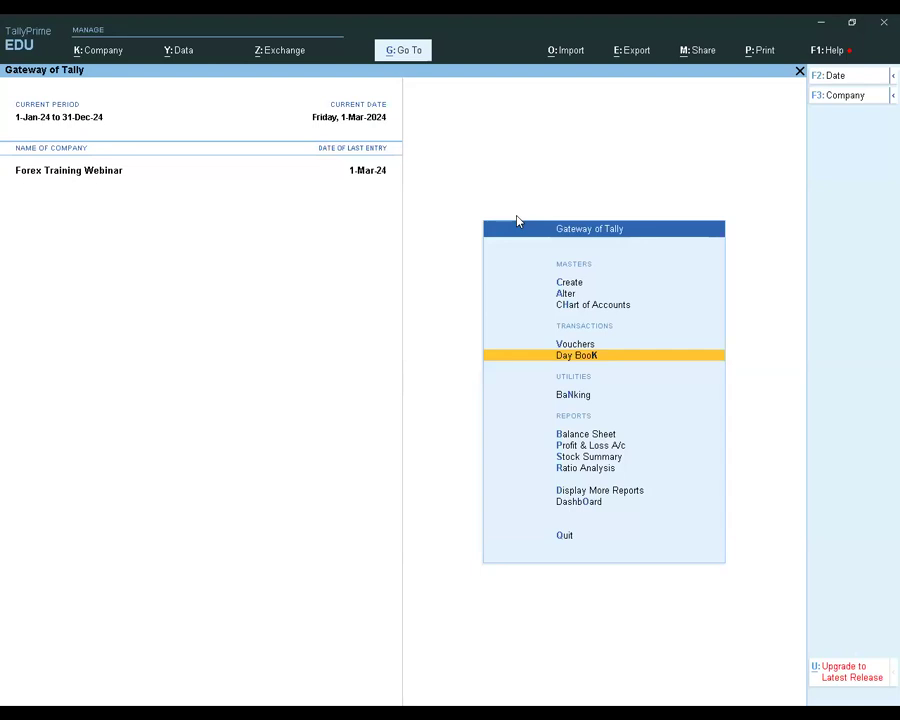
pyautogui.press('Up')
pyautogui.press('Up')
pyautogui.press('Up')
pyautogui.press('Up')
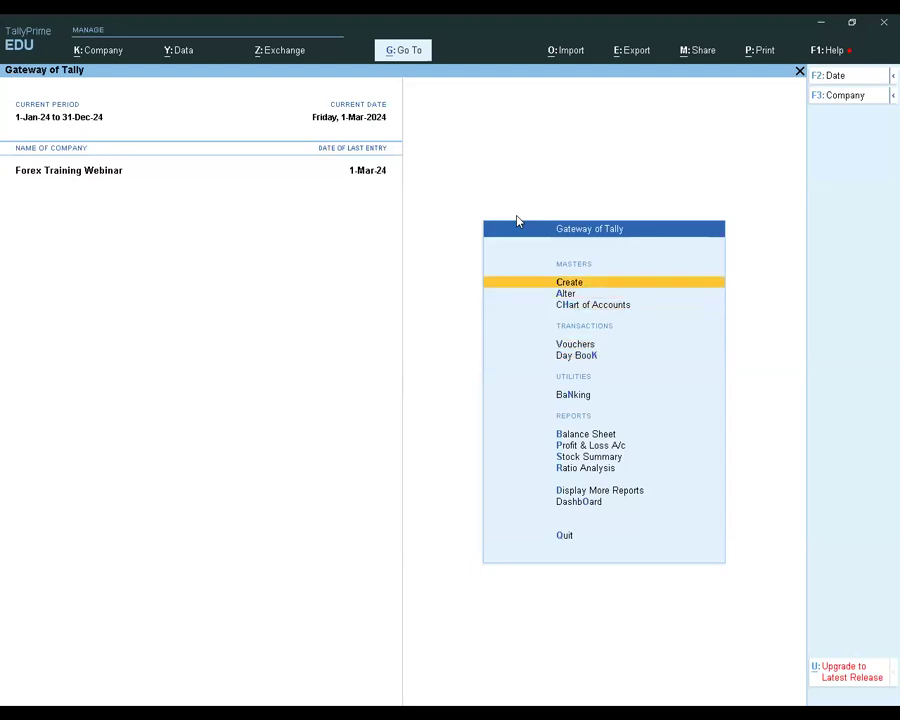
pyautogui.press('Return')
pyautogui.press('Down')
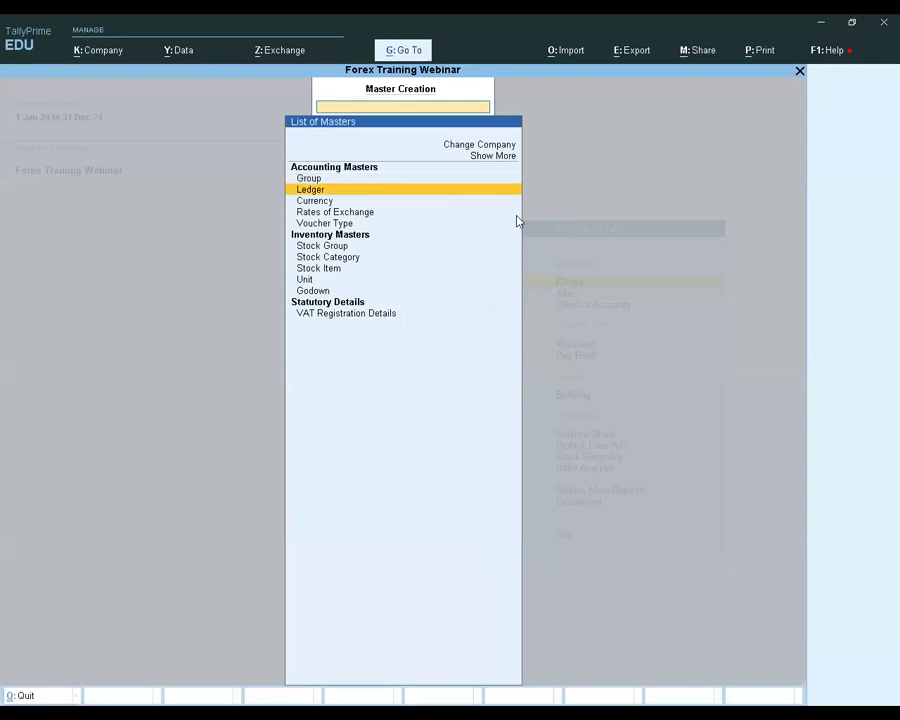
pyautogui.press('Return')
pyautogui.write('Usd Equity Bank')
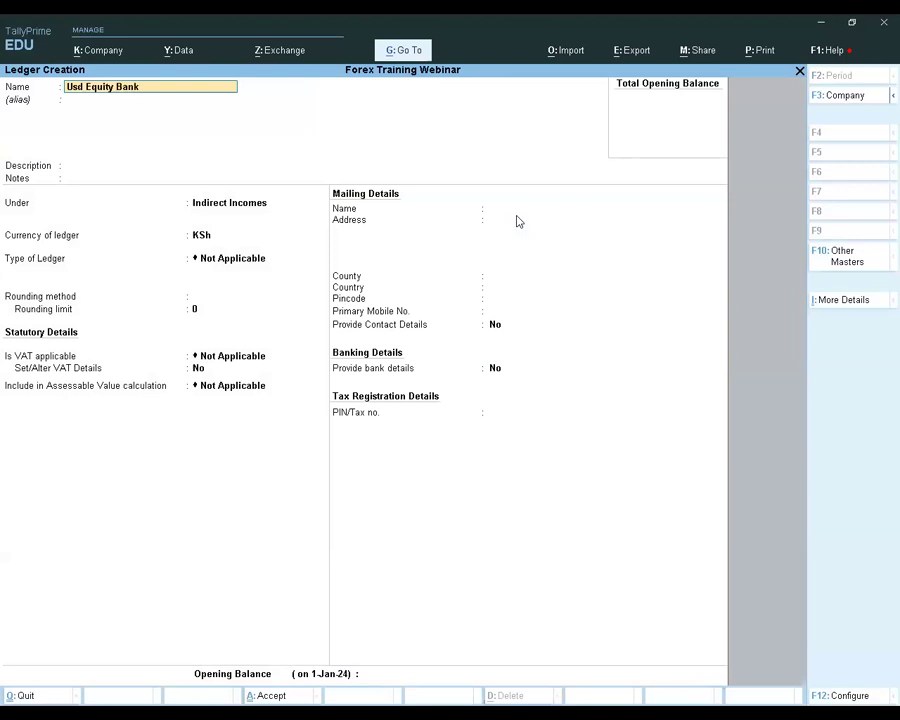
# Place the new ledger under the Bank Accounts group and go to its currency setting
pyautogui.press('Return')
pyautogui.press('Return')
pyautogui.press('Return')
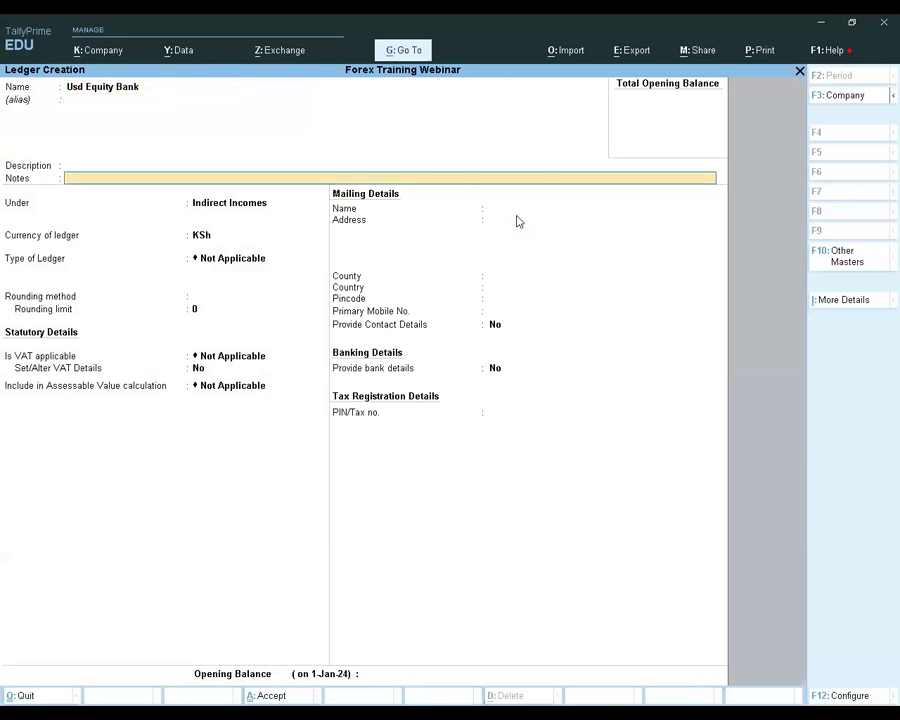
pyautogui.press('Return')
pyautogui.write('Bank')
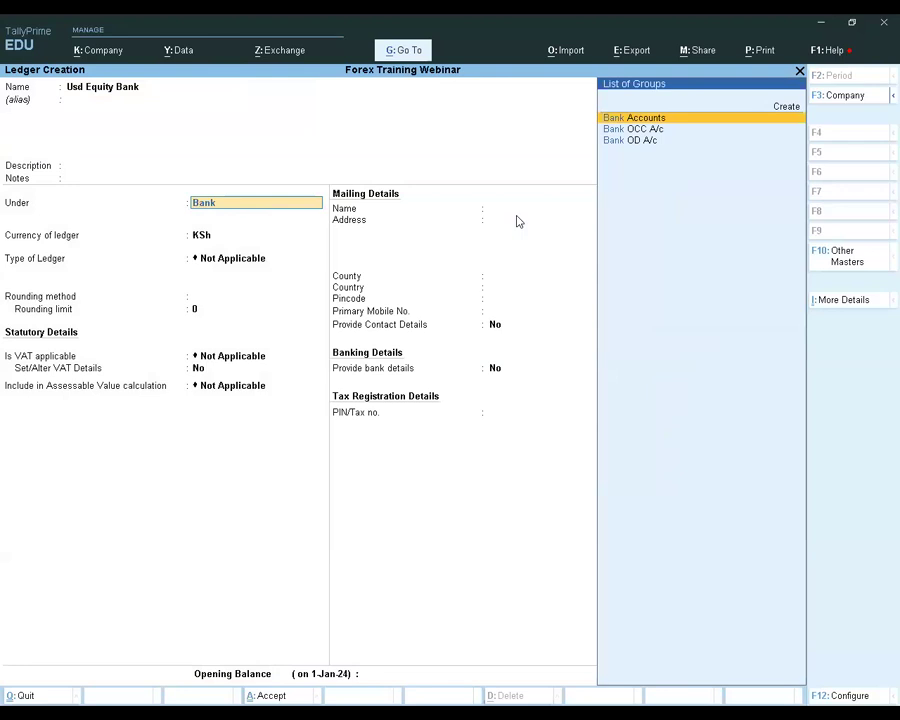
pyautogui.press('Return')
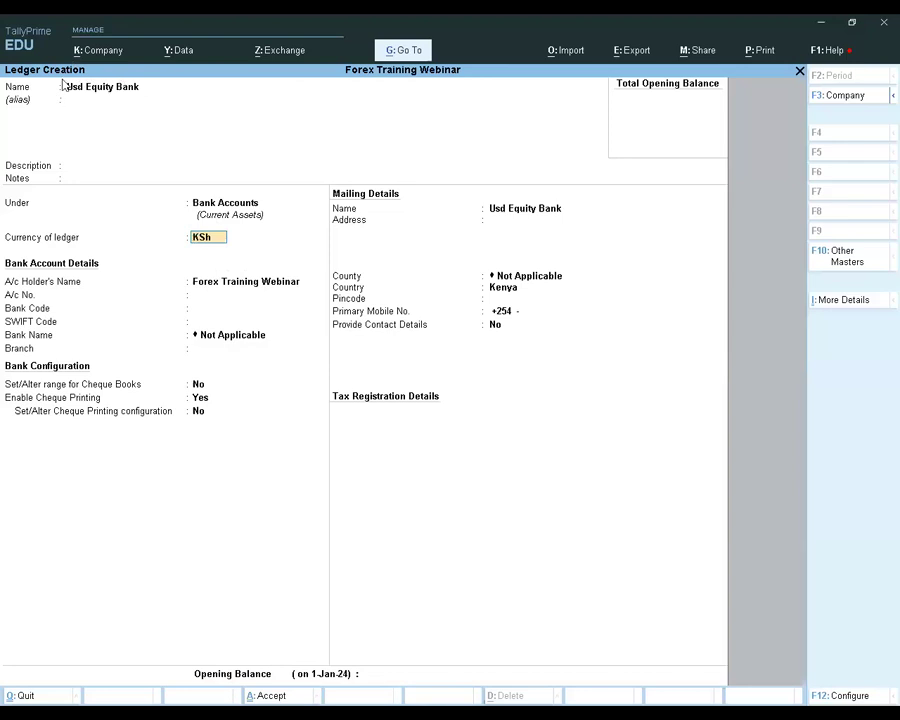
# Abandon the Usd Equity Bank ledger without saving it and return to the Gateway of Tally
pyautogui.press('Escape')
pyautogui.press('Escape')
pyautogui.press('Return')
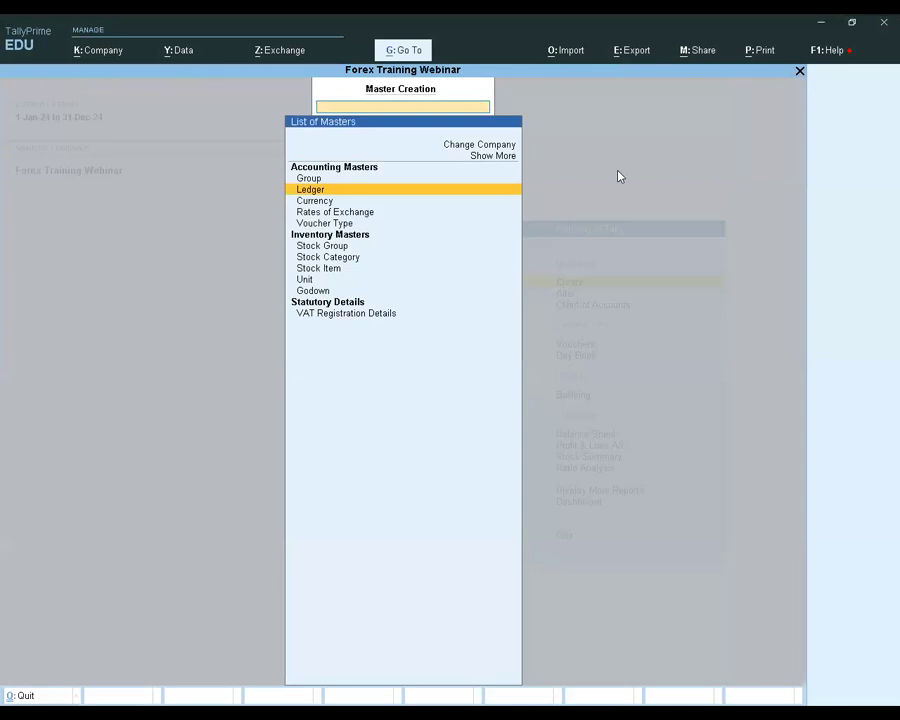
pyautogui.press('Escape')
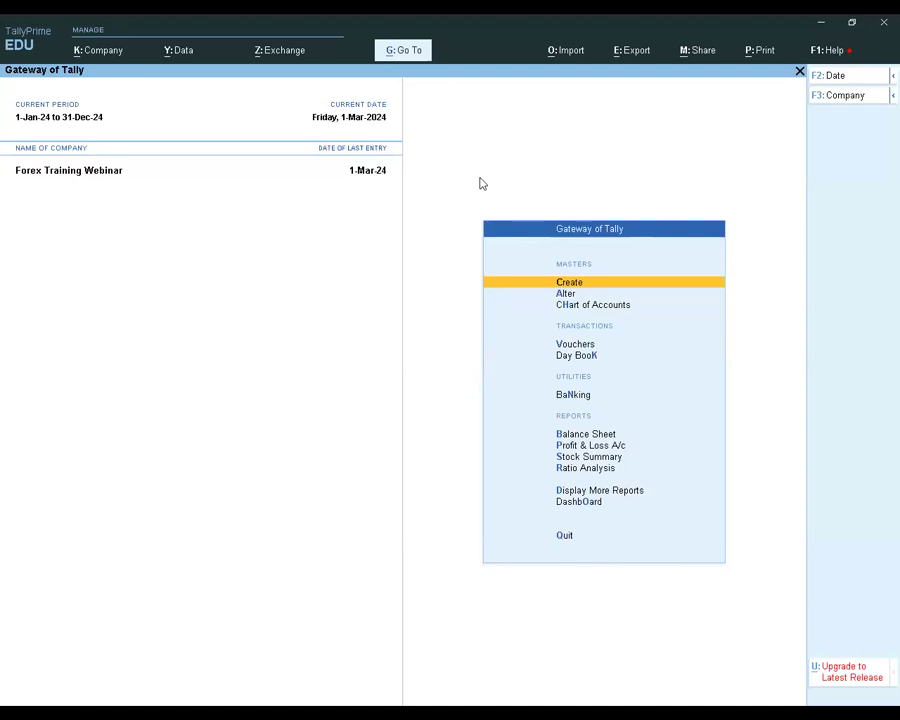
pyautogui.press('Return')
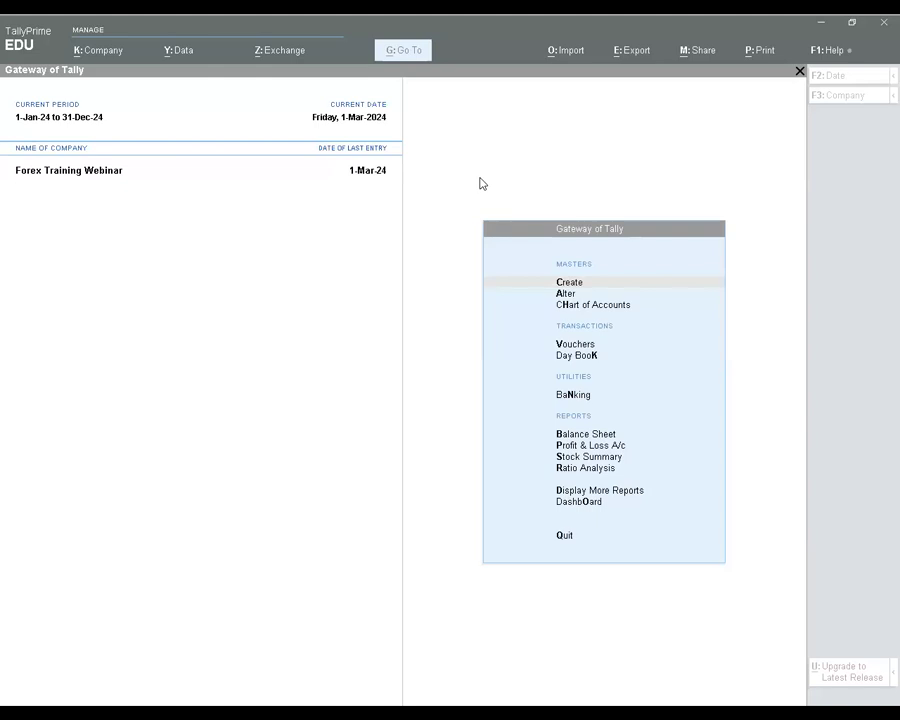
# Open the Forex Gain/loss ledger for alteration, check its group, and leave it without changes
pyautogui.click(563, 294)
pyautogui.press('Down')
pyautogui.press('Return')
pyautogui.press('Down')
pyautogui.press('Down')
pyautogui.press('Down')
pyautogui.press('Return')
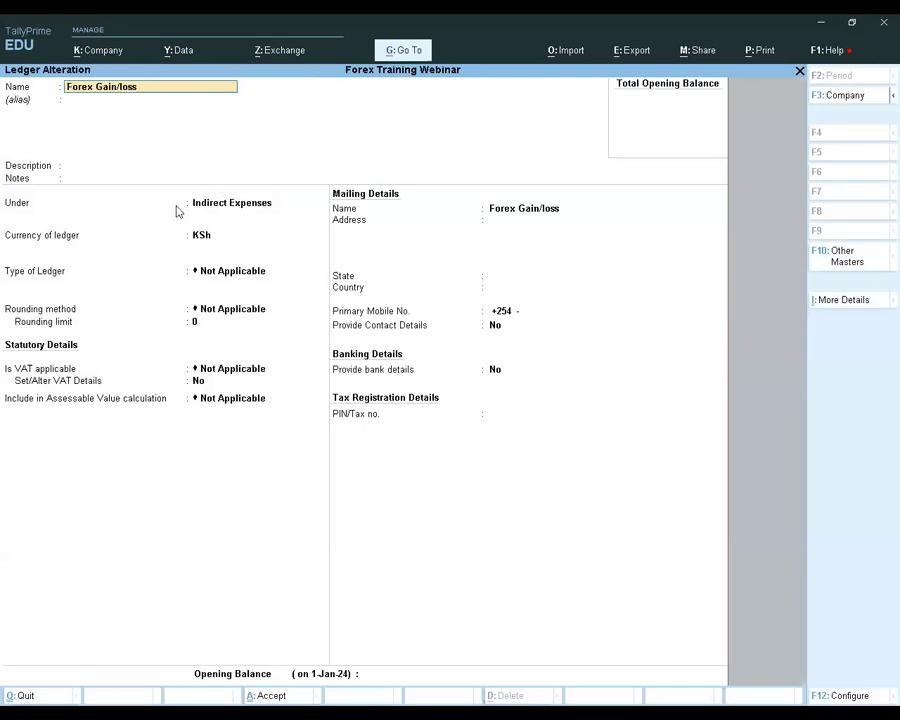
pyautogui.press('Escape')
pyautogui.press('Escape')
pyautogui.press('y')
pyautogui.press('Escape')
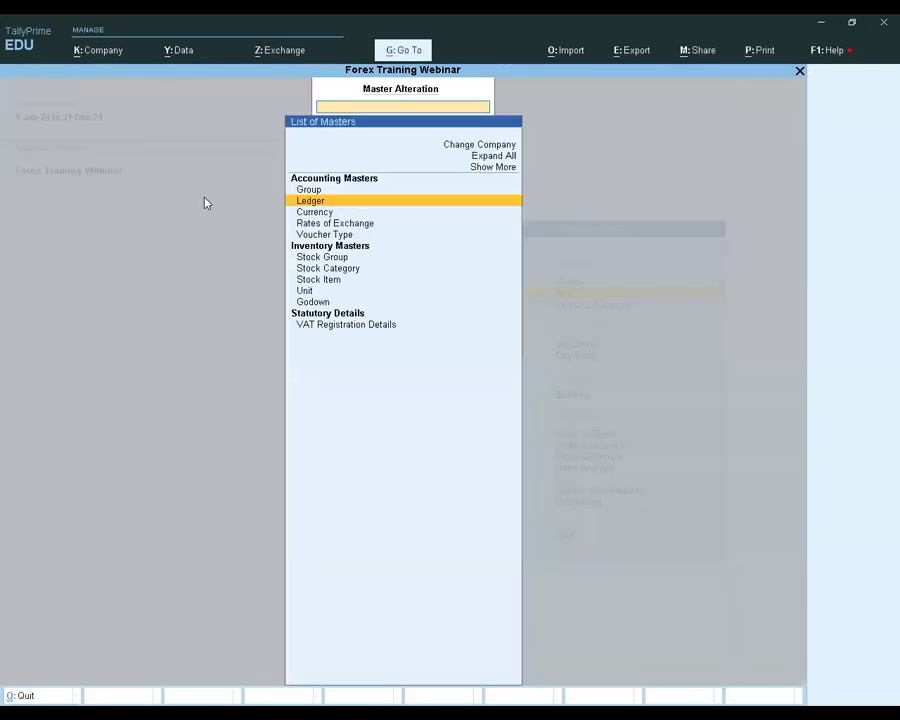
pyautogui.press('Escape')
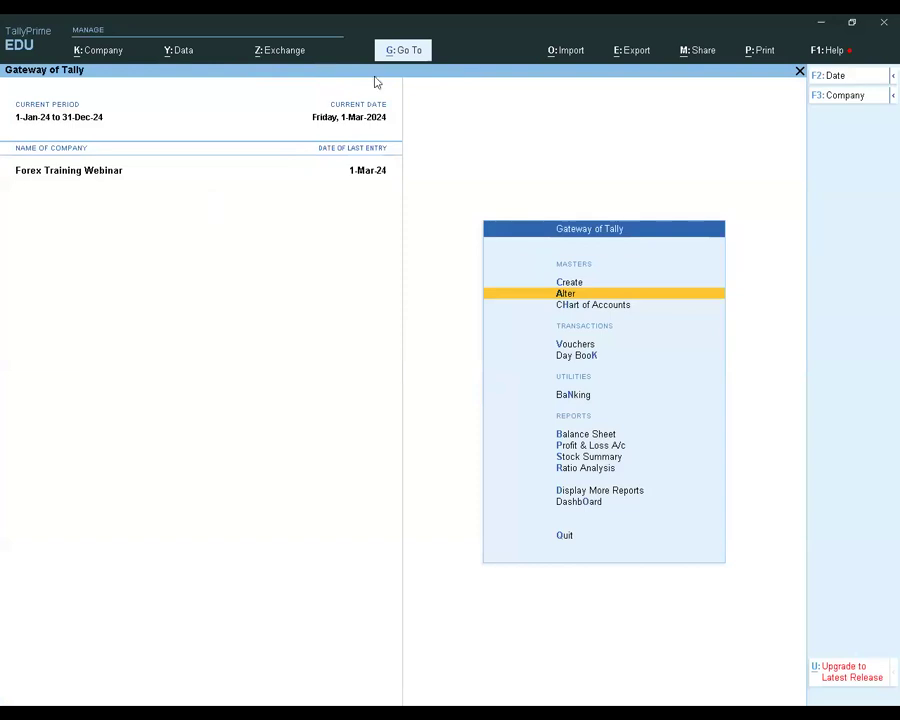
# Open Supplier 1's ledger vouchers from Account Books and examine the Forex Gain/loss entry
pyautogui.hotkey('alt', 'g')
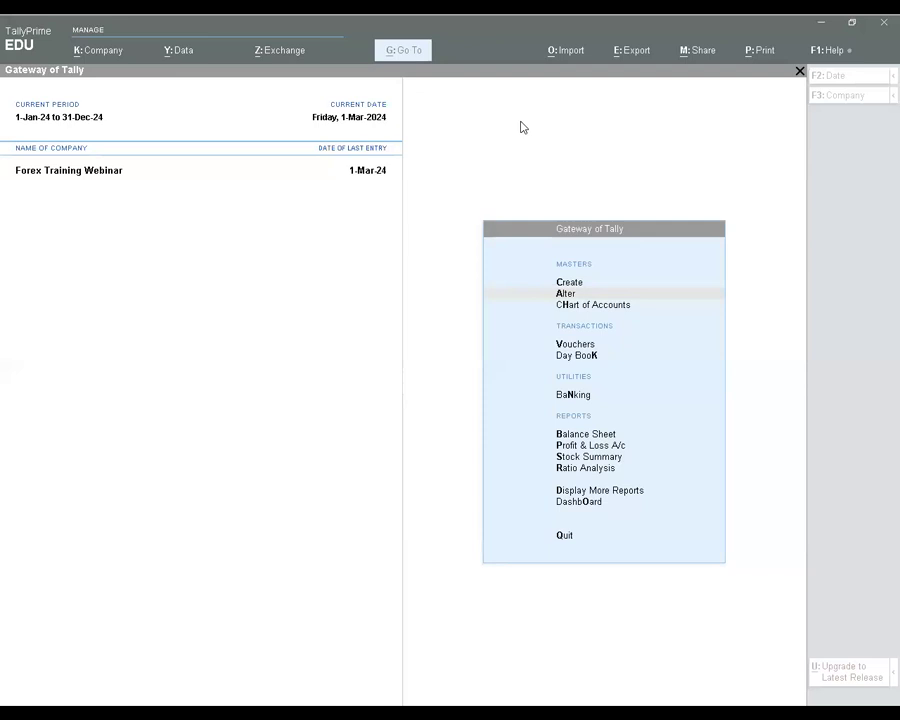
pyautogui.click(568, 491)
pyautogui.press('Down')
pyautogui.press('Down')
pyautogui.press('Down')
pyautogui.press('Down')
pyautogui.press('Return')
pyautogui.press('Down')
pyautogui.press('Return')
pyautogui.press('Down')
pyautogui.press('Down')
pyautogui.press('Down')
pyautogui.press('Down')
pyautogui.press('Down')
pyautogui.press('Down')
pyautogui.press('Down')
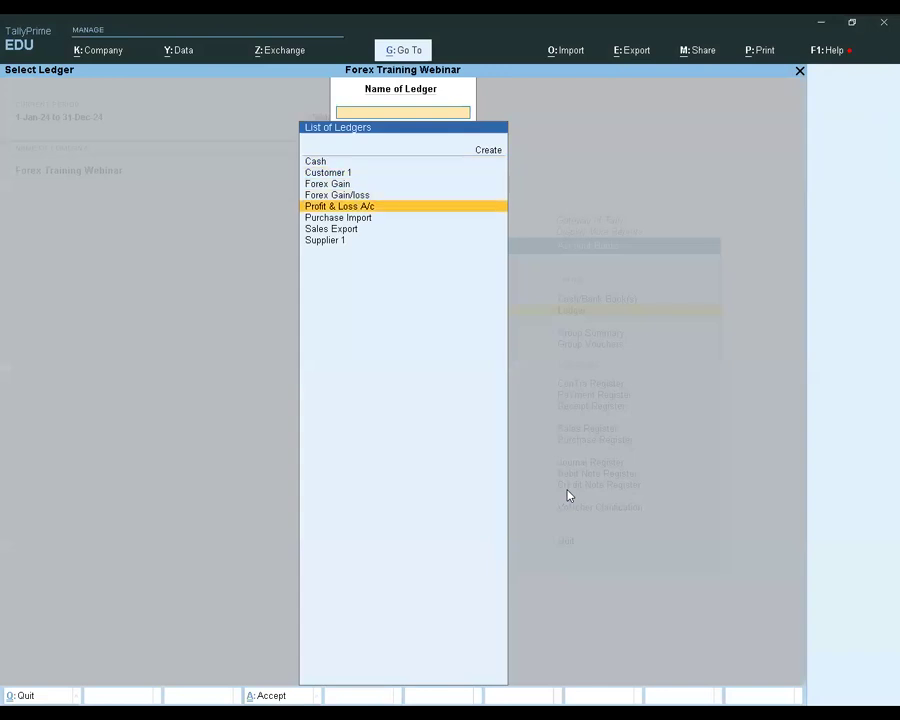
pyautogui.press('Return')
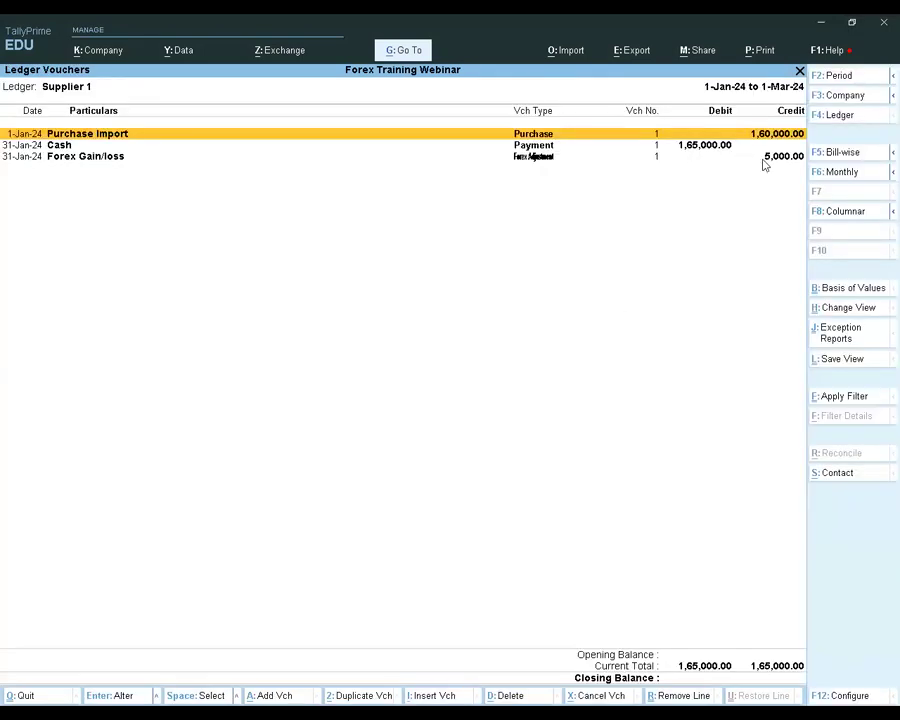
pyautogui.click(705, 157)
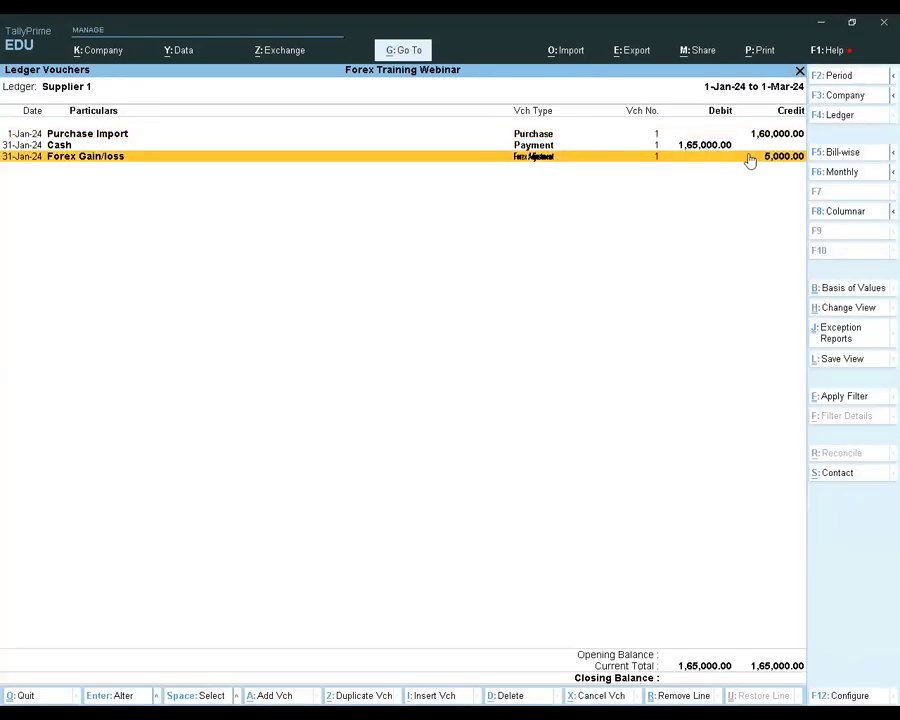
# Switch the Ledger Vouchers report to Customer 1
pyautogui.press('F4')
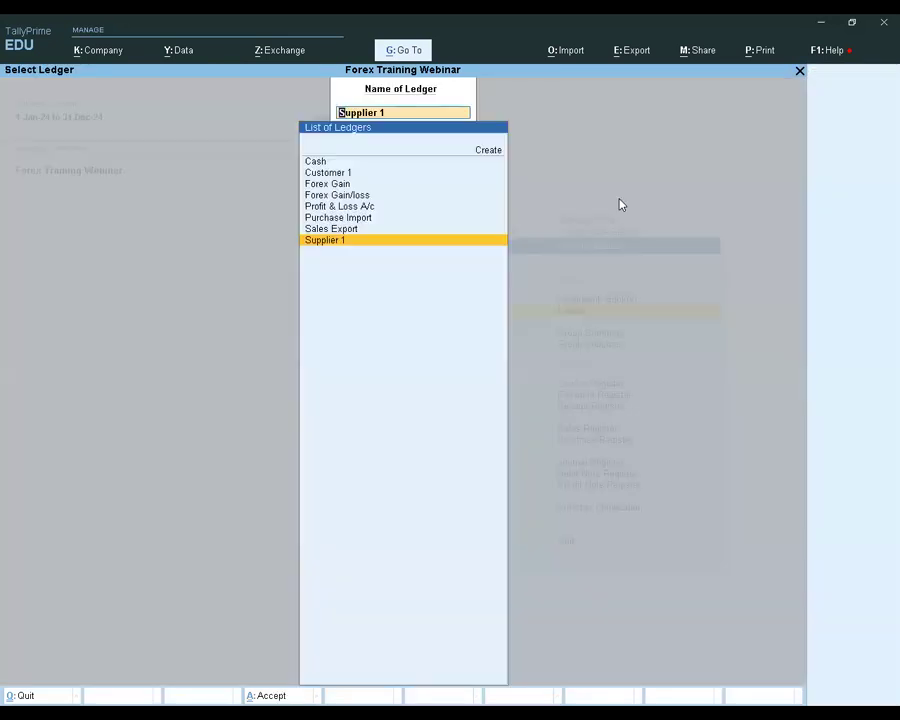
pyautogui.press('Up')
pyautogui.press('Up')
pyautogui.press('Up')
pyautogui.press('Up')
pyautogui.press('Up')
pyautogui.press('Up')
pyautogui.press('Return')
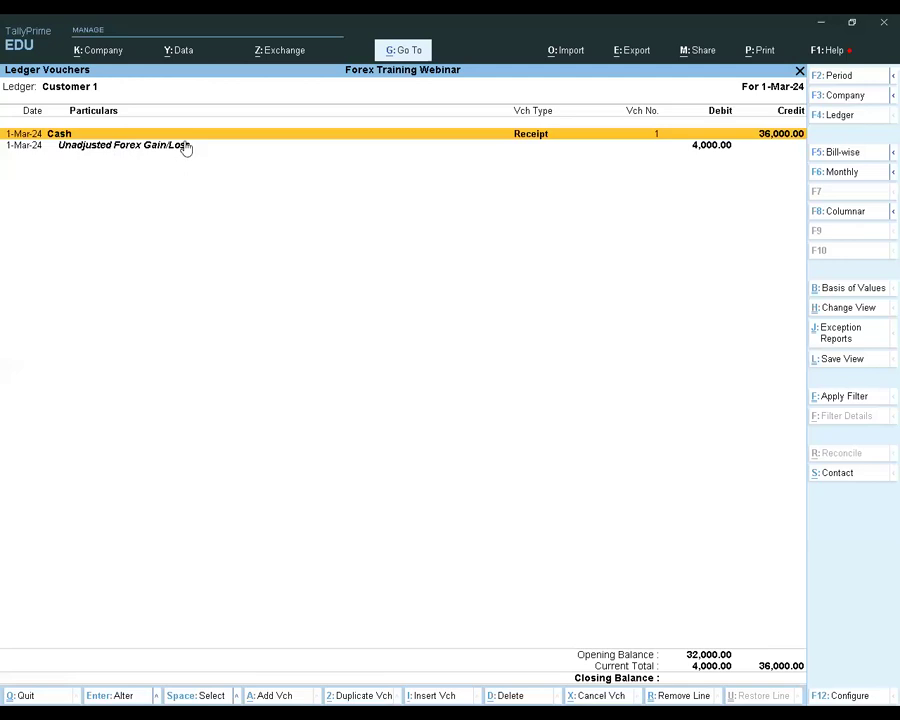
# Set the start of the Customer 1 report period to 1-Feb-24
pyautogui.press('F2')
pyautogui.write('1-2')
pyautogui.press('Return')
pyautogui.press('Return')
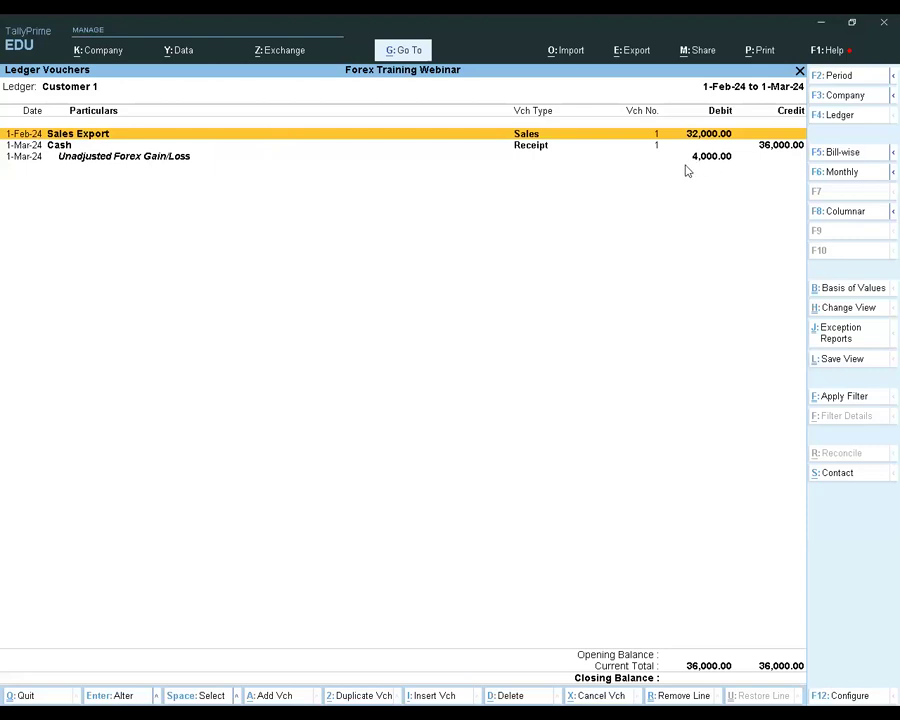
# Set Show Forex transactions only to Yes in the Customer 1 report's basis of values
pyautogui.click(860, 291)
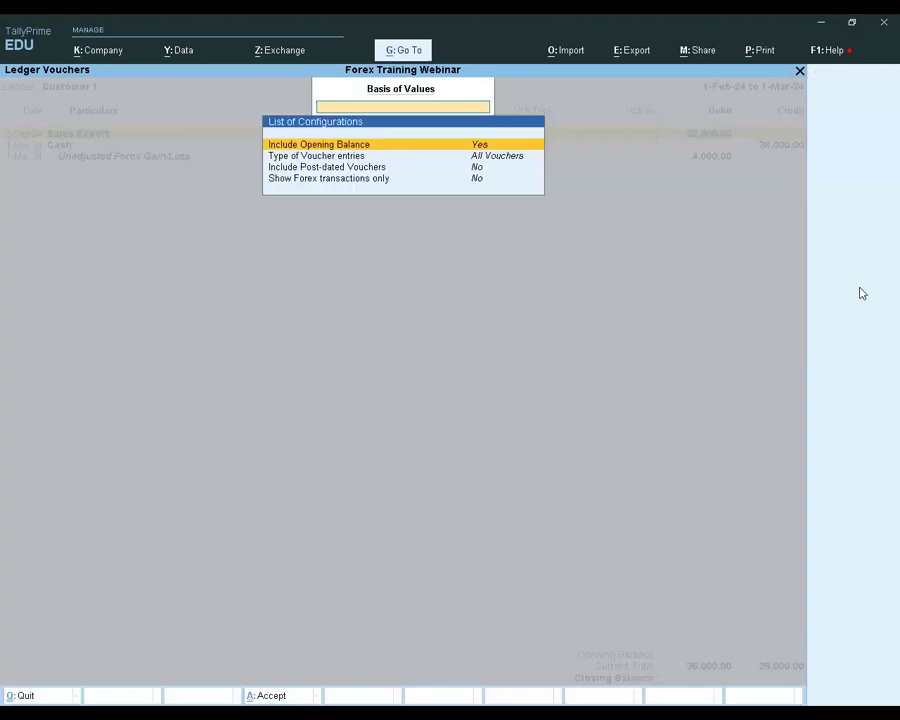
pyautogui.press('Down')
pyautogui.press('Down')
pyautogui.press('Down')
pyautogui.press('Return')
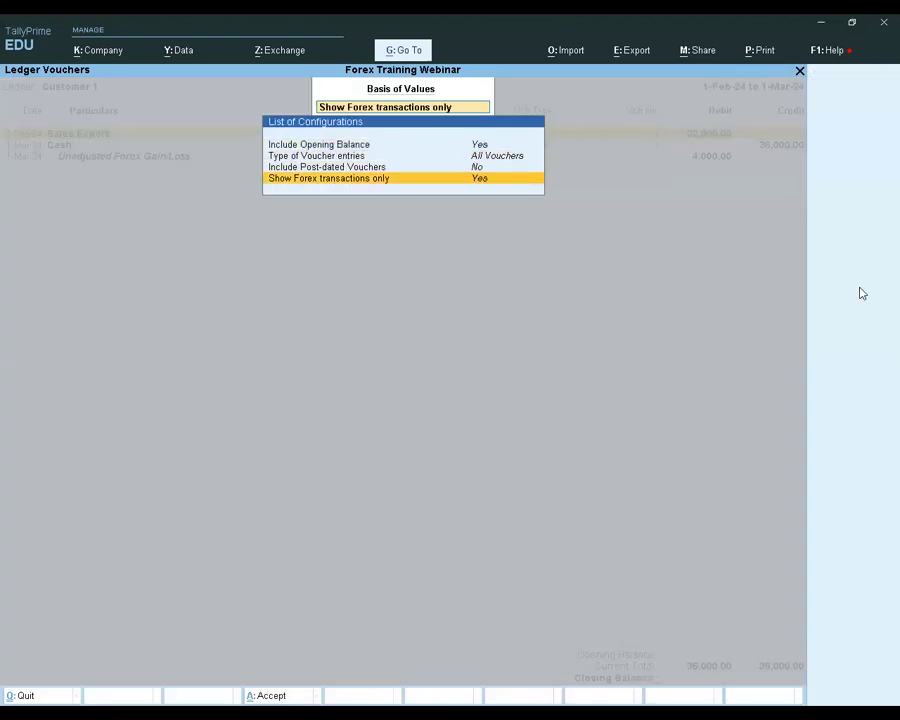
pyautogui.press('Escape')
pyautogui.press('Escape')
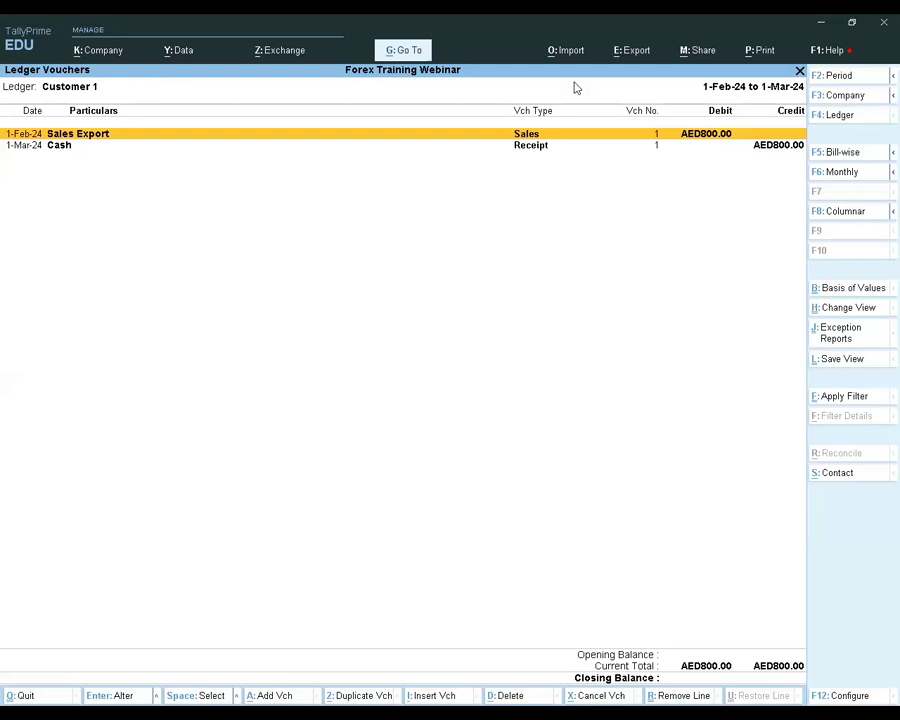
pyautogui.press('Return')
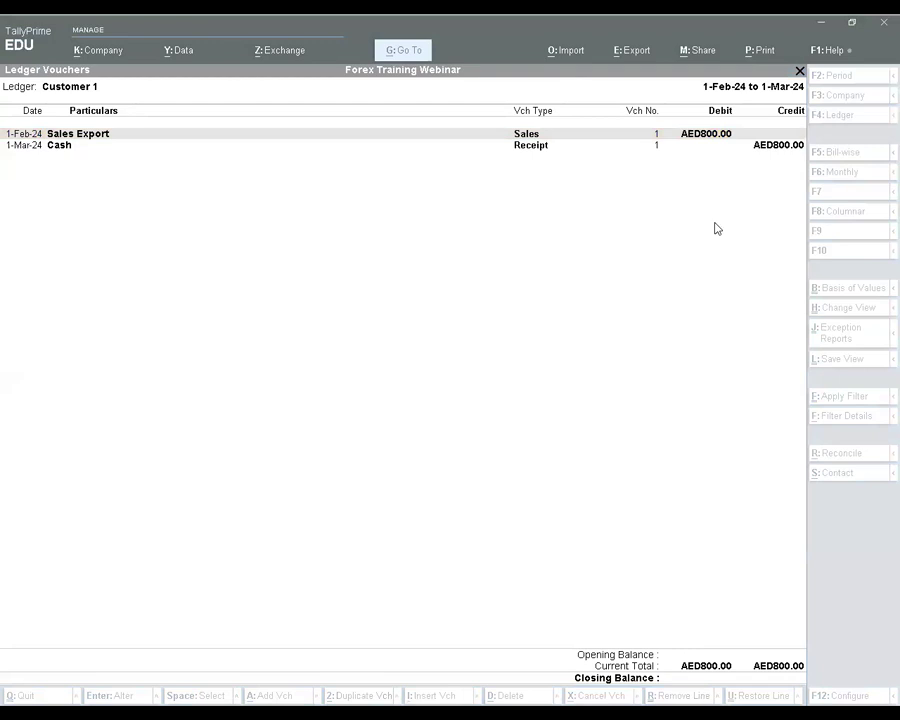
# Preview the printout of Customer 1's ledger account in AED, then leave the preview without printing
pyautogui.hotkey('alt', 'p')
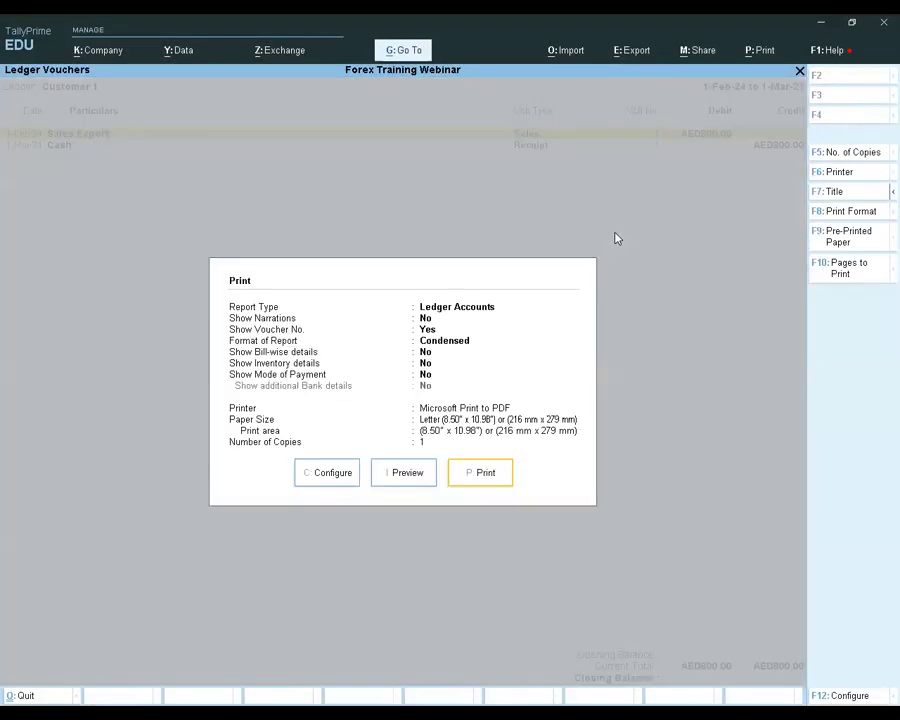
pyautogui.press('i')
pyautogui.press('Return')
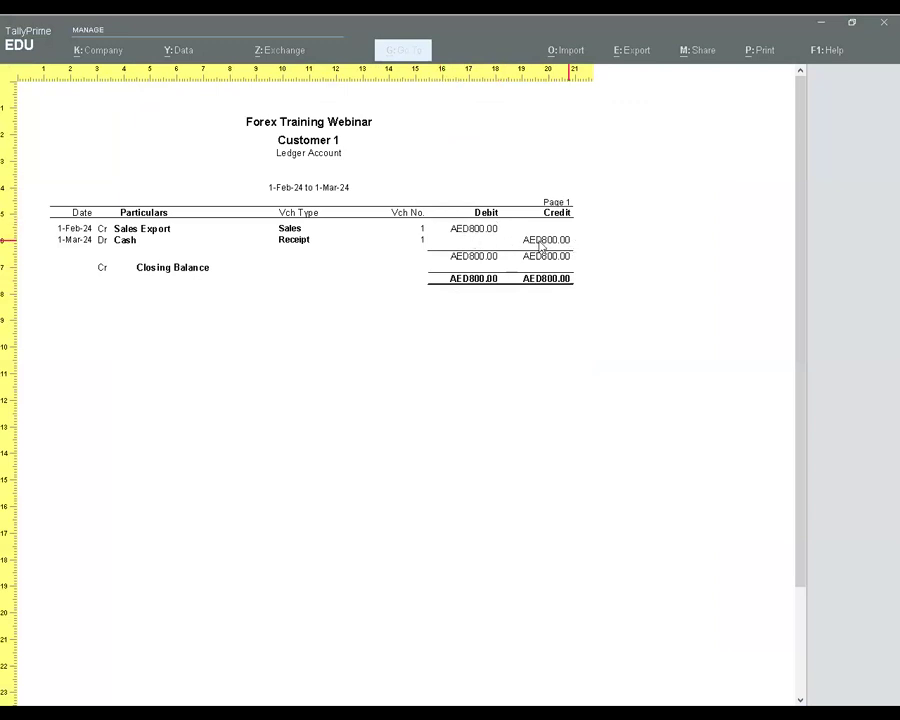
pyautogui.press('Escape')
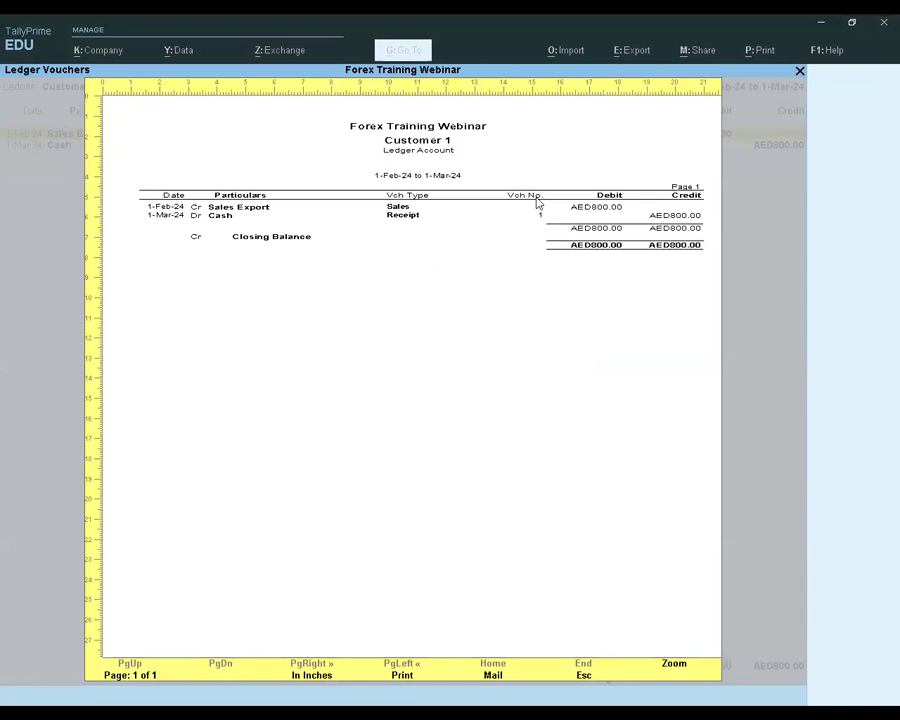
pyautogui.press('Escape')
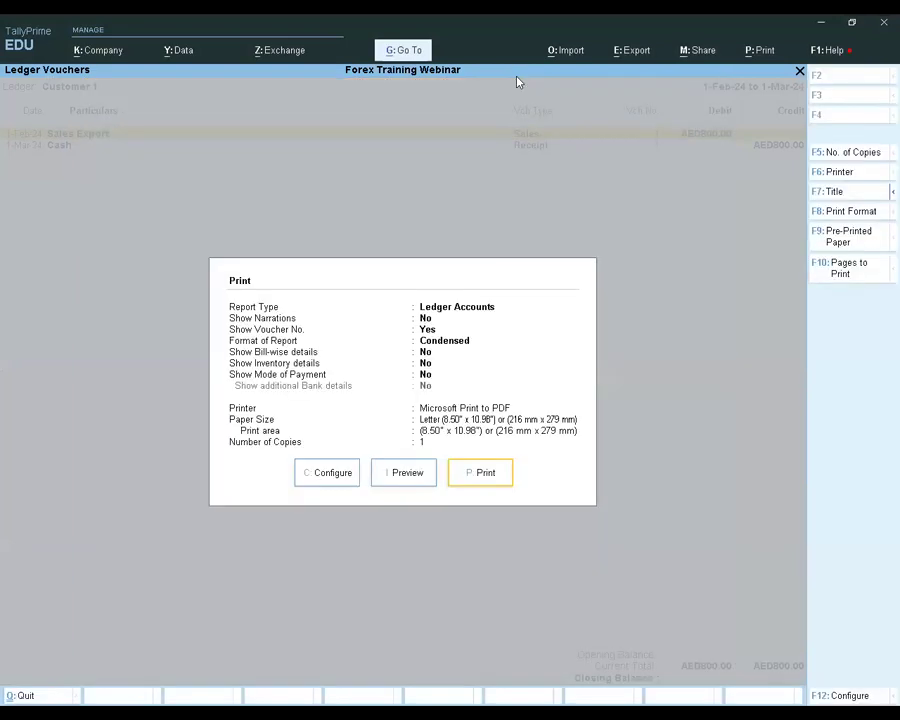
pyautogui.press('Escape')
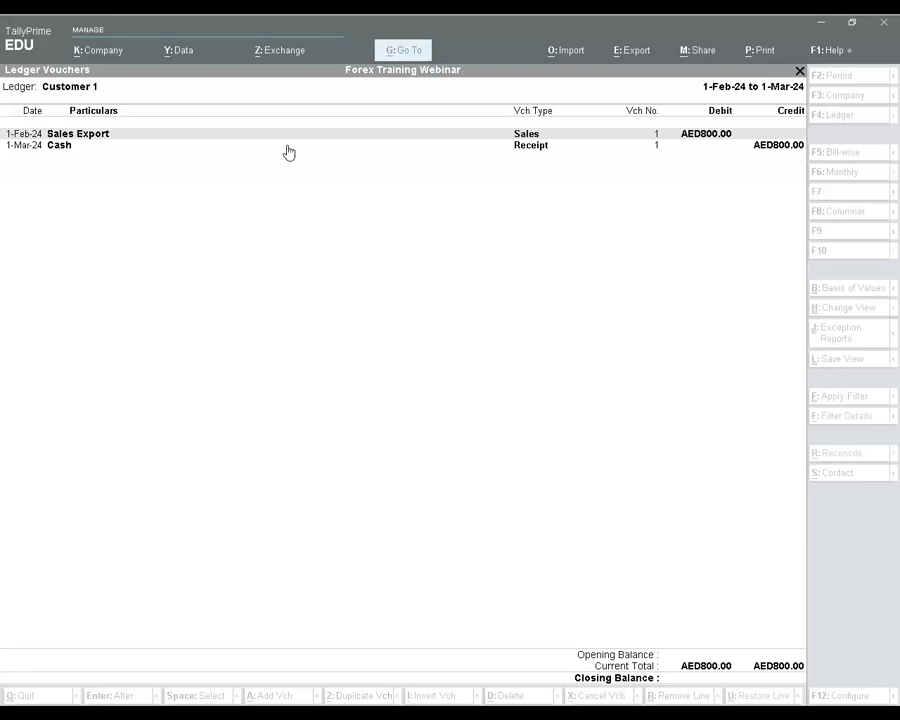
# Close Customer 1's ledger vouchers and go back to the list of Display More Reports
pyautogui.click(721, 172)
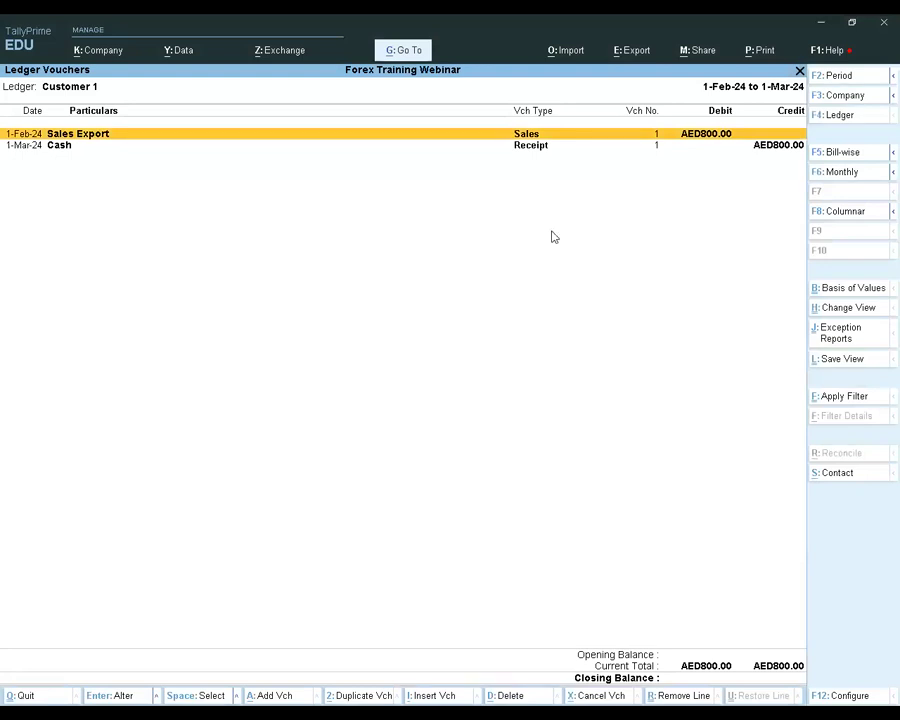
pyautogui.press('Return')
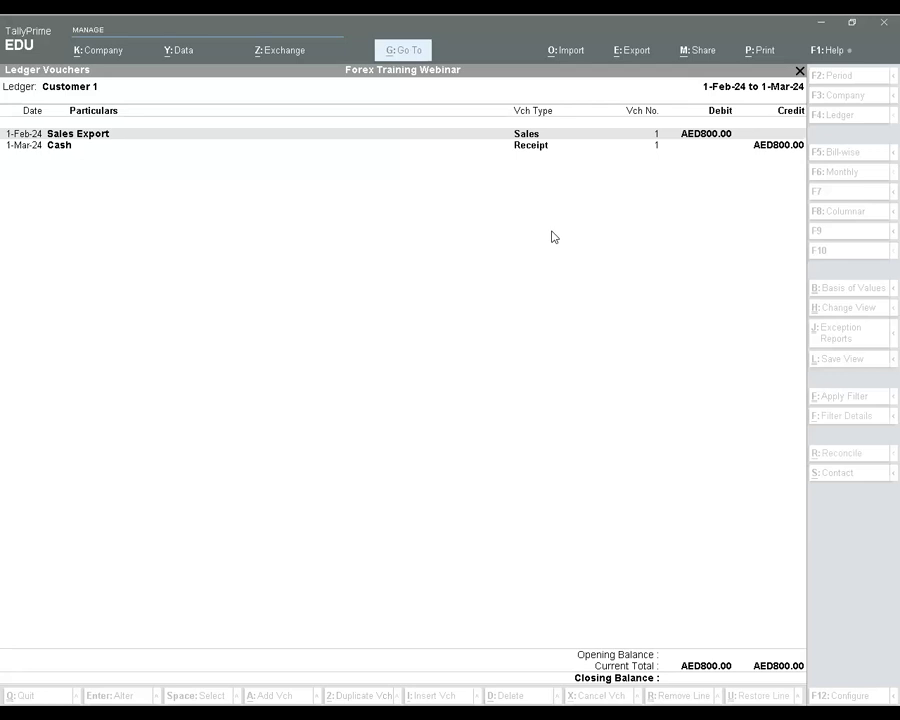
pyautogui.press('Escape')
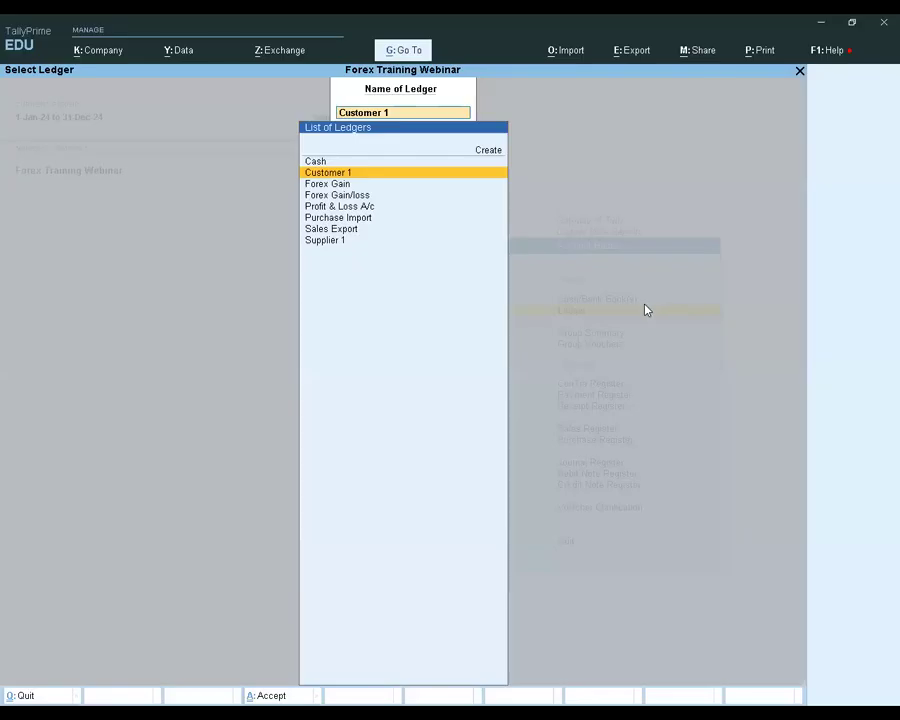
pyautogui.press('Escape')
pyautogui.press('Escape')
pyautogui.press('Escape')
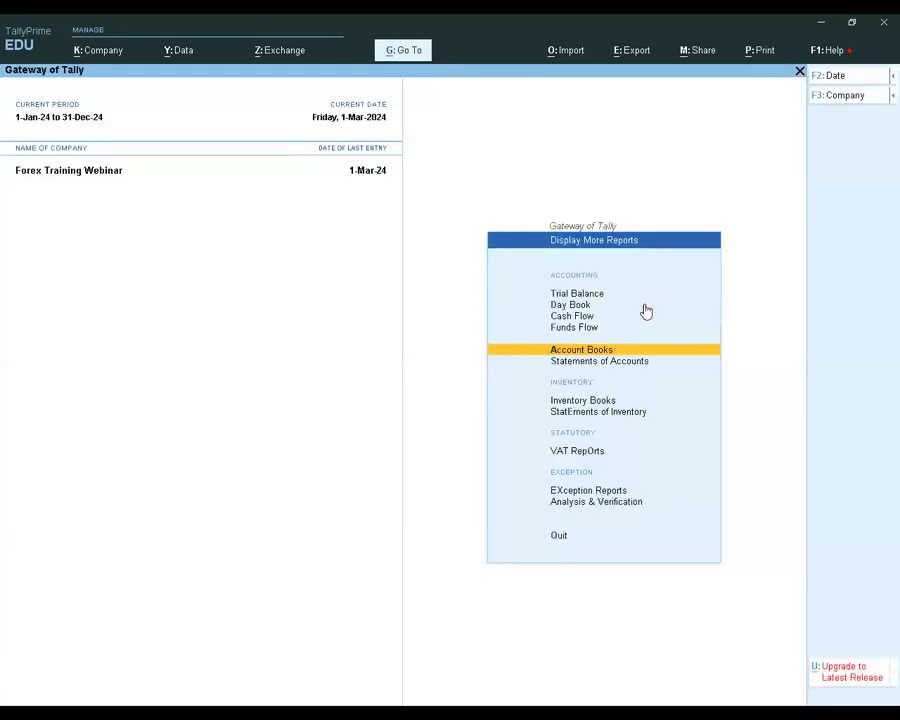
# Leave the list of Display More Reports and start a new Sales voucher
pyautogui.press('Up')
pyautogui.press('Up')
pyautogui.press('Up')
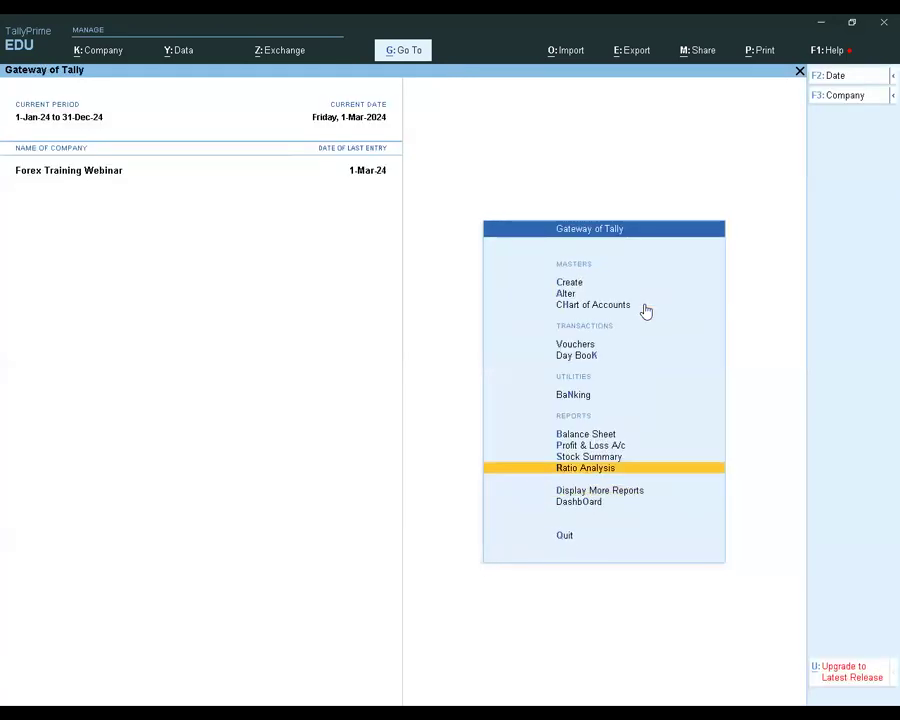
pyautogui.press('v')
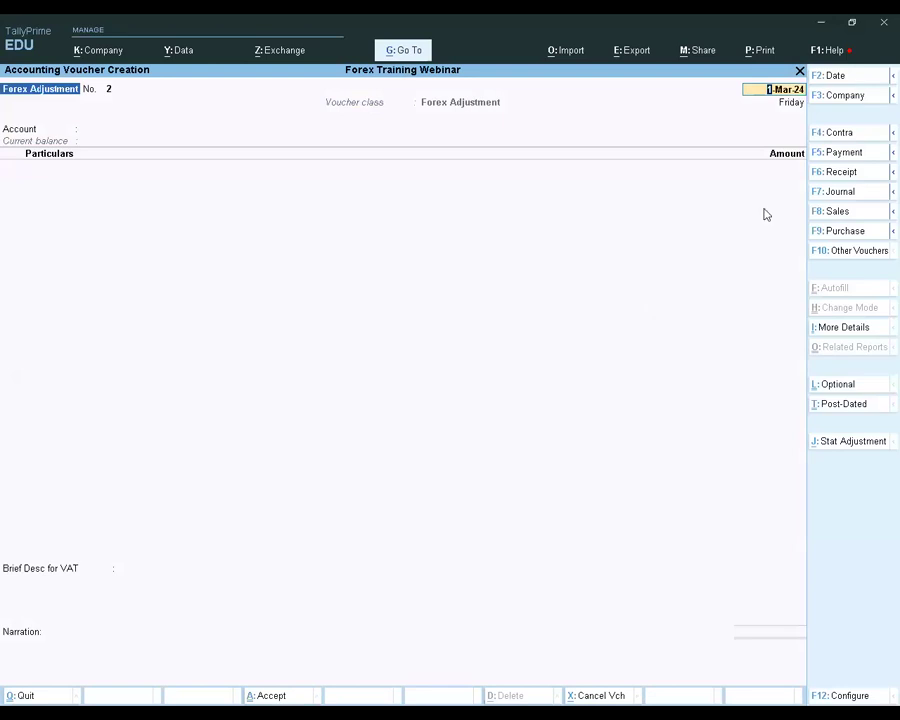
pyautogui.press('Escape')
pyautogui.press('Return')
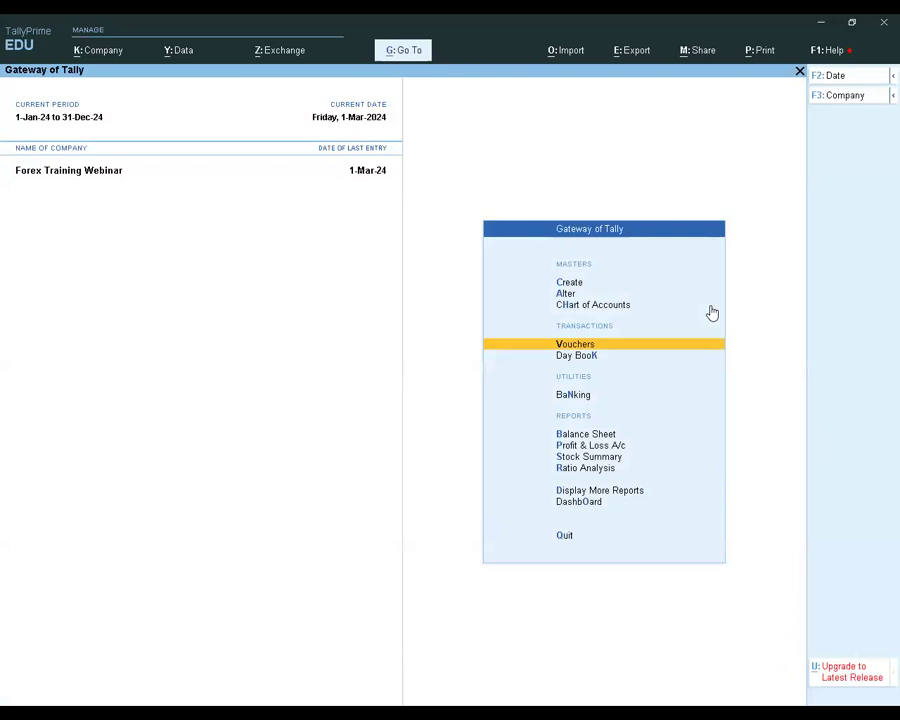
pyautogui.press('Return')
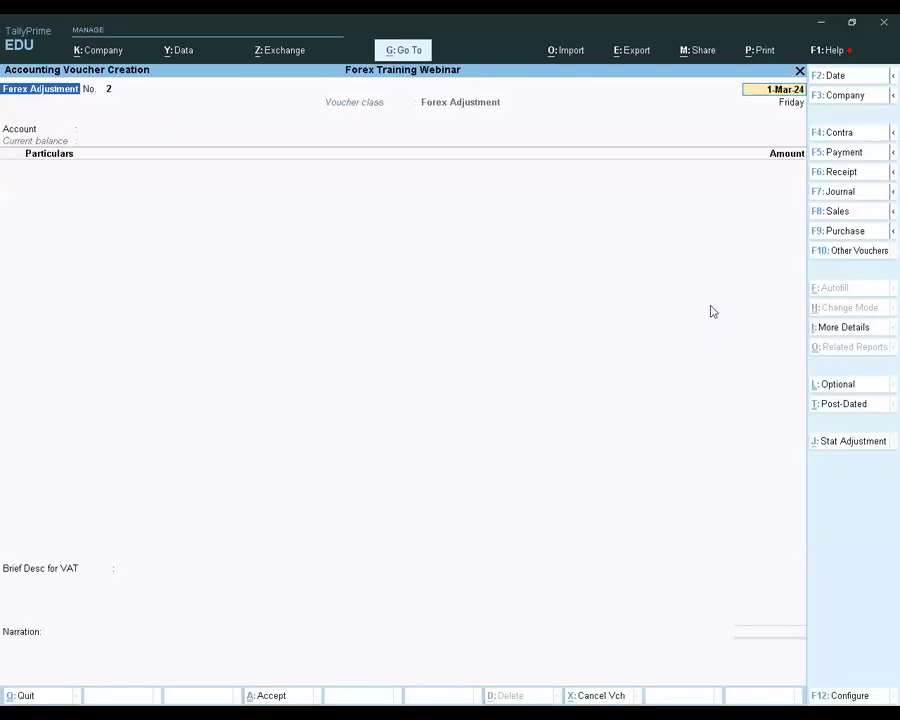
pyautogui.click(839, 213)
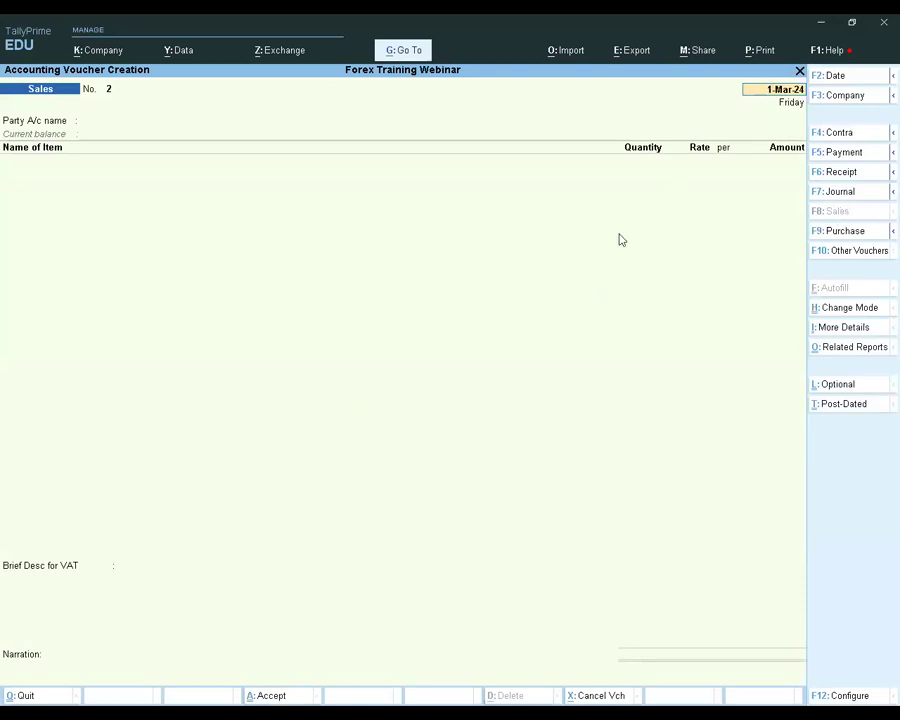
# Keep the date 1-Mar-24, choose Customer 1 as the party account, and accept its dispatch and party details without changes
pyautogui.press('Return')
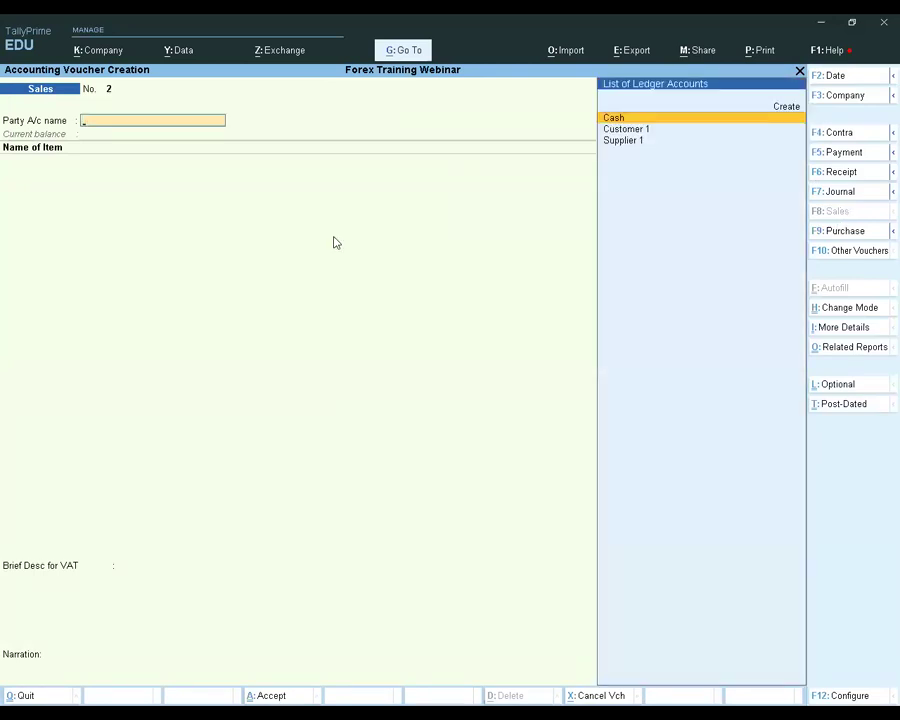
pyautogui.press('Down')
pyautogui.press('Return')
pyautogui.press('Return')
pyautogui.press('Return')
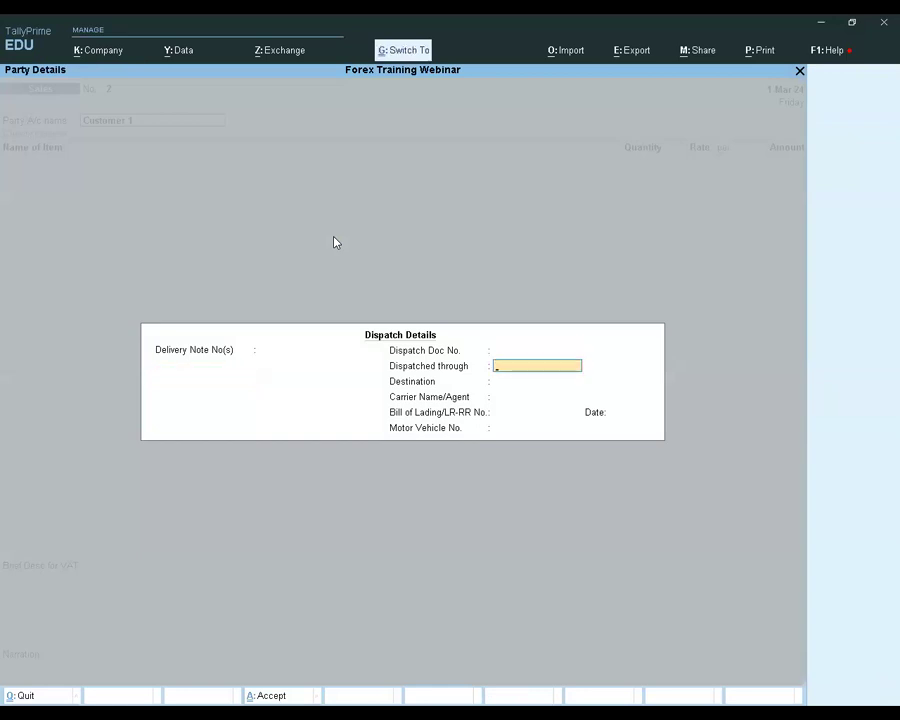
pyautogui.hotkey('ctrl', 'a')
pyautogui.hotkey('ctrl', 'a')
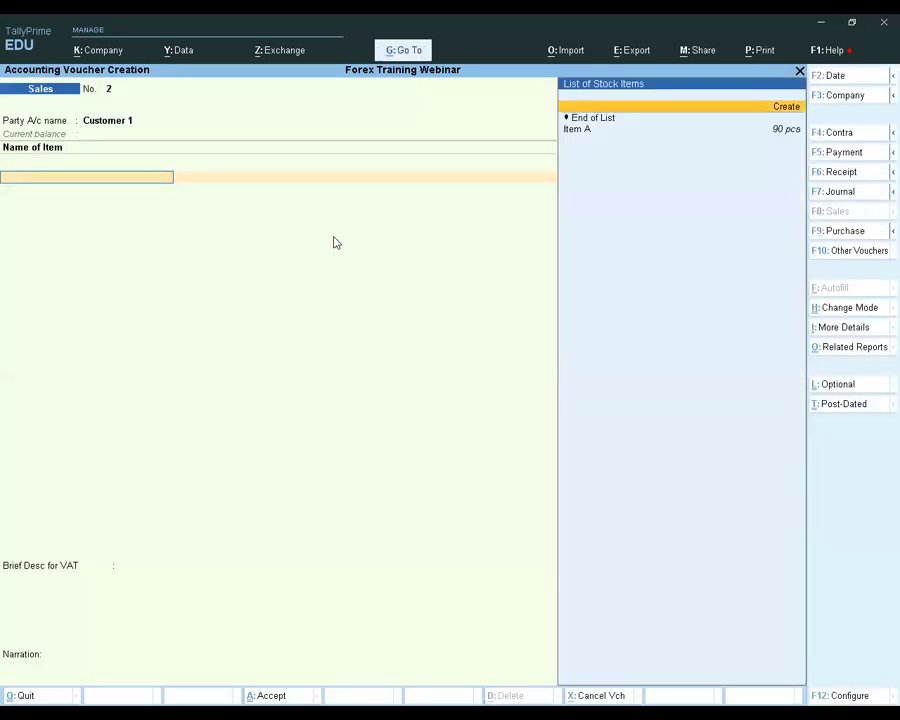
# Add Item A to the sales voucher with a quantity of 10 pcs at a rate of 2,000
pyautogui.press('Down')
pyautogui.press('Return')
pyautogui.write('10')
pyautogui.press('Return')
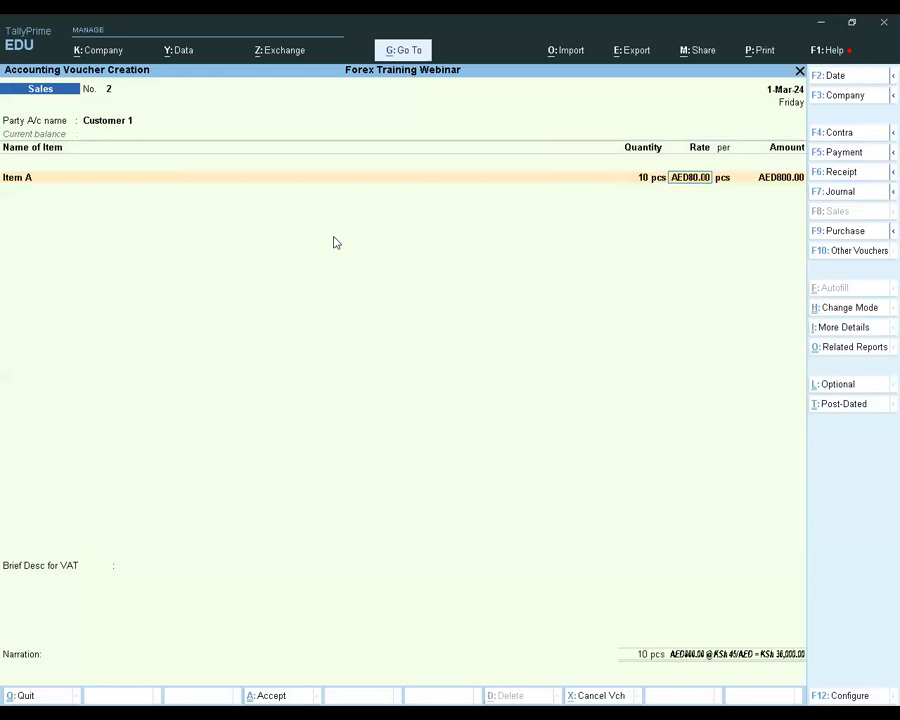
pyautogui.write('100')
pyautogui.press('BackSpace')
pyautogui.press('BackSpace')
pyautogui.press('BackSpace')
pyautogui.write('1')
pyautogui.press('BackSpace')
pyautogui.write('2,000')
pyautogui.press('Return')
# Allocate the Item A amount to the Sales Export ledger and end the item list
pyautogui.press('Return')
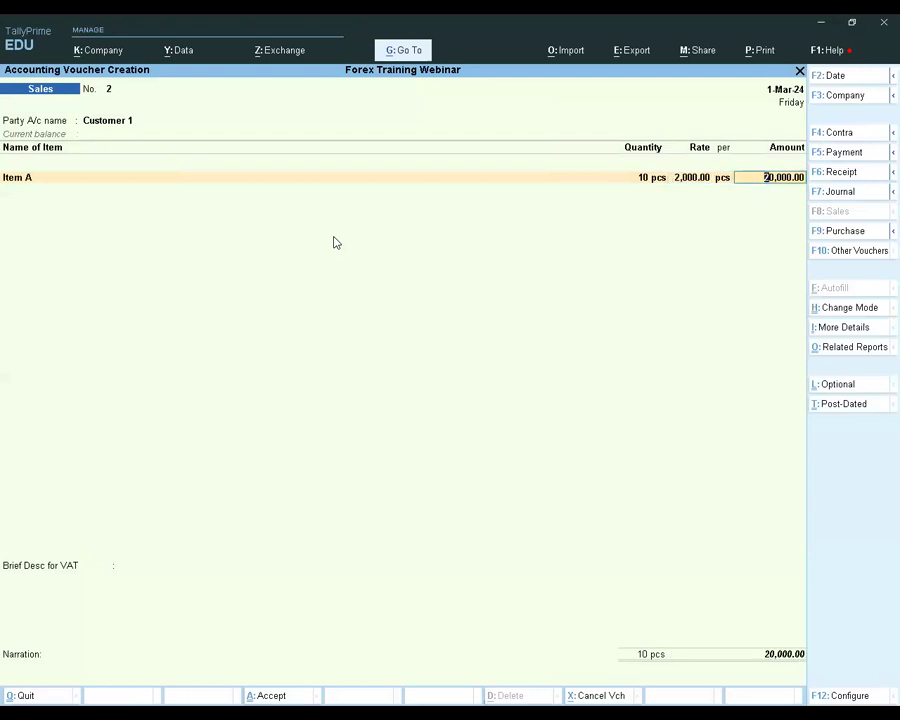
pyautogui.press('Return')
pyautogui.press('Return')
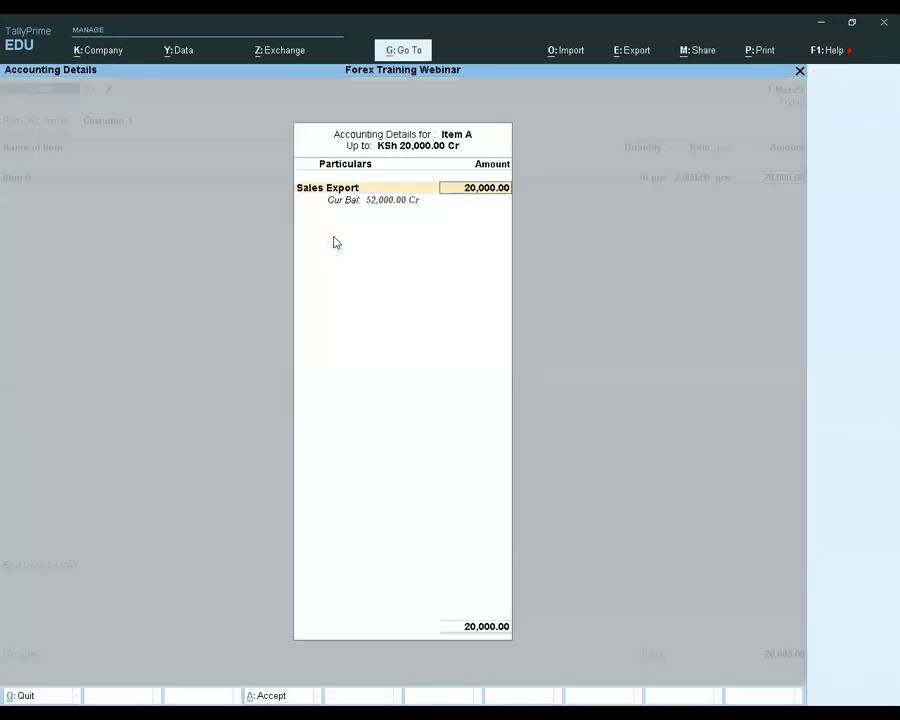
pyautogui.press('Return')
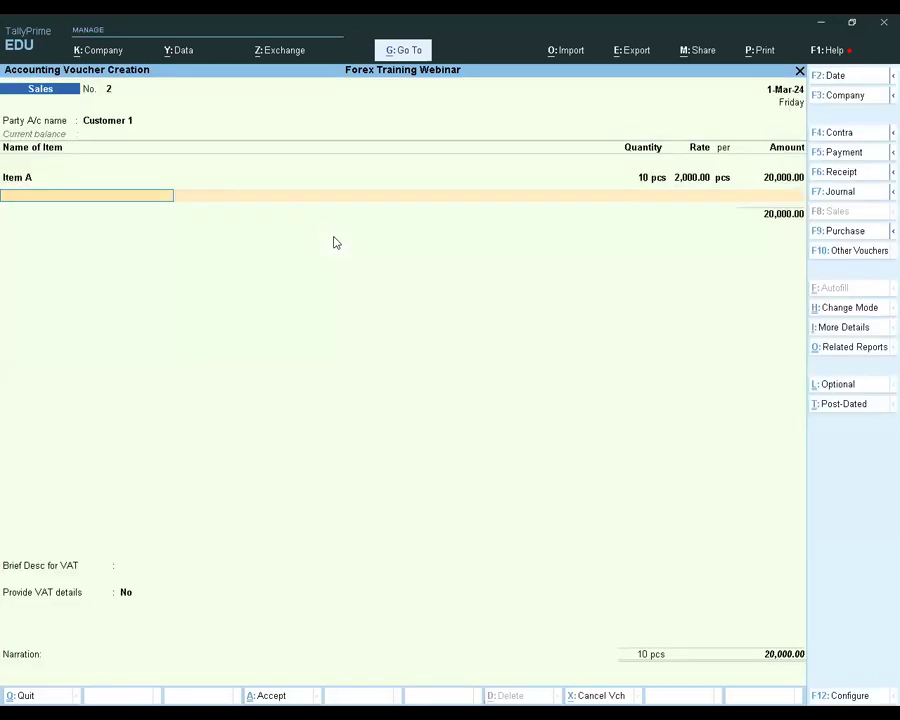
# Record the sale under New Ref 2 for Customer 1, save the sales voucher, and leave voucher creation
pyautogui.press('Return')
pyautogui.press('Return')
pyautogui.press('Return')
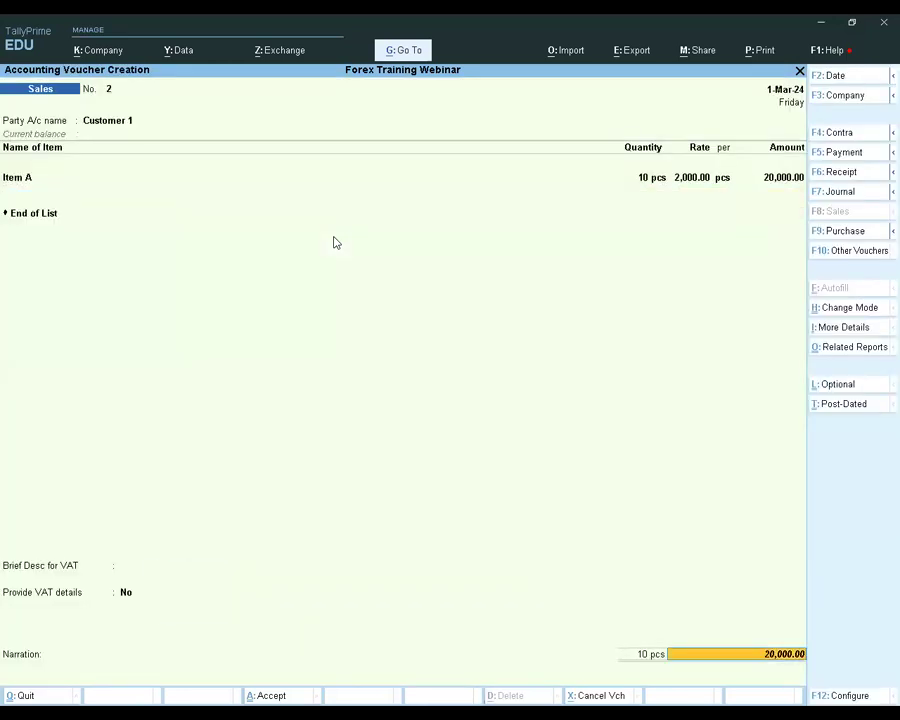
pyautogui.press('Return')
pyautogui.press('Return')
pyautogui.press('Return')
pyautogui.press('Return')
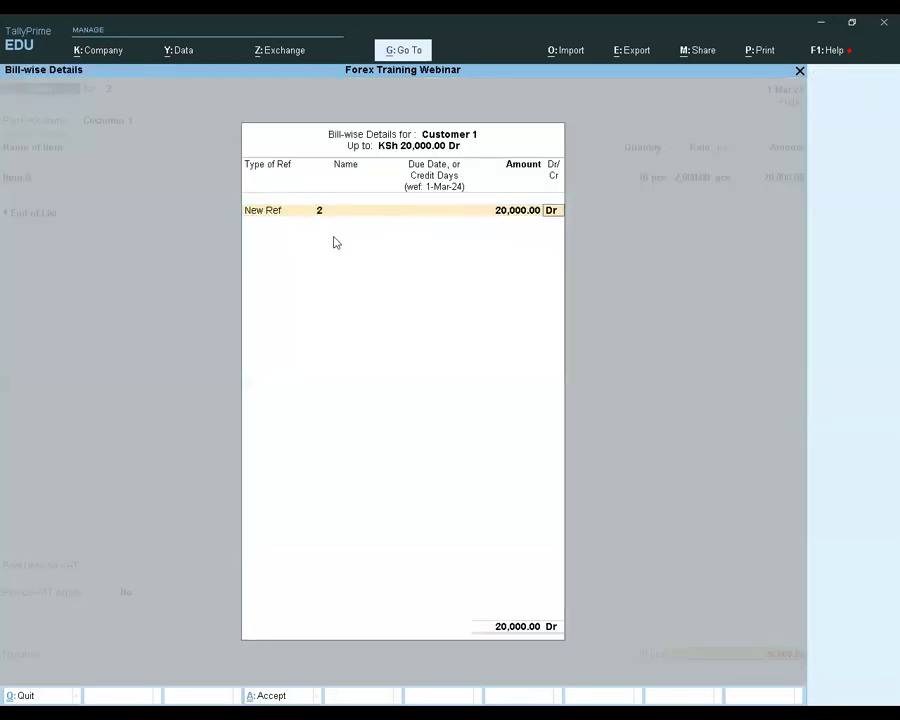
pyautogui.press('Return')
pyautogui.press('Return')
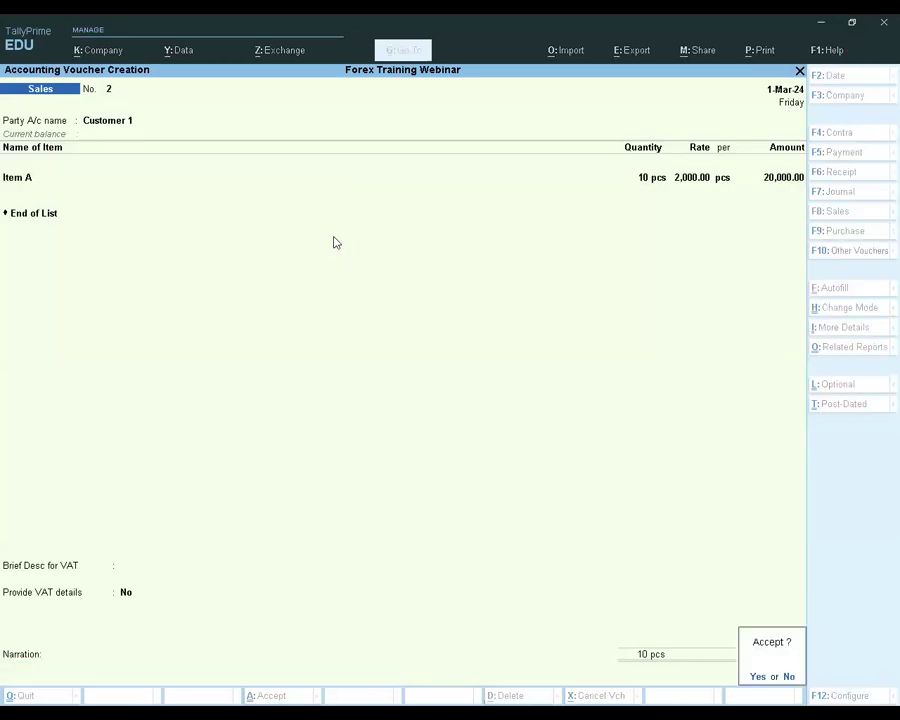
pyautogui.press('Return')
pyautogui.press('BackSpace')
pyautogui.press('Escape')
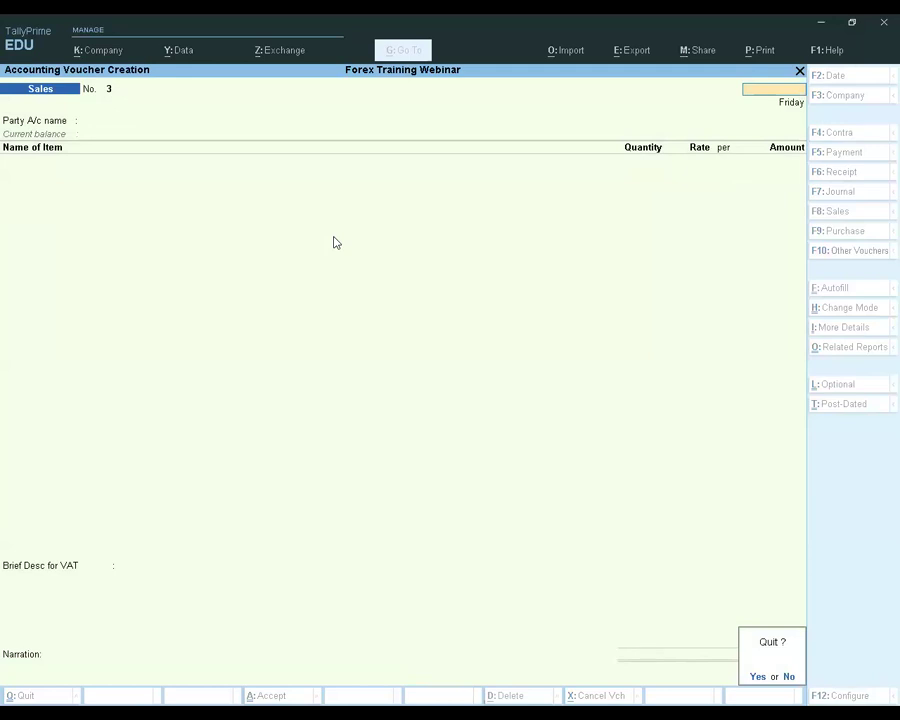
pyautogui.press('Return')
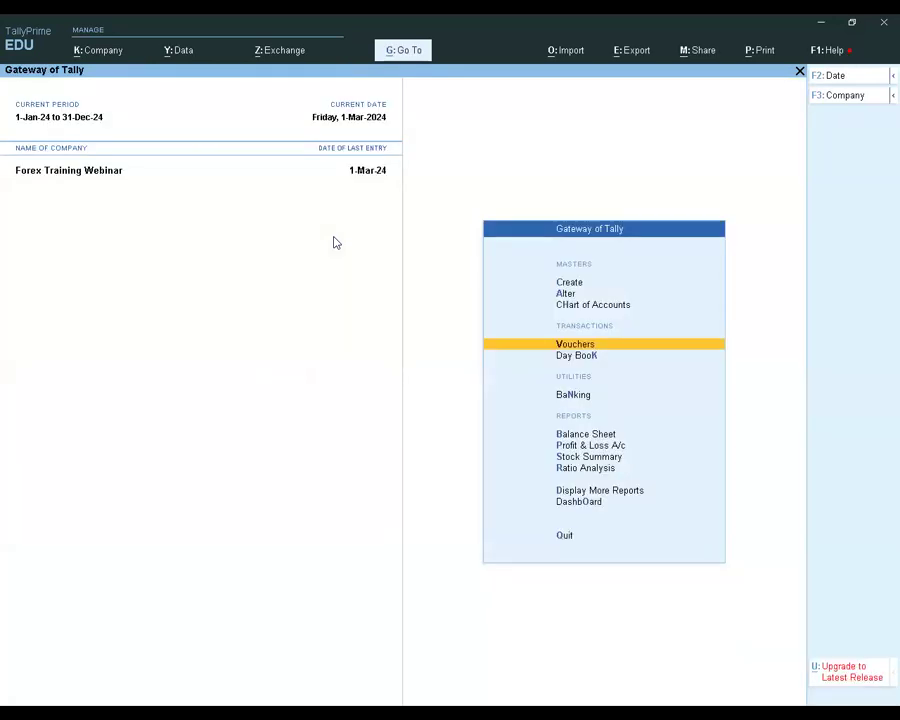
# Start a new Receipt voucher with Cash as the account
pyautogui.press('Down')
pyautogui.press('Down')
pyautogui.press('Down')
pyautogui.press('Down')
pyautogui.press('Down')
pyautogui.press('Down')
pyautogui.press('Up')
pyautogui.press('Up')
pyautogui.press('Up')
pyautogui.press('Up')
pyautogui.press('Up')
pyautogui.press('Up')
pyautogui.press('Return')
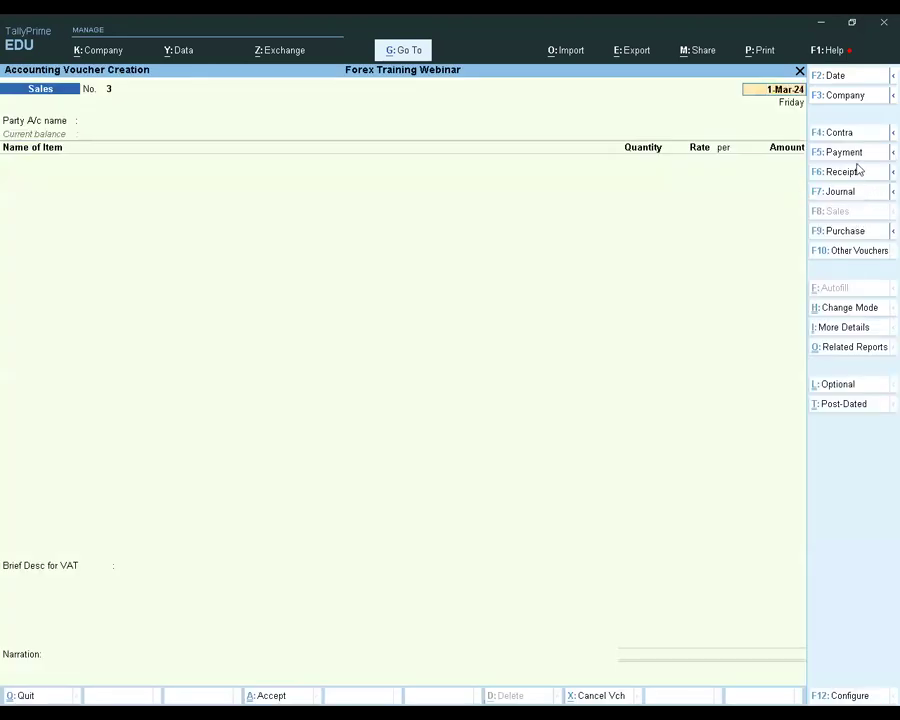
pyautogui.click(844, 172)
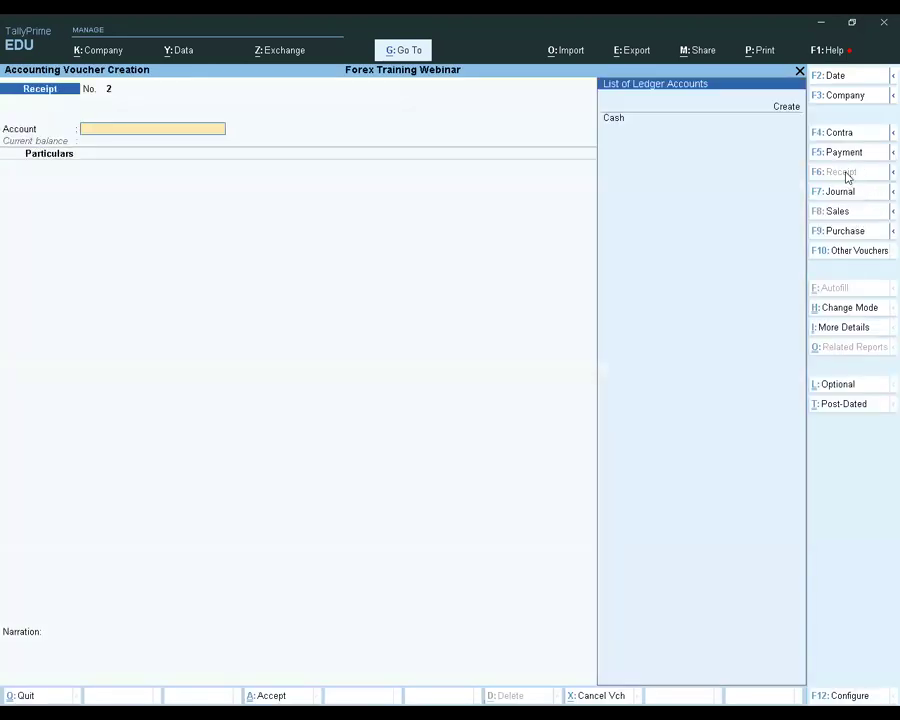
pyautogui.press('Return')
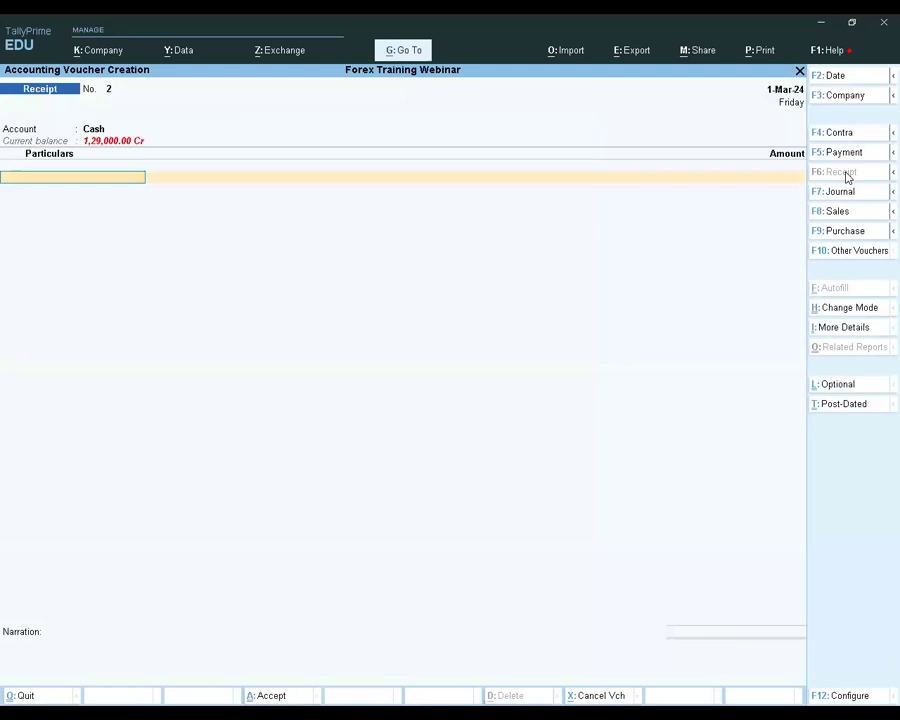
# Enter Customer 1 in the receipt with an amount of 20,000
pyautogui.write('C')
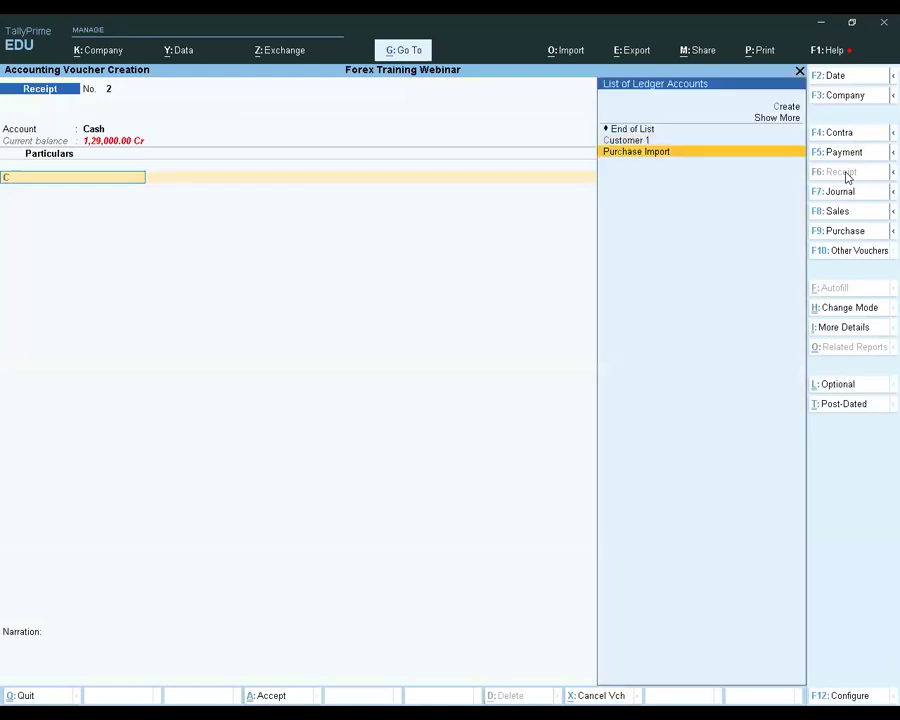
pyautogui.press('Return')
pyautogui.write('20000')
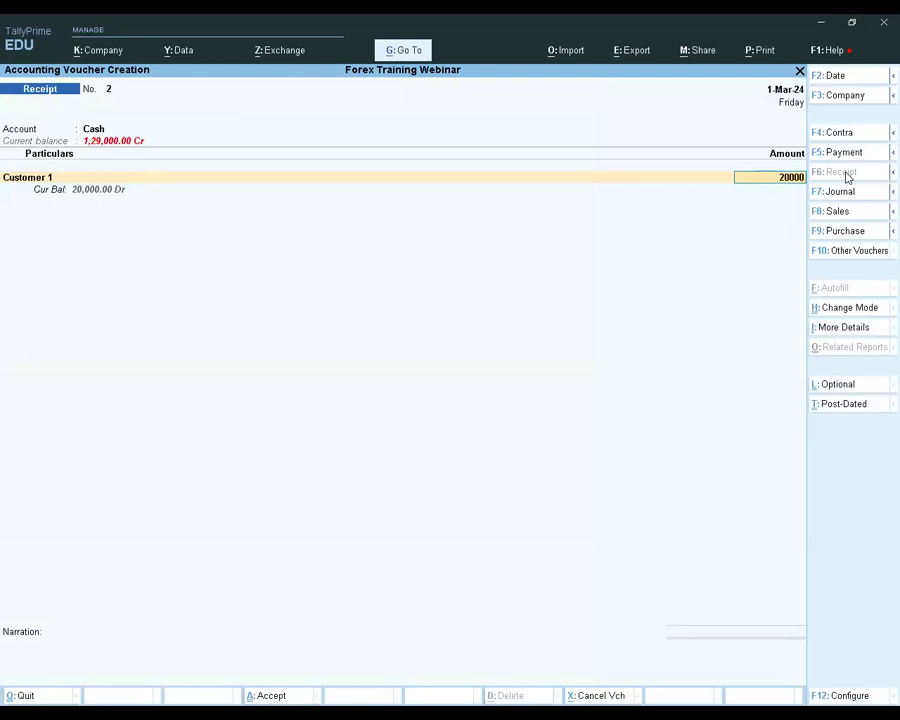
pyautogui.press('Return')
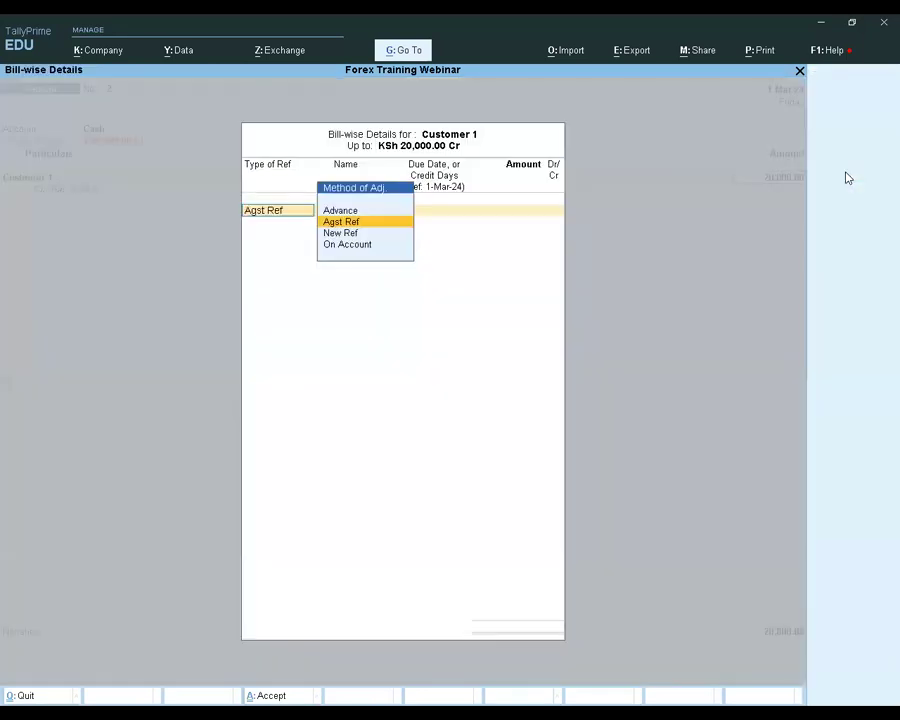
# Allocate the receipt against pending bill 2 of 1-Mar-24, save the voucher without narration, and leave voucher creation
pyautogui.press('Return')
pyautogui.press('Down')
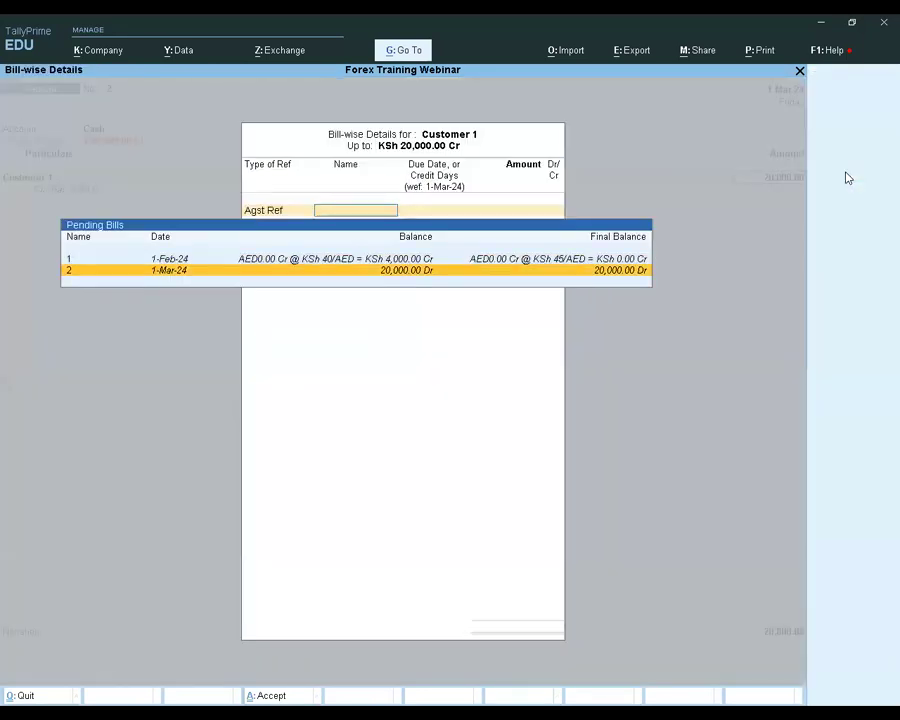
pyautogui.press('Return')
pyautogui.press('Return')
pyautogui.press('Return')
pyautogui.press('Return')
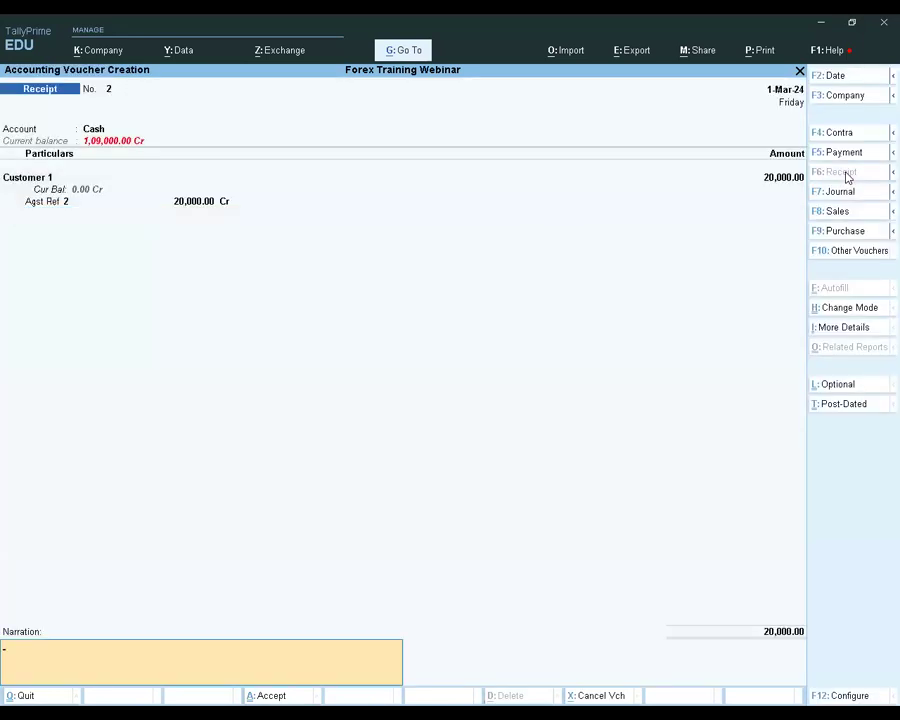
pyautogui.press('Return')
pyautogui.press('Return')
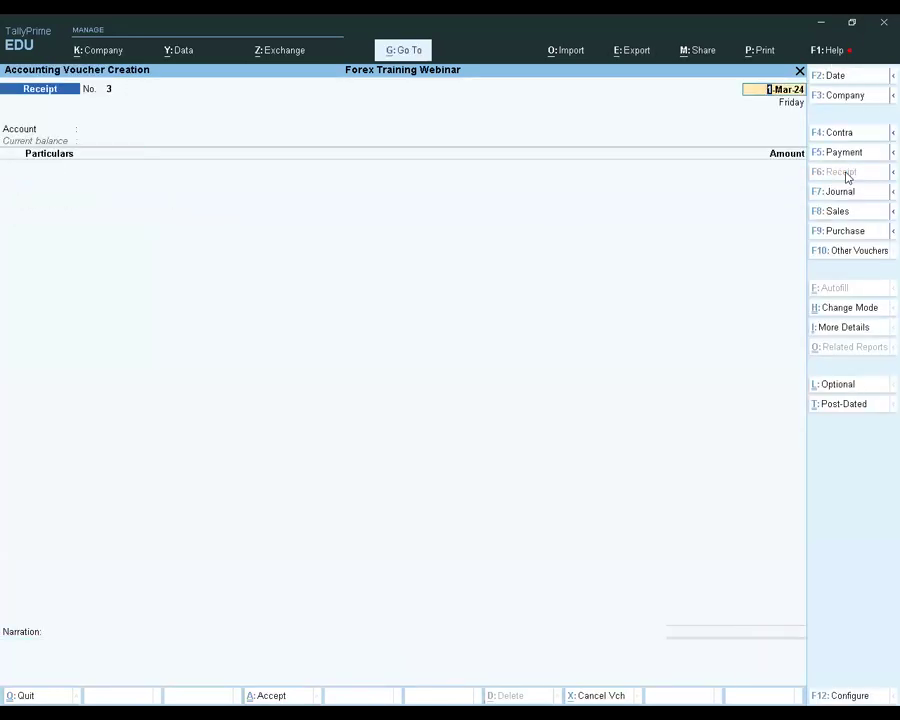
pyautogui.press('Escape')
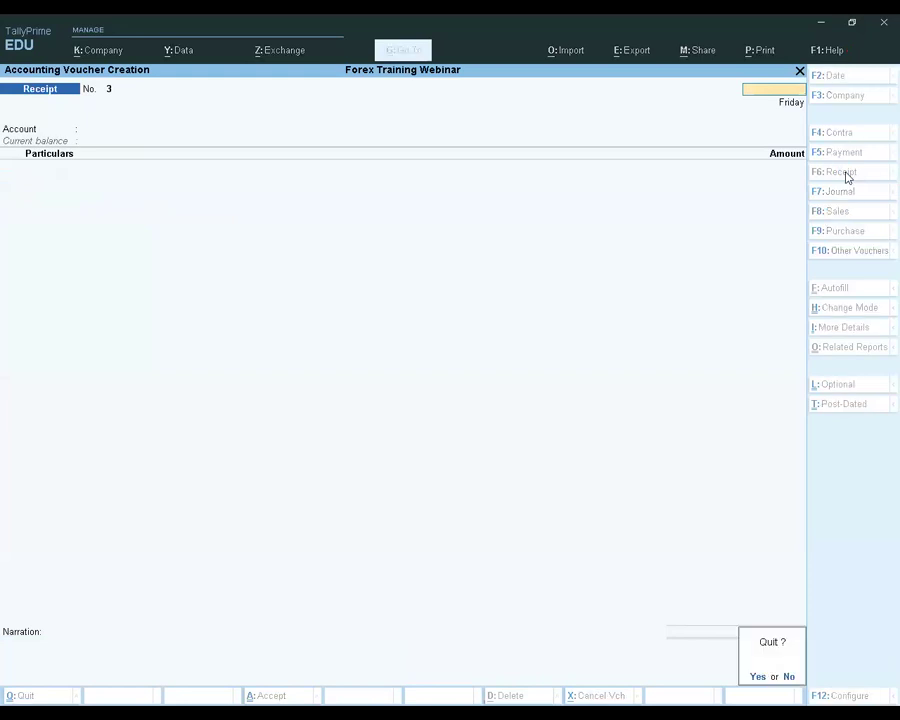
pyautogui.press('Return')
# Open the Ledger Vouchers report for Customer 1 from the account books
pyautogui.press('Down')
pyautogui.press('d')
pyautogui.press('Down')
pyautogui.press('Down')
pyautogui.press('Down')
pyautogui.press('Down')
pyautogui.press('Return')
pyautogui.press('l')
pyautogui.press('Down')
pyautogui.press('Return')
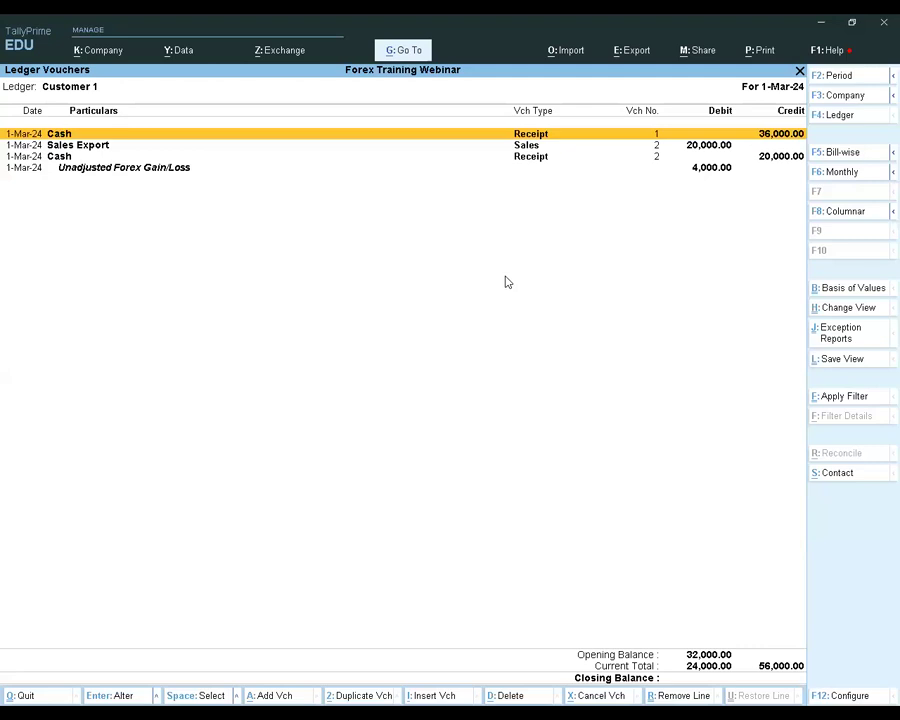
# Set Customer 1's ledger report period to start on 1-Feb-24
pyautogui.press('F2')
pyautogui.write('1-2')
pyautogui.press('Return')
pyautogui.press('Return')
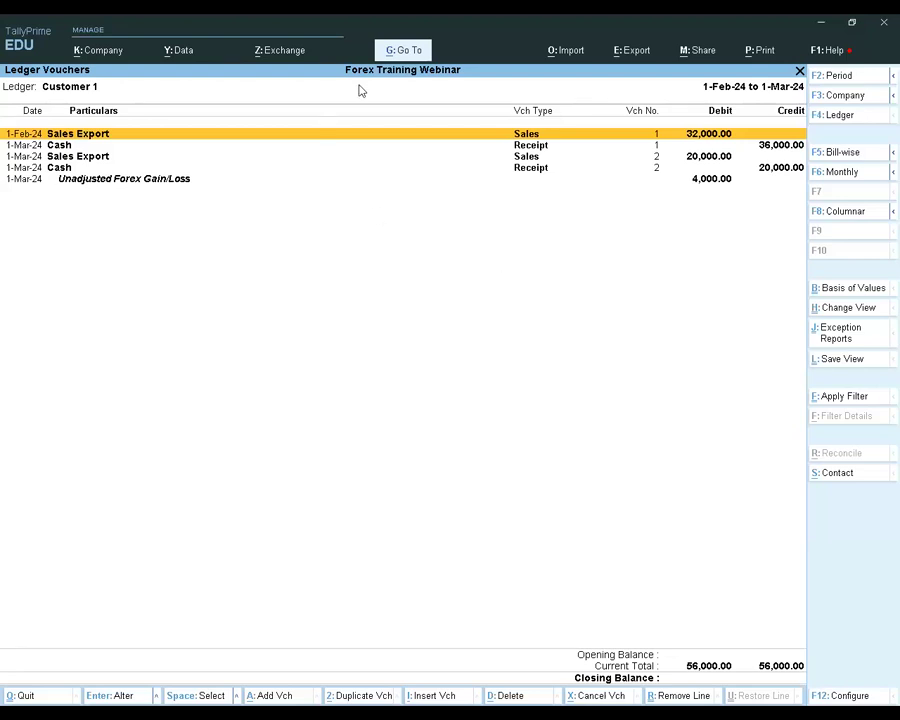
# Close Customer 1's ledger vouchers and return to the Gateway of Tally
pyautogui.press('F12')
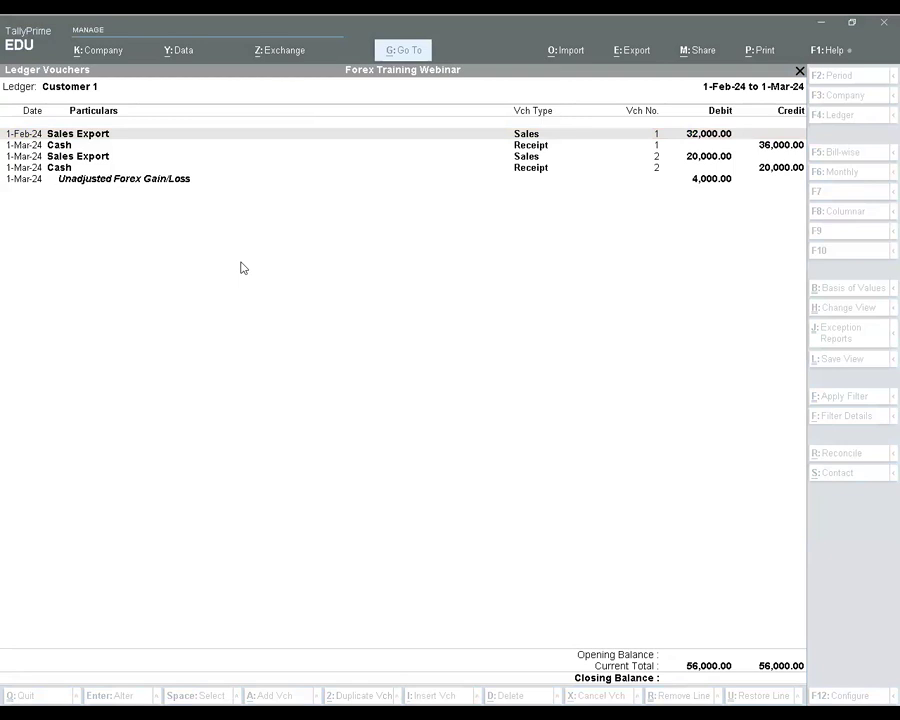
pyautogui.press('Escape')
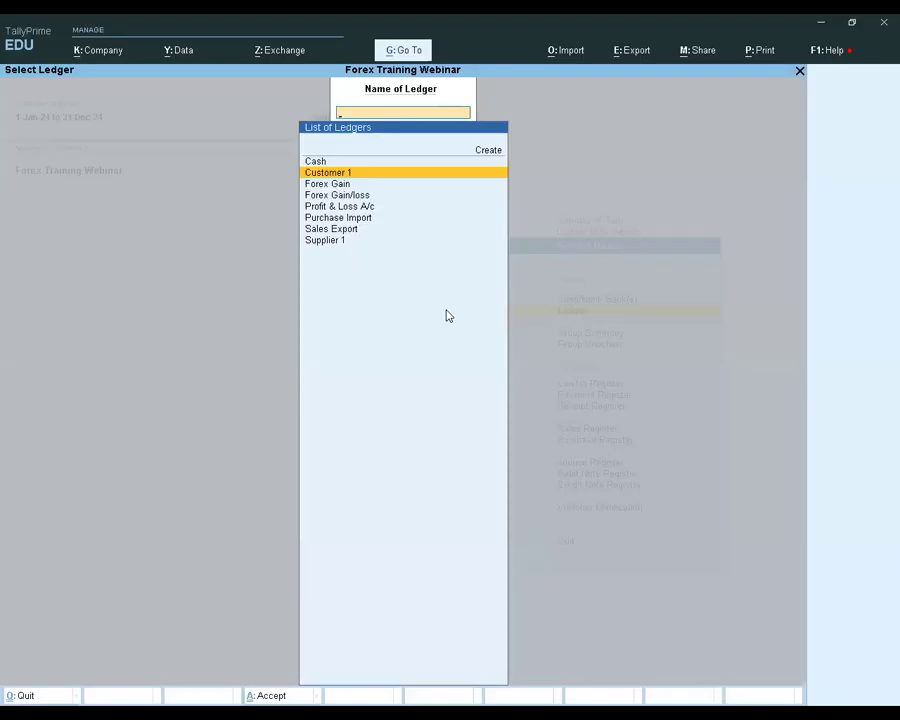
pyautogui.press('Escape')
pyautogui.press('Escape')
pyautogui.press('Escape')
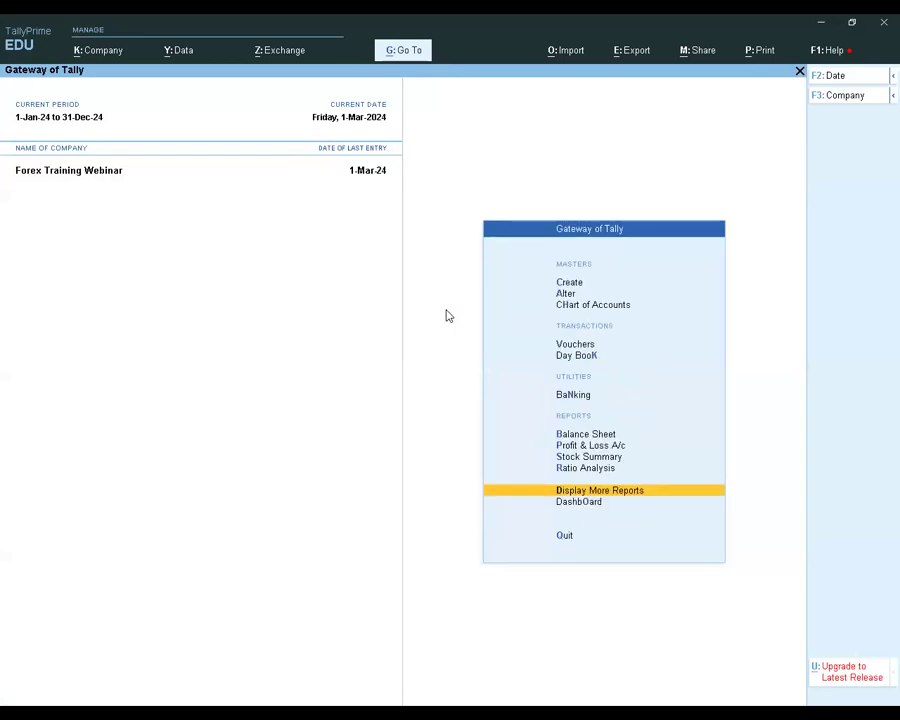
pyautogui.click(575, 345)
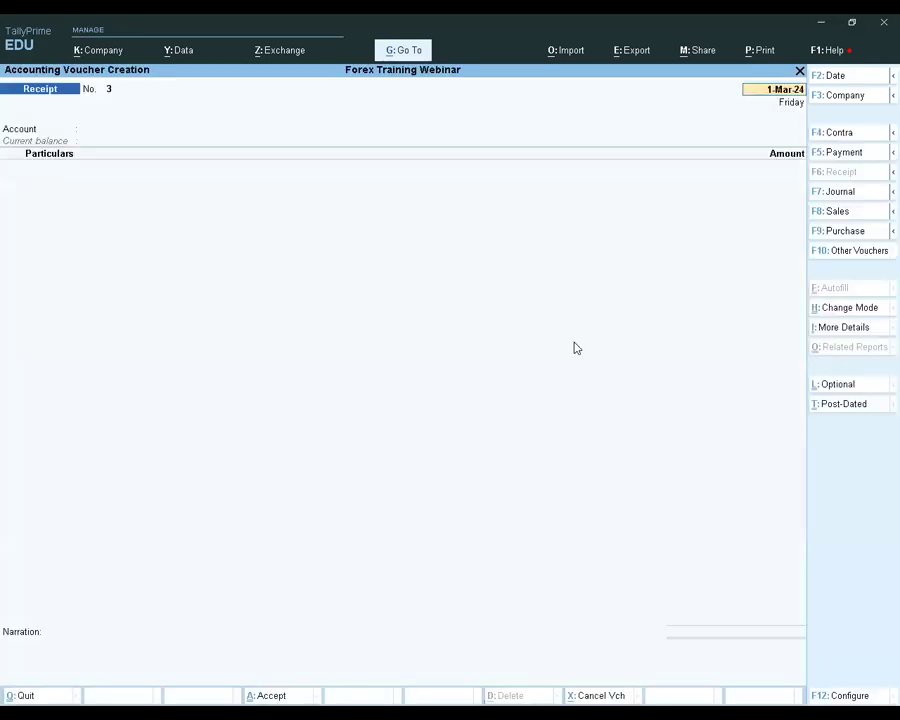
pyautogui.click(847, 158)
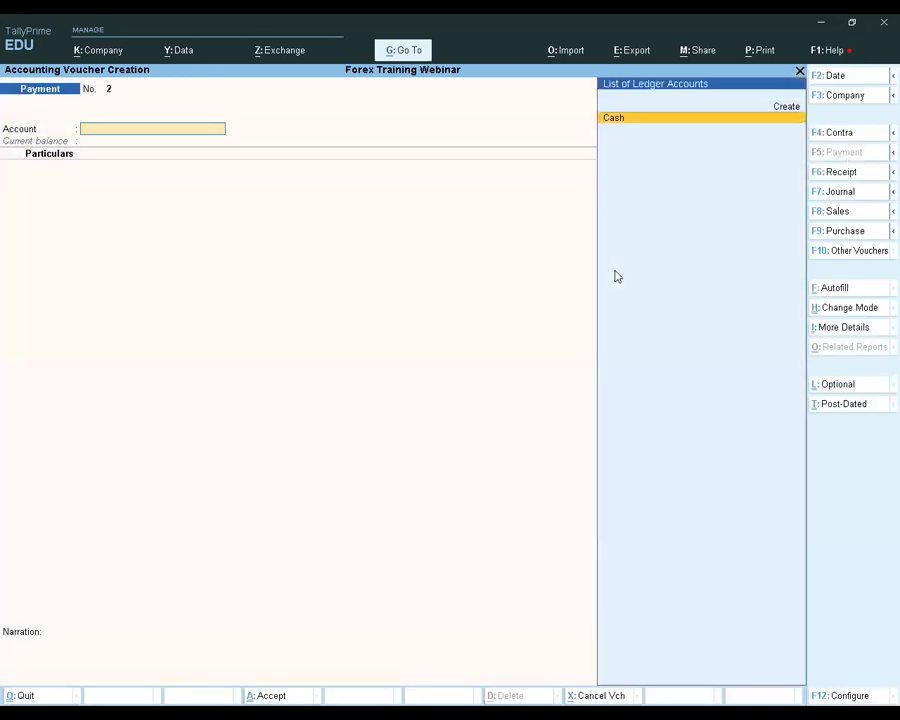
pyautogui.press('Escape')
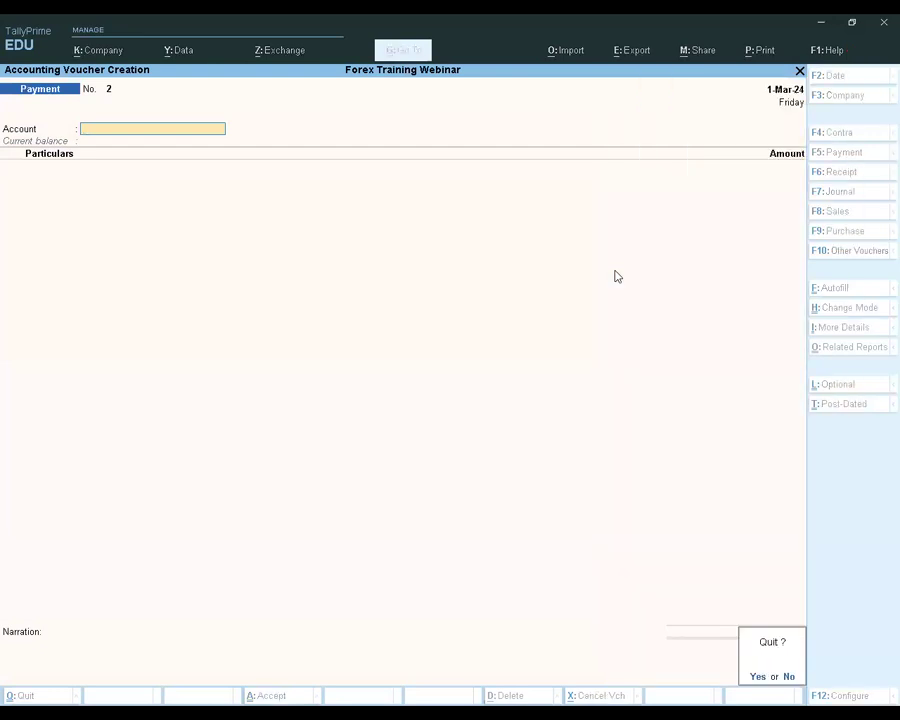
pyautogui.press('y')
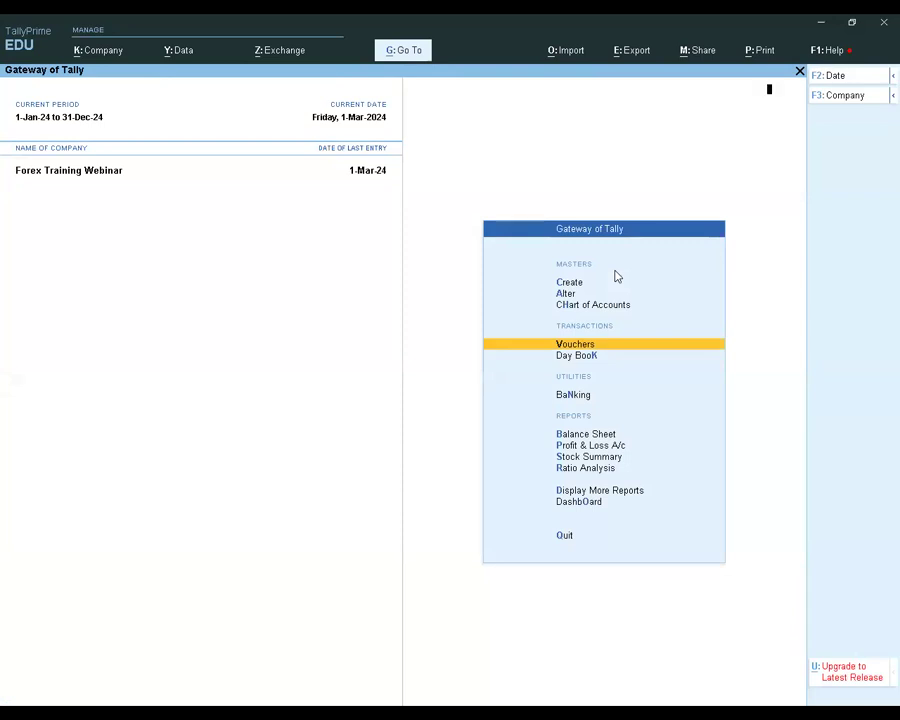
pyautogui.press('Return')
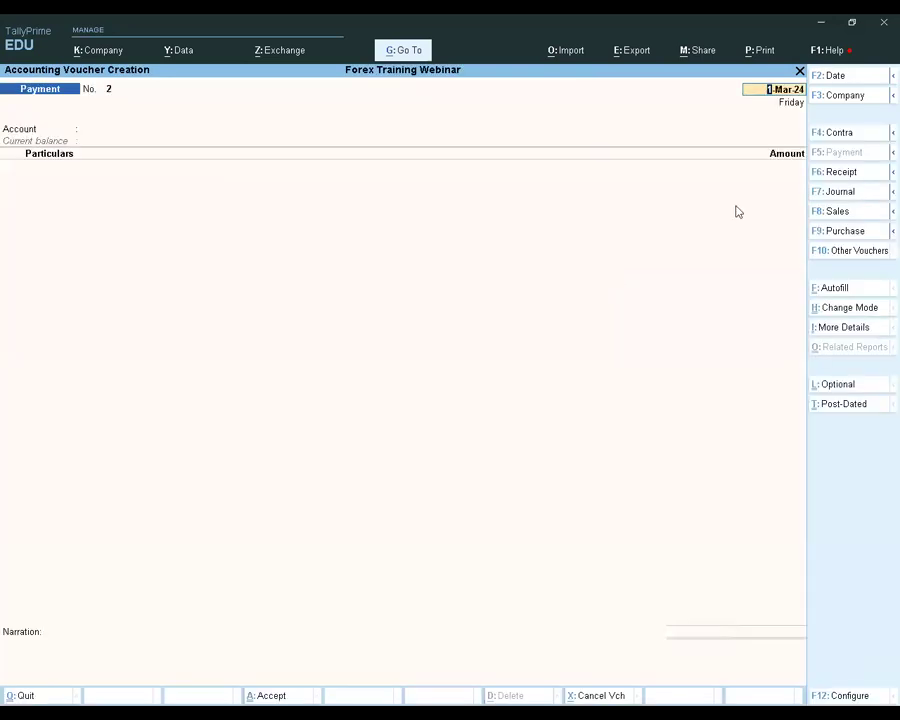
pyautogui.click(842, 233)
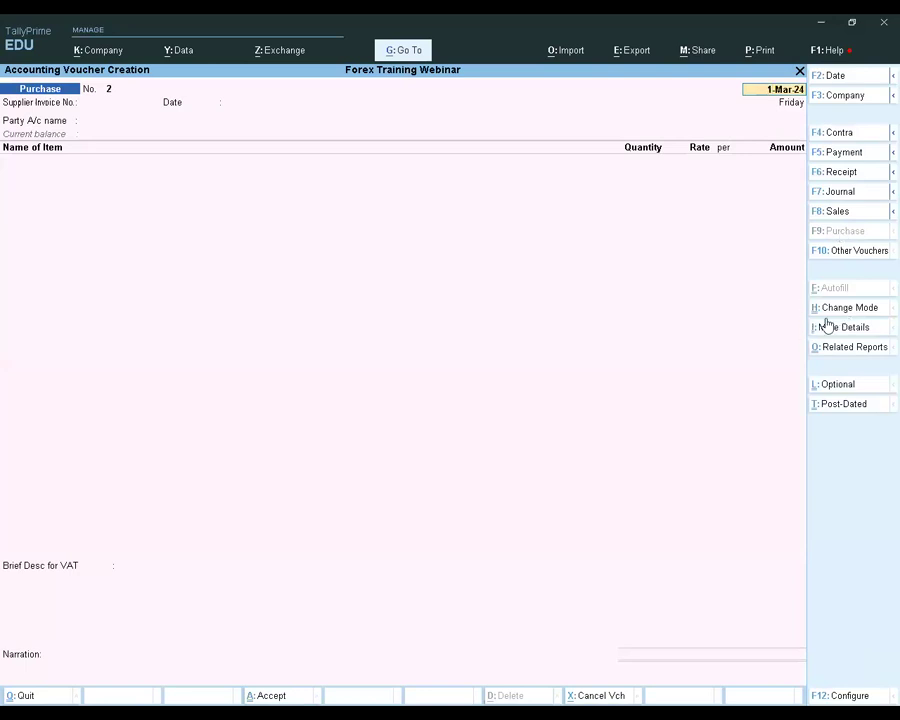
pyautogui.press('Escape')
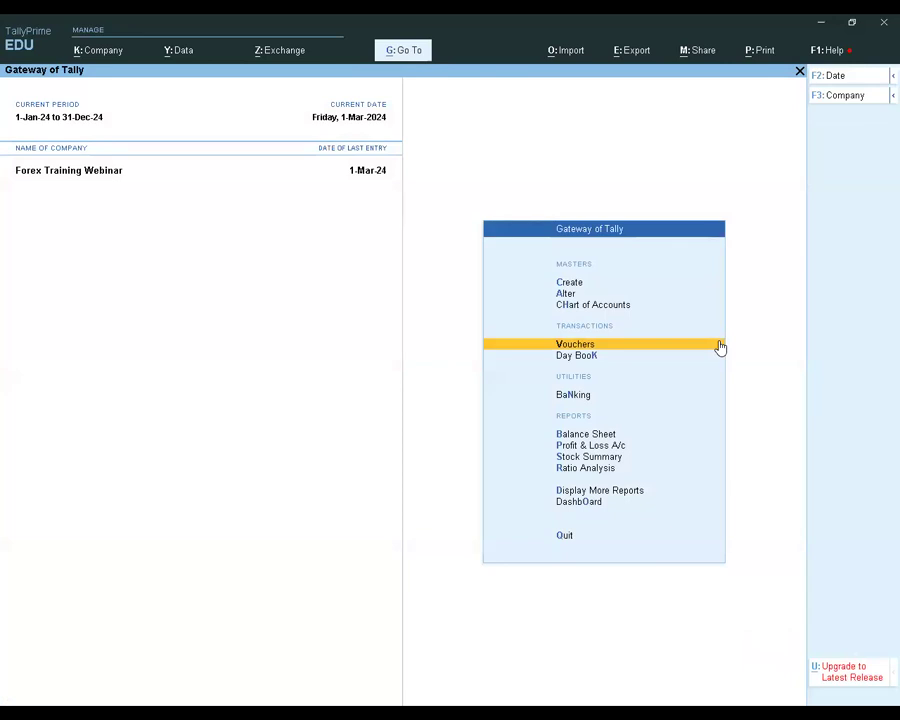
# Open Customer 1's Ledger Vouchers report from the account books and start its period on 1-Feb-24
pyautogui.write('da')
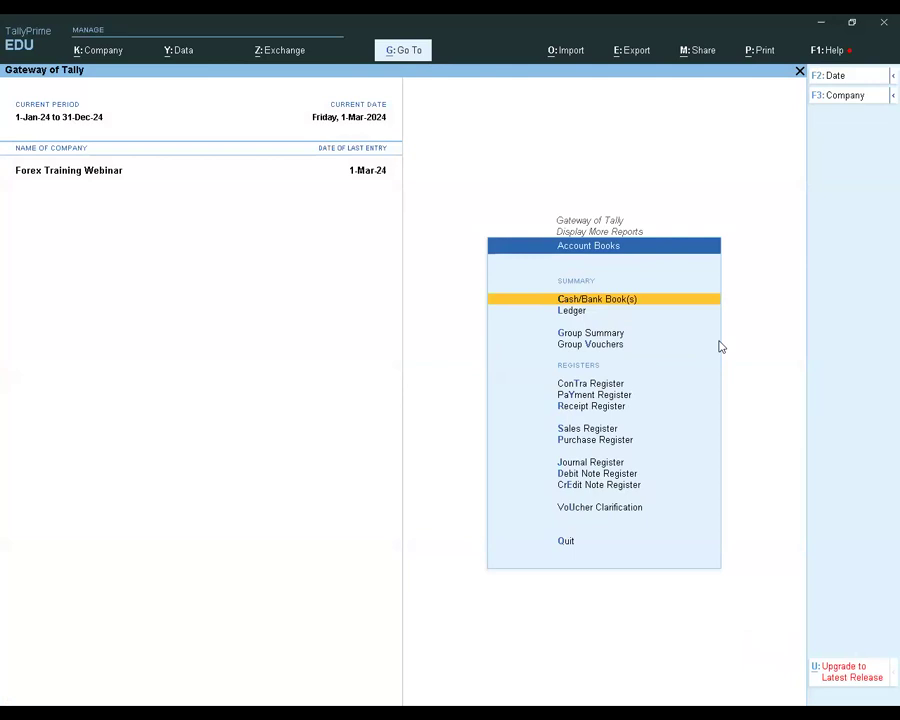
pyautogui.write('lc')
pyautogui.press('Down')
pyautogui.press('Return')
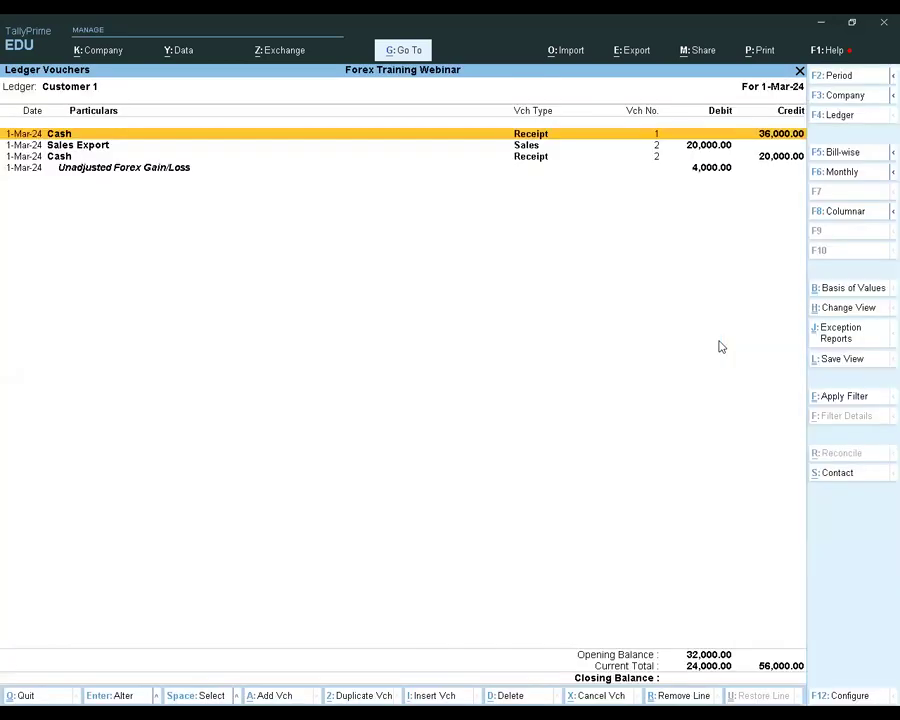
pyautogui.press('F2')
pyautogui.write('1-2')
pyautogui.press('Return')
pyautogui.press('Return')
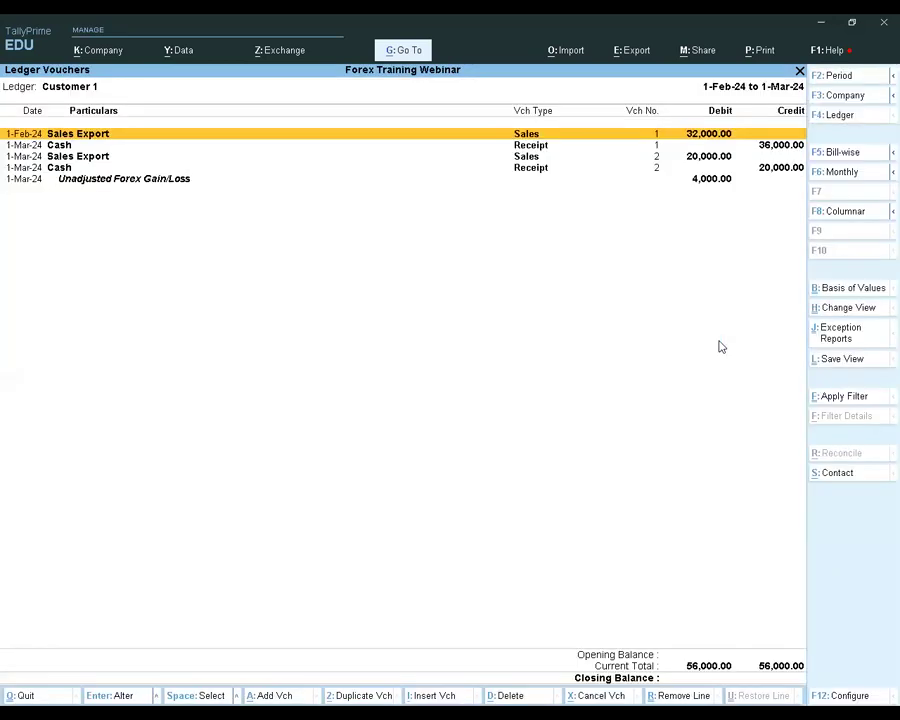
# Examine the sales and receipt entries in Customer 1's ledger, including the first Sales Export voucher
pyautogui.press('Down')
pyautogui.press('Down')
pyautogui.press('Down')
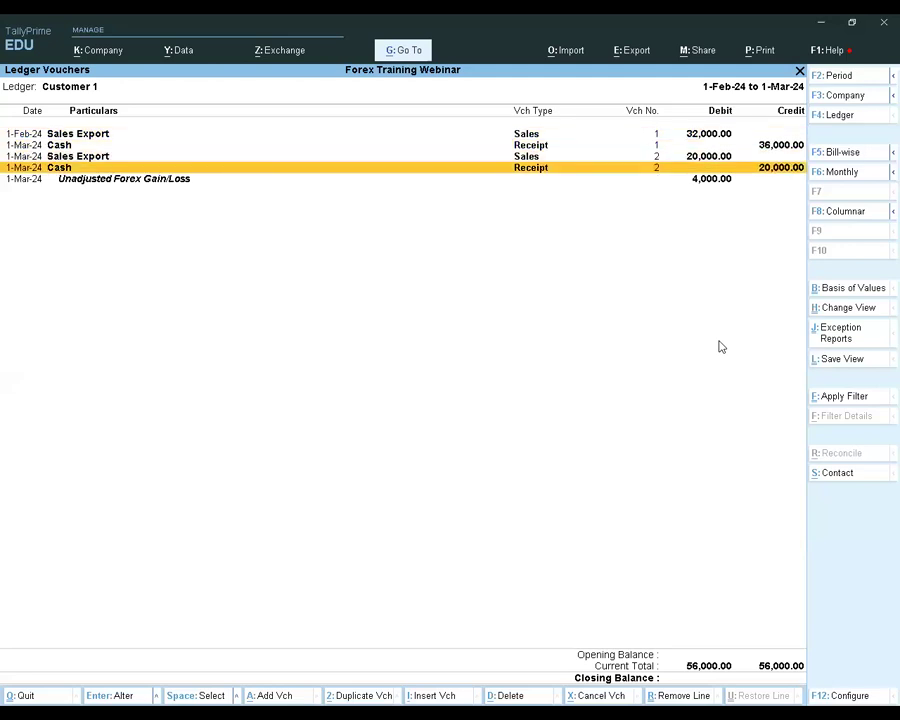
pyautogui.press('Up')
pyautogui.press('Up')
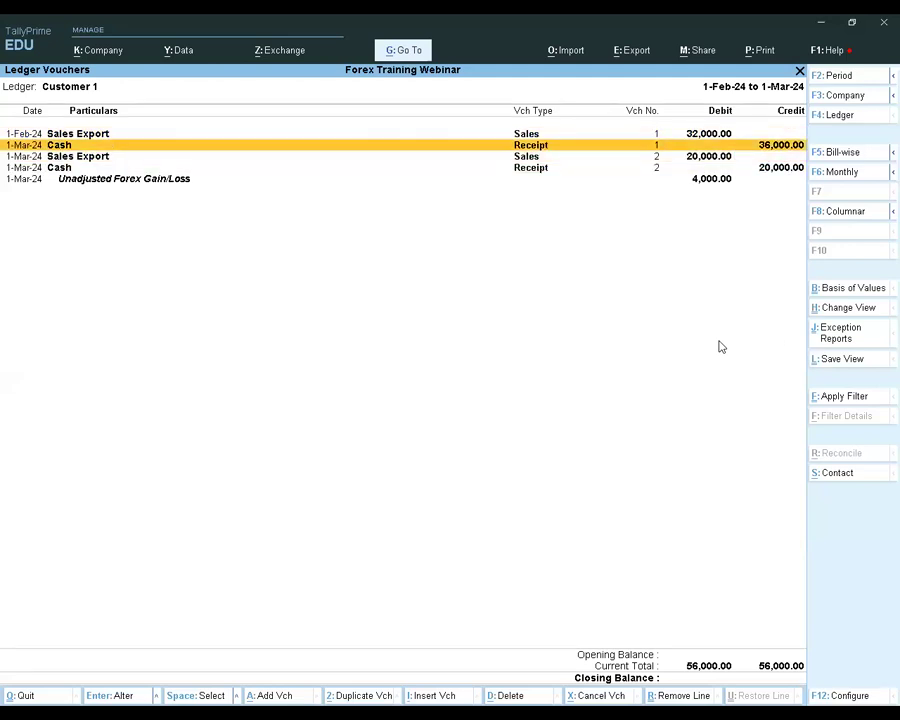
pyautogui.press('Up')
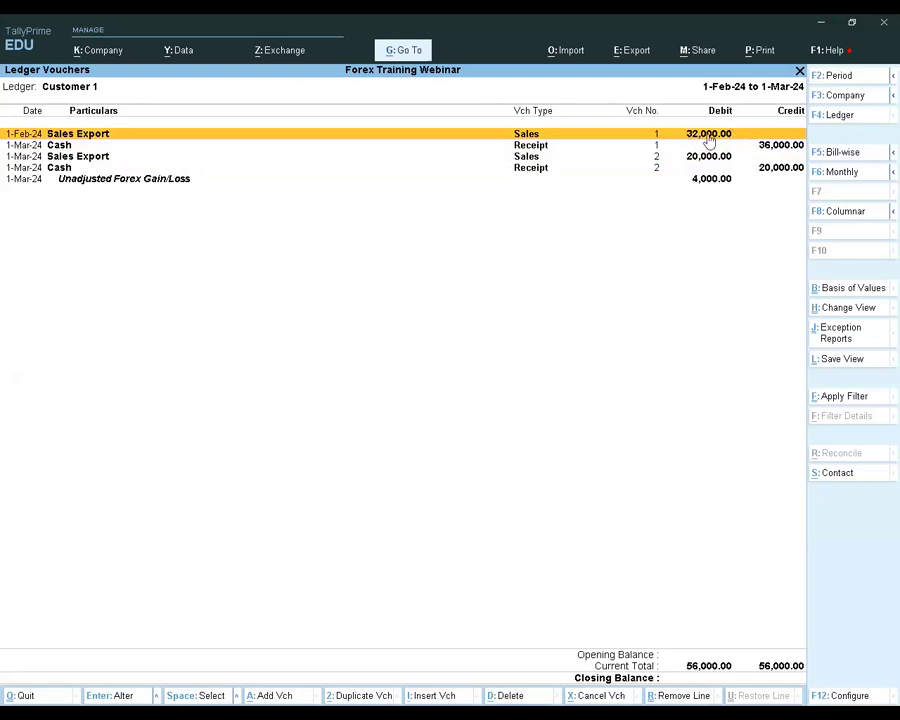
pyautogui.hotkey('shift', 'Return')
pyautogui.hotkey('shift', 'Return')
# Configure Customer 1's Ledger Vouchers report to show forex details
pyautogui.press('F12')
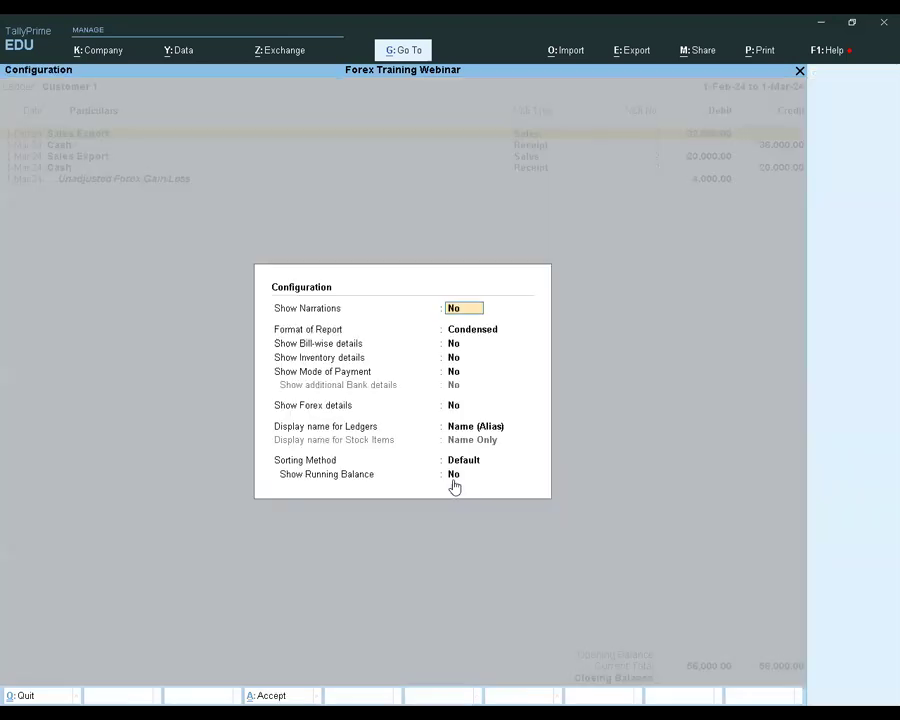
pyautogui.click(455, 409)
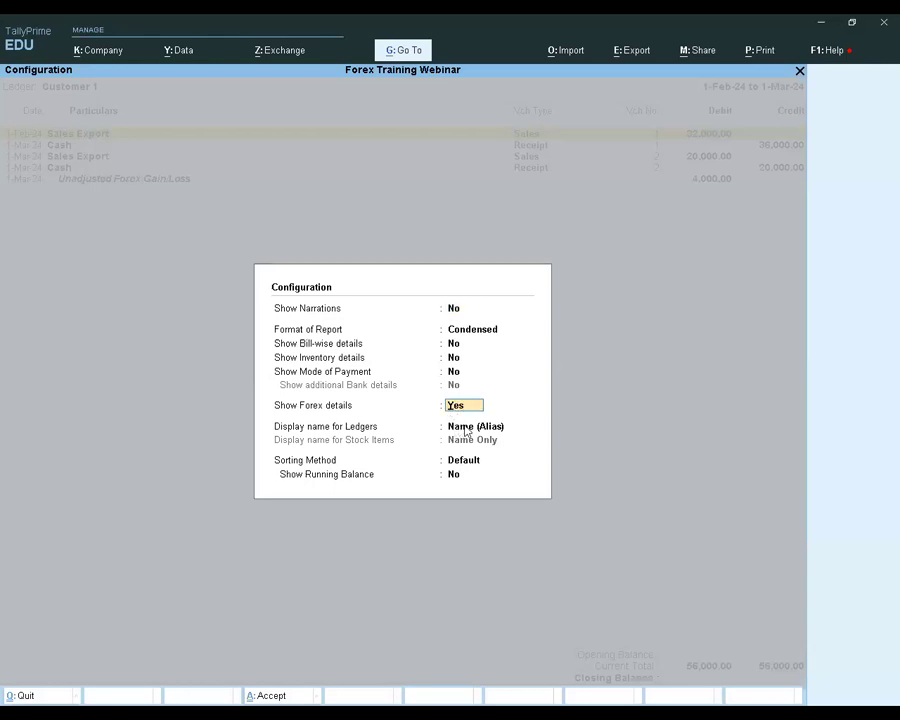
pyautogui.hotkey('ctrl', 'a')
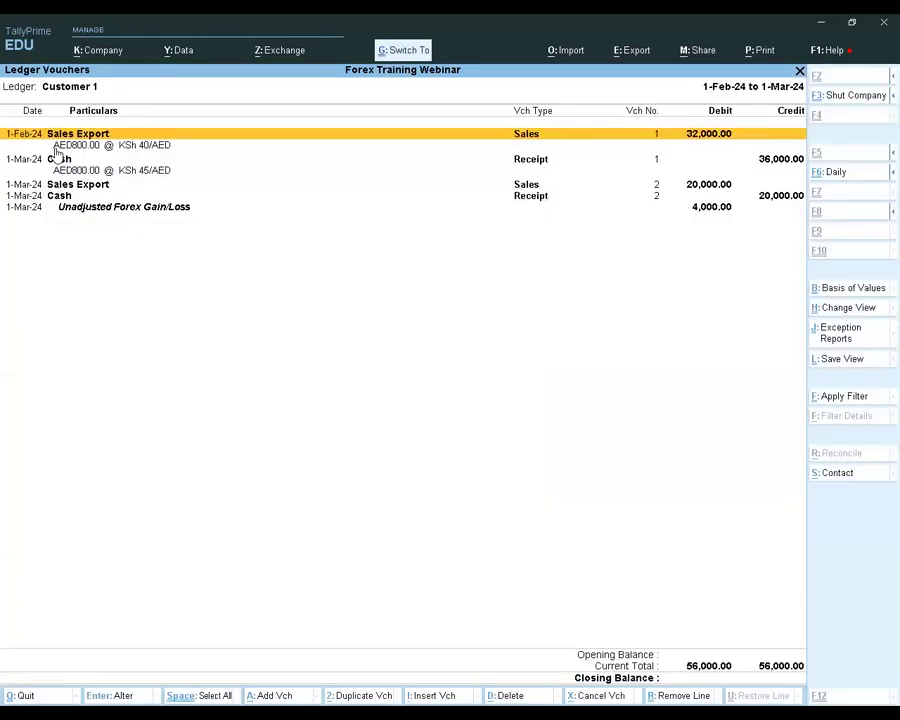
# Examine the exchange rates of the forex sale and receipt and the unadjusted forex gain/loss, and return to the Gateway of Tally
pyautogui.click(149, 147)
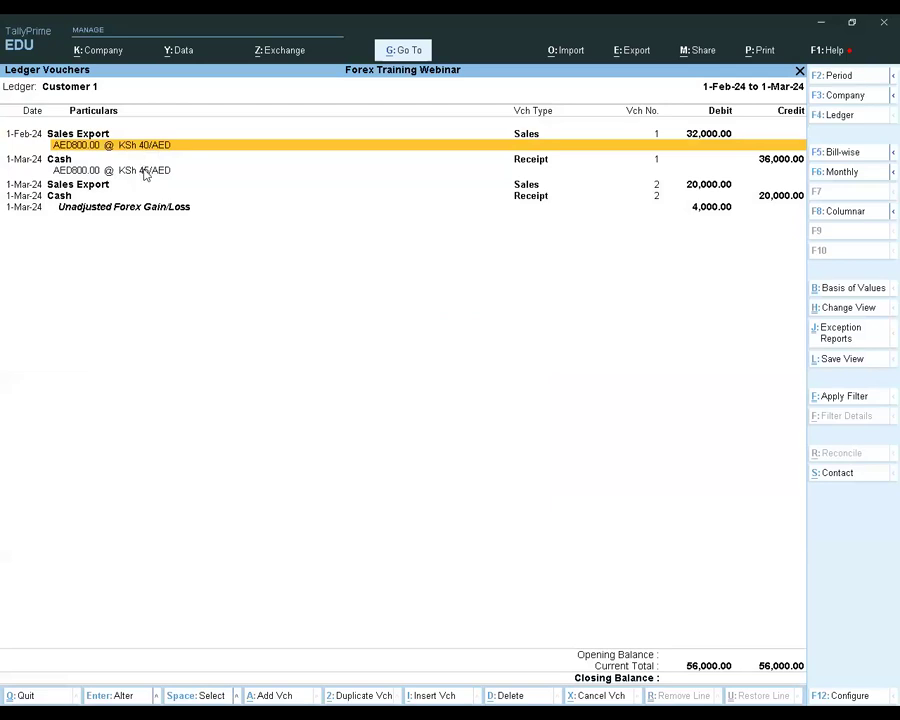
pyautogui.click(132, 175)
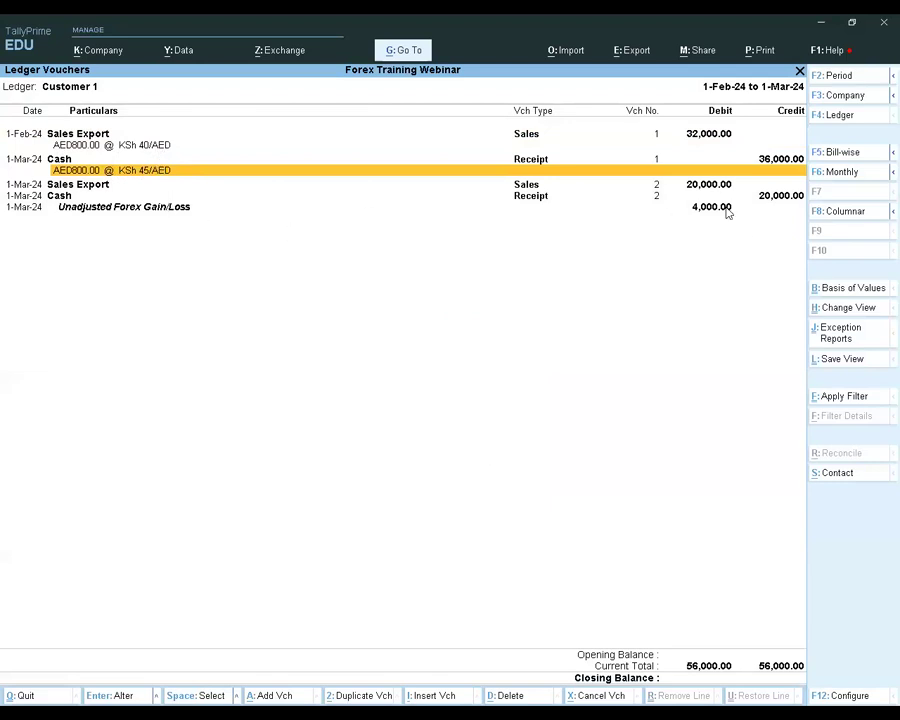
pyautogui.click(700, 207)
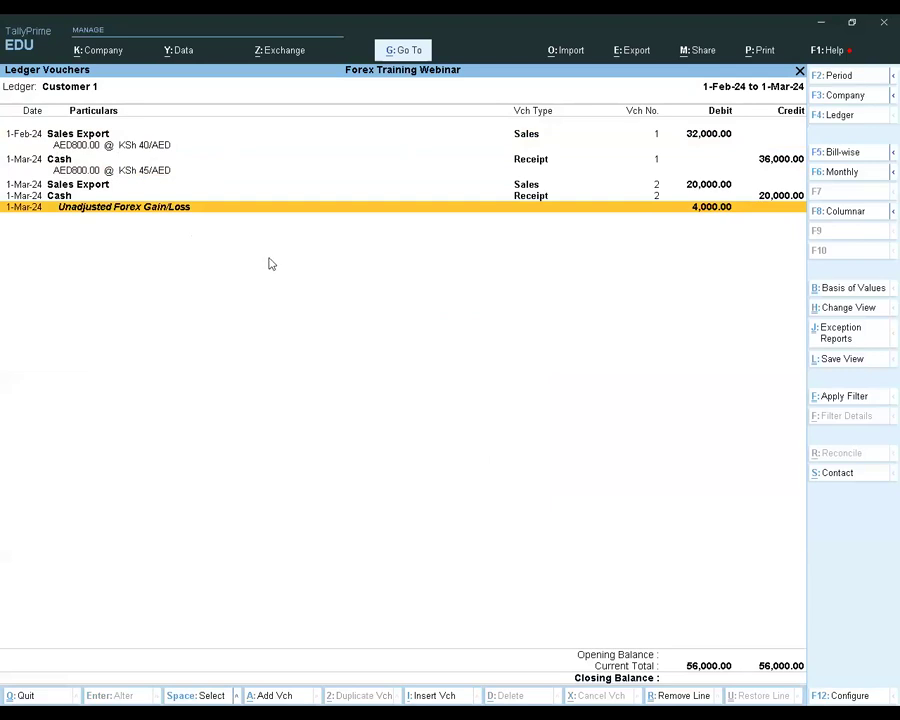
pyautogui.press('Escape')
pyautogui.press('Escape')
pyautogui.press('Escape')
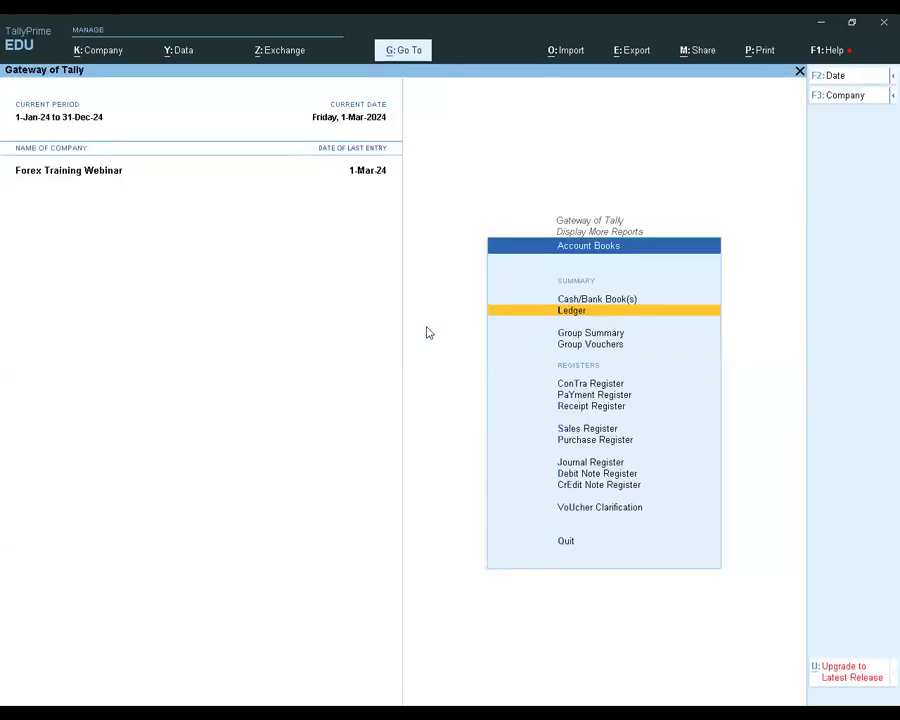
pyautogui.press('Escape')
# Open a new purchase voucher and change its mode to Accounting Invoice
pyautogui.press('Up')
pyautogui.press('Up')
pyautogui.press('Up')
pyautogui.press('Up')
pyautogui.press('Up')
pyautogui.press('Up')
pyautogui.press('Up')
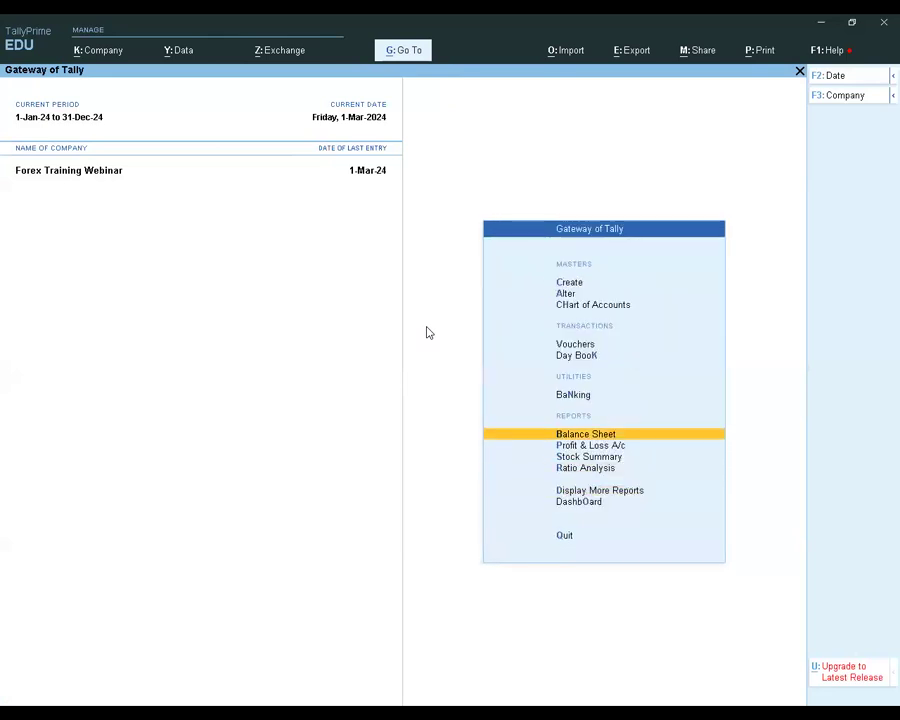
pyautogui.press('Return')
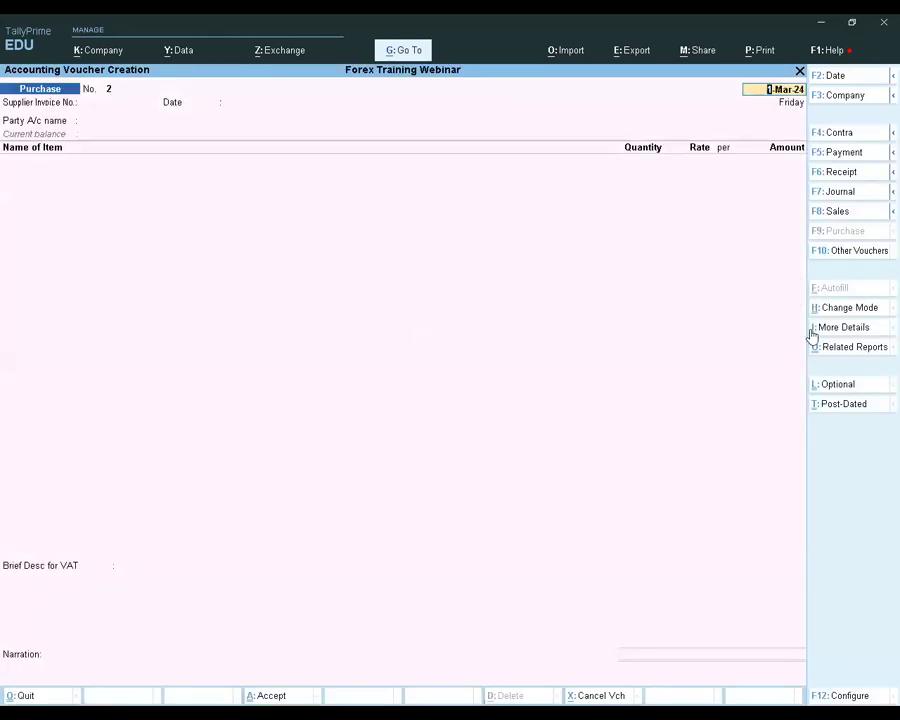
pyautogui.click(845, 309)
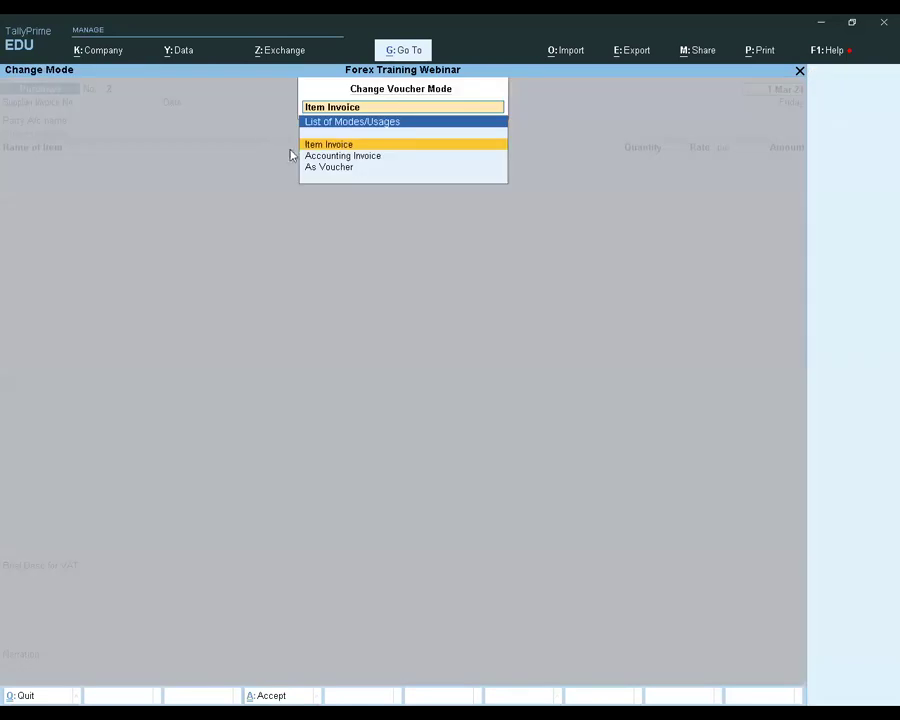
pyautogui.click(353, 157)
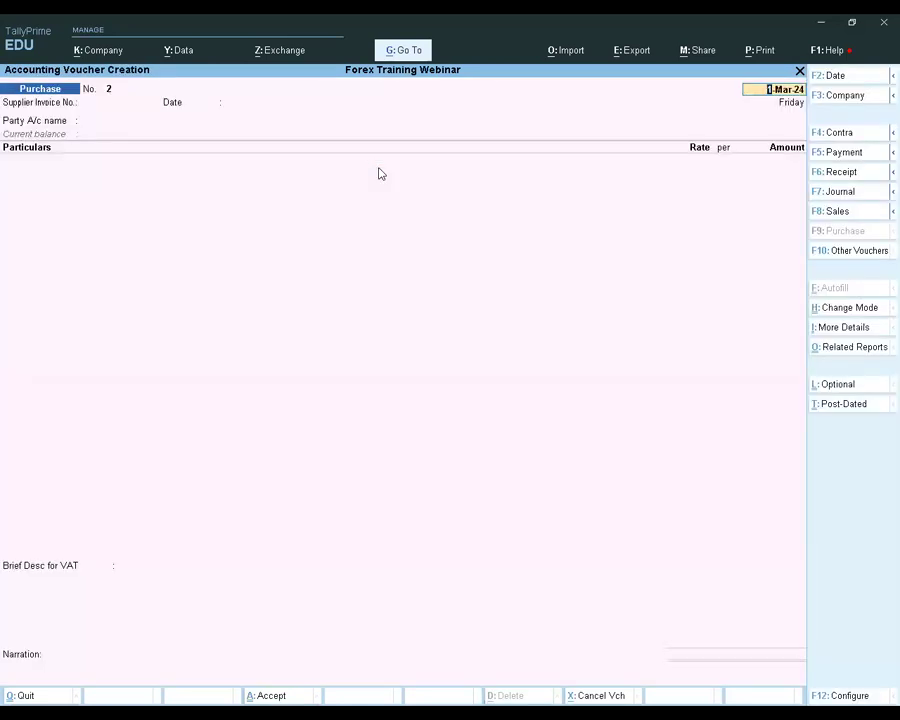
# Keep the voucher date, leave the supplier invoice number blank, and select Supplier 1 as the party with its default details
pyautogui.press('Return')
pyautogui.press('Return')
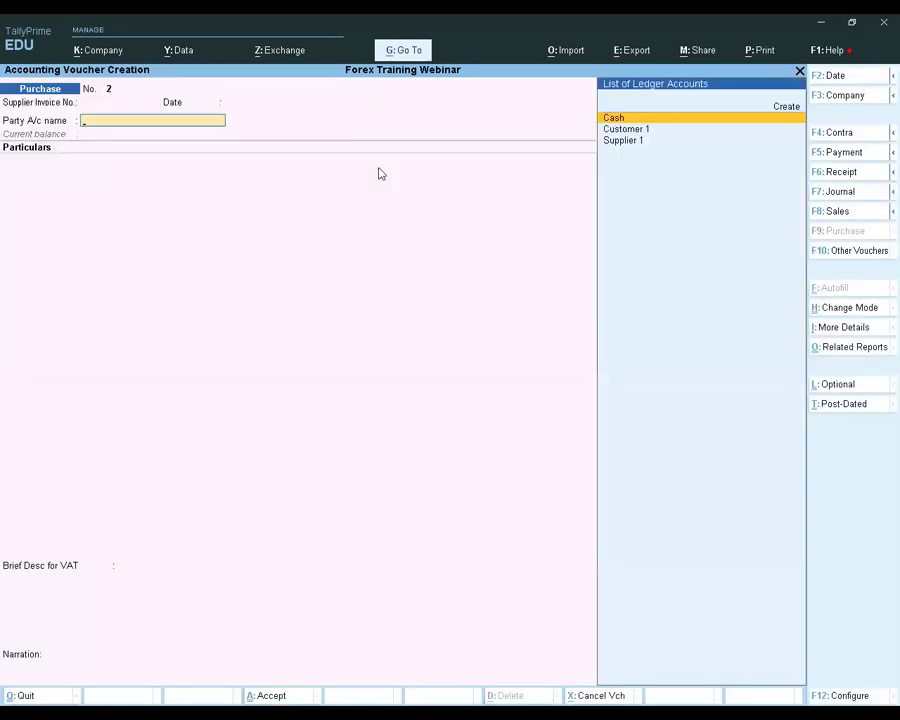
pyautogui.press('Down')
pyautogui.press('Down')
pyautogui.press('Return')
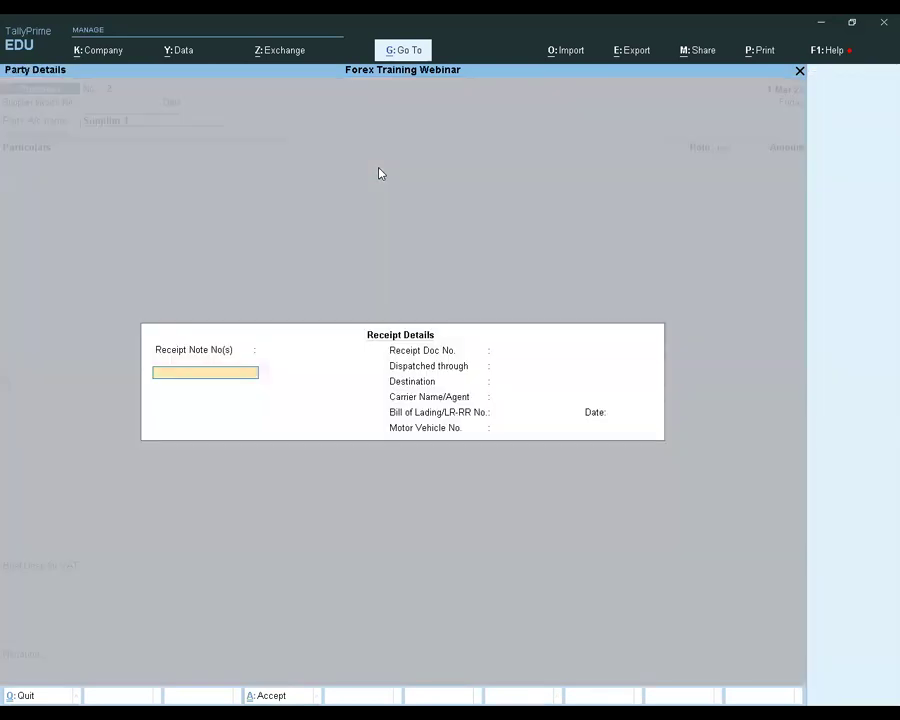
pyautogui.press('Return')
pyautogui.hotkey('ctrl', 'a')
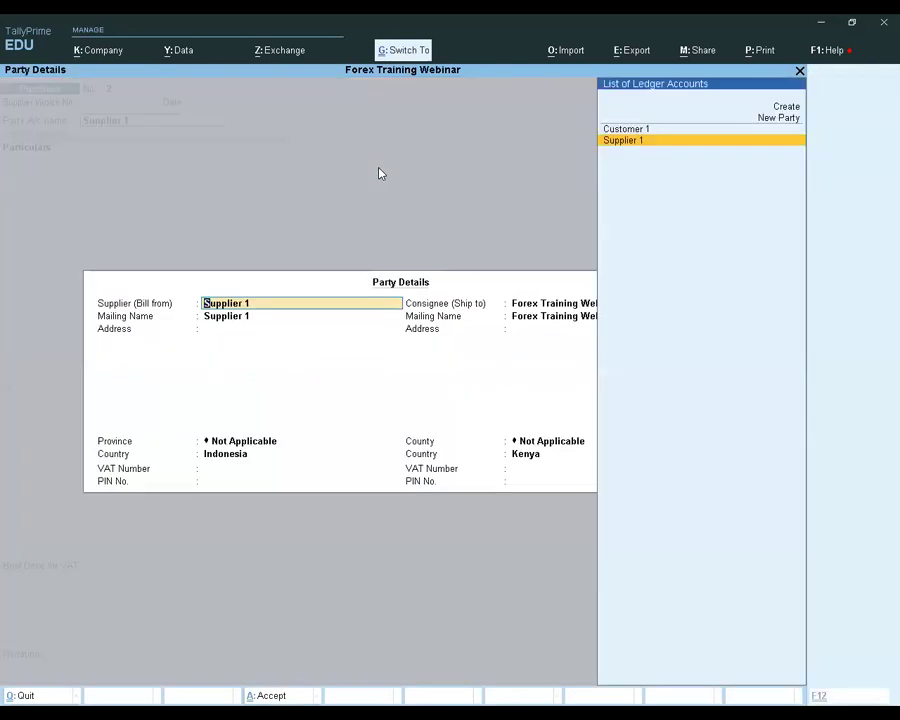
pyautogui.hotkey('ctrl', 'a')
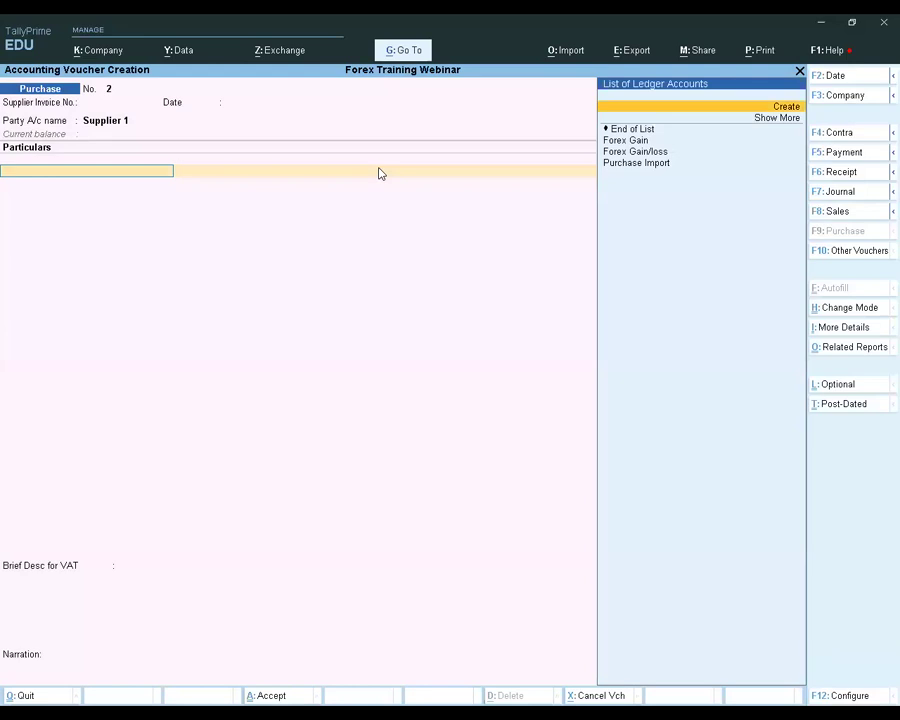
# Start a new ledger for the purchase particulars and name it Travelling Expense, without an alias
pyautogui.press('Return')
pyautogui.write('Tr')
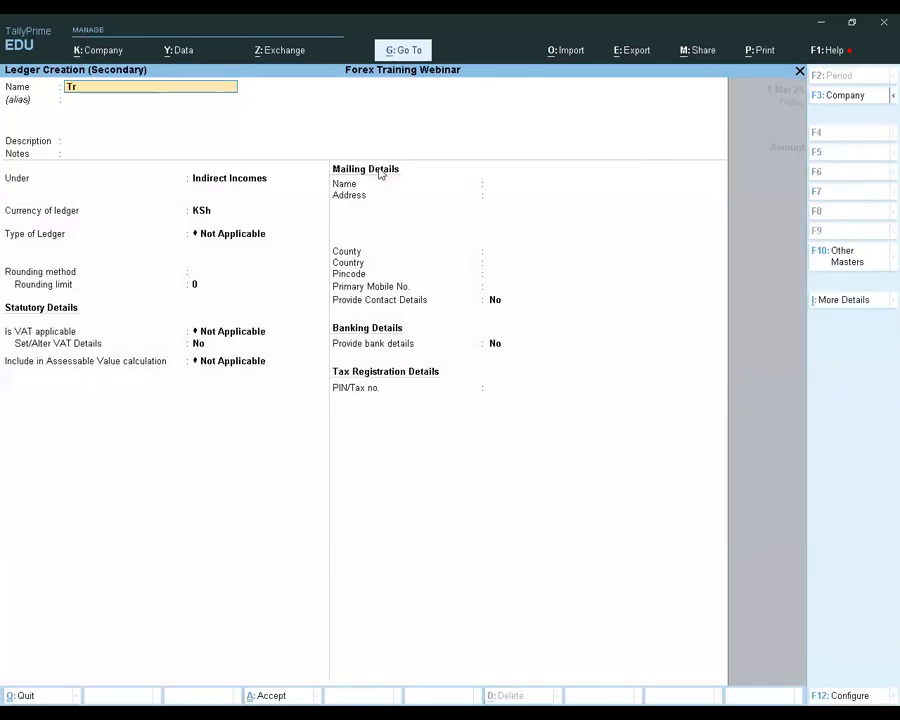
pyautogui.write('nasport')
pyautogui.press('BackSpace')
pyautogui.press('BackSpace')
pyautogui.press('BackSpace')
pyautogui.press('BackSpace')
pyautogui.press('BackSpace')
pyautogui.press('BackSpace')
pyautogui.press('BackSpace')
pyautogui.press('BackSpace')
pyautogui.press('BackSpace')
pyautogui.write('Travelling Expense')
pyautogui.press('Return')
# Place the Travelling Expense ledger under Indirect Expenses, save it, and use it as the purchase particular
pyautogui.press('Return')
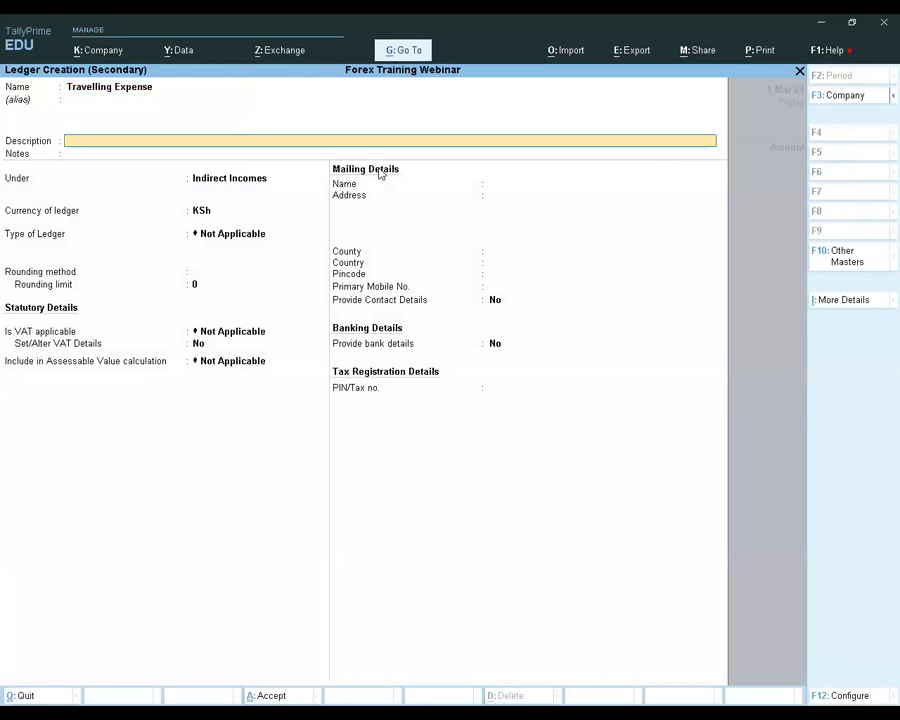
pyautogui.press('Return')
pyautogui.press('Return')
pyautogui.write('ind')
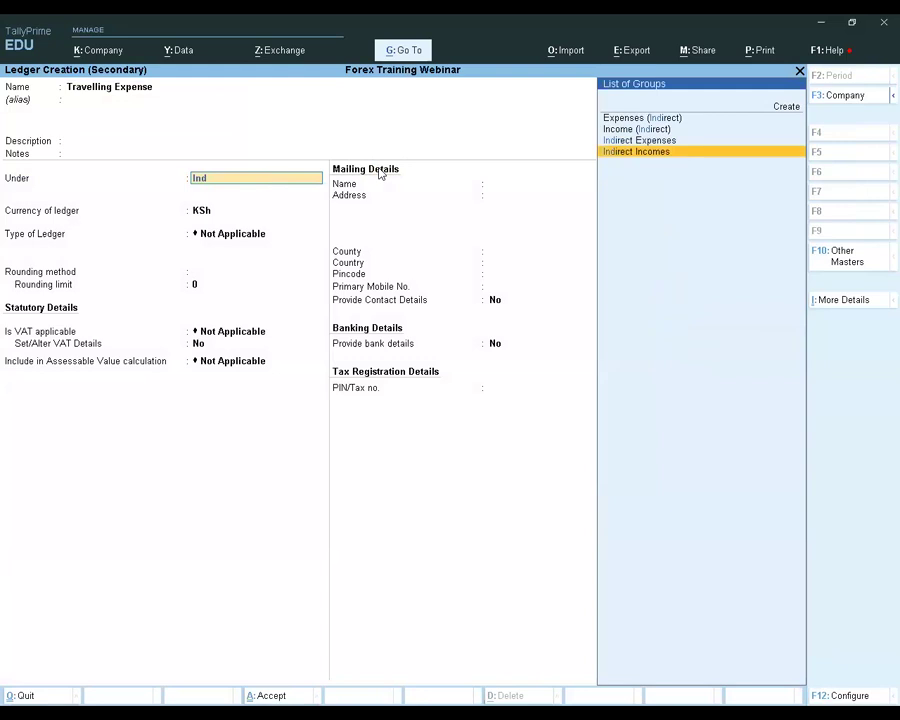
pyautogui.press('Up')
pyautogui.press('Return')
pyautogui.press('Return')
pyautogui.press('Return')
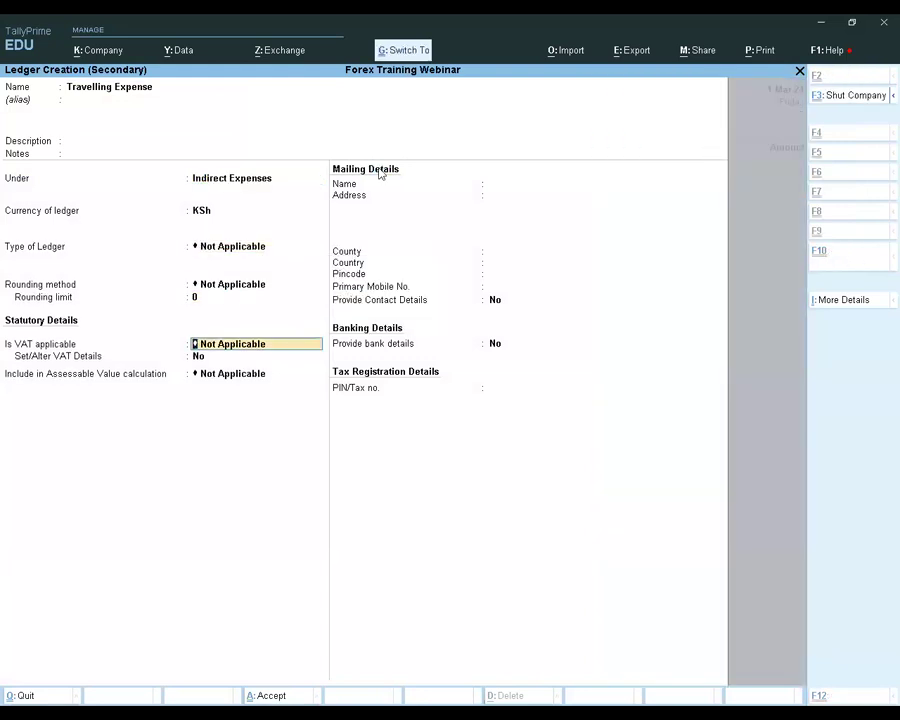
pyautogui.hotkey('ctrl', 'a')
pyautogui.press('Return')
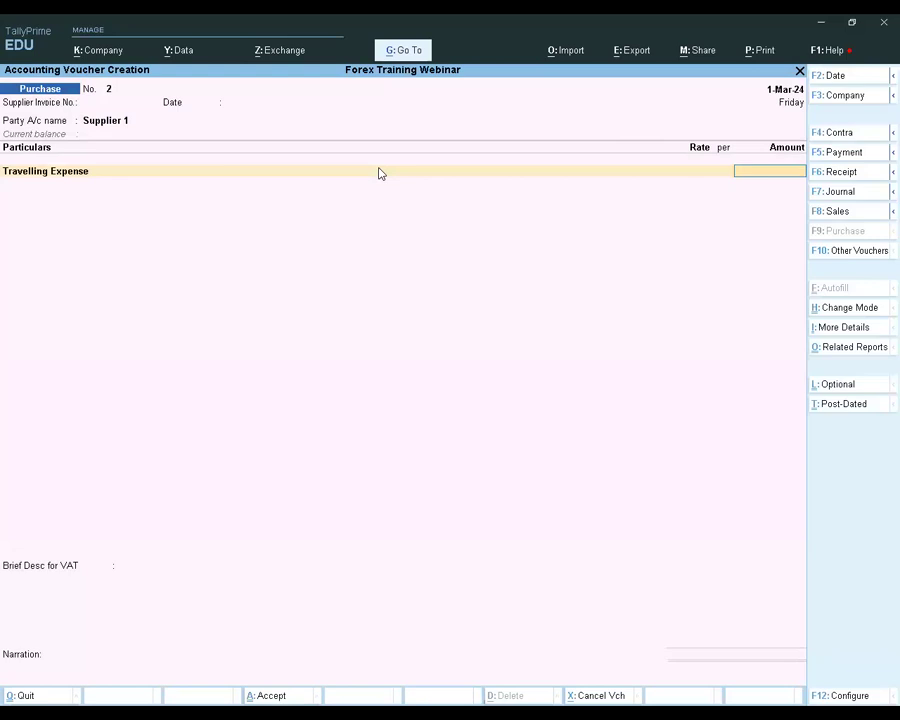
# Enter $100 for the Travelling Expense line at an exchange rate of KSh 165/$
pyautogui.write('$100')
pyautogui.press('Return')
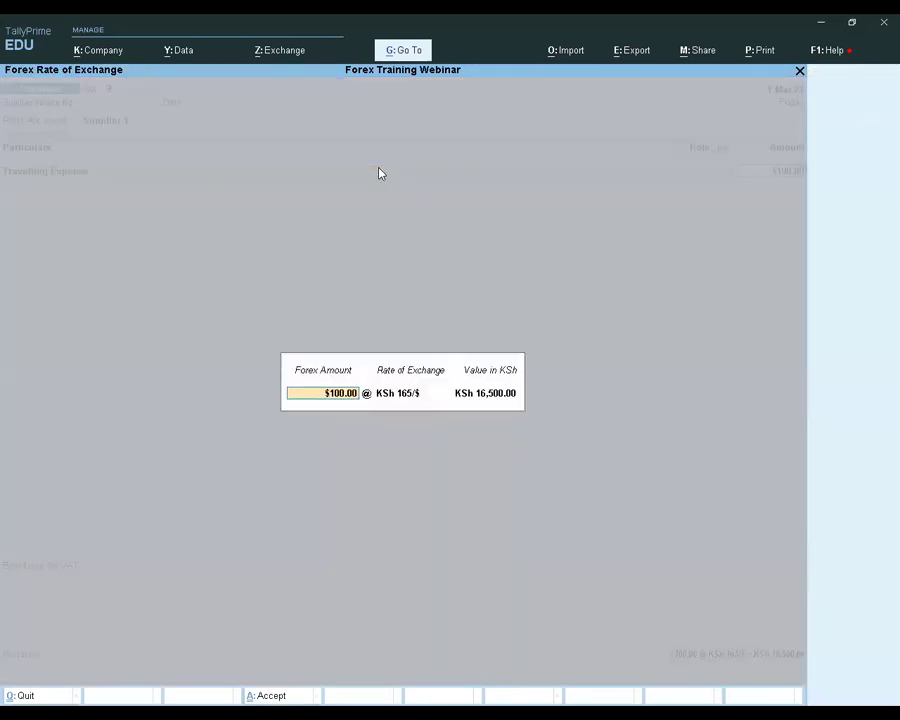
pyautogui.press('Return')
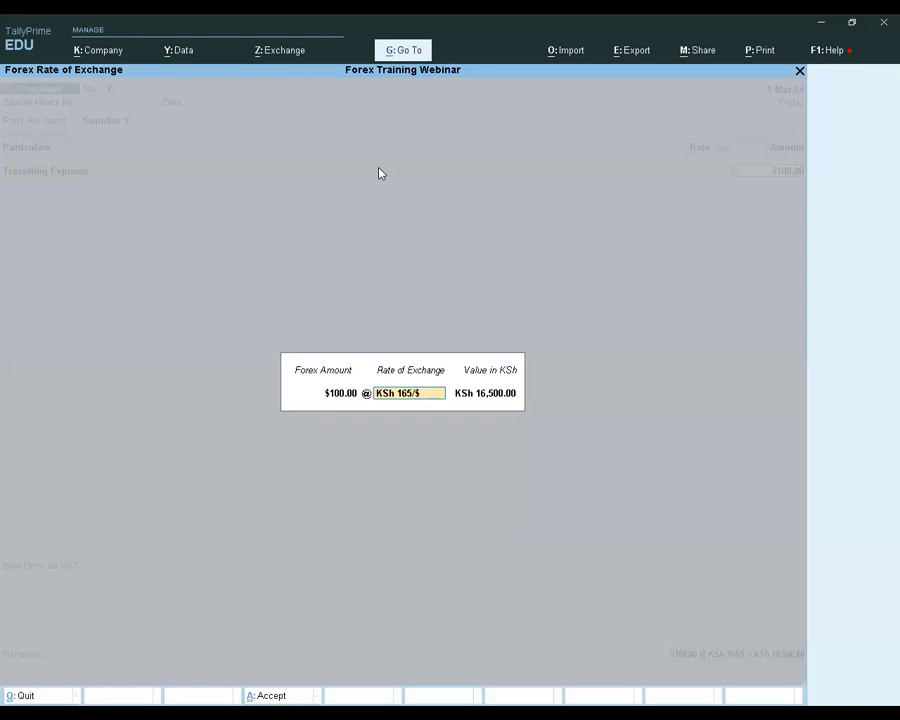
pyautogui.press('Return')
# Allocate the $100 credit to new reference 2 for Supplier 1 and save the purchase voucher without a narration
pyautogui.press('Return')
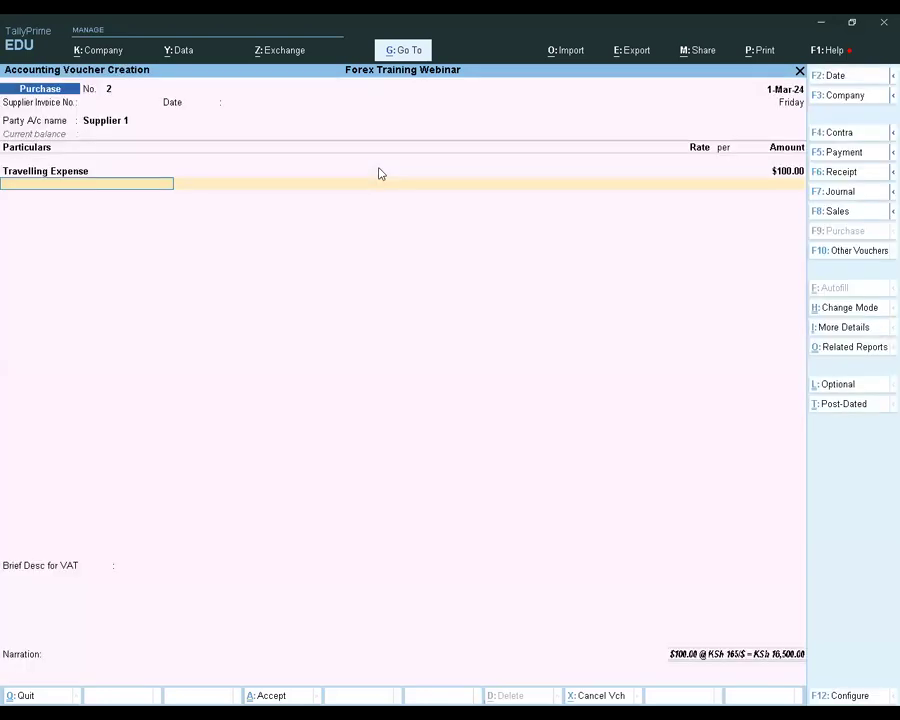
pyautogui.press('Return')
pyautogui.press('Return')
pyautogui.press('Return')
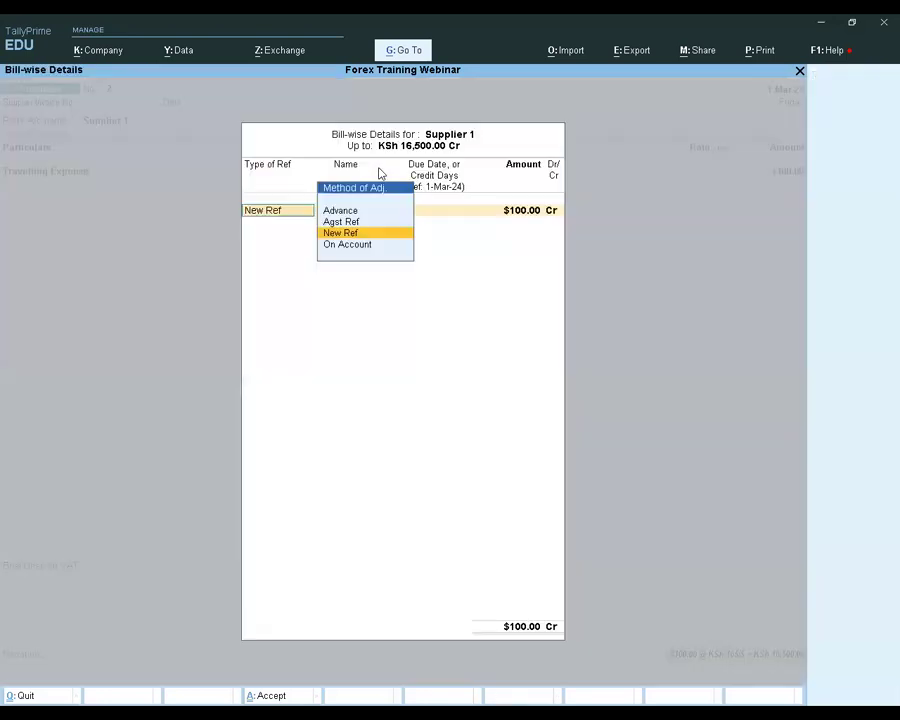
pyautogui.press('Return')
pyautogui.press('Return')
pyautogui.press('Return')
pyautogui.press('Return')
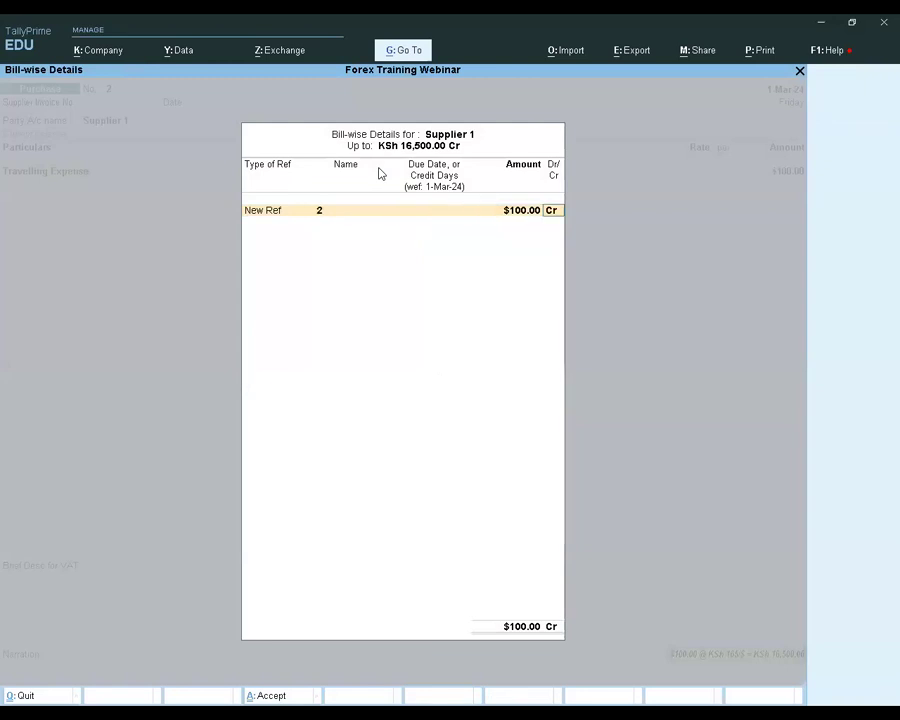
pyautogui.press('Return')
pyautogui.press('Return')
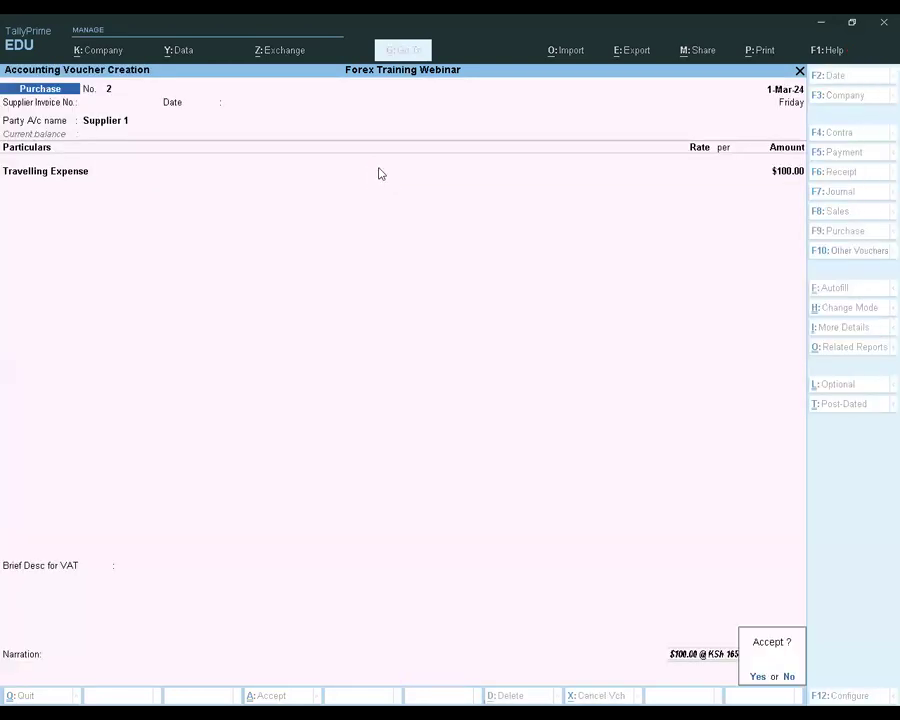
pyautogui.press('Return')
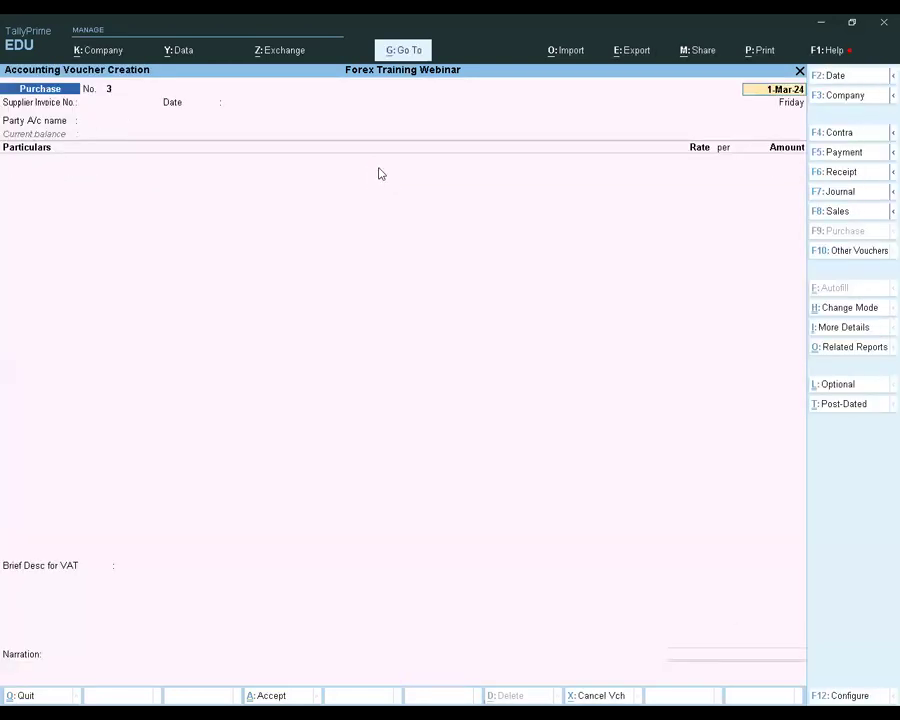
# Start a payment voucher dated 2-Mar-24 from the Cash account with Supplier 1 as the particular
pyautogui.click(845, 155)
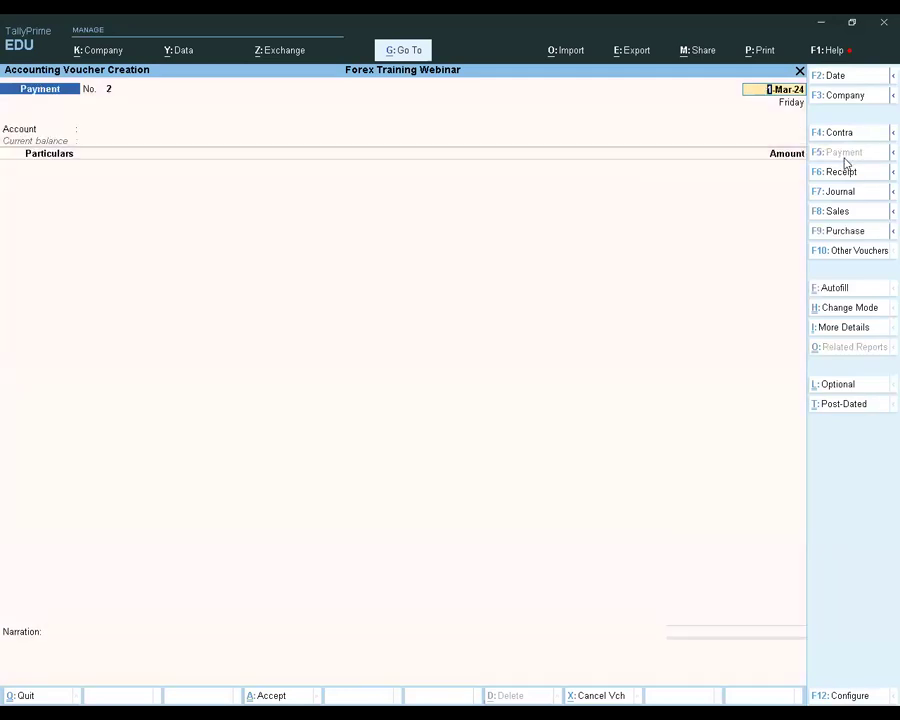
pyautogui.write('2')
pyautogui.press('Return')
pyautogui.press('Return')
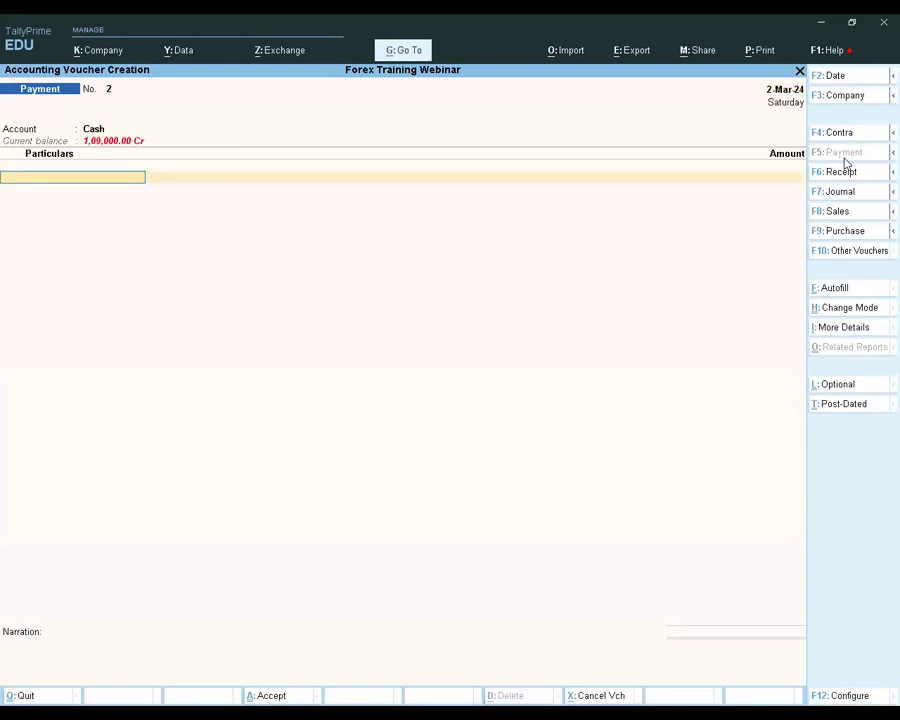
pyautogui.write('Su')
# Enter a $100 payment to Supplier 1 at an exchange rate of KSh 166/$
pyautogui.press('Return')
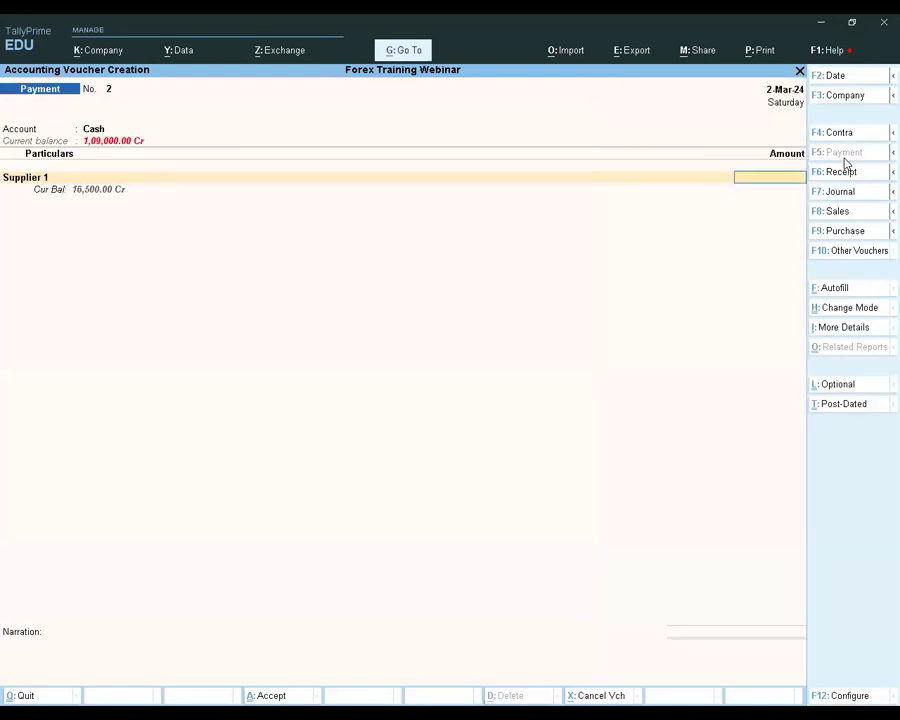
pyautogui.write('$100')
pyautogui.press('Return')
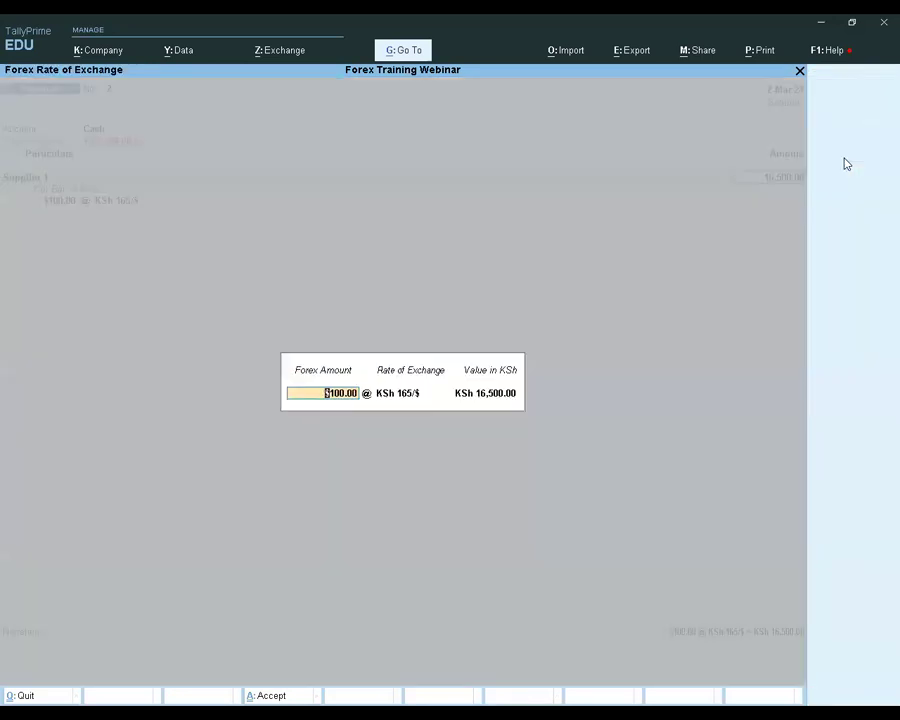
pyautogui.press('Return')
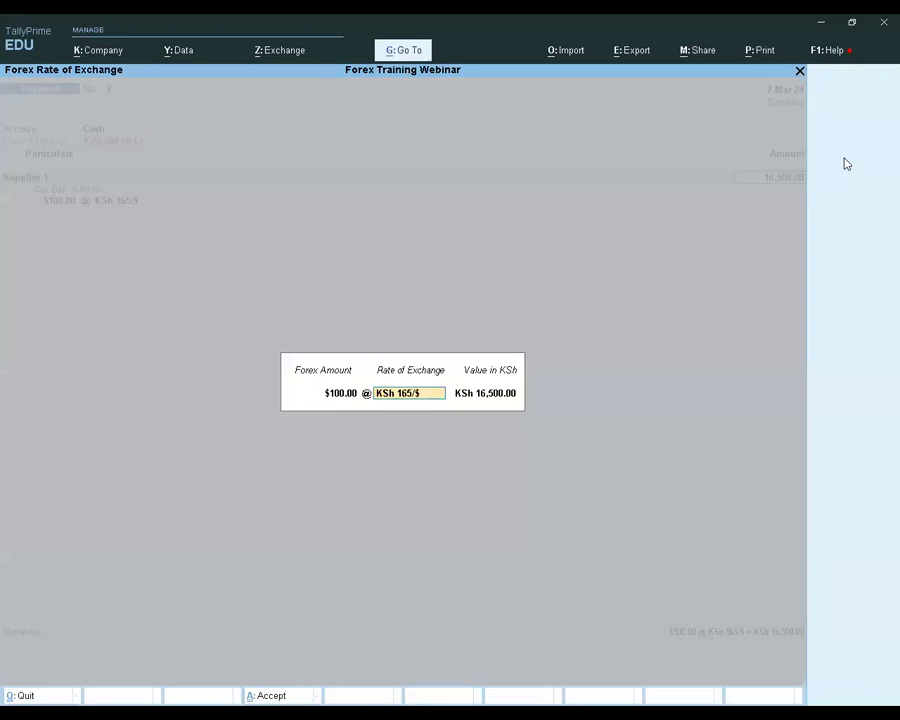
pyautogui.write('6')
pyautogui.press('Return')
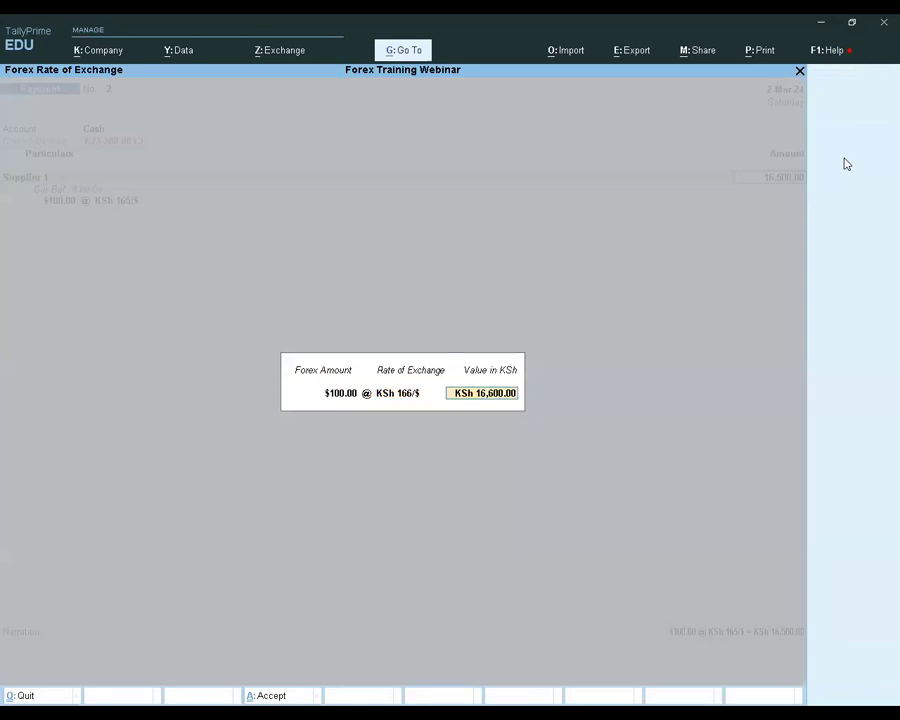
pyautogui.press('Return')
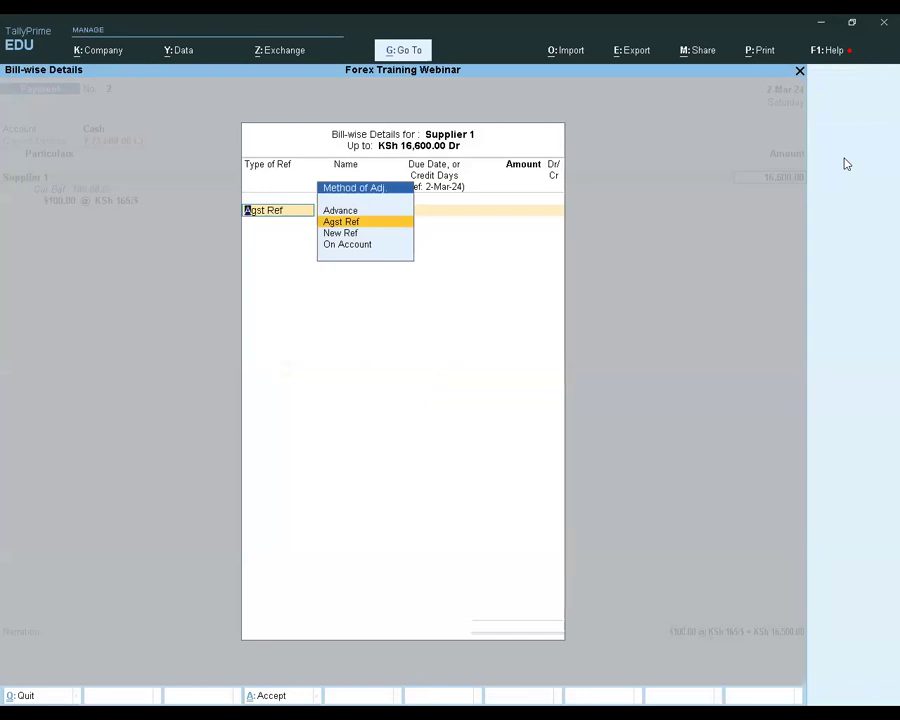
# Allocate the $100 payment as Agst Ref to Supplier 1's pending bill 2
pyautogui.press('Return')
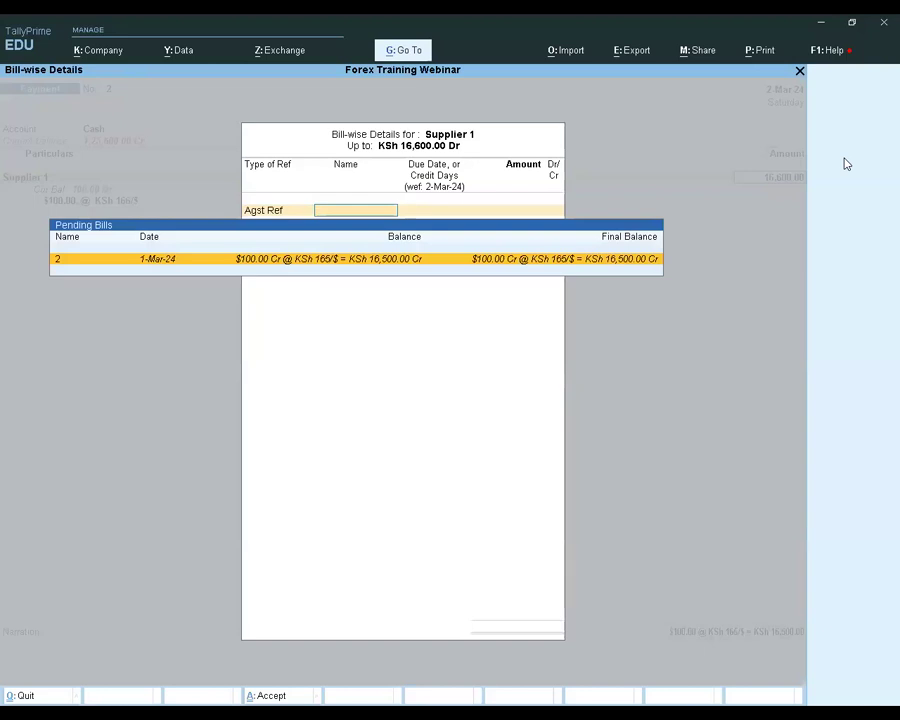
pyautogui.press('Return')
pyautogui.press('Return')
# Save the payment voucher without a narration and leave voucher entry
pyautogui.press('Return')
pyautogui.press('Return')
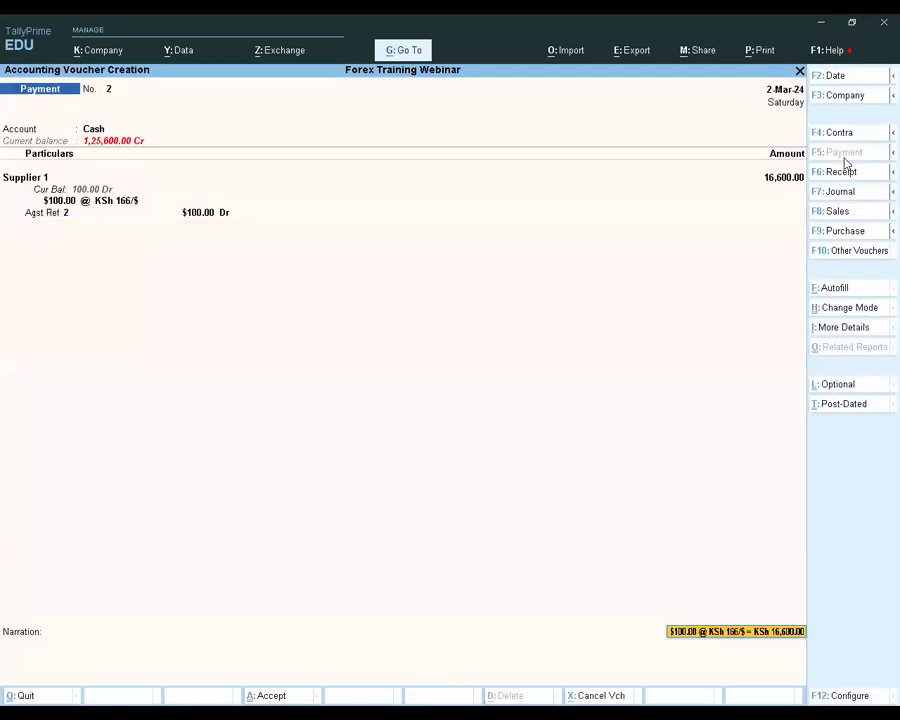
pyautogui.press('Return')
pyautogui.press('Return')
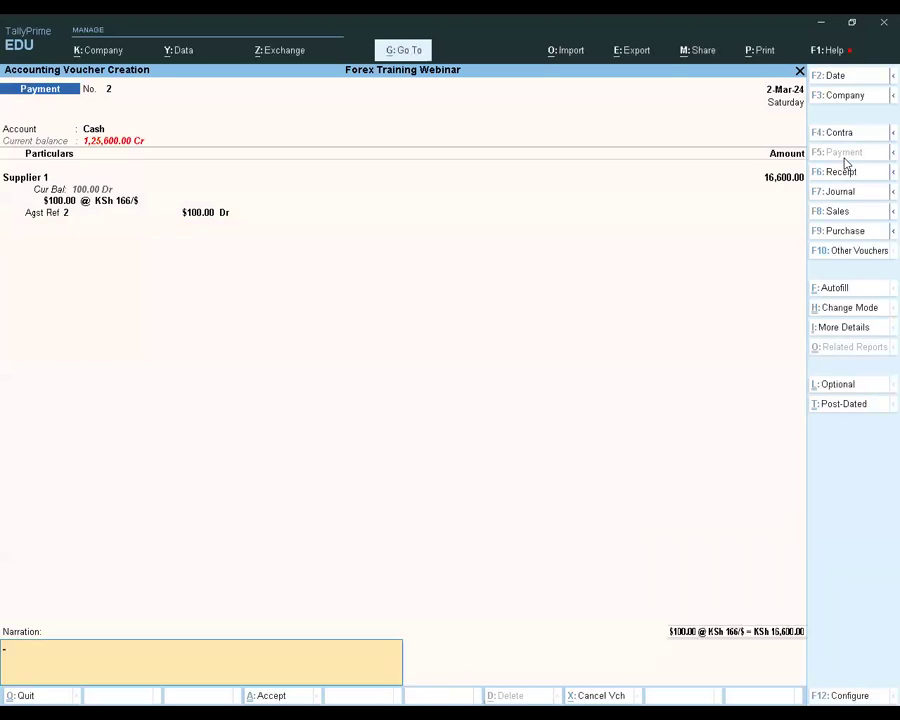
pyautogui.press('Return')
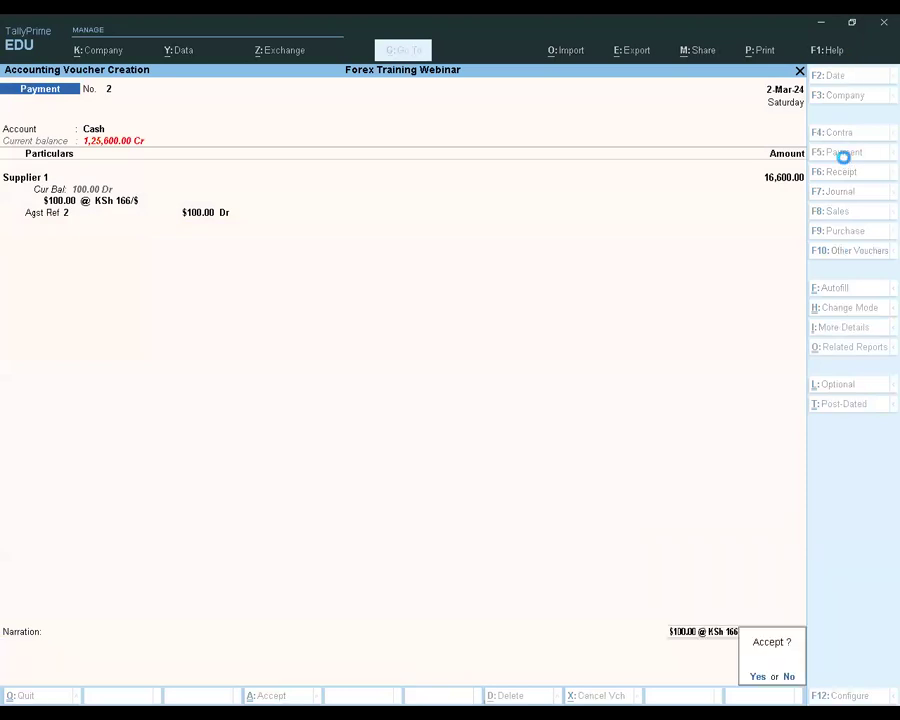
pyautogui.press('Return')
pyautogui.press('BackSpace')
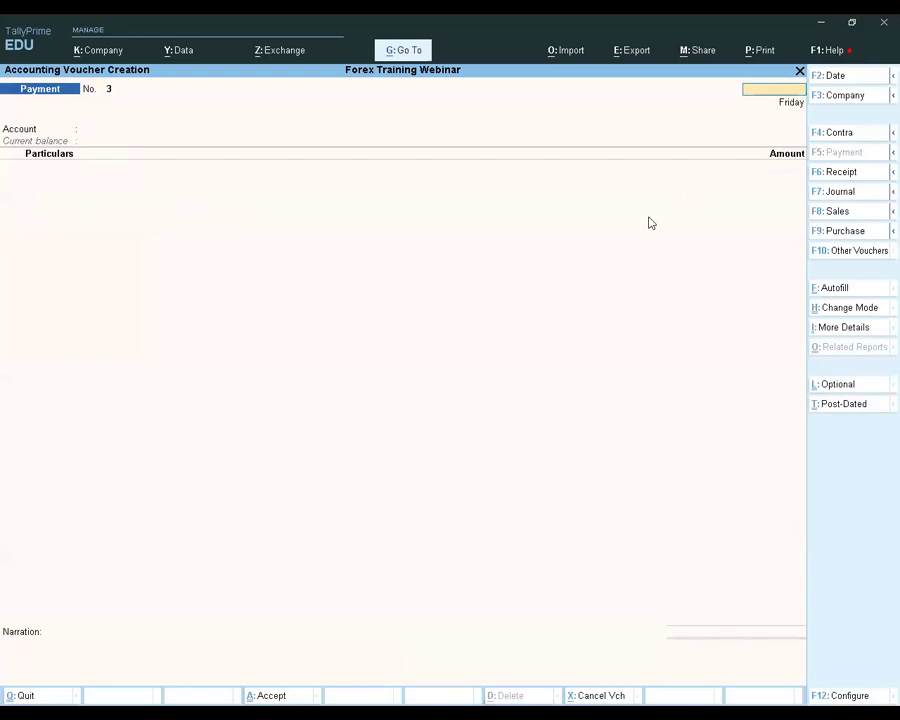
pyautogui.press('Escape')
pyautogui.press('y')
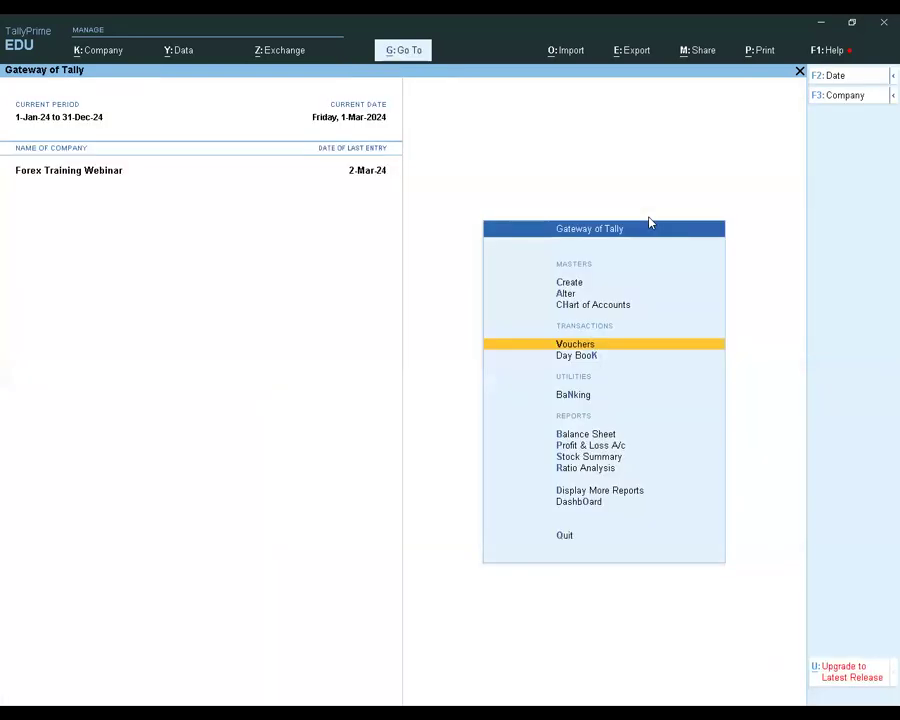
# Open the ledger vouchers report for Supplier 1 from the account books
pyautogui.press('Down')
pyautogui.press('Down')
pyautogui.press('Down')
pyautogui.press('Down')
pyautogui.press('Down')
pyautogui.press('Down')
pyautogui.press('Down')
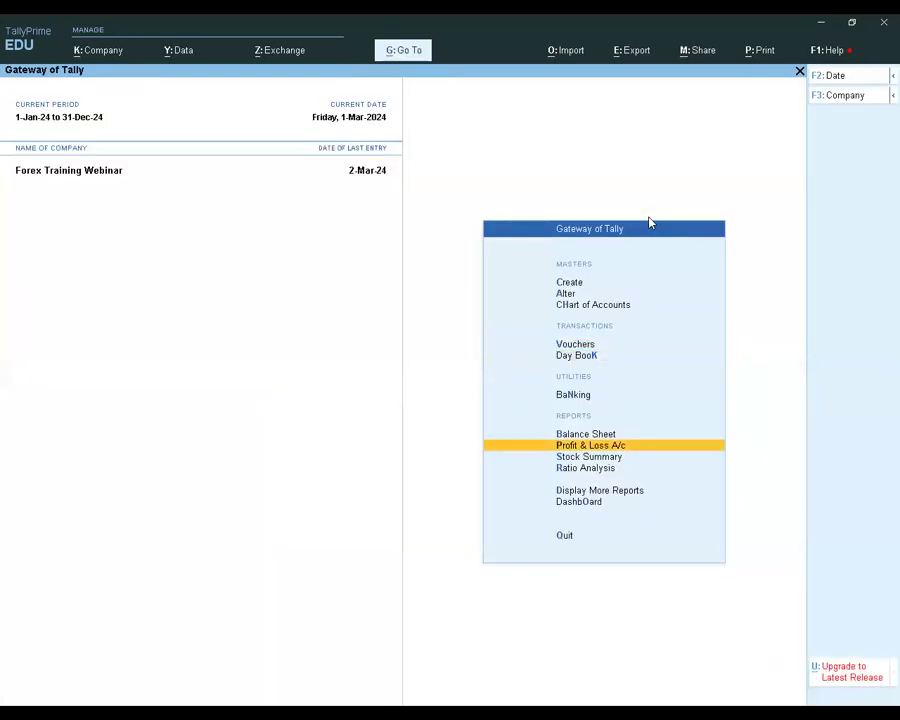
pyautogui.press('Return')
pyautogui.press('Down')
pyautogui.press('Down')
pyautogui.press('Down')
pyautogui.press('Down')
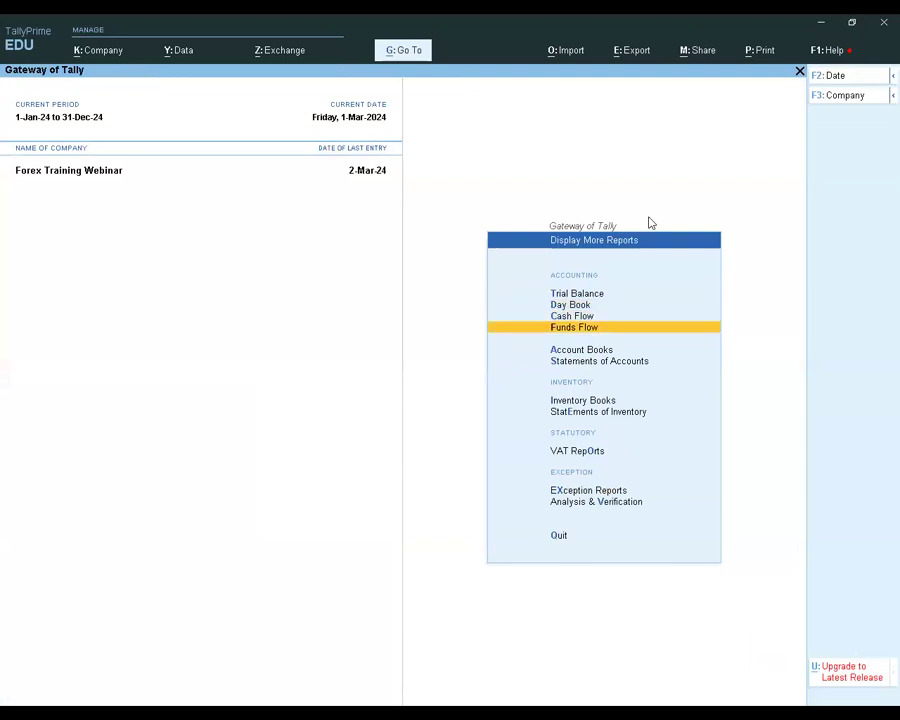
pyautogui.press('Return')
pyautogui.press('Down')
pyautogui.press('Return')
pyautogui.press('Return')
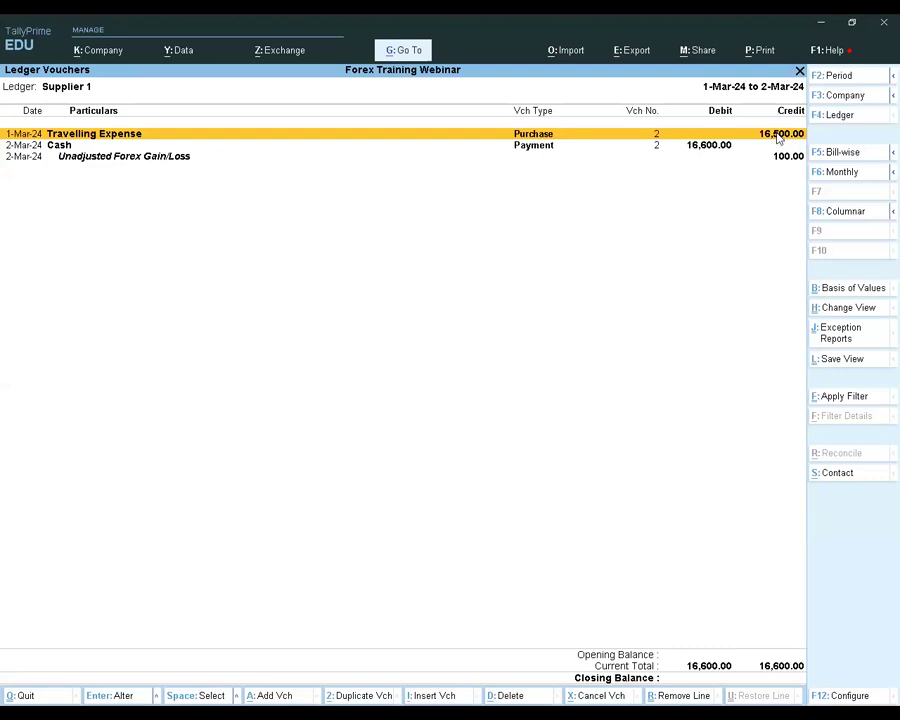
# Review Supplier 1's Travelling Expense purchase voucher, then examine the cash payment and Unadjusted Forex Gain/Loss entries in the ledger
pyautogui.press('Return')
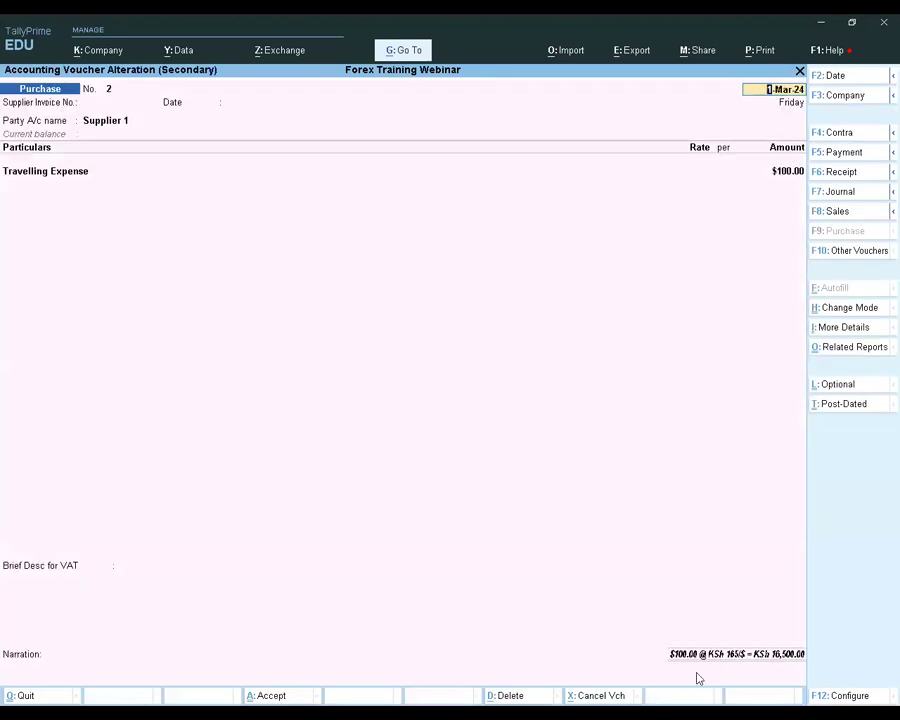
pyautogui.press('Escape')
pyautogui.press('y')
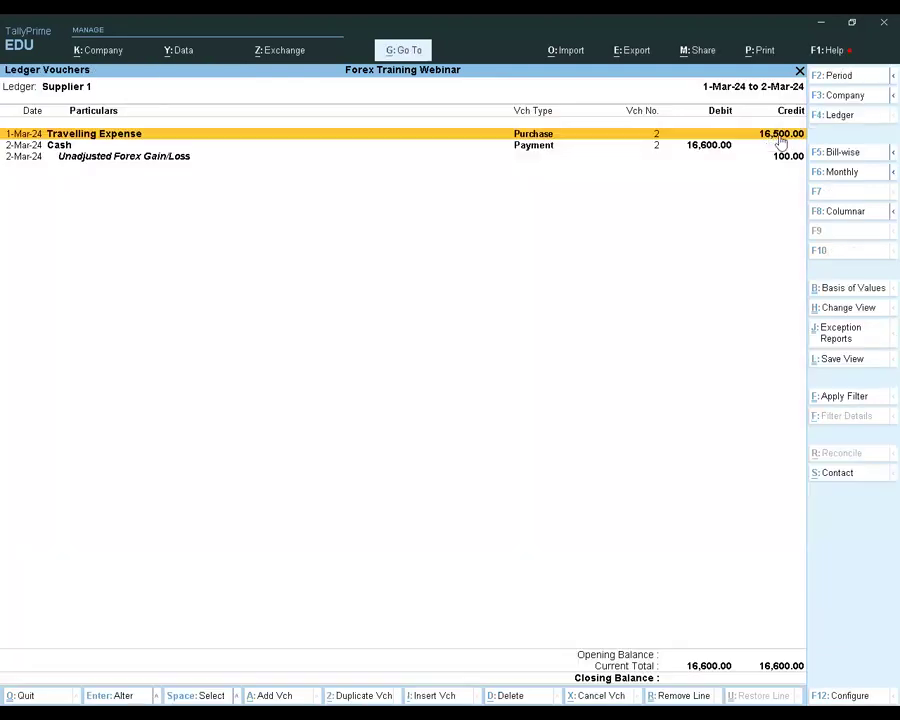
pyautogui.press('Down')
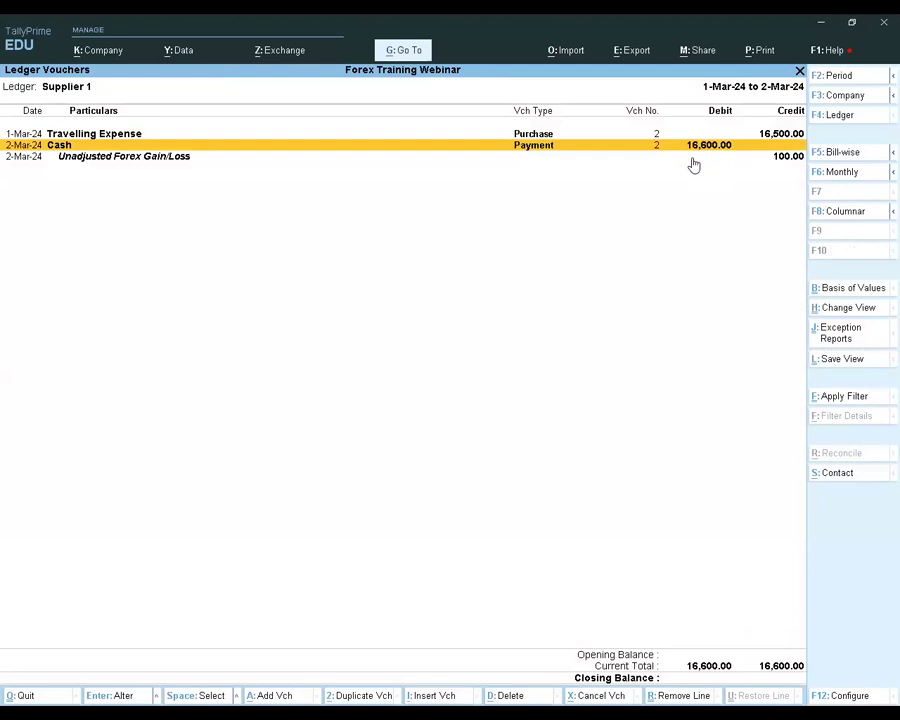
pyautogui.click(787, 157)
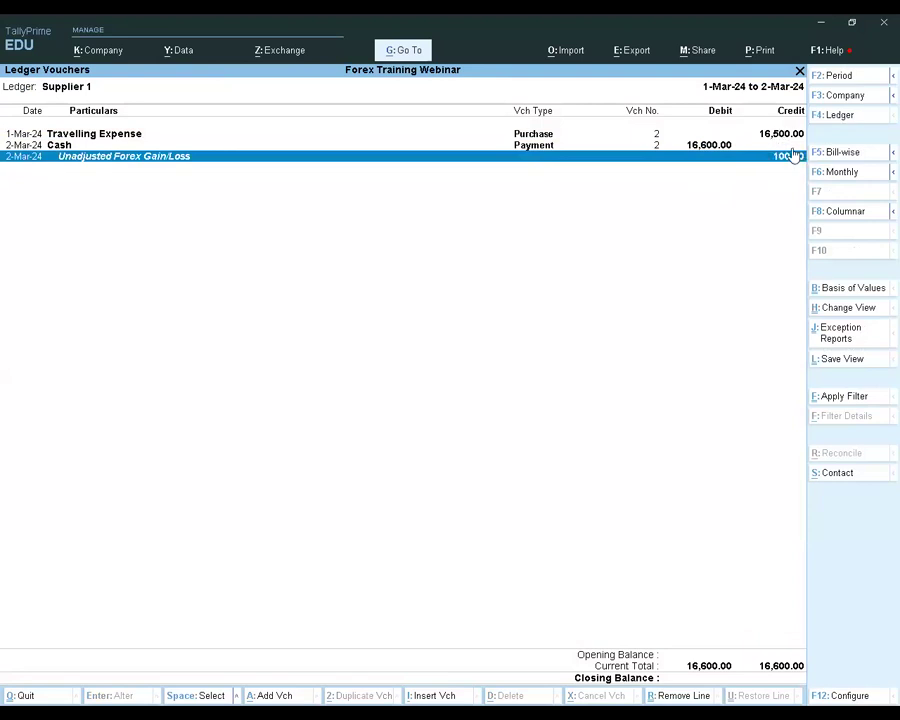
# View Supplier 1's ledger bill-wise, expand bill 2 to examine its Forex Gain/Loss entry, and return to the ledger vouchers
pyautogui.click(845, 154)
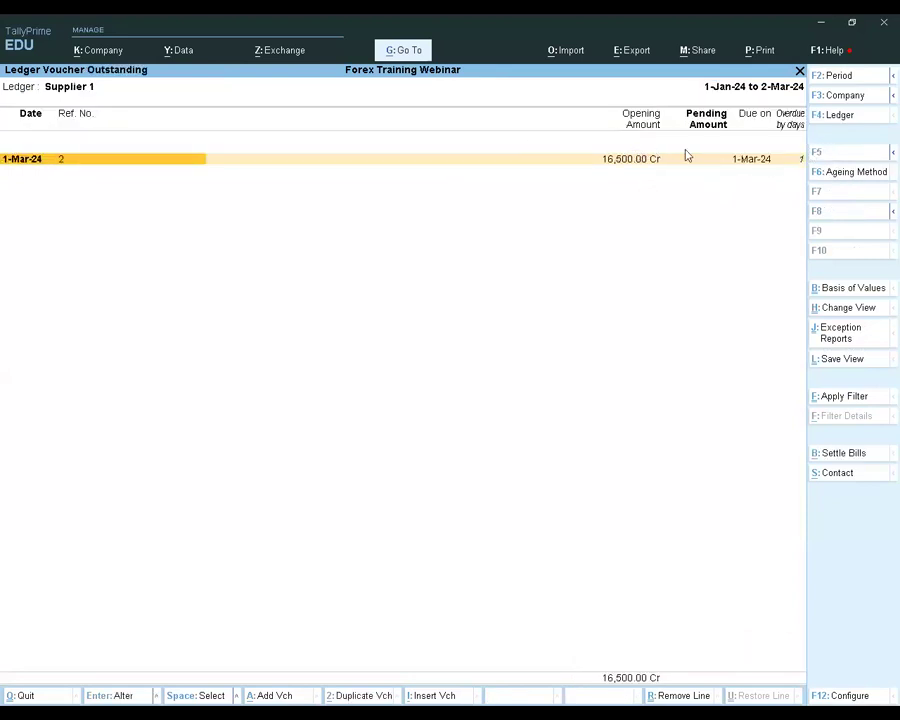
pyautogui.hotkey('shift', 'Return')
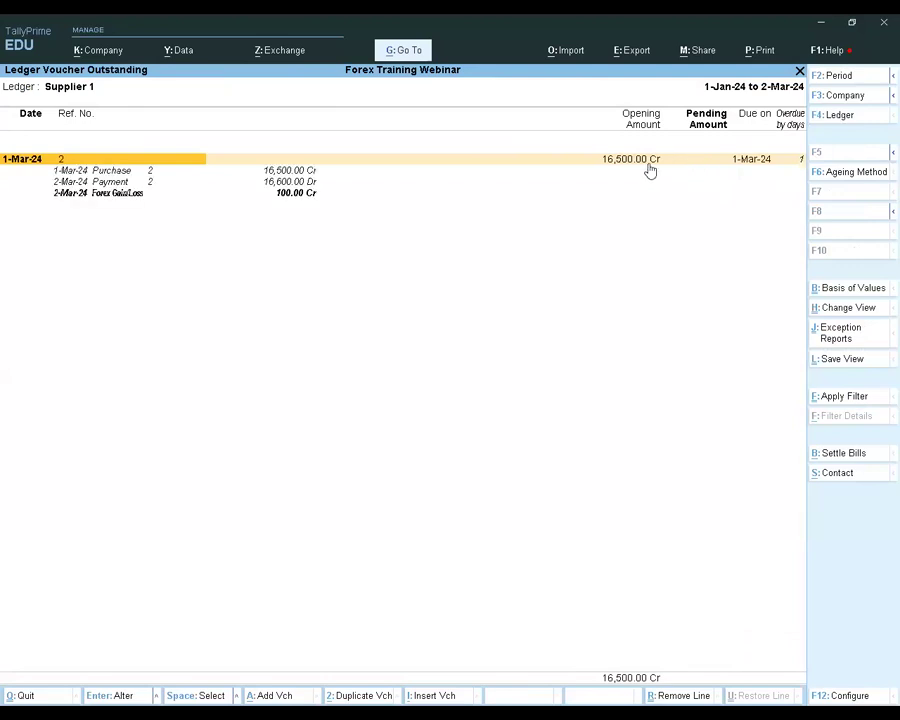
pyautogui.click(285, 195)
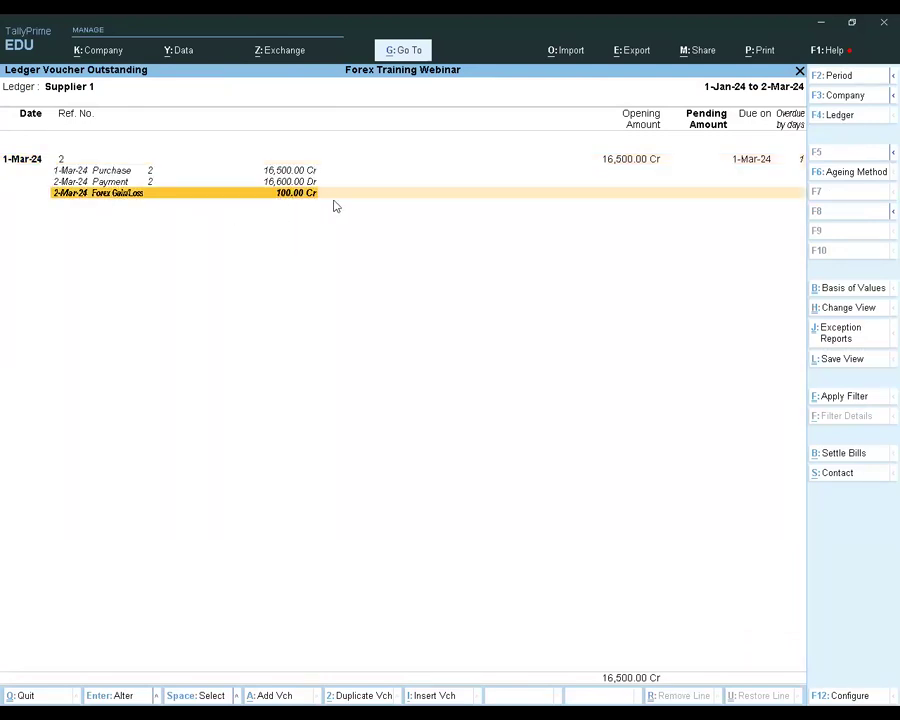
pyautogui.click(452, 200)
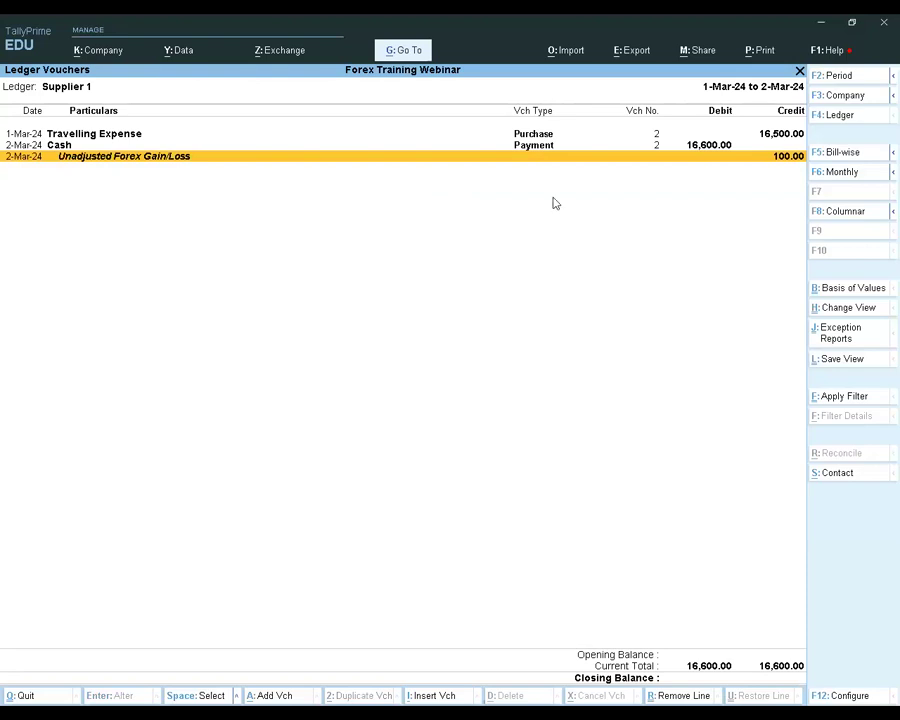
pyautogui.hotkey('alt', 'g')
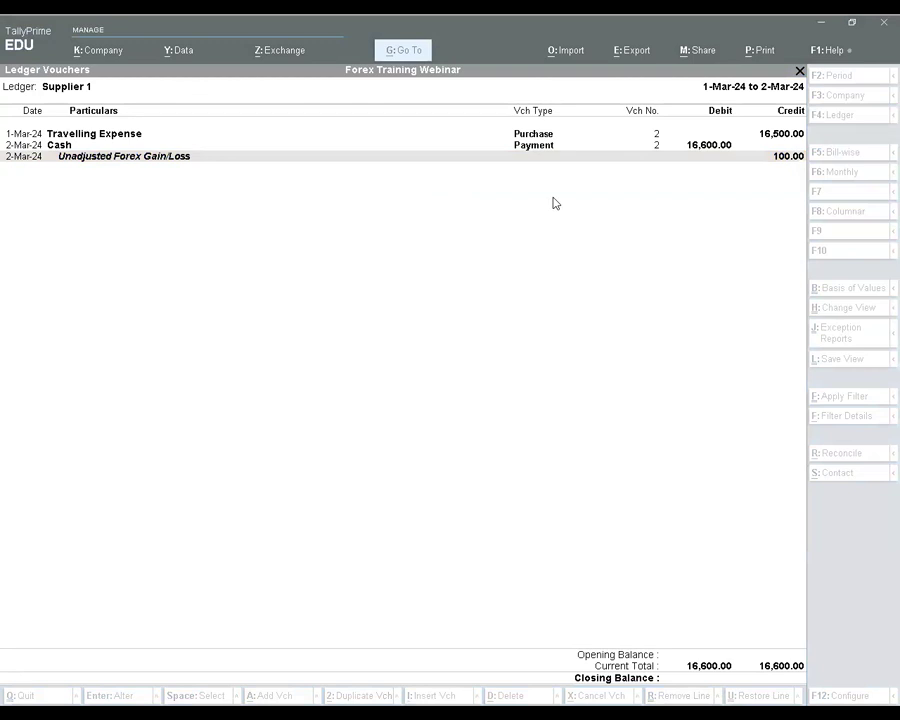
pyautogui.click(504, 236)
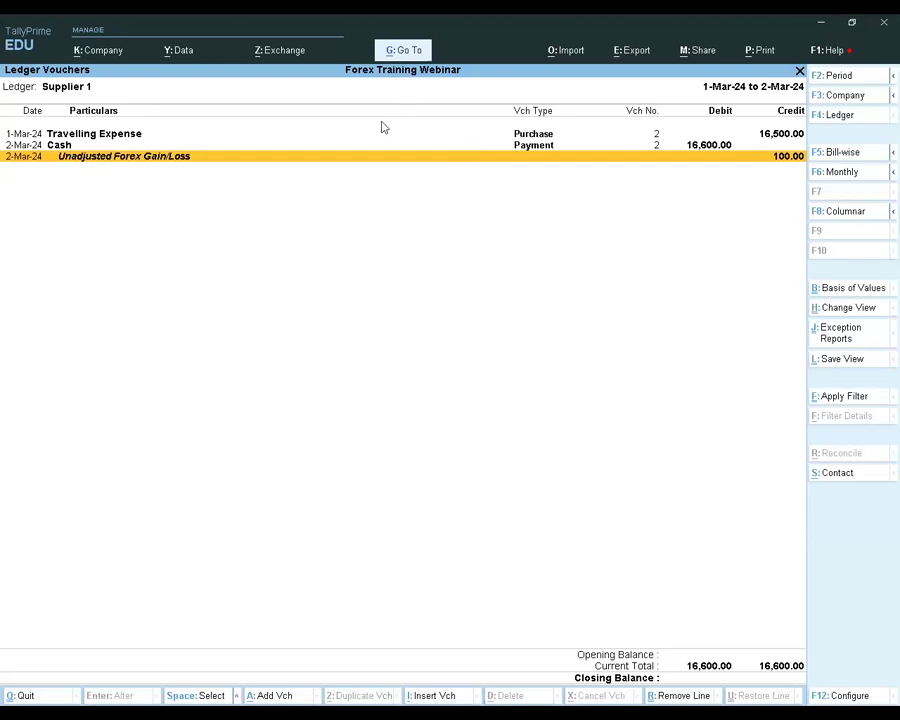
# Leave Supplier 1's ledger vouchers report and start creating a new ledger named Customer 2
pyautogui.hotkey('alt', 'g')
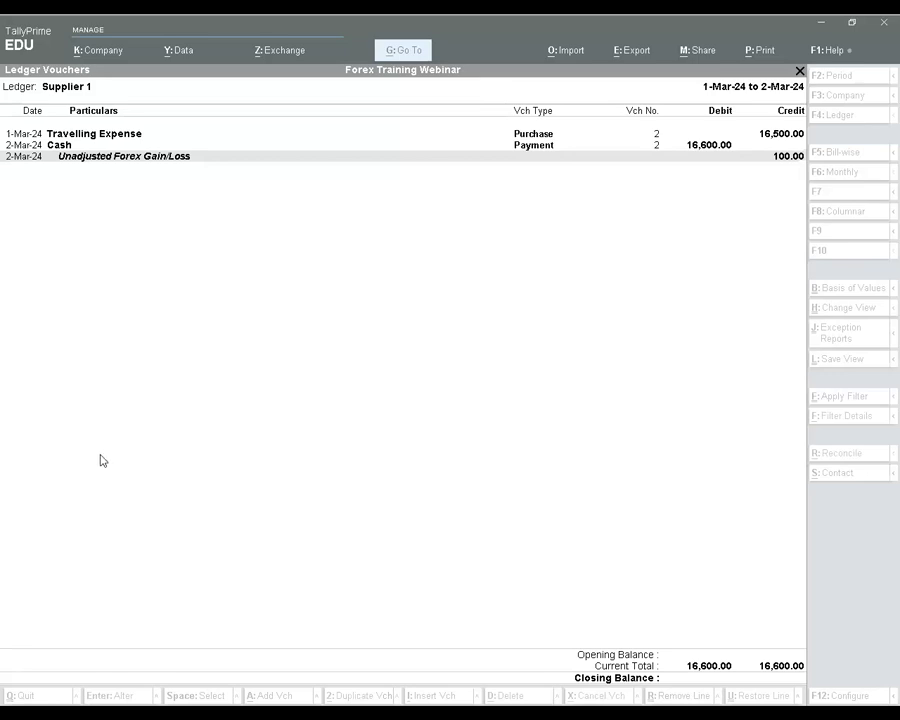
pyautogui.press('Escape')
pyautogui.press('Escape')
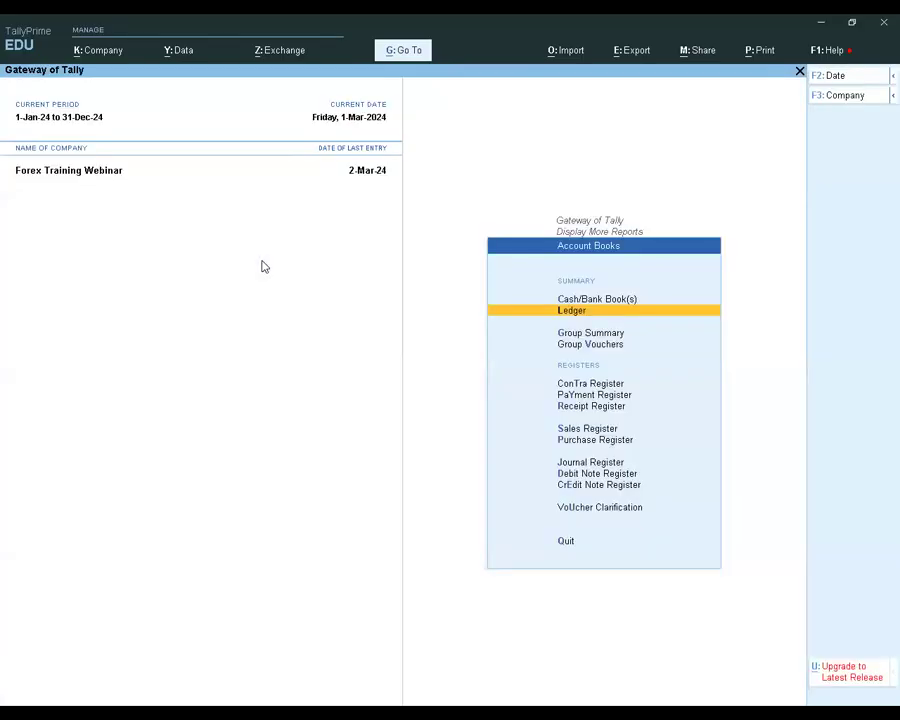
pyautogui.press('Escape')
pyautogui.press('c')
pyautogui.press('Down')
pyautogui.press('Return')
pyautogui.write('Customer 2')
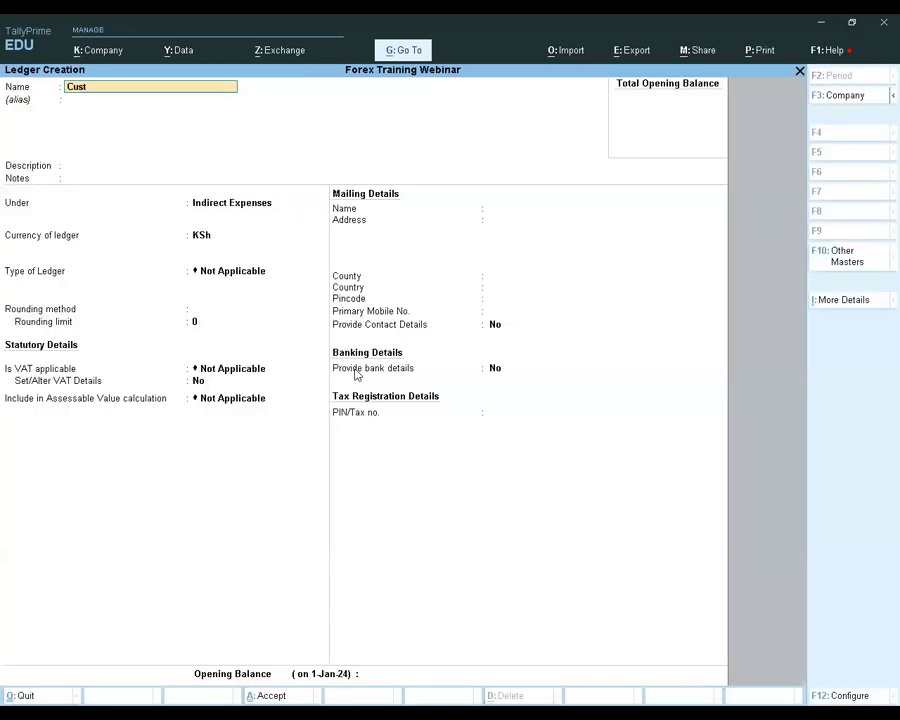
# Group the Customer 2 ledger under Sundry Debtors, keep the other details at their defaults, save it and leave ledger creation
pyautogui.press('Return')
pyautogui.press('Return')
pyautogui.press('Return')
pyautogui.press('Return')
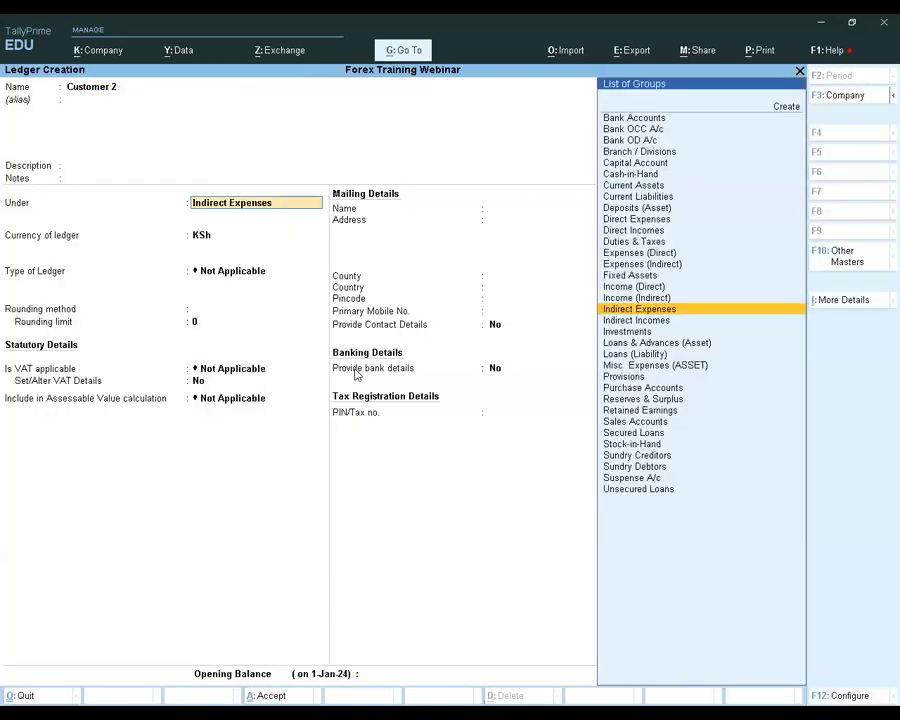
pyautogui.write('Deb')
pyautogui.press('Return')
pyautogui.press('Return')
pyautogui.press('Return')
pyautogui.press('Return')
pyautogui.press('Return')
pyautogui.press('Return')
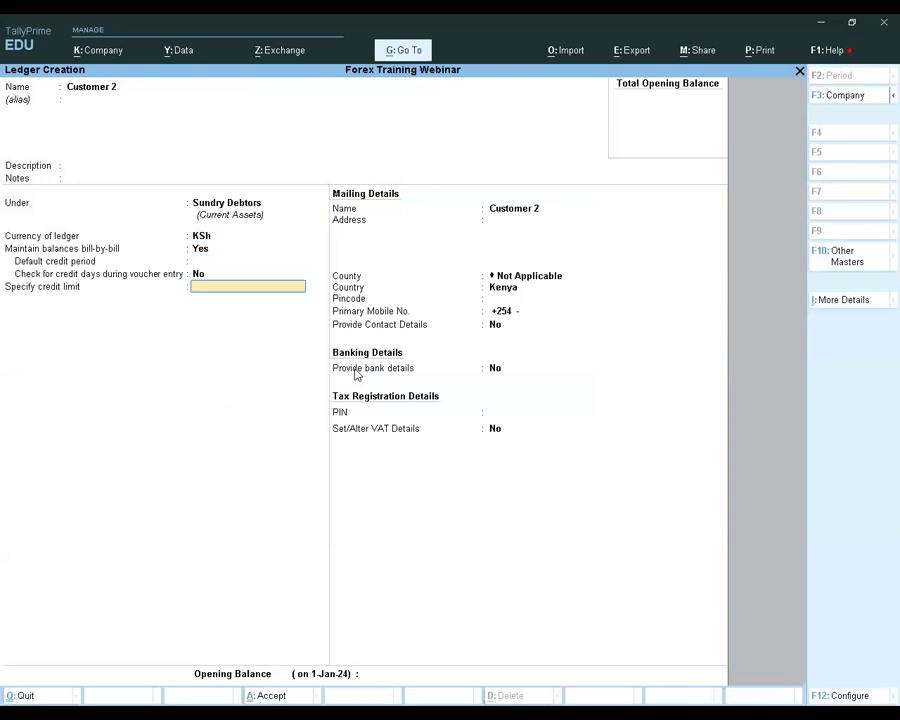
pyautogui.press('Return')
pyautogui.press('Return')
pyautogui.press('Return')
pyautogui.press('Return')
pyautogui.press('Return')
pyautogui.press('Return')
pyautogui.press('Return')
pyautogui.press('Return')
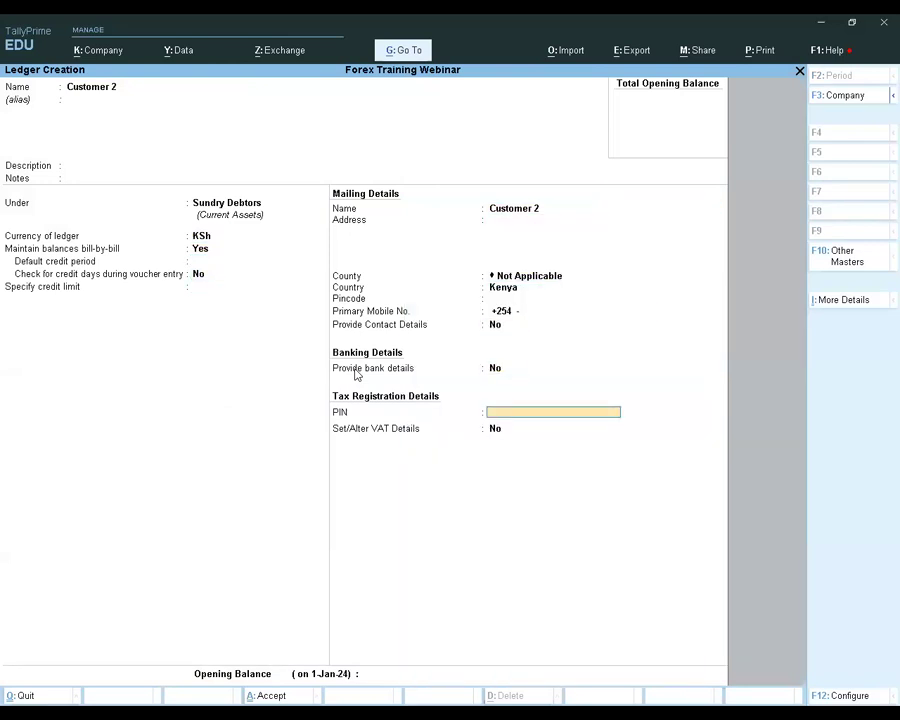
pyautogui.press('Return')
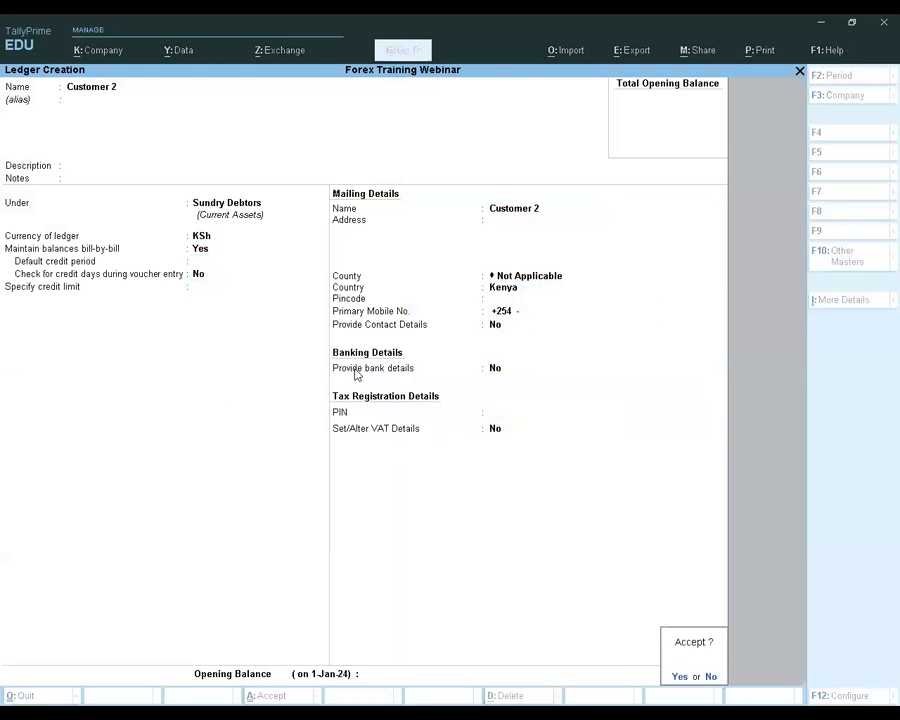
pyautogui.press('Return')
pyautogui.press('Escape')
pyautogui.press('Escape')
# Start a sales voucher with Customer 2 as the party and accept the default party details
pyautogui.press('Down')
pyautogui.press('Down')
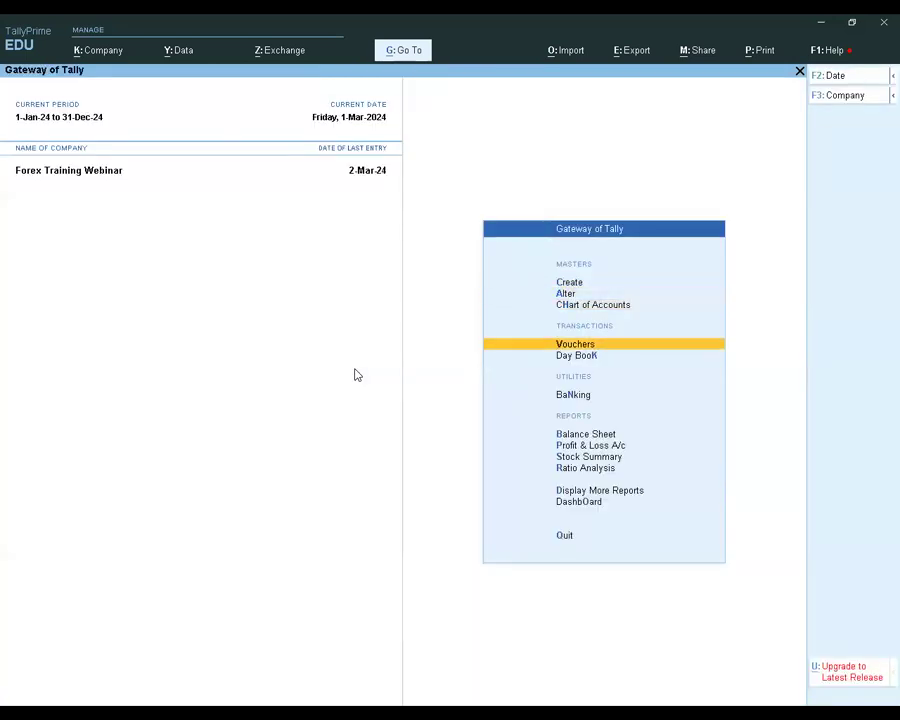
pyautogui.press('Return')
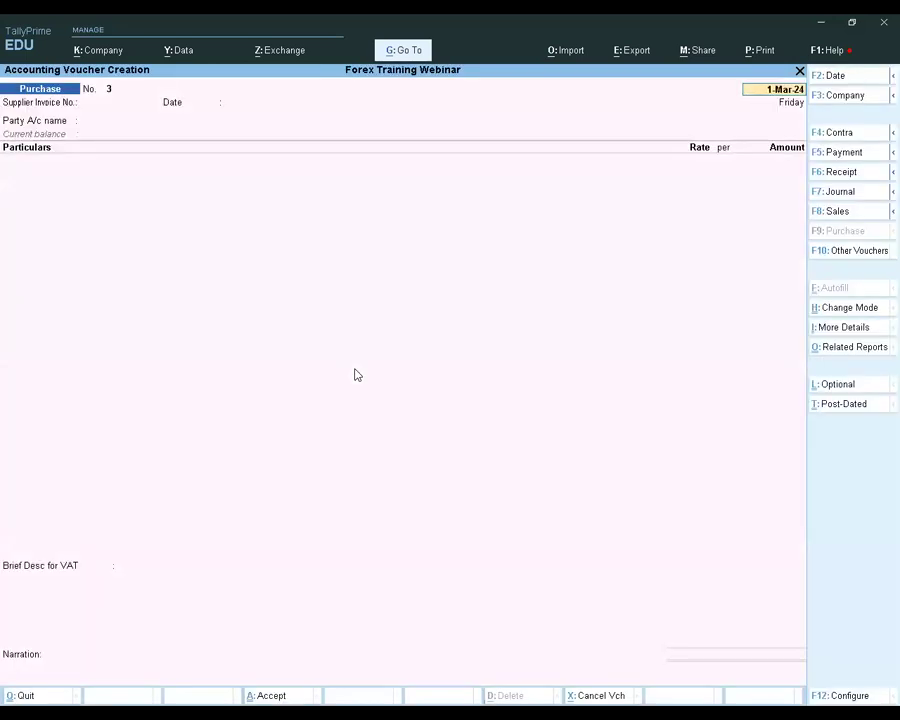
pyautogui.click(859, 219)
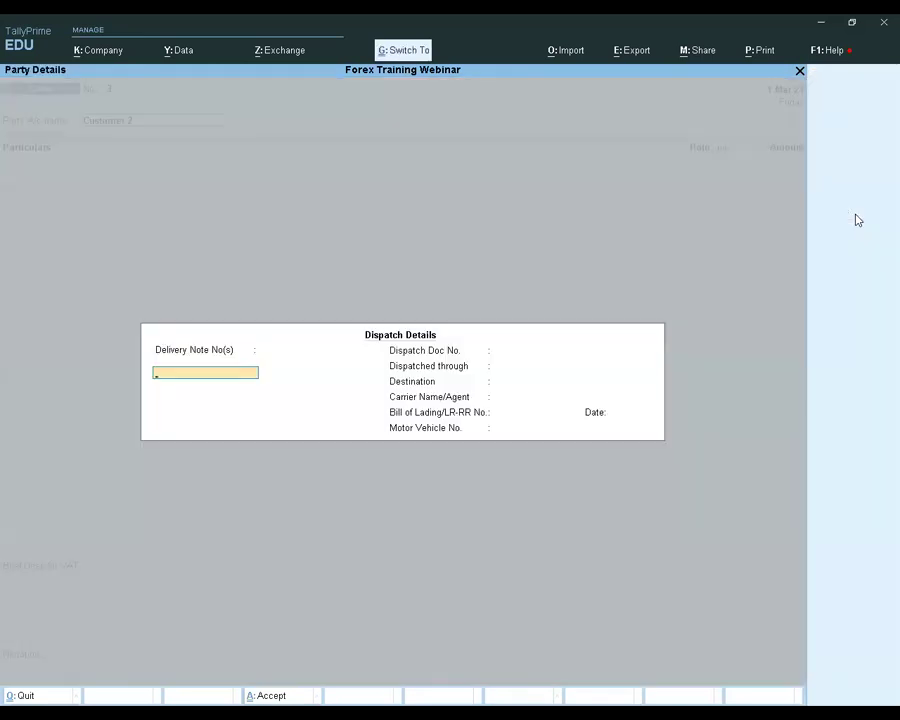
pyautogui.hotkey('ctrl', 'a')
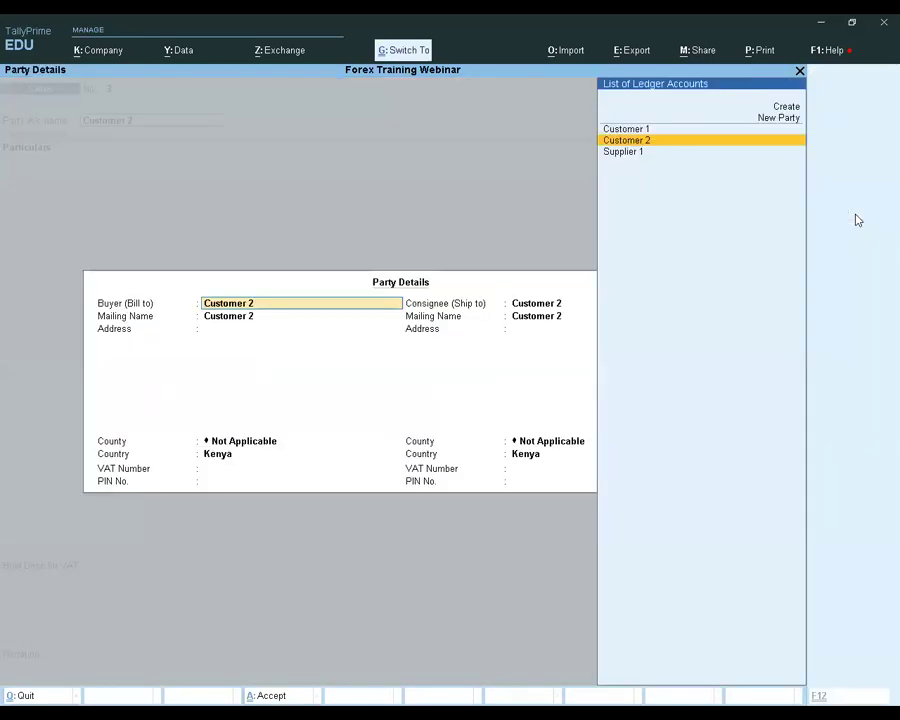
pyautogui.hotkey('ctrl', 'a')
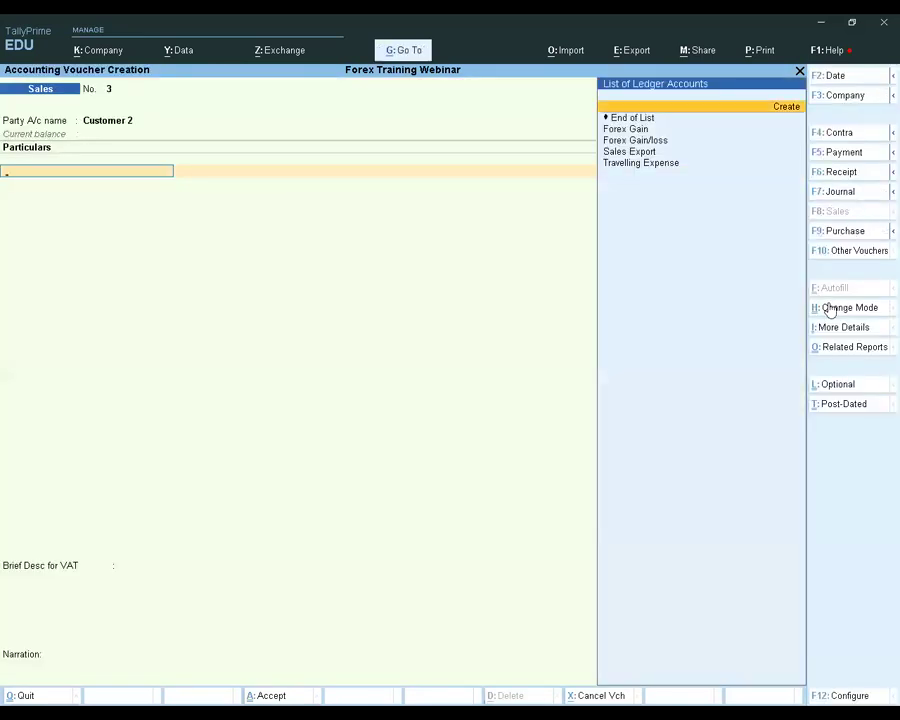
# Switch the sales voucher to item invoice mode, keeping the date 1-Mar-24 and Customer 2's default details
pyautogui.click(824, 307)
pyautogui.press('Return')
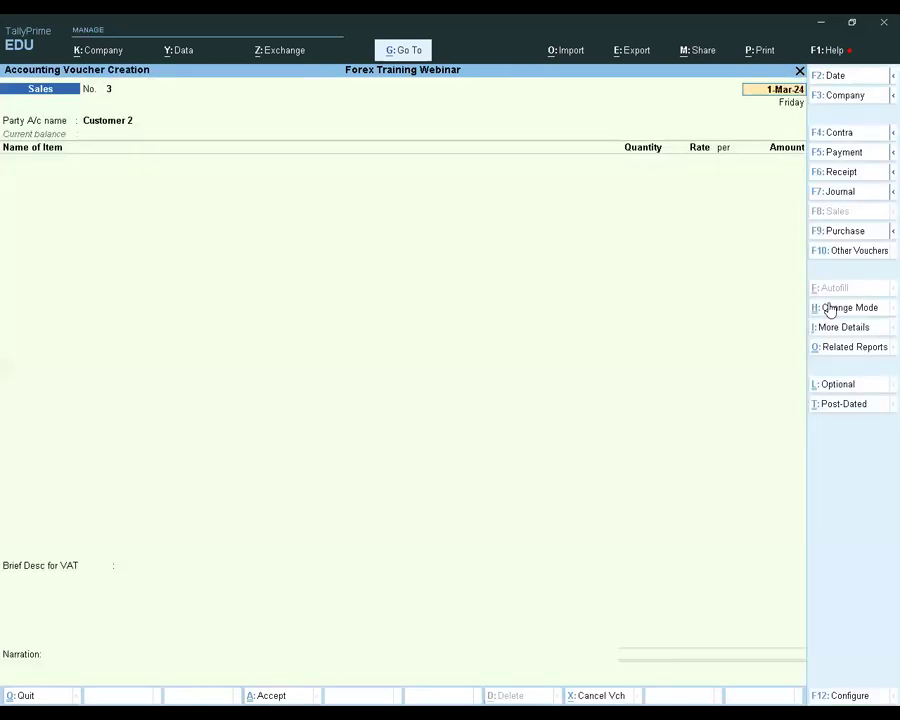
pyautogui.press('Return')
pyautogui.press('Return')
pyautogui.hotkey('ctrl', 'a')
pyautogui.hotkey('ctrl', 'a')
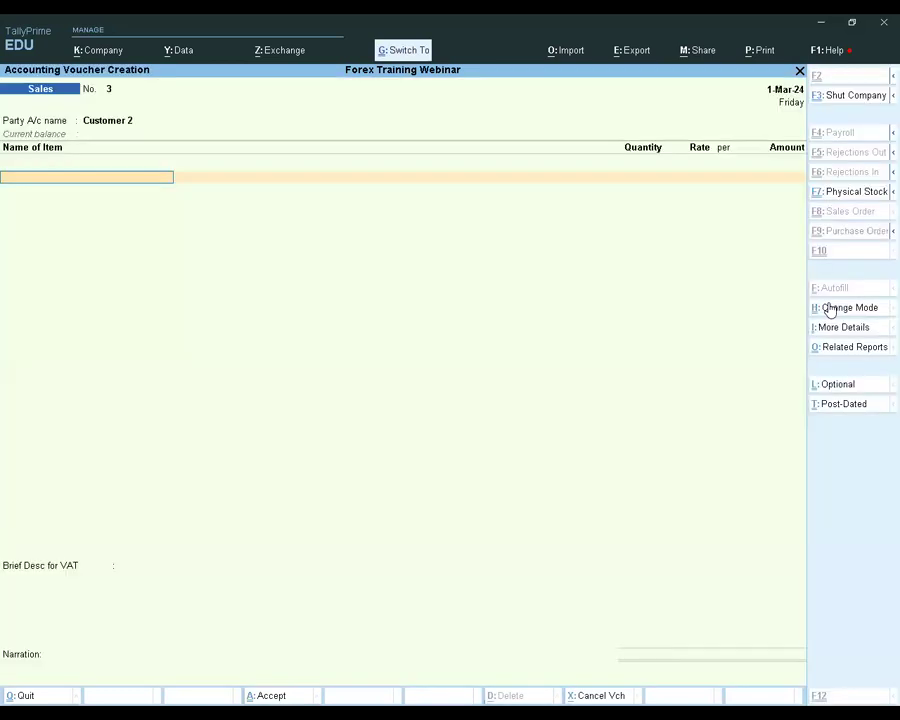
# Add 10 pcs of Item A to the sales voucher at a rate of $15 per piece
pyautogui.press('Down')
pyautogui.press('Return')
pyautogui.write('10')
pyautogui.press('Return')
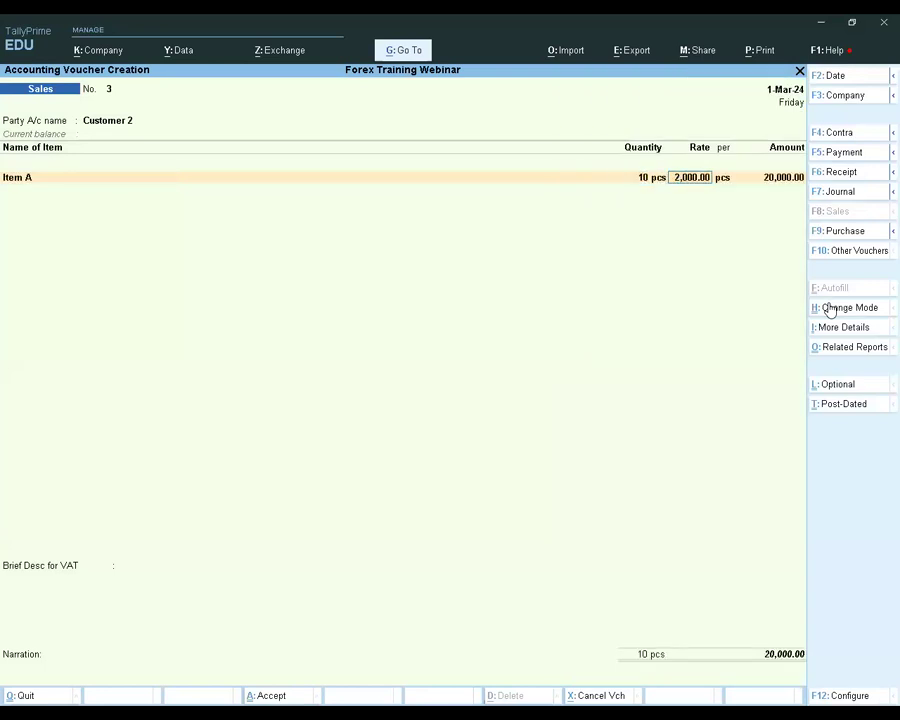
pyautogui.write('$15')
pyautogui.press('Return')
pyautogui.press('Return')
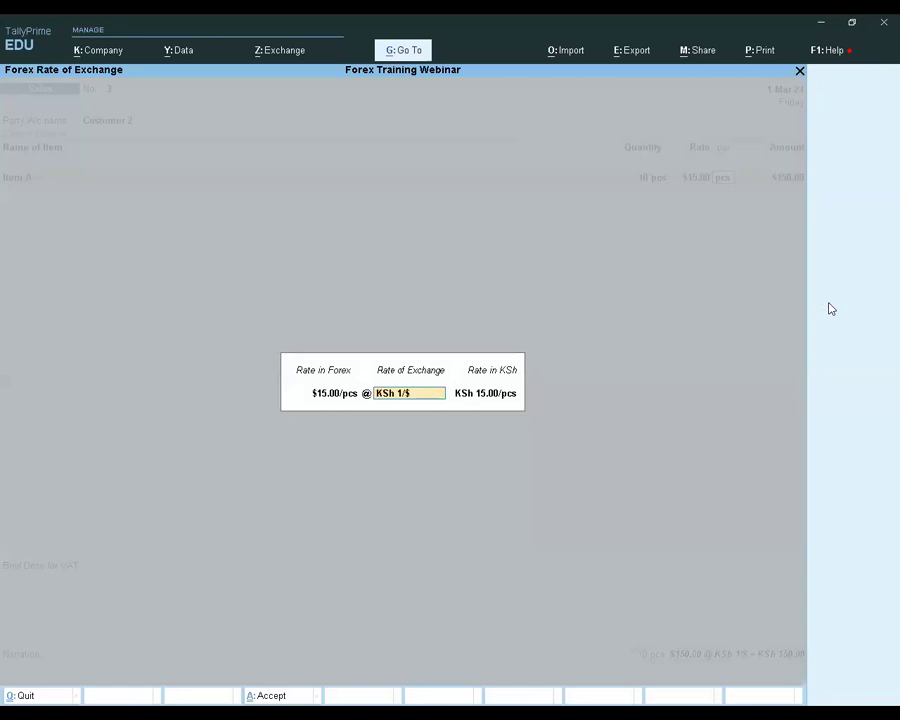
# Set the exchange rate for the Item A sale to KSh 165/$ and finish the item list
pyautogui.write('165/')
pyautogui.press('Return')
pyautogui.press('Return')
pyautogui.press('Return')
pyautogui.press('Return')
pyautogui.press('Return')
pyautogui.press('Return')
pyautogui.press('Return')
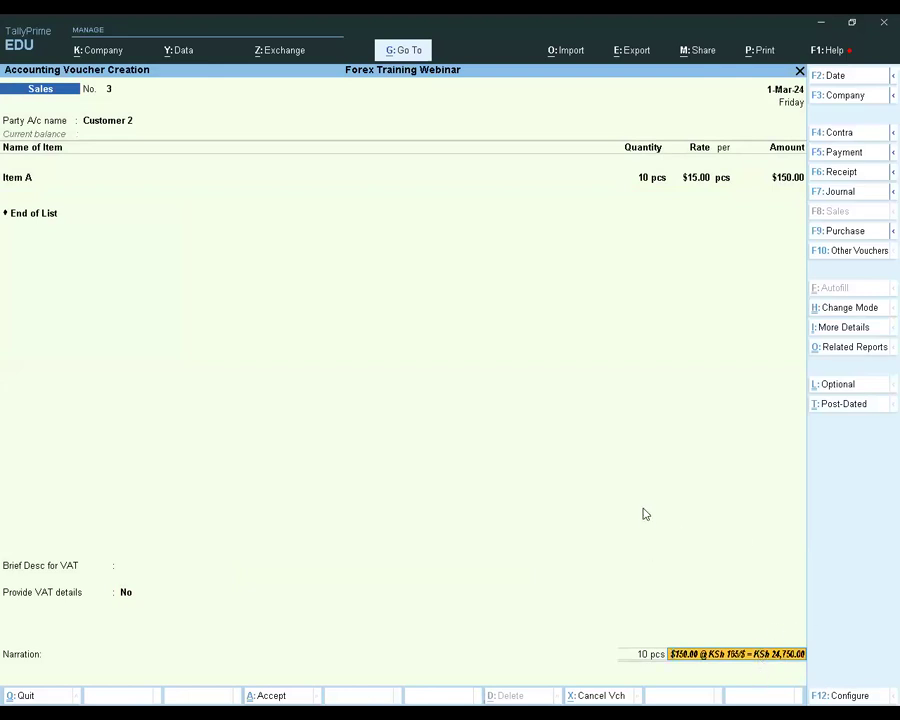
# Keep the default new bill reference 3 and save the sales voucher without a narration
pyautogui.press('Return')
pyautogui.press('Return')
pyautogui.press('Return')
pyautogui.press('Return')
pyautogui.press('Return')
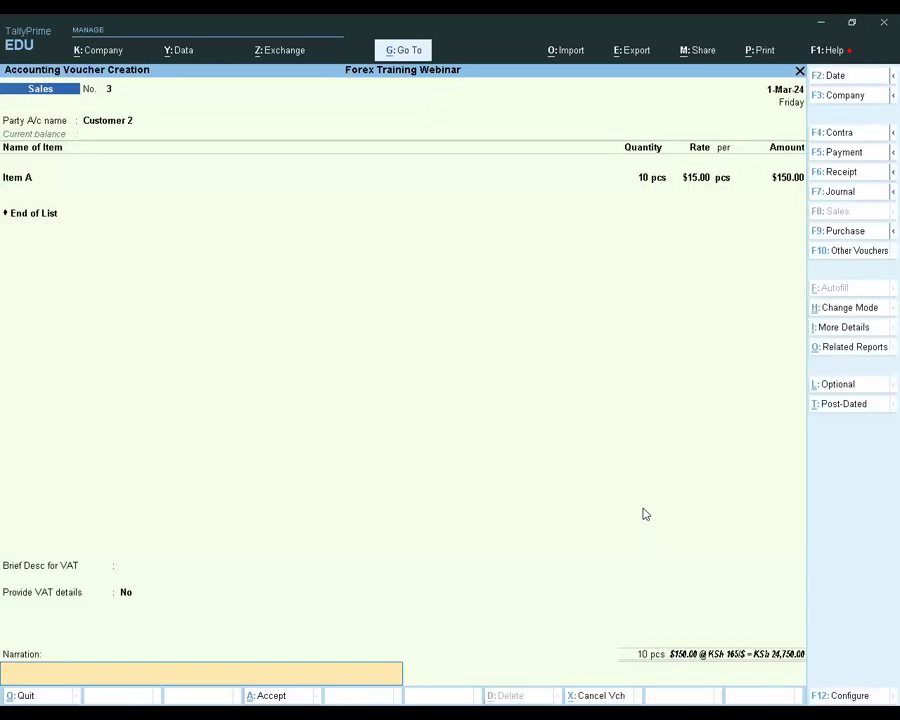
pyautogui.press('Return')
pyautogui.press('Return')
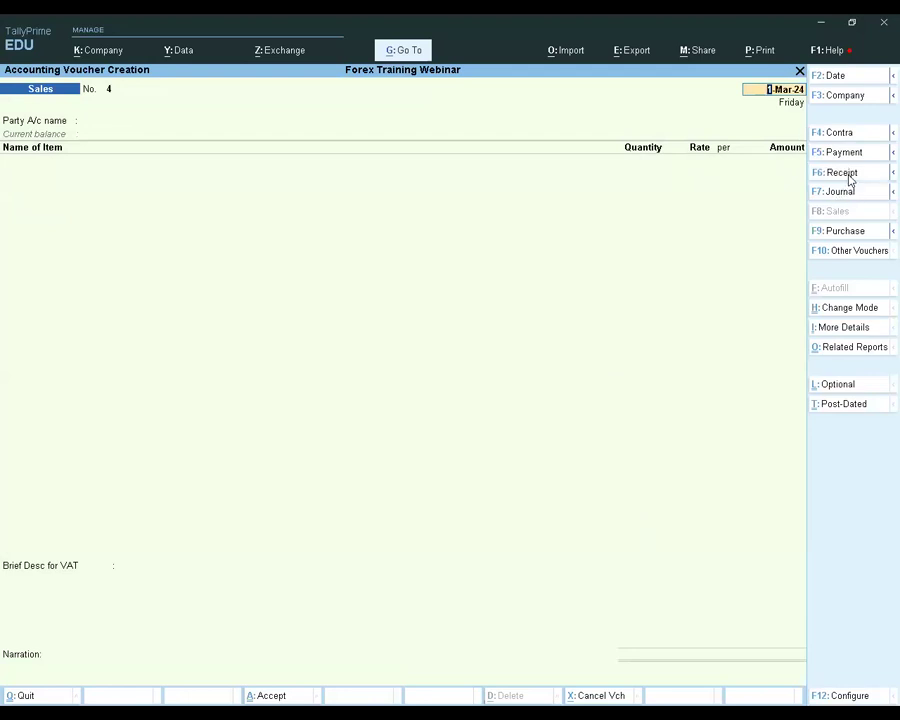
# Start a receipt voucher dated 2-Mar-24 with Cash as the account and Customer 2 as the party
pyautogui.press('F6')
pyautogui.write('2.3')
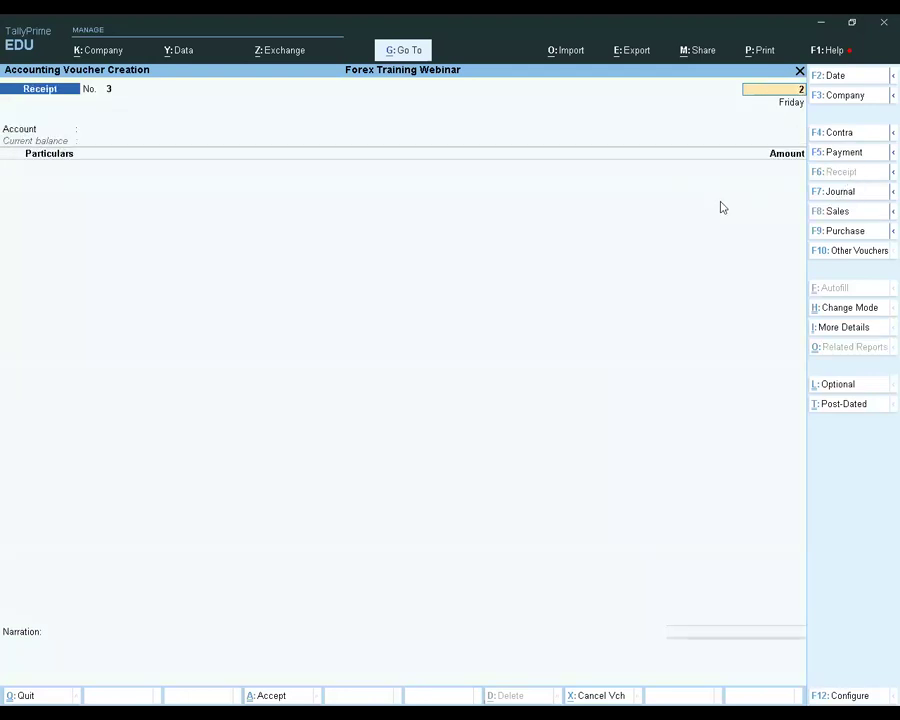
pyautogui.press('Return')
pyautogui.press('Return')
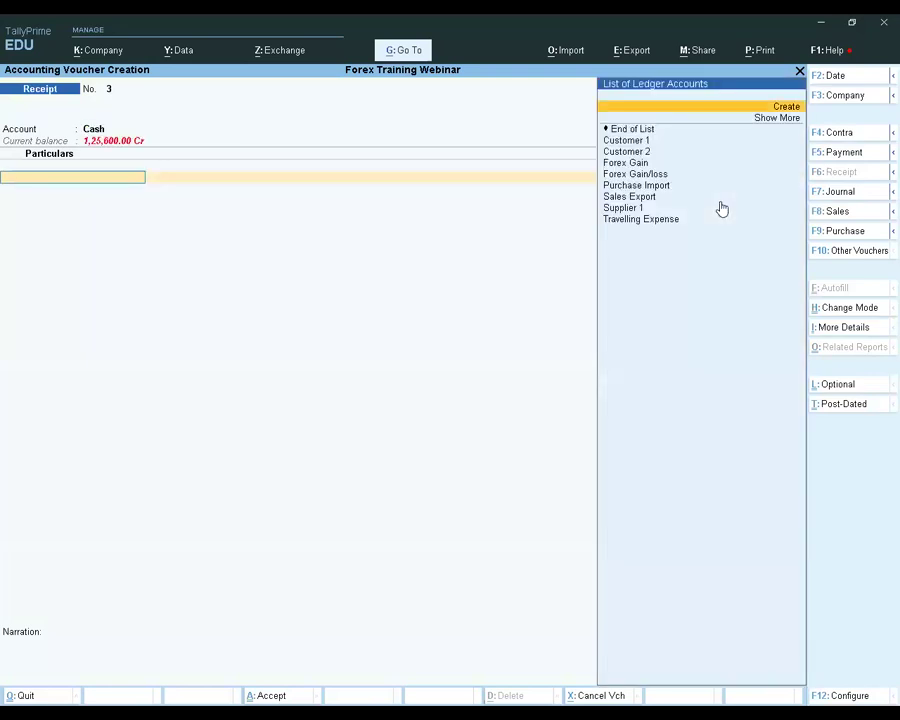
pyautogui.press('Down')
pyautogui.press('Down')
pyautogui.press('Down')
# Set the amount received from Customer 2 to 24,750 in the base currency
pyautogui.press('Return')
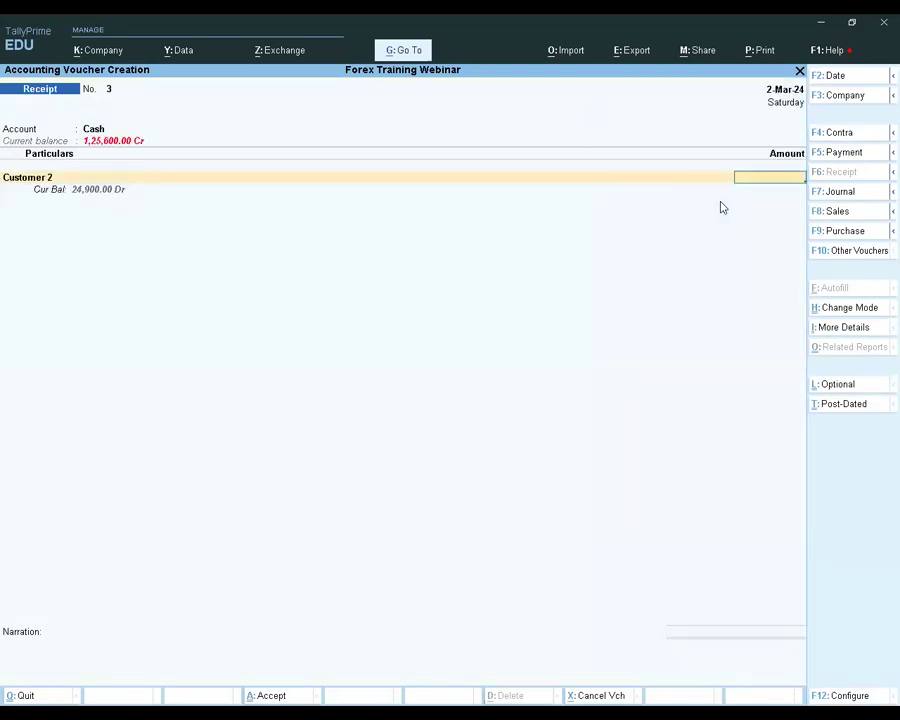
pyautogui.write('24')
pyautogui.write('90')
pyautogui.write('0')
pyautogui.write('2475')
pyautogui.press('Escape')
pyautogui.write('24750')
# Allocate the receipt as Agst Ref to Customer 2's pending bill 3 and save the voucher without a narration
pyautogui.press('Return')
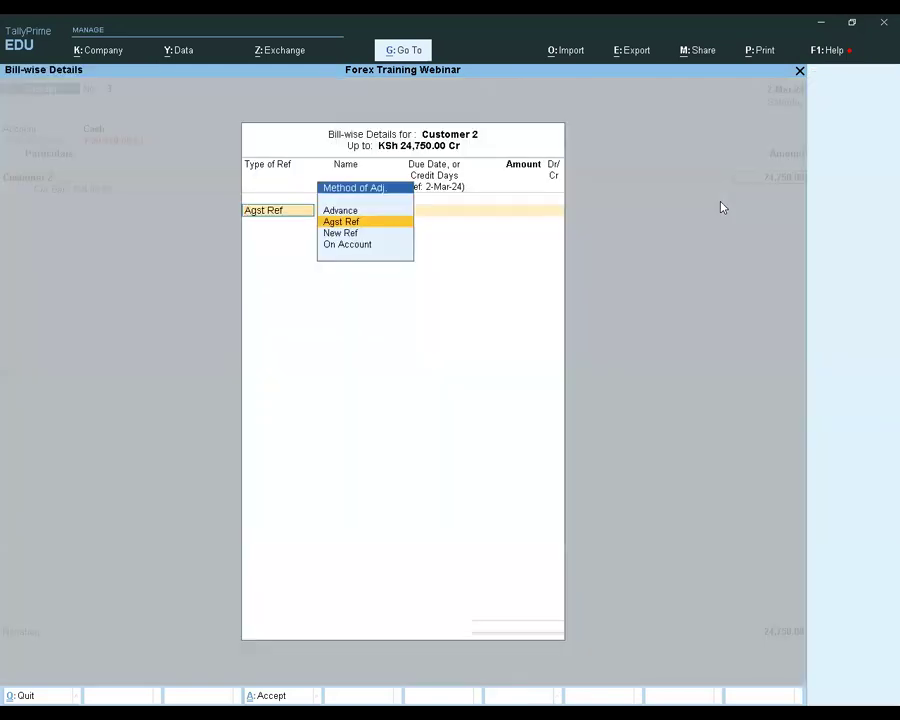
pyautogui.press('Return')
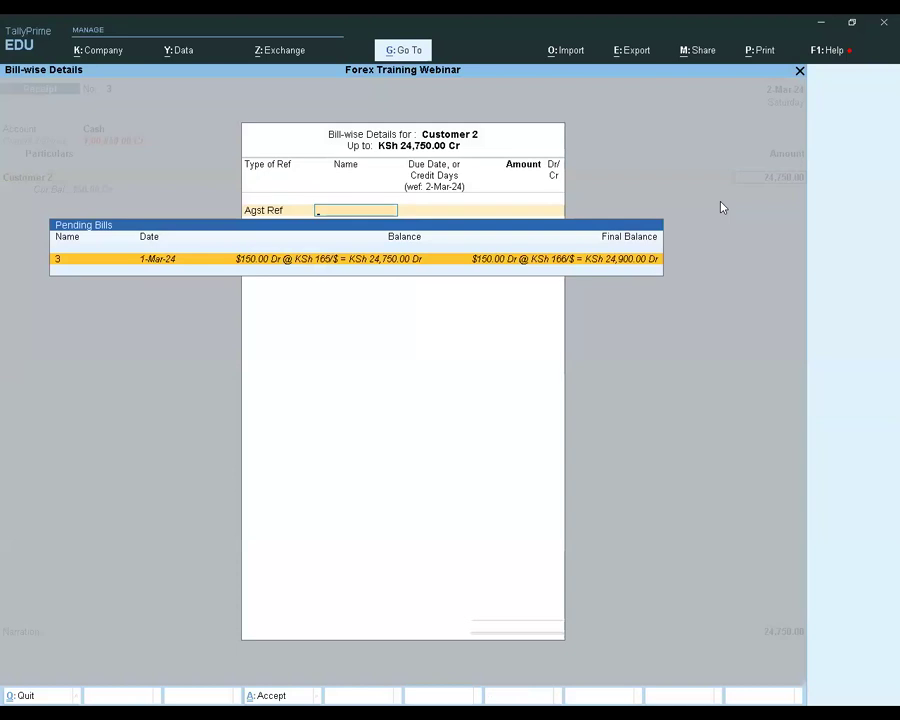
pyautogui.press('Return')
pyautogui.press('Return')
pyautogui.press('Return')
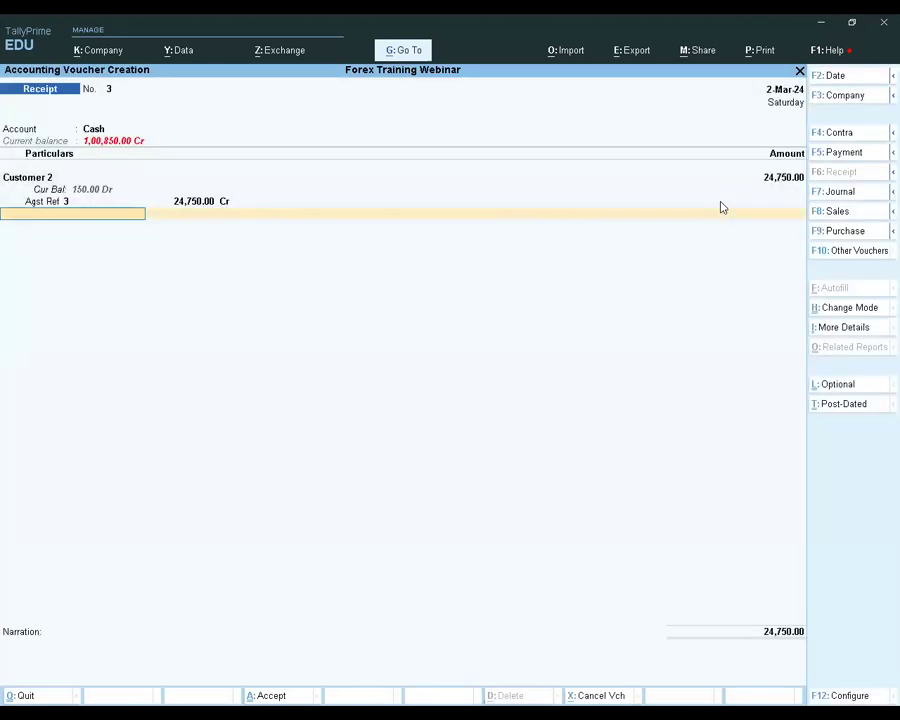
pyautogui.press('Return')
pyautogui.press('Return')
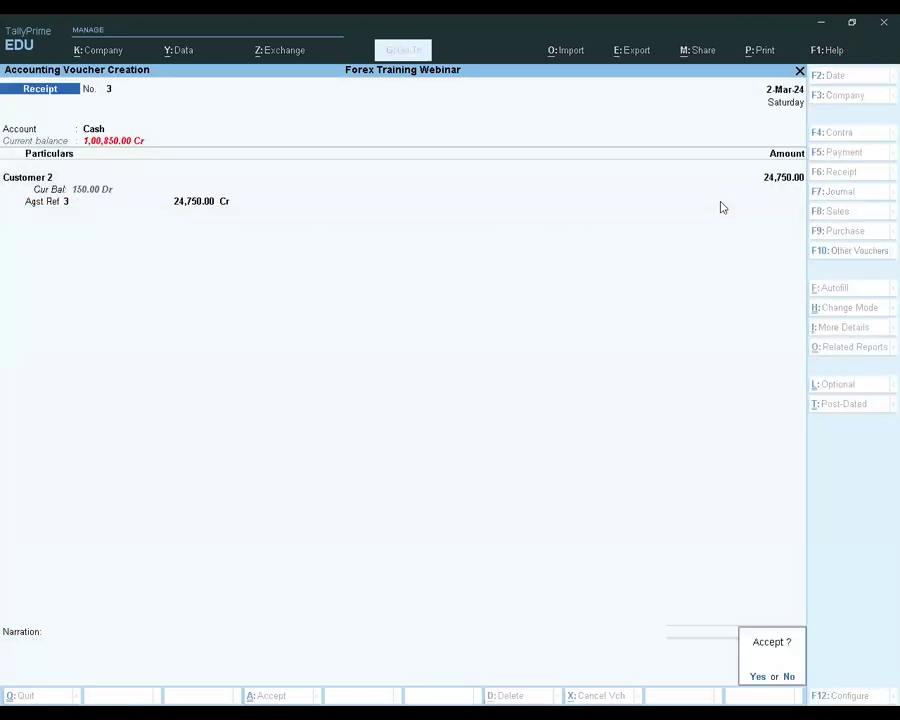
pyautogui.press('Return')
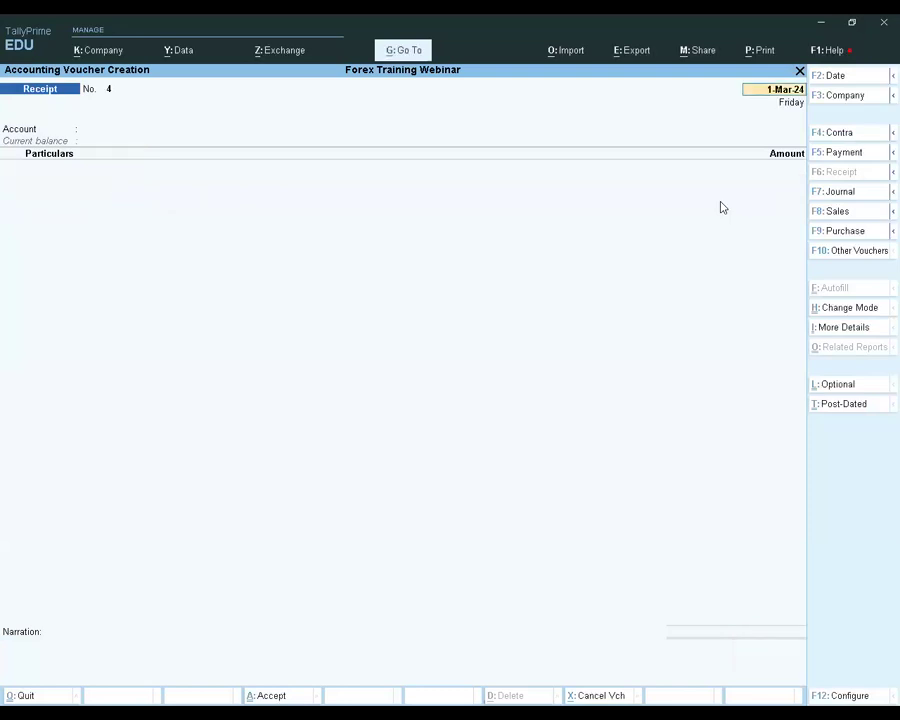
# Leave voucher entry and open the ledger vouchers report for Customer 2
pyautogui.press('Escape')
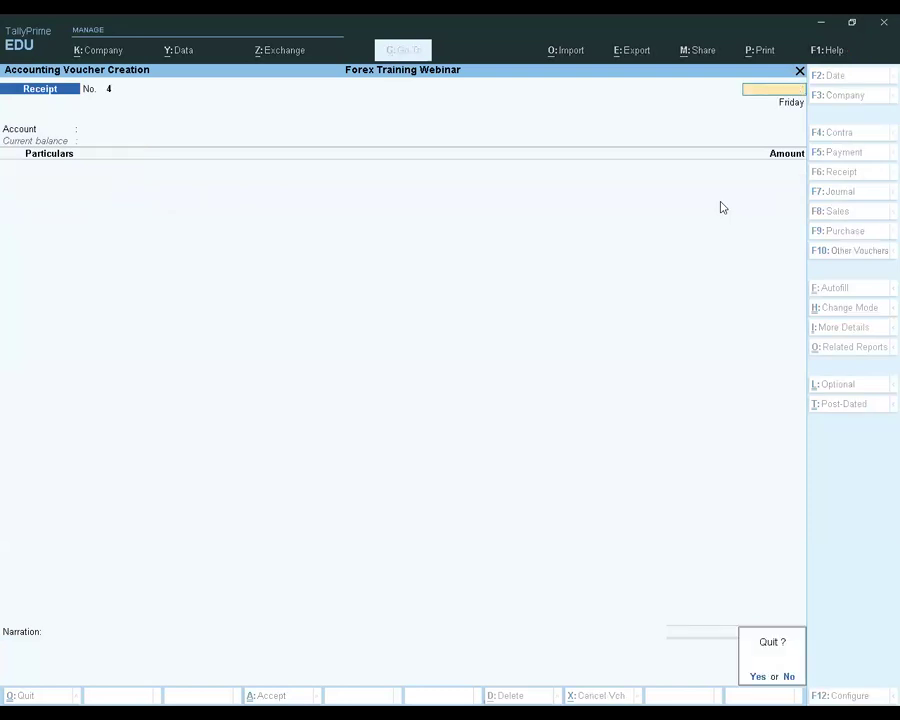
pyautogui.press('Return')
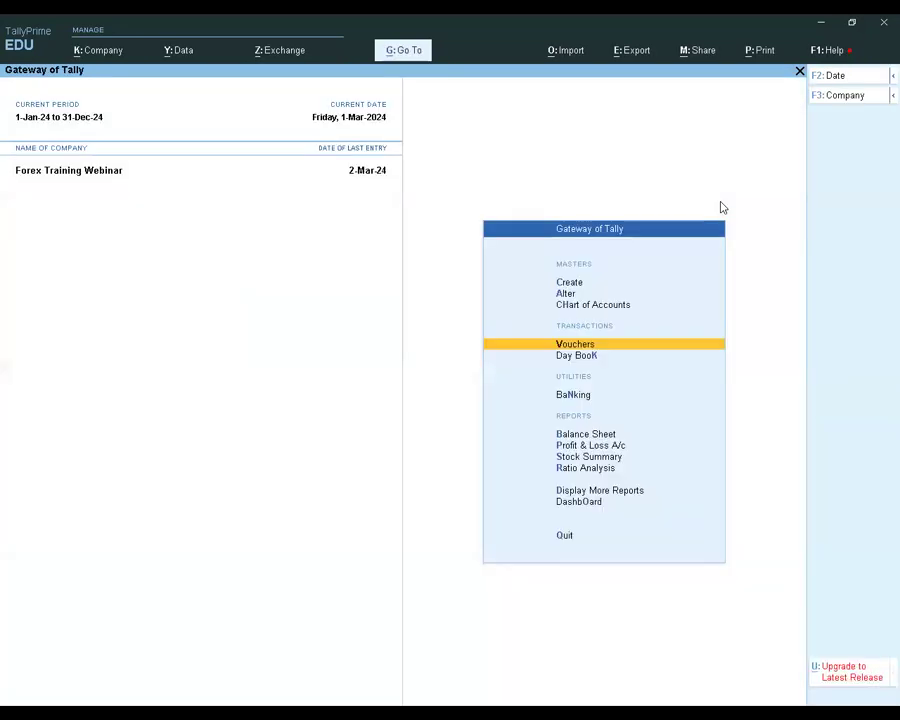
pyautogui.press('Down')
pyautogui.press('Down')
pyautogui.press('Down')
pyautogui.press('Down')
pyautogui.press('Down')
pyautogui.press('Down')
pyautogui.press('Down')
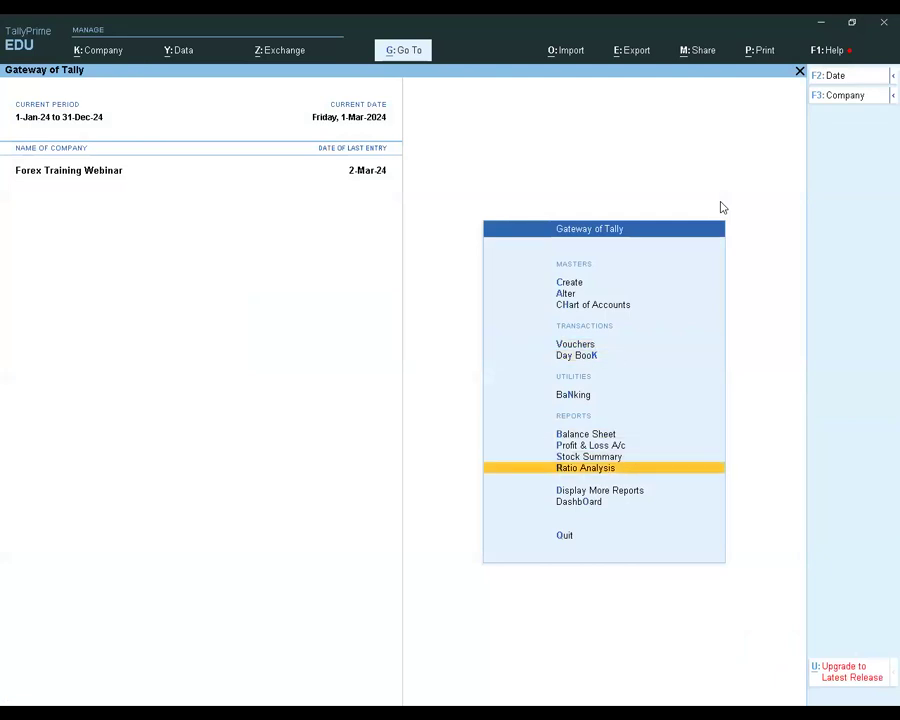
pyautogui.press('Return')
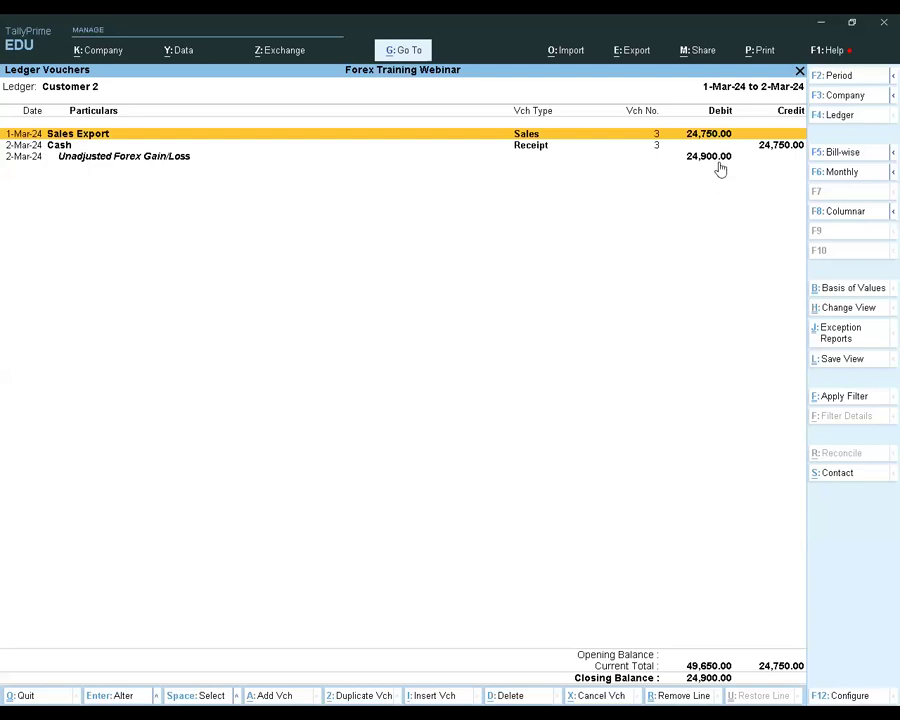
# Show the item and bill details of Customer 2's vouchers and compare the sales, cash receipt and Unadjusted Forex Gain/Loss entries
pyautogui.press('Down')
pyautogui.press('Up')
pyautogui.hotkey('alt', 'F5')
pyautogui.press('Down')
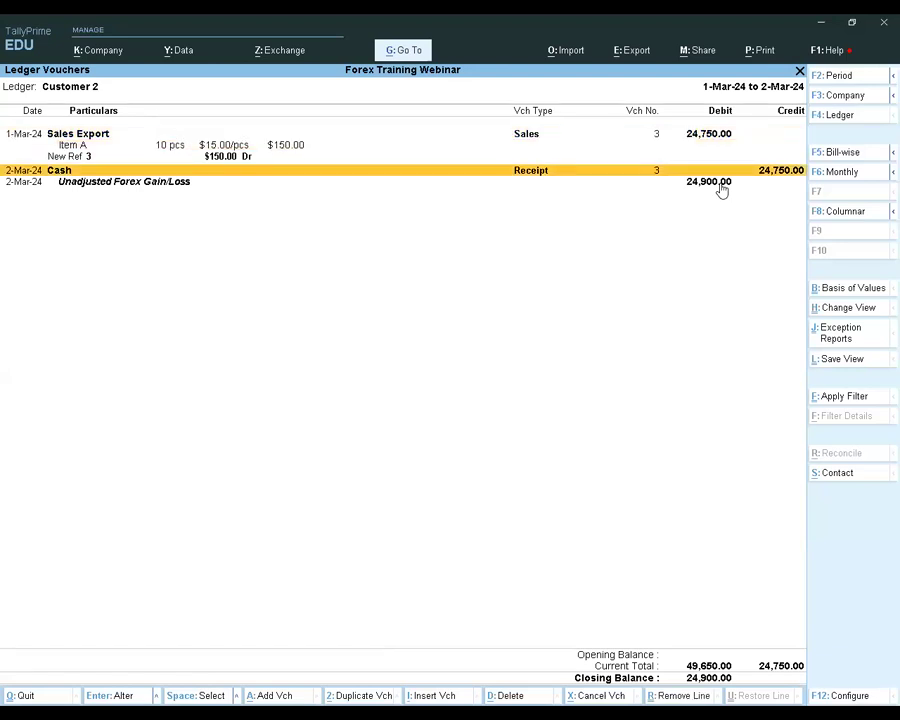
pyautogui.press('Down')
pyautogui.press('space')
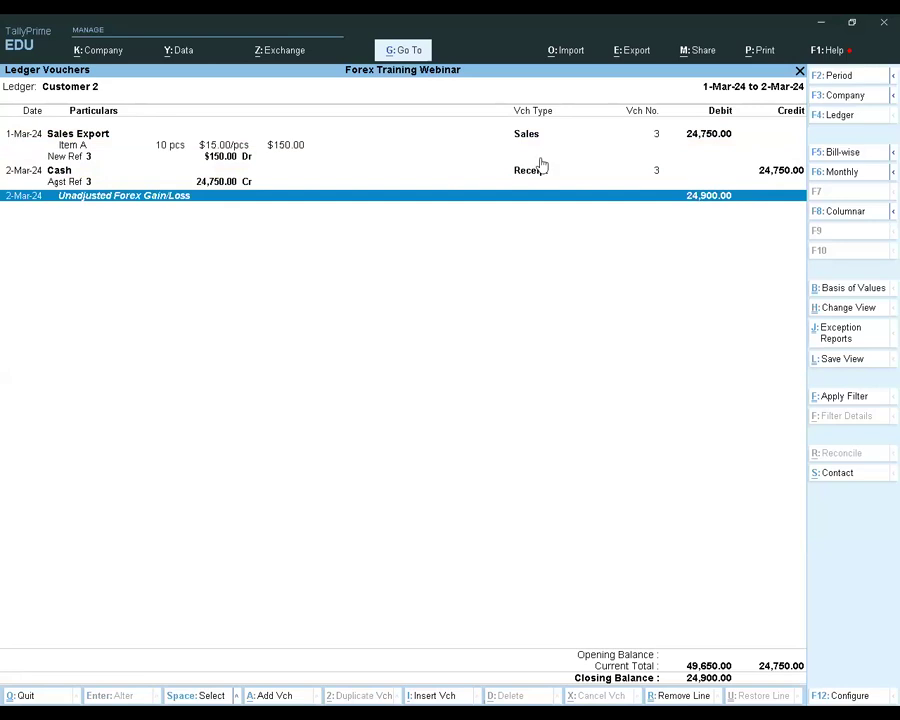
pyautogui.click(691, 137)
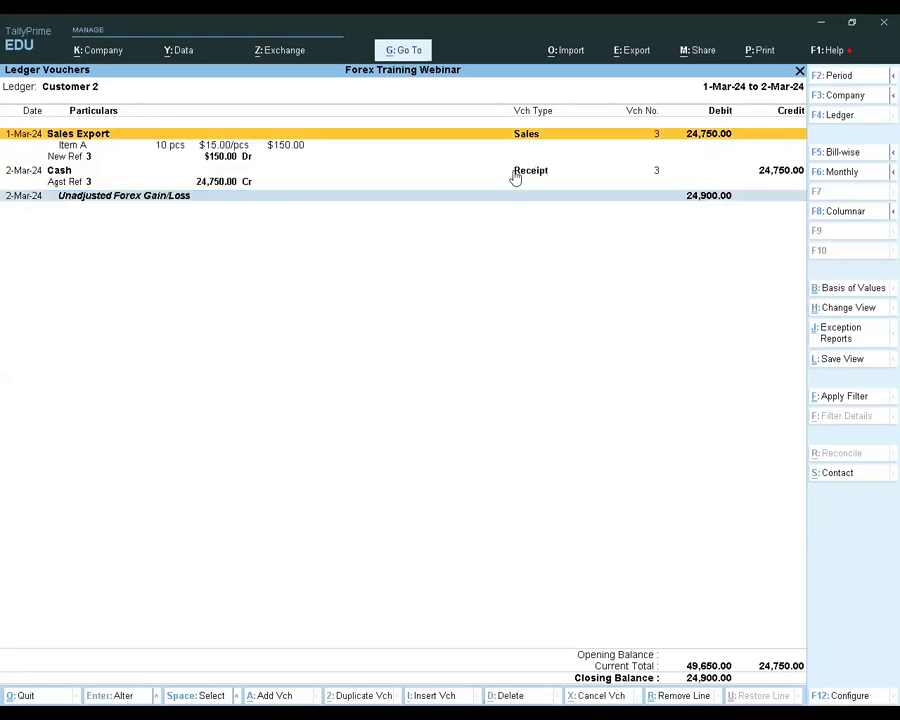
pyautogui.click(772, 174)
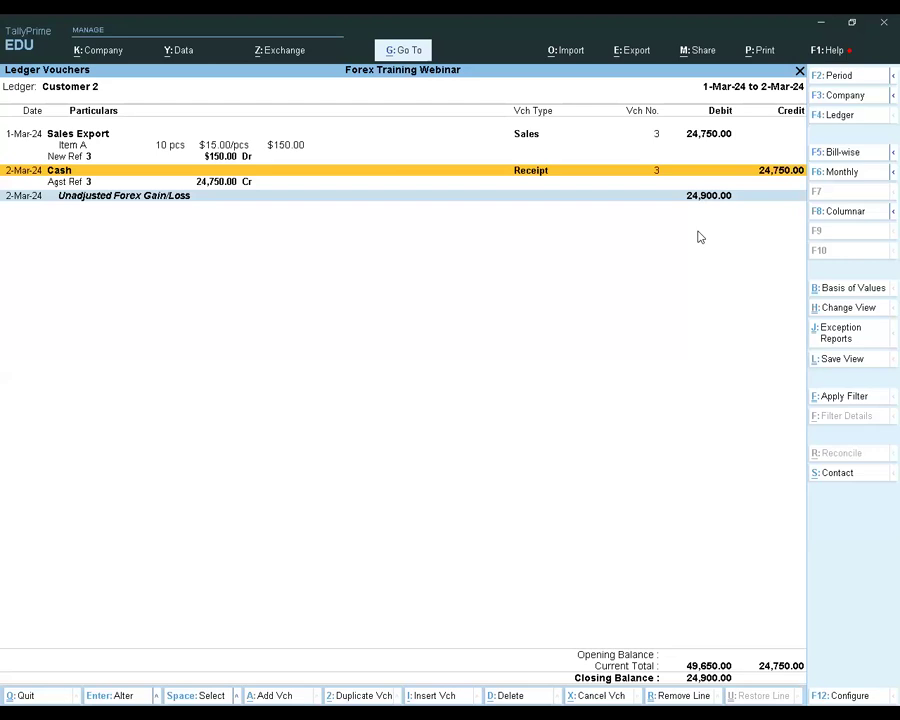
# Calculate 166*150 with the built-in calculator and compare it with Customer 2's Unadjusted Forex Gain/Loss entry
pyautogui.hotkey('ctrl', 'n')
pyautogui.write('166')
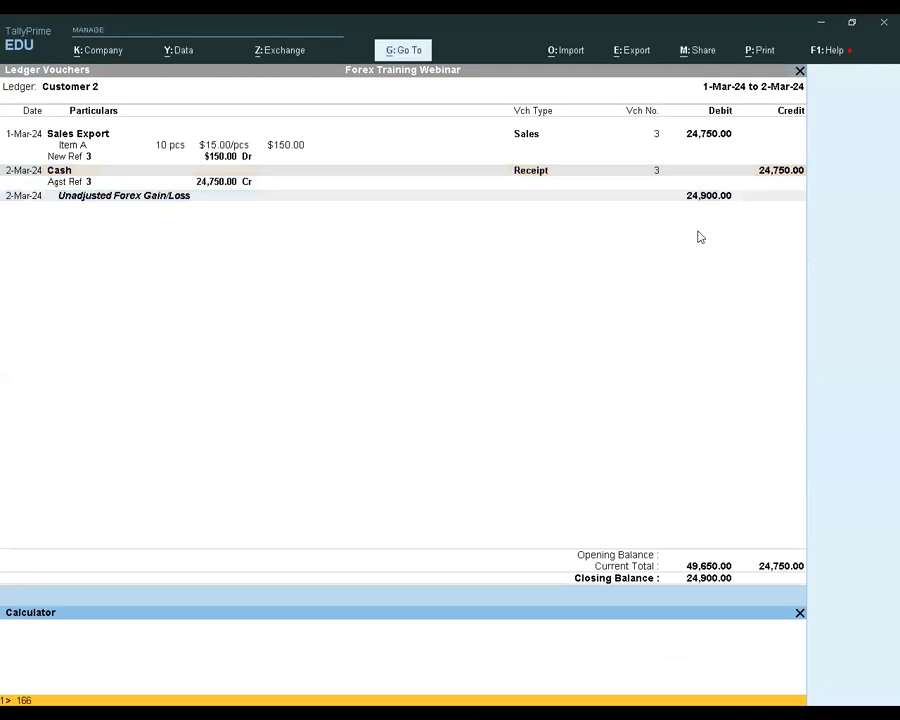
pyautogui.write('*150')
pyautogui.press('Return')
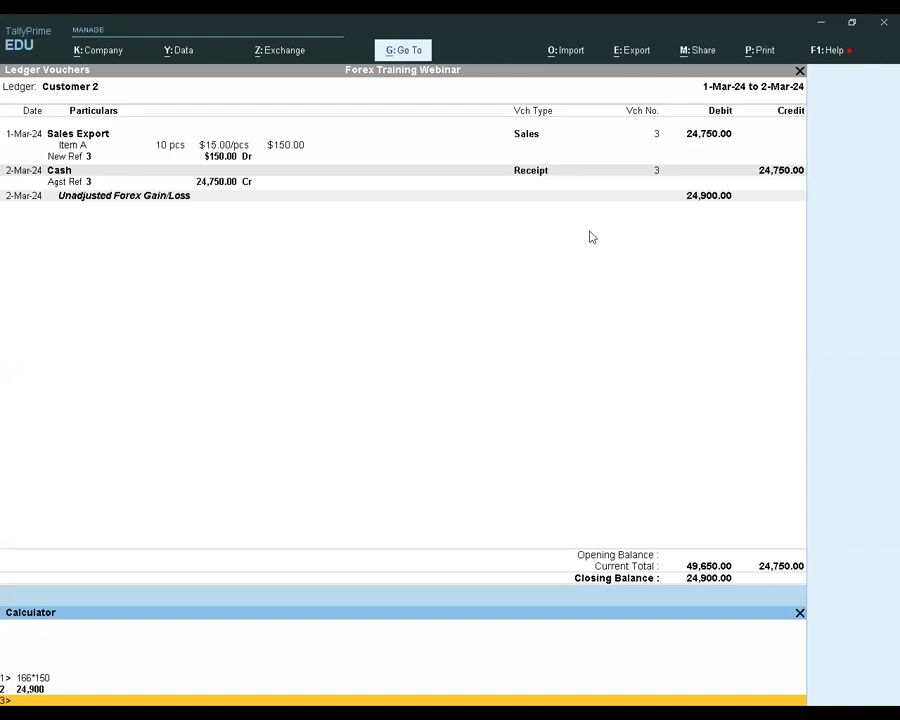
pyautogui.click(205, 294)
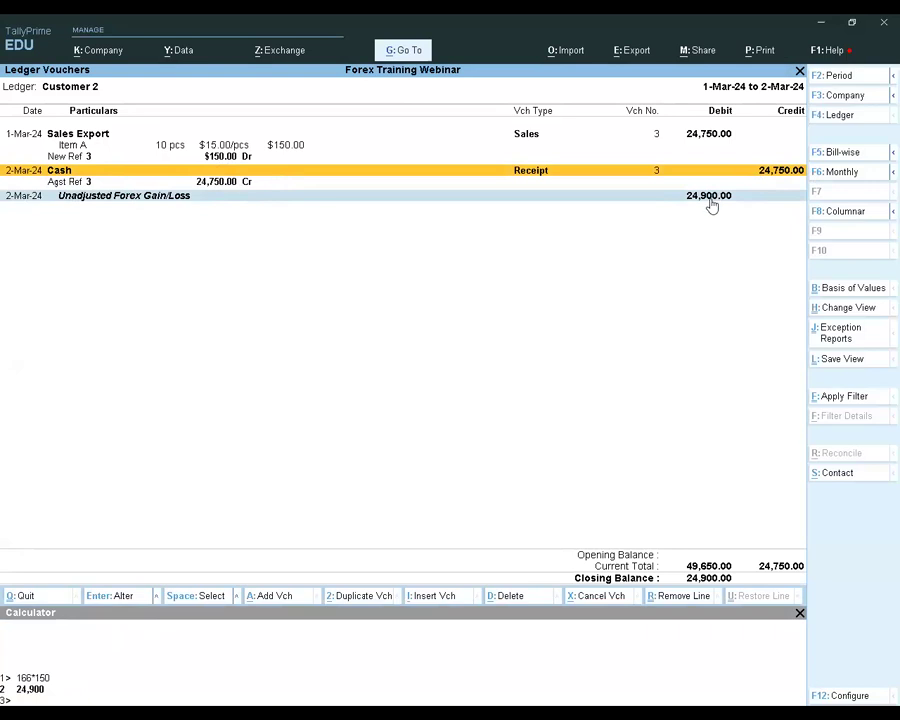
pyautogui.press('Down')
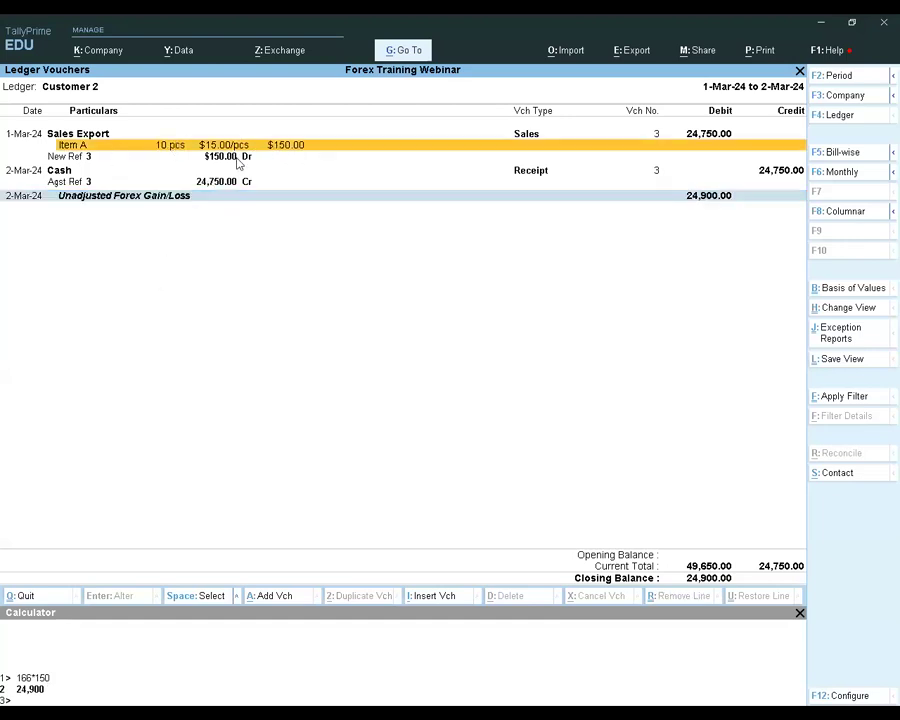
pyautogui.click(801, 615)
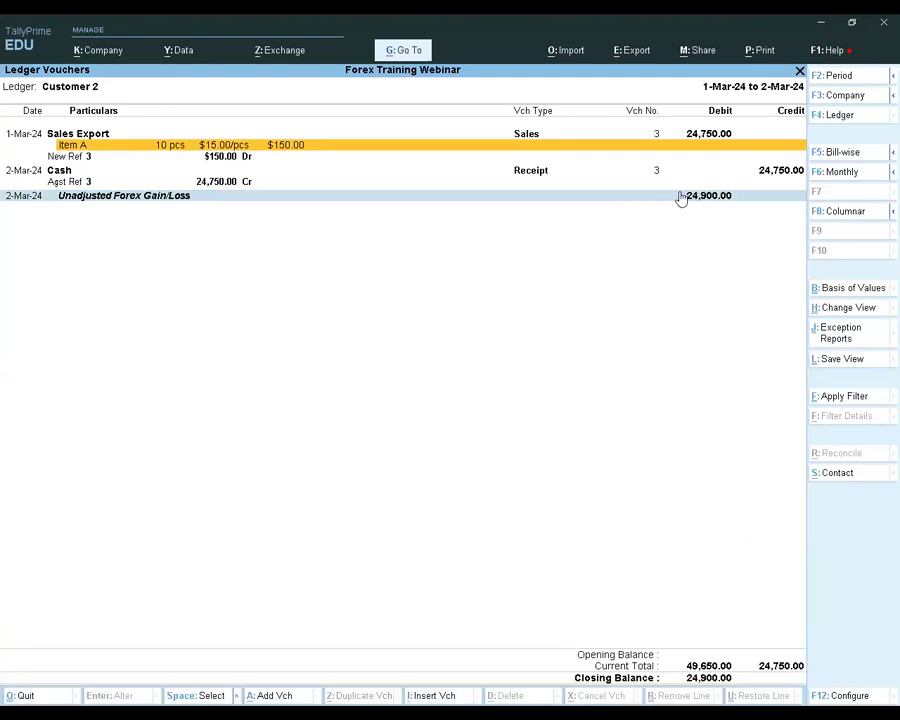
# Close Customer 2's ledger report and return to the Gateway of Tally
pyautogui.press('F4')
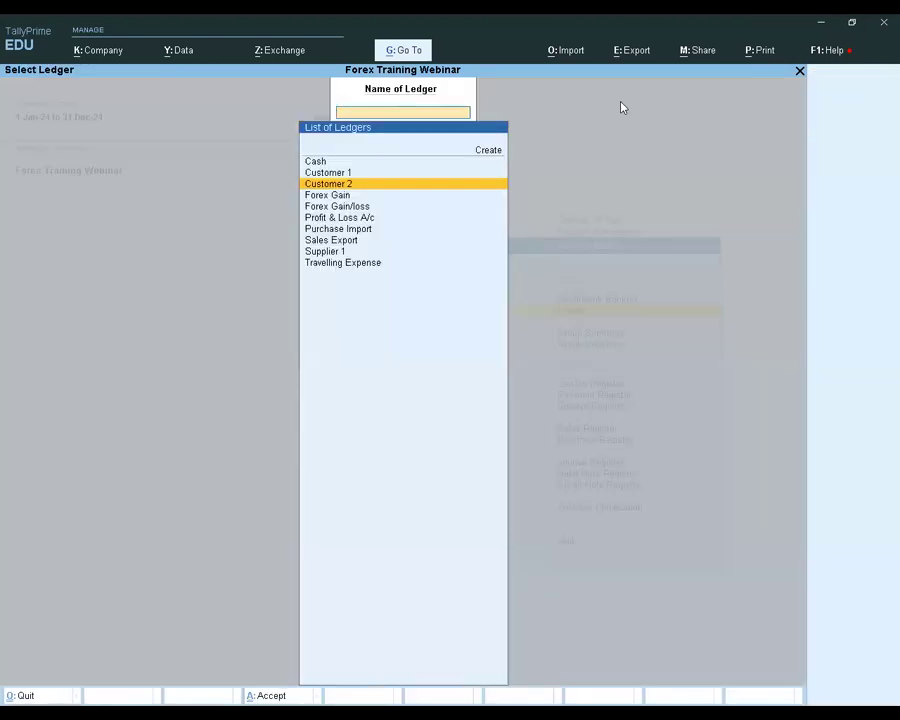
pyautogui.press('Escape')
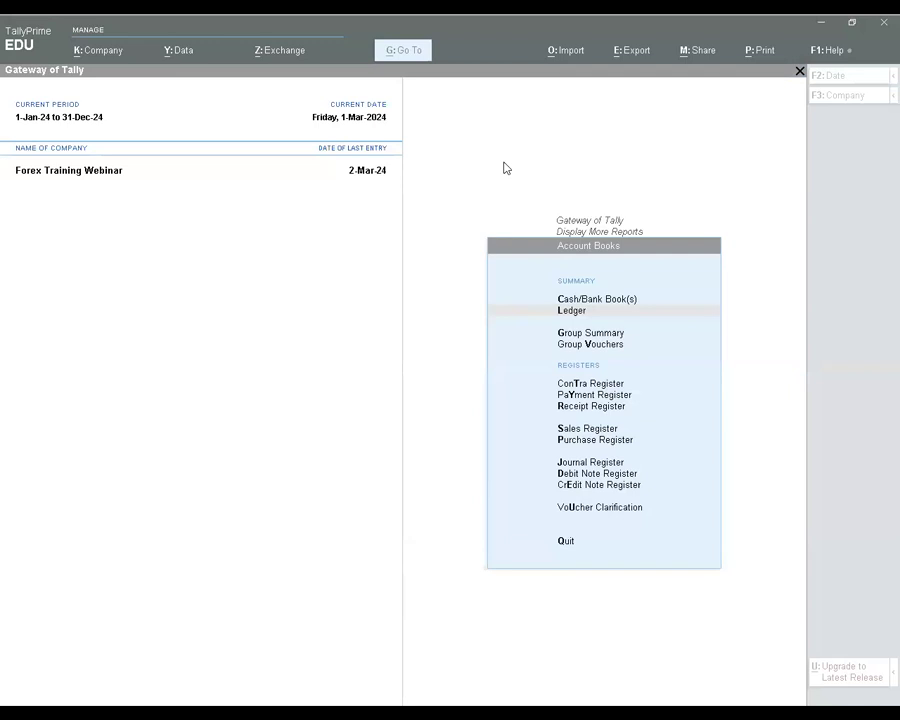
pyautogui.click(253, 381)
pyautogui.press('Escape')
pyautogui.press('Escape')
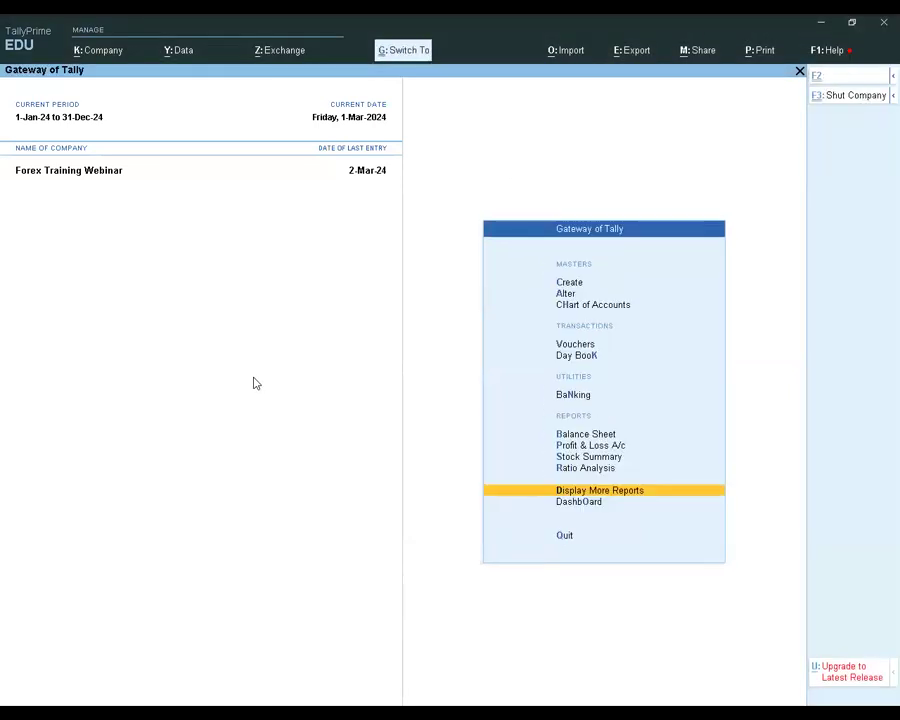
# Switch to the company Pharma Co. and log in with the account username and password
pyautogui.press('F3')
pyautogui.press('Return')
pyautogui.write('phar')
pyautogui.press('Return')
pyautogui.write('admin')
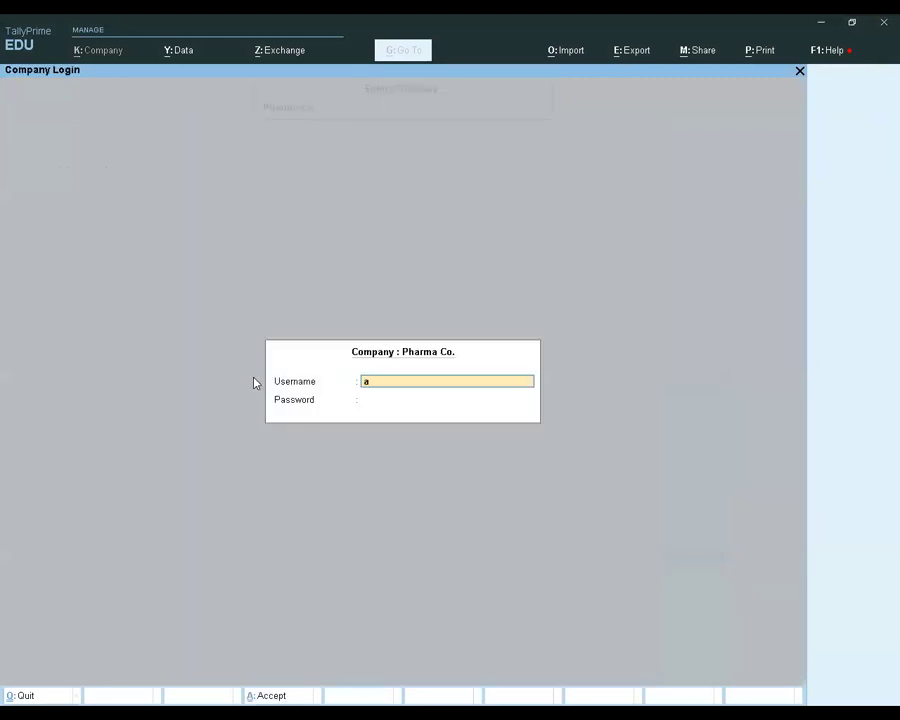
pyautogui.press('Return')
pyautogui.write('admin')
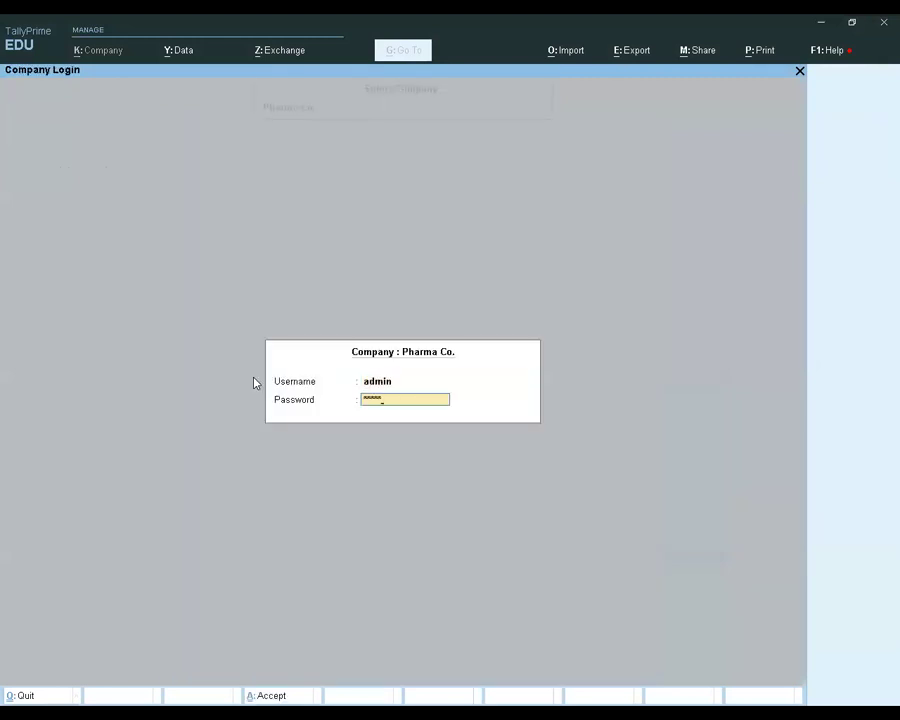
pyautogui.press('Return')
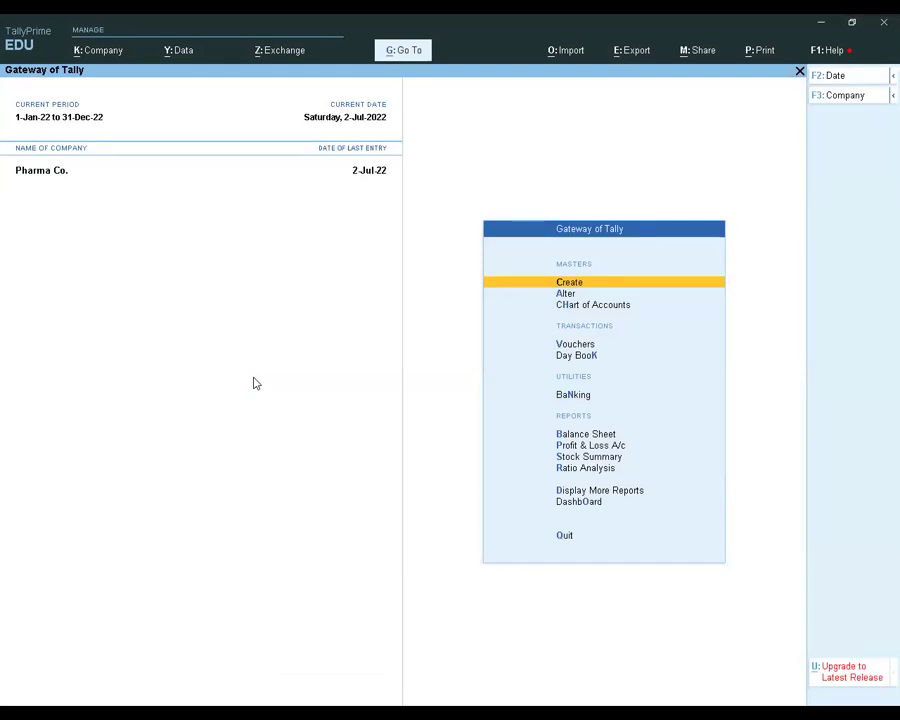
# Open the Dashboard report of Pharma Co. from the Gateway of Tally
pyautogui.press('Down')
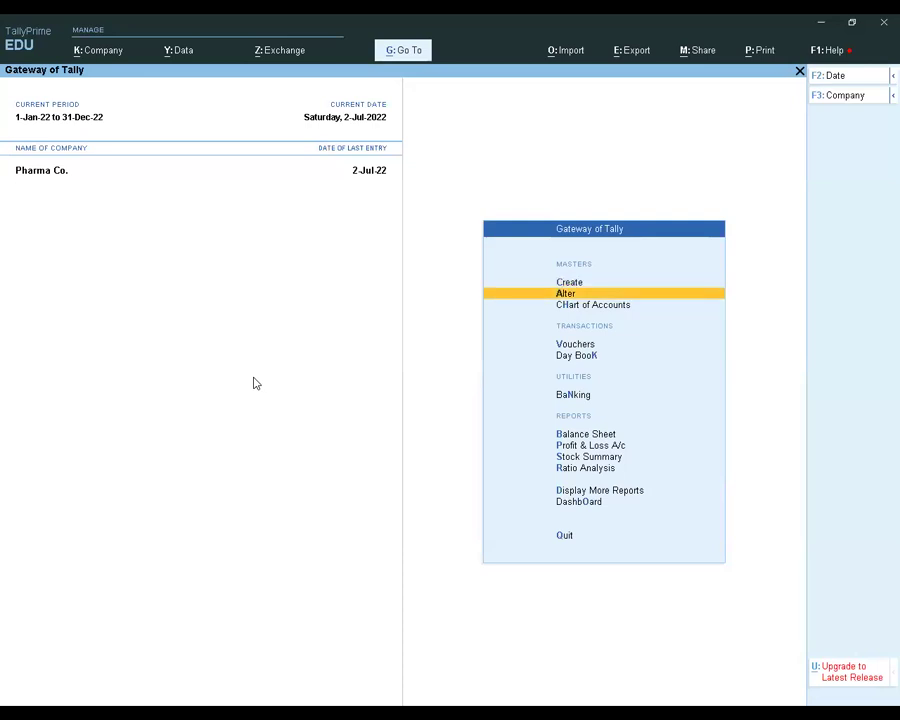
pyautogui.press('Down')
pyautogui.press('Down')
pyautogui.press('Down')
pyautogui.press('Down')
pyautogui.press('Down')
pyautogui.press('Down')
pyautogui.press('Down')
pyautogui.press('Down')
pyautogui.press('Down')
pyautogui.press('Down')
pyautogui.press('Down')
pyautogui.press('Up')
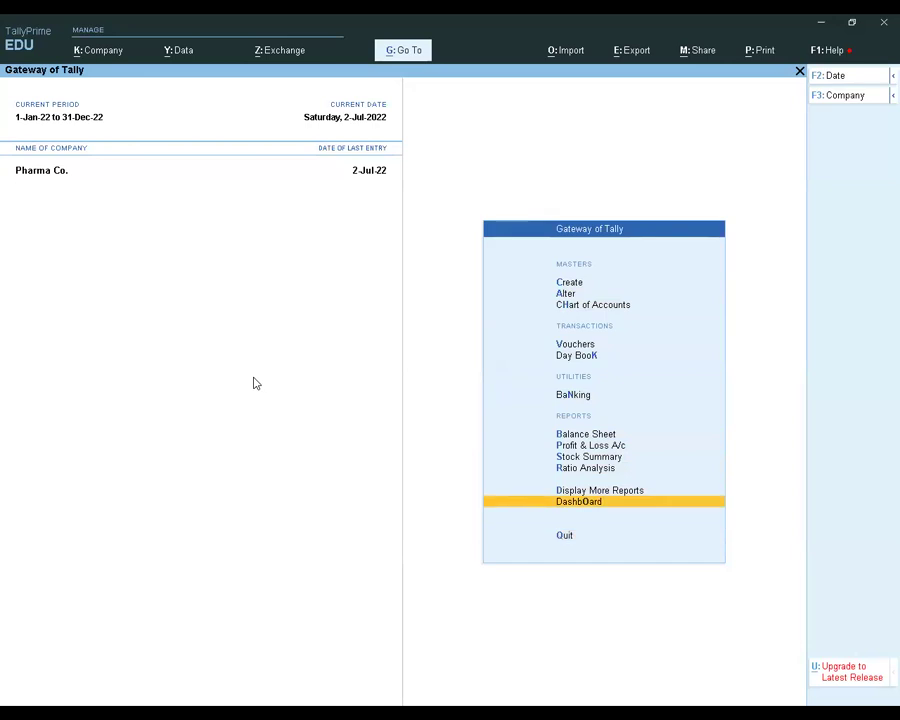
pyautogui.press('Return')
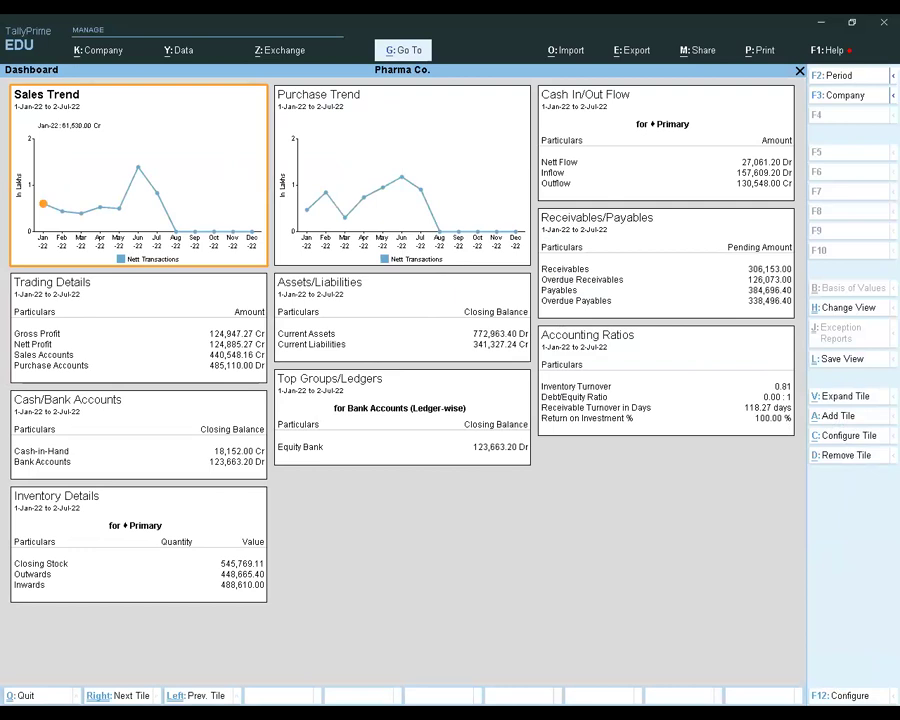
# Limit the Sales Trend tile's period to 1-Jan-22 to 31-Jan-22
pyautogui.press('F12')
pyautogui.press('Return')
pyautogui.press('F2')
pyautogui.write('jan')
pyautogui.press('Return')
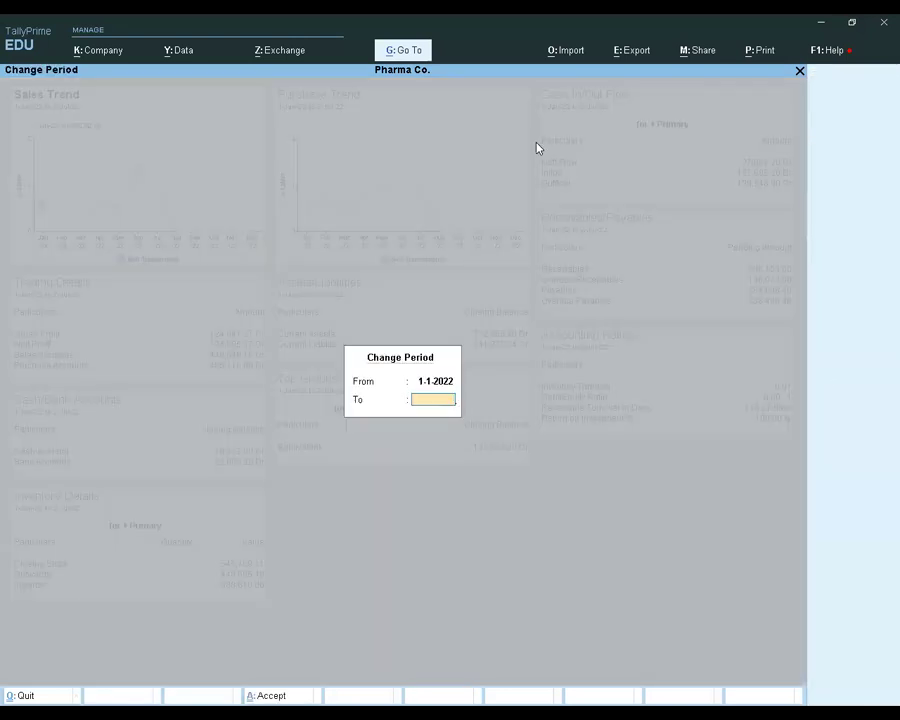
pyautogui.write('jul')
pyautogui.press('Return')
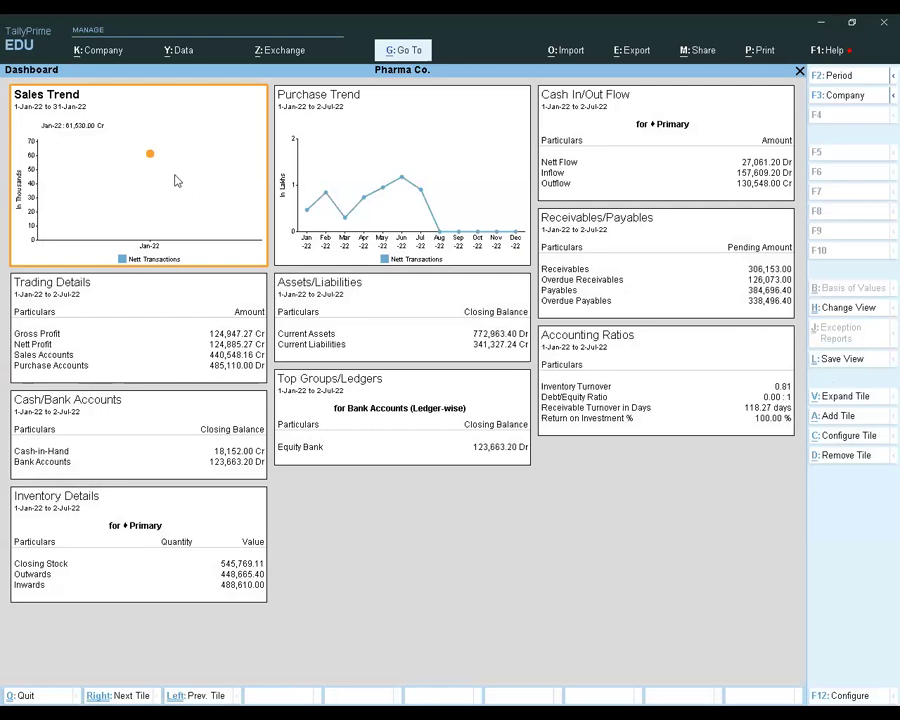
# Configure the January Sales Trend tile with Daily periodicity, keeping the Graph Only display and Line graph type
pyautogui.click(830, 434)
pyautogui.click(481, 378)
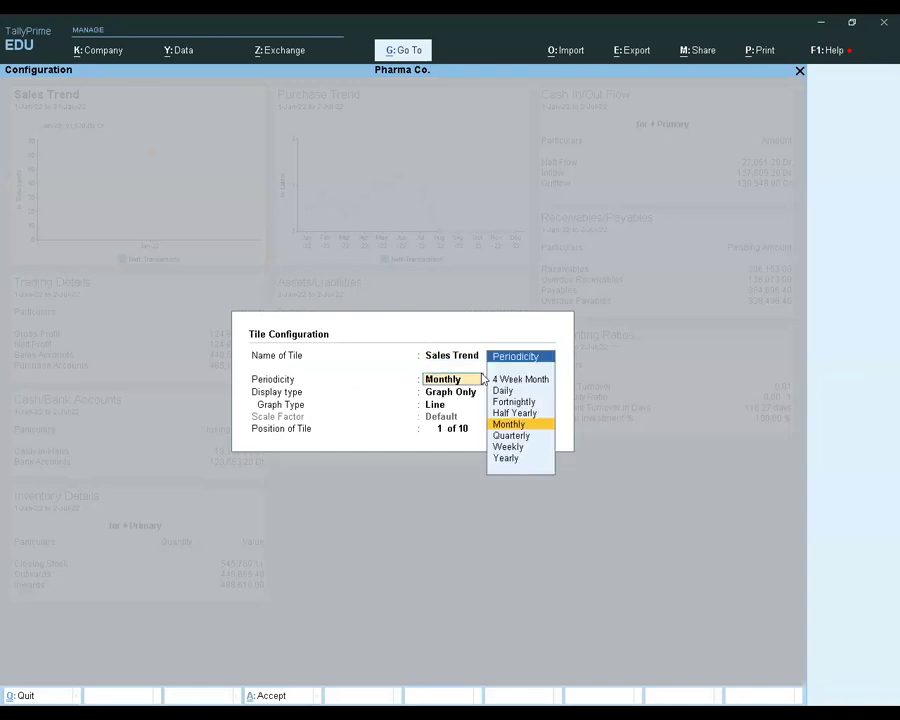
pyautogui.press('Up')
pyautogui.press('Up')
pyautogui.press('Up')
pyautogui.press('Return')
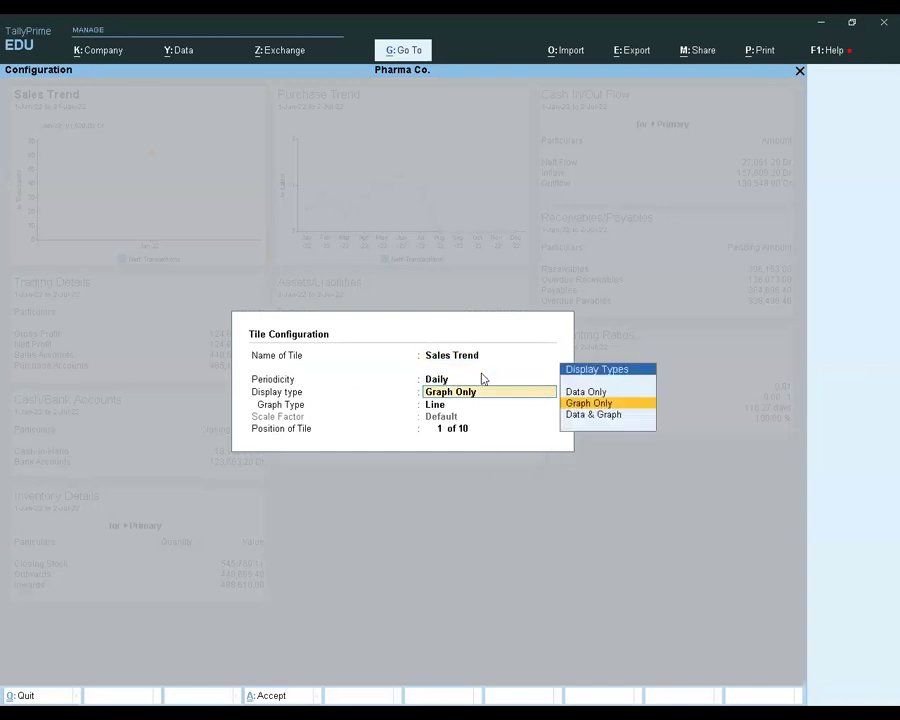
pyautogui.press('Return')
pyautogui.press('Return')
pyautogui.press('Return')
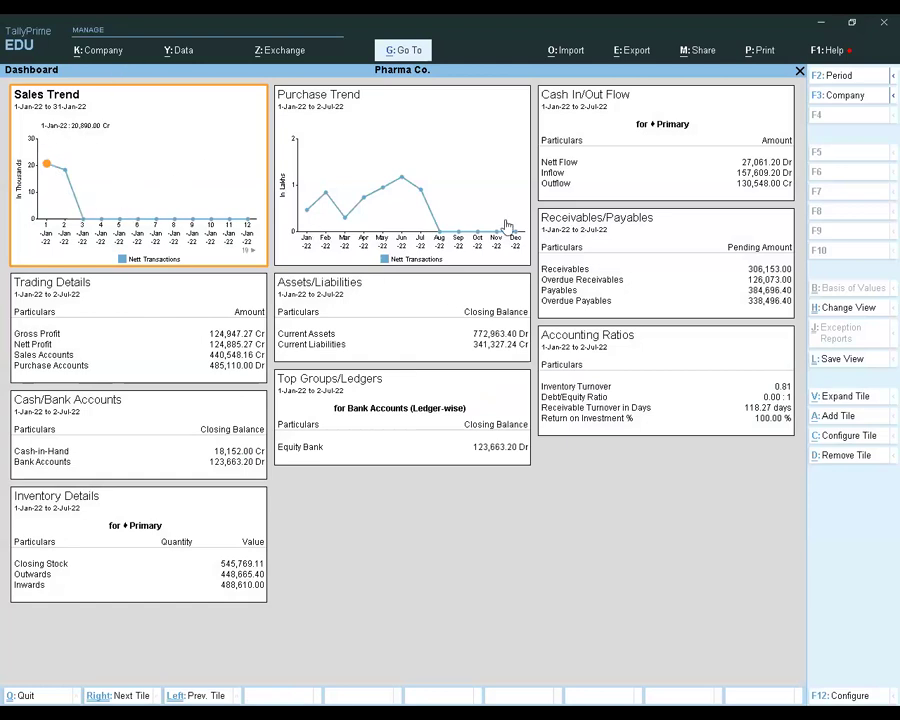
# Add a second Sales Trend tile to the dashboard
pyautogui.click(838, 418)
pyautogui.write('Sa')
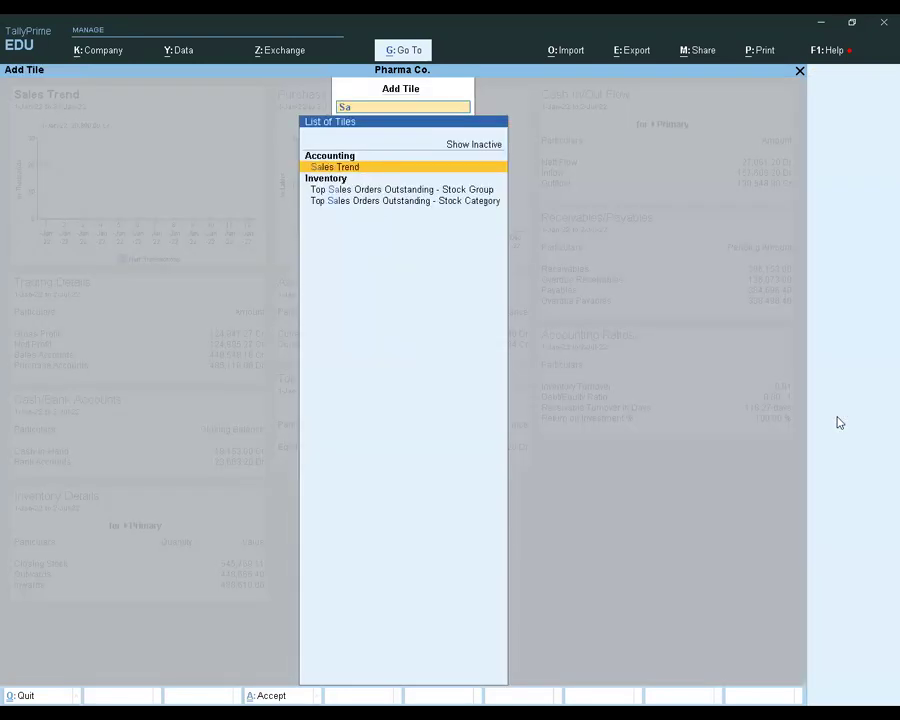
pyautogui.press('Return')
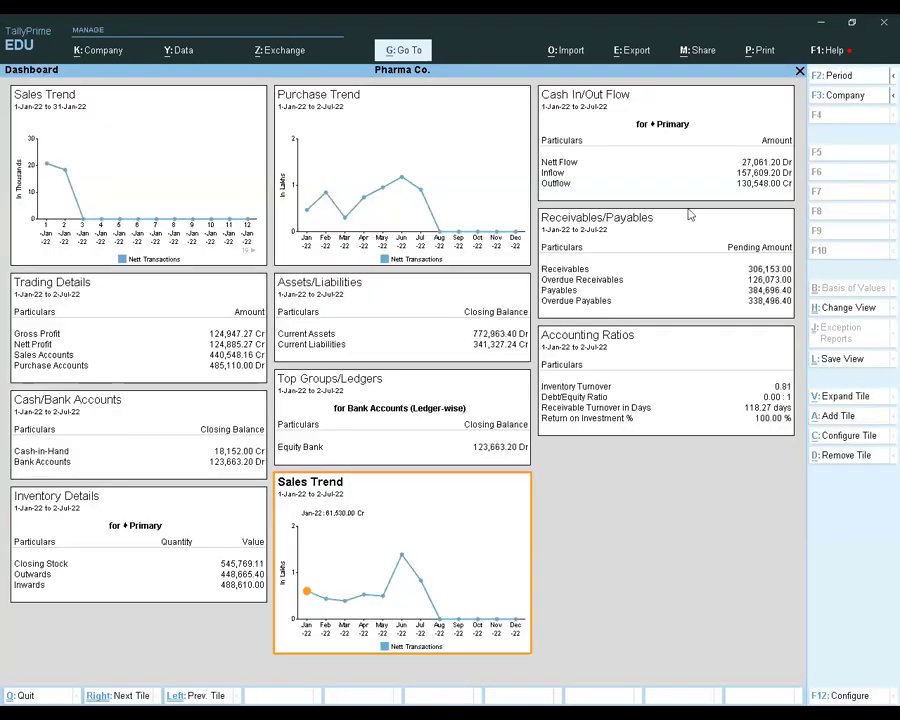
# Set the period of the added Sales Trend tile to 1-Mar-22 to 31-Mar-22
pyautogui.click(861, 82)
pyautogui.write('f-2')
pyautogui.press('Return')
pyautogui.press('BackSpace')
pyautogui.write('mar')
pyautogui.press('Return')
pyautogui.write('mar')
pyautogui.press('Return')
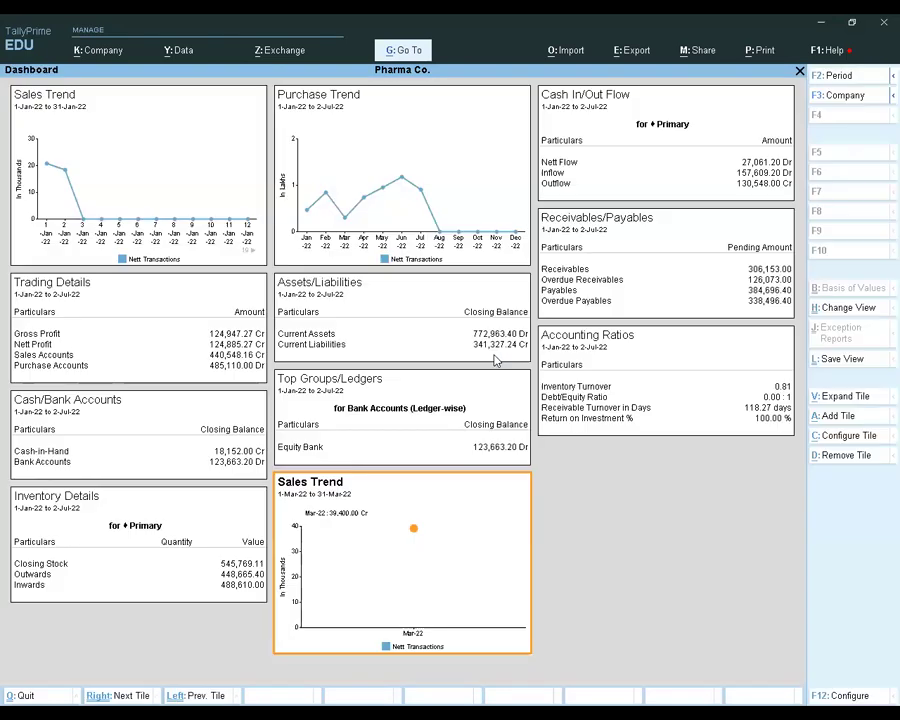
# Configure the March Sales Trend tile with Daily periodicity, keeping the Graph Only display and Line graph type
pyautogui.click(840, 437)
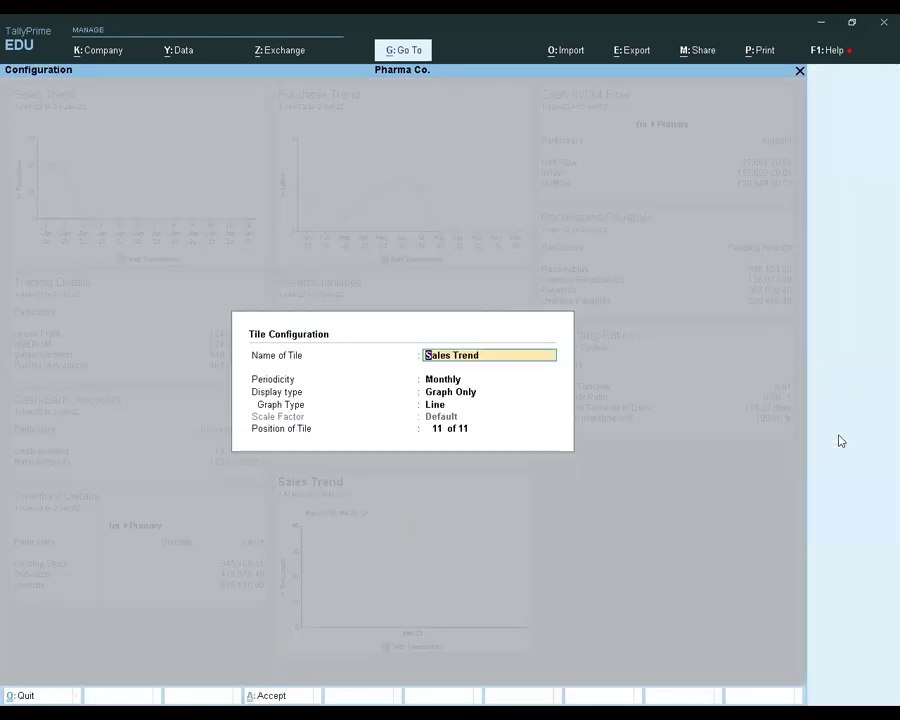
pyautogui.press('Return')
pyautogui.press('Up')
pyautogui.press('Up')
pyautogui.press('Up')
pyautogui.press('Return')
pyautogui.press('Return')
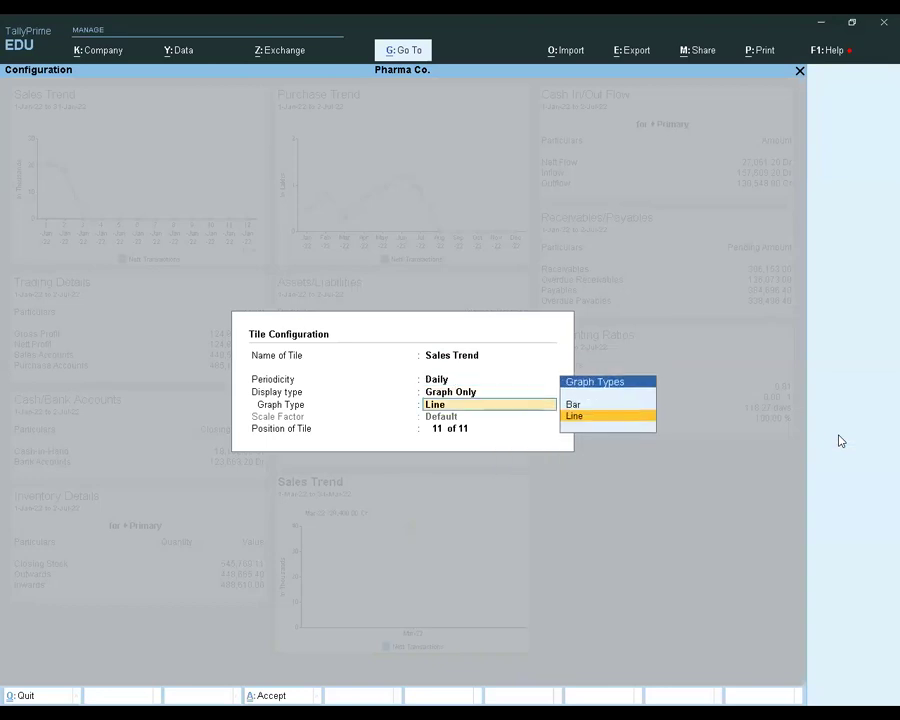
pyautogui.press('Return')
pyautogui.press('Return')
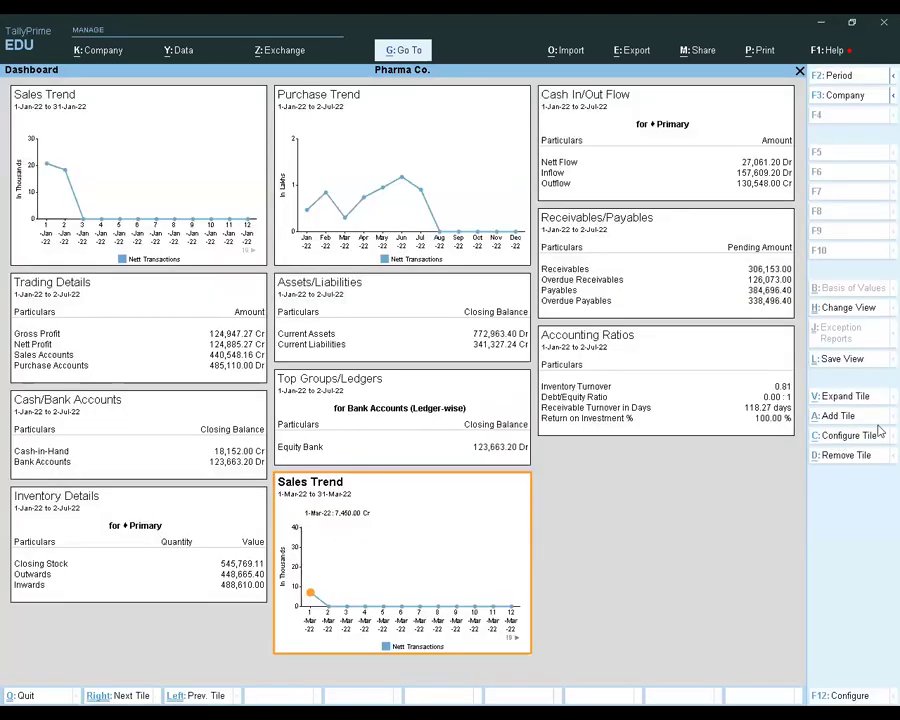
# Move the March Sales Trend tile to position 2 on the dashboard, beside the January tile
pyautogui.click(843, 441)
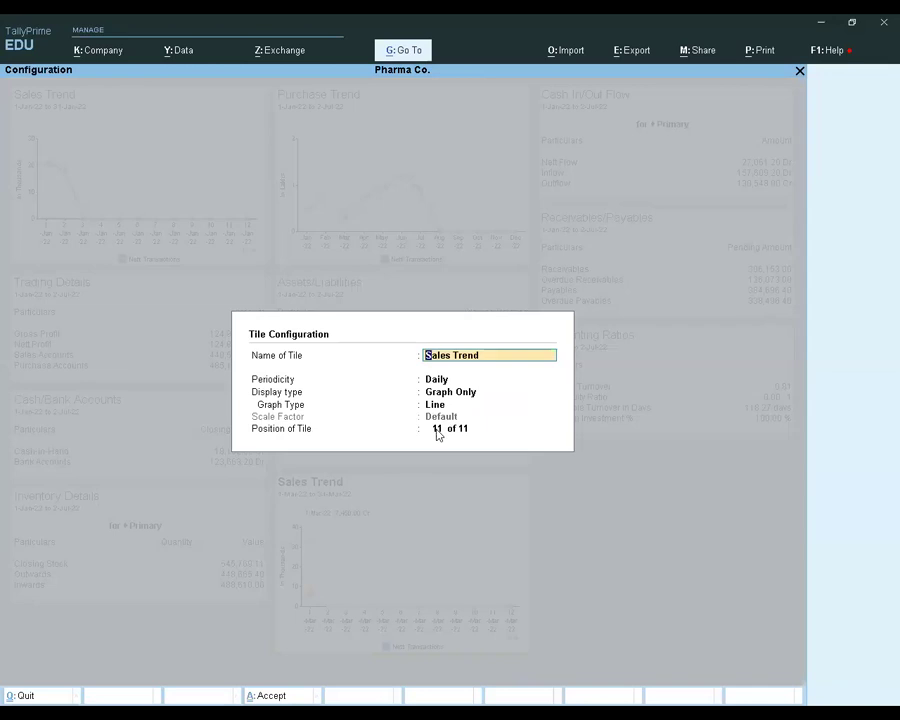
pyautogui.click(436, 430)
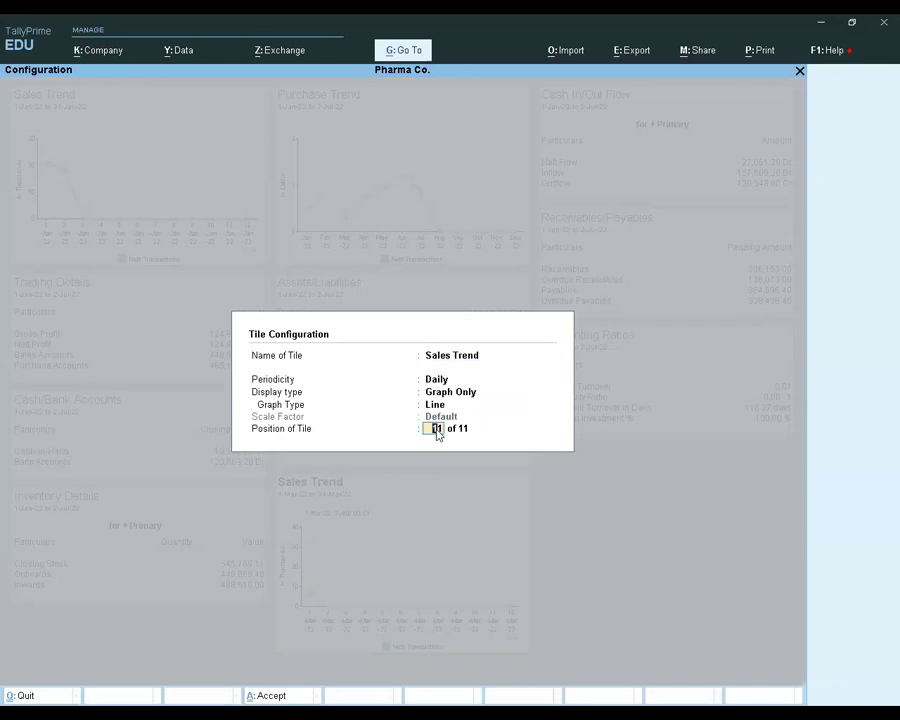
pyautogui.press('Return')
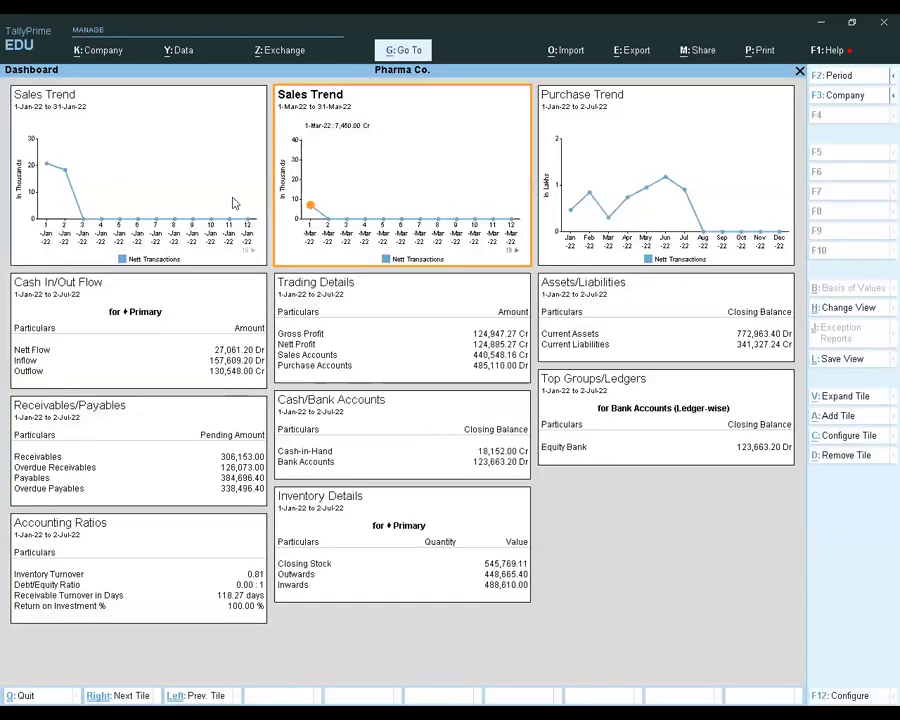
# Compare the January and March Sales Trend tiles and review the list of tiles available for the dashboard
pyautogui.click(94, 182)
pyautogui.click(346, 169)
pyautogui.click(187, 163)
pyautogui.click(327, 161)
pyautogui.hotkey('alt', 'a')
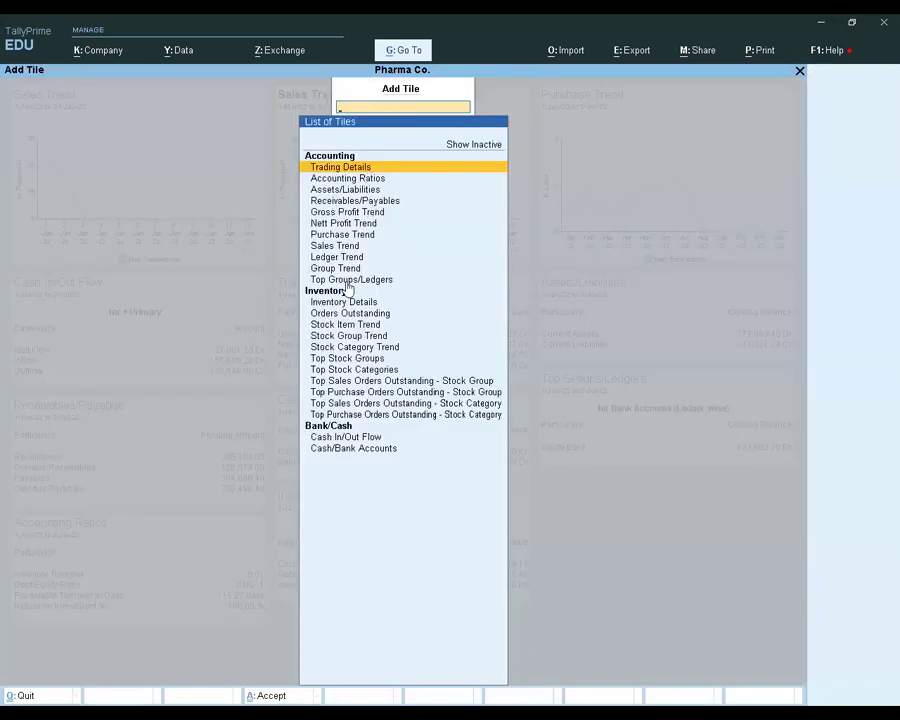
pyautogui.press('Escape')
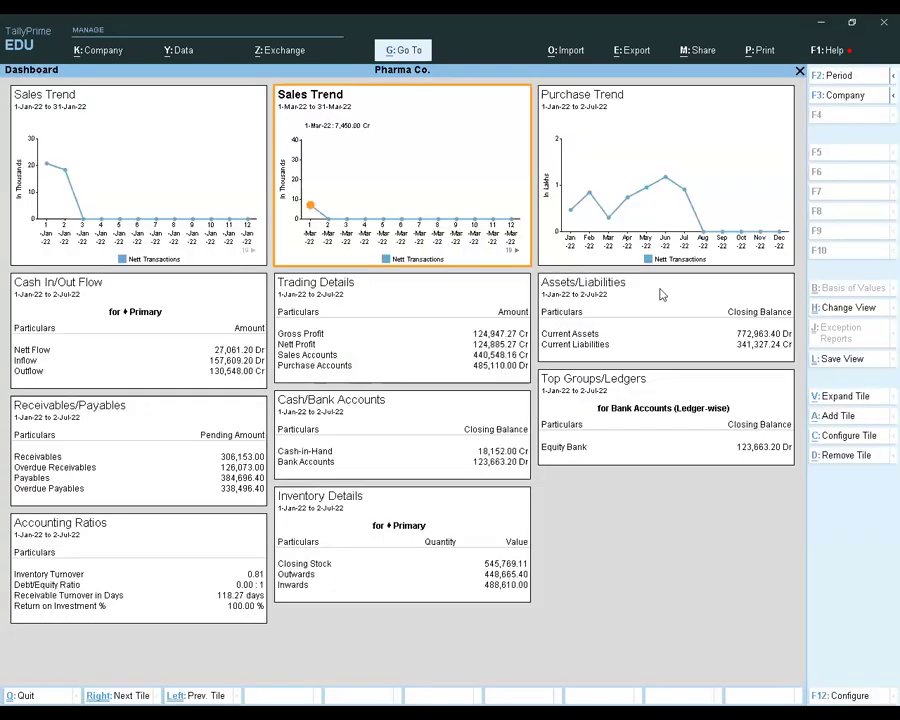
# Check a data point on the March Sales Trend graph and leave the dashboard for the Gateway of Tally
pyautogui.press('Escape')
pyautogui.press('n')
pyautogui.press('Escape')
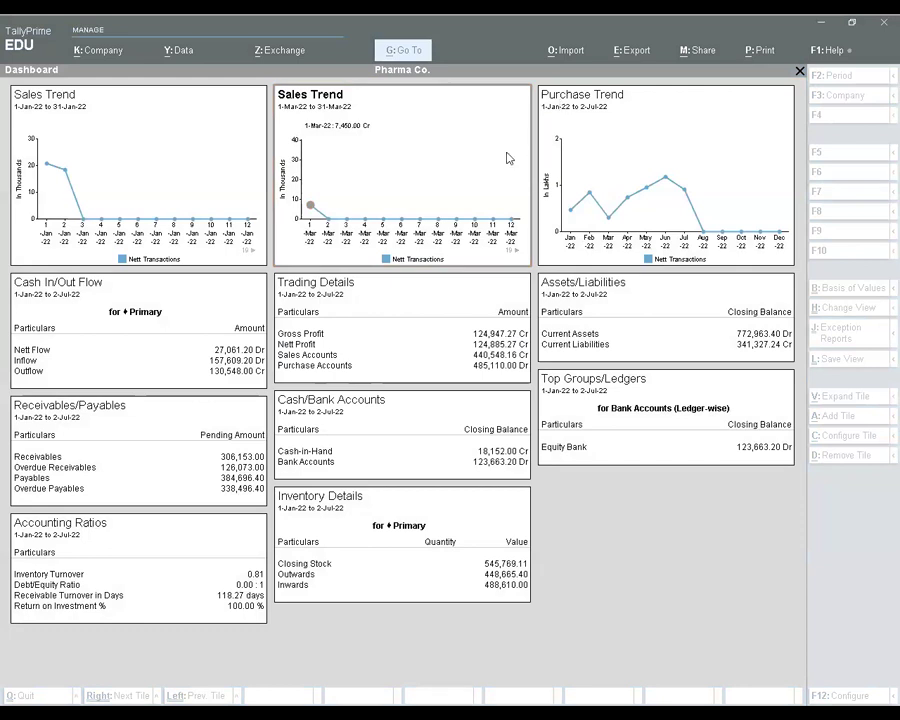
pyautogui.click(516, 200)
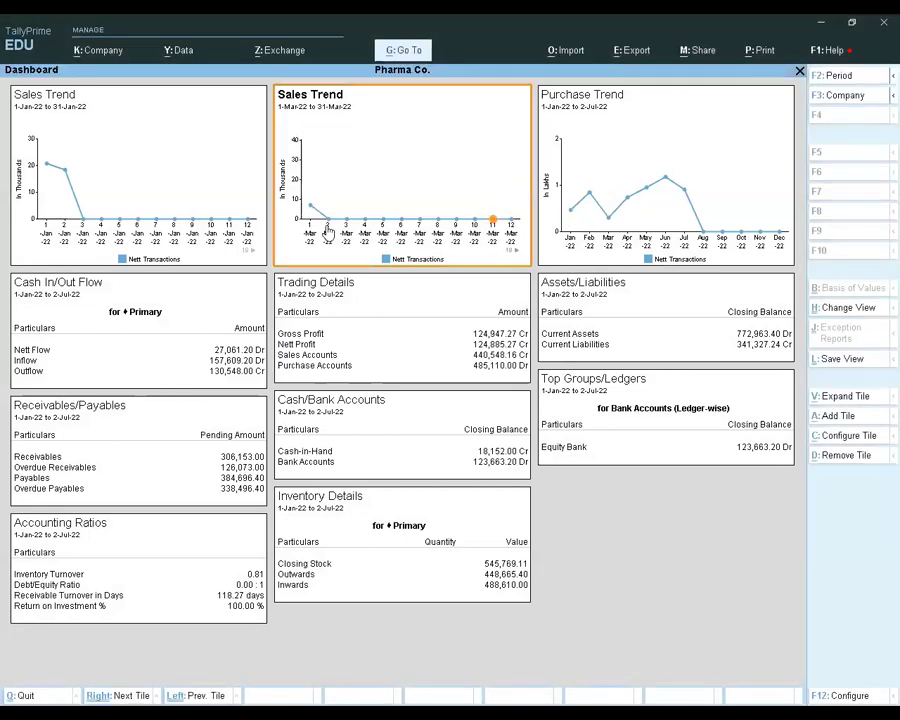
pyautogui.press('Escape')
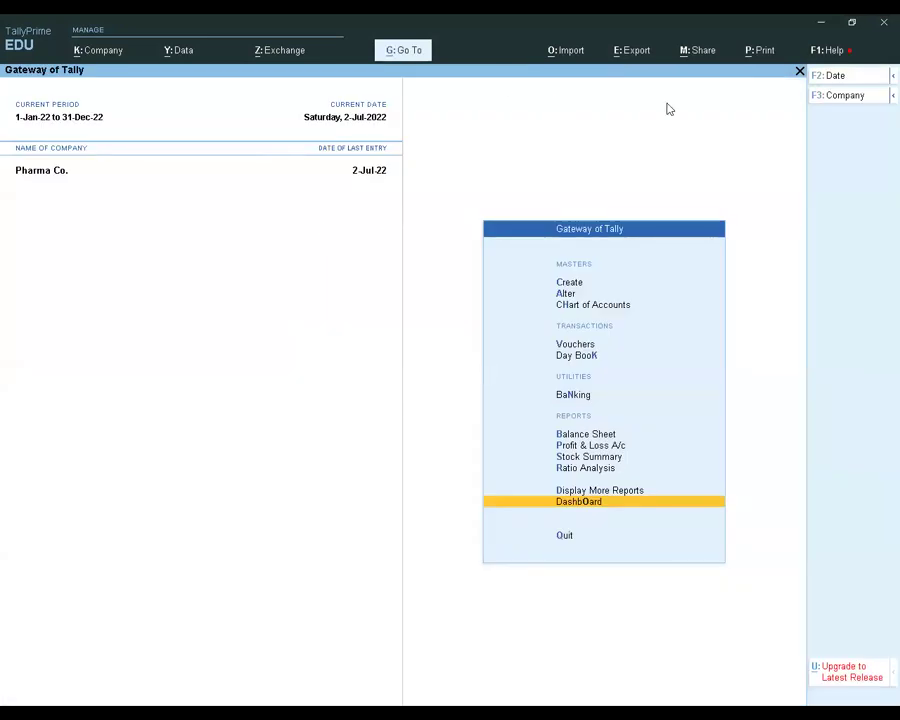
# Look at the WhatsApp sharing option for other reports and return to the Gateway of Tally
pyautogui.click(703, 50)
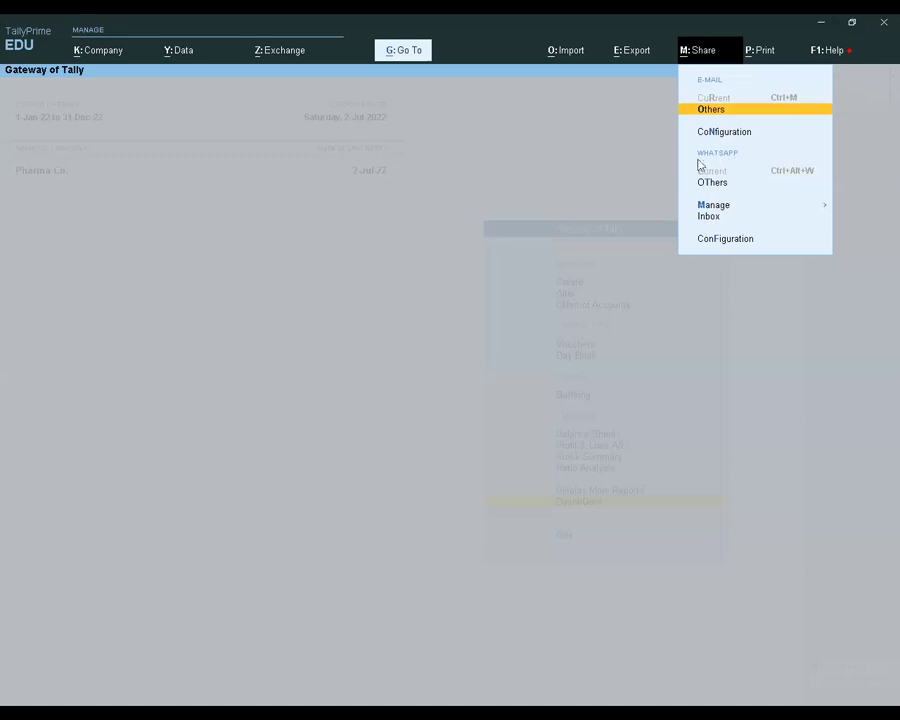
pyautogui.click(716, 183)
pyautogui.press('Escape')
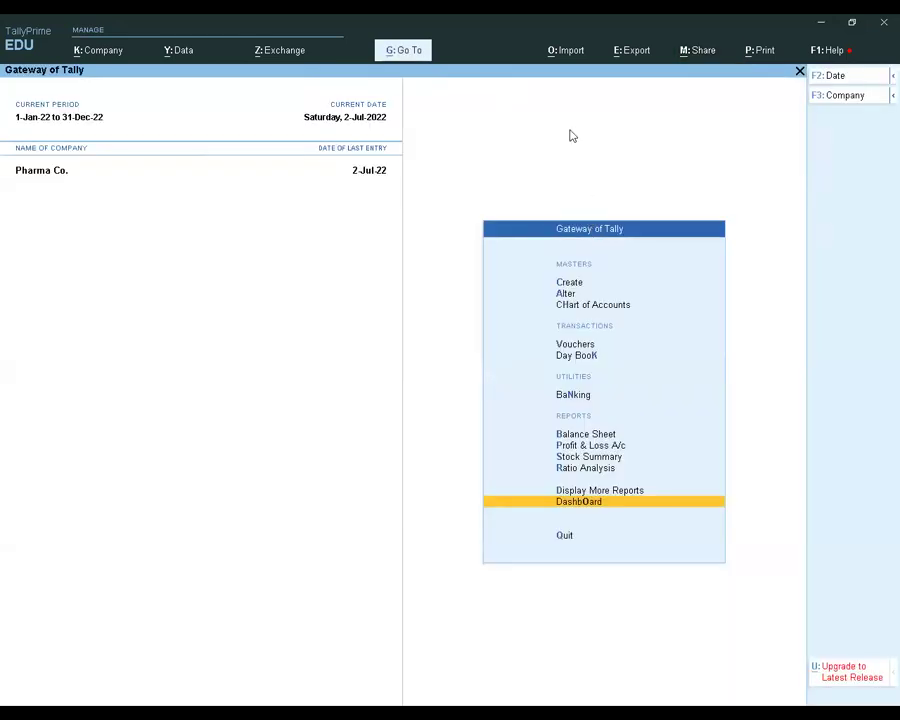
# Look at the file format options for importing transactions and return to the Gateway of Tally without importing
pyautogui.hotkey('alt', 'o')
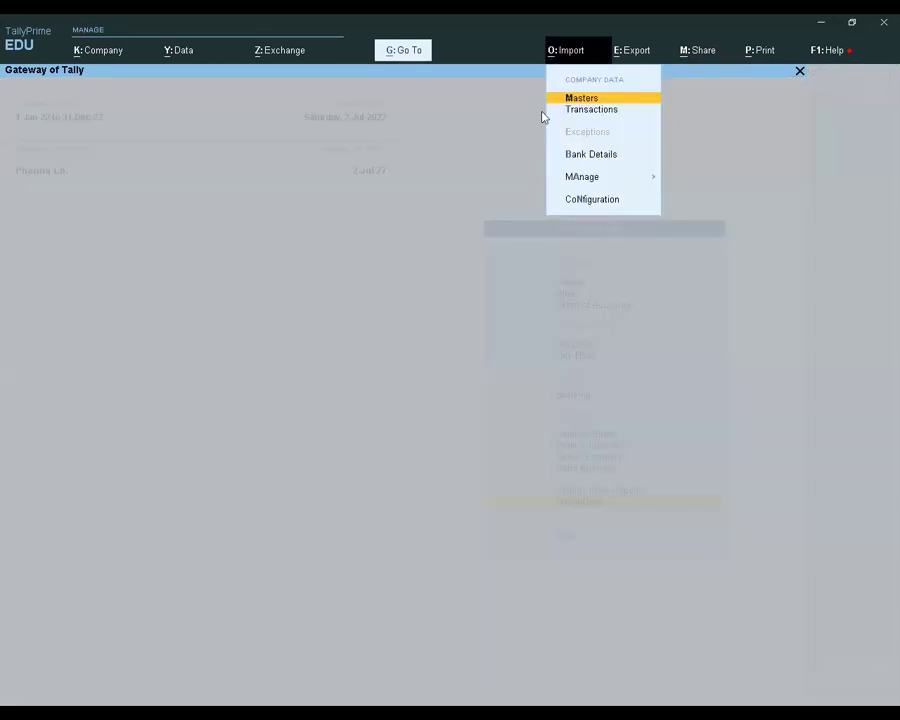
pyautogui.press('Down')
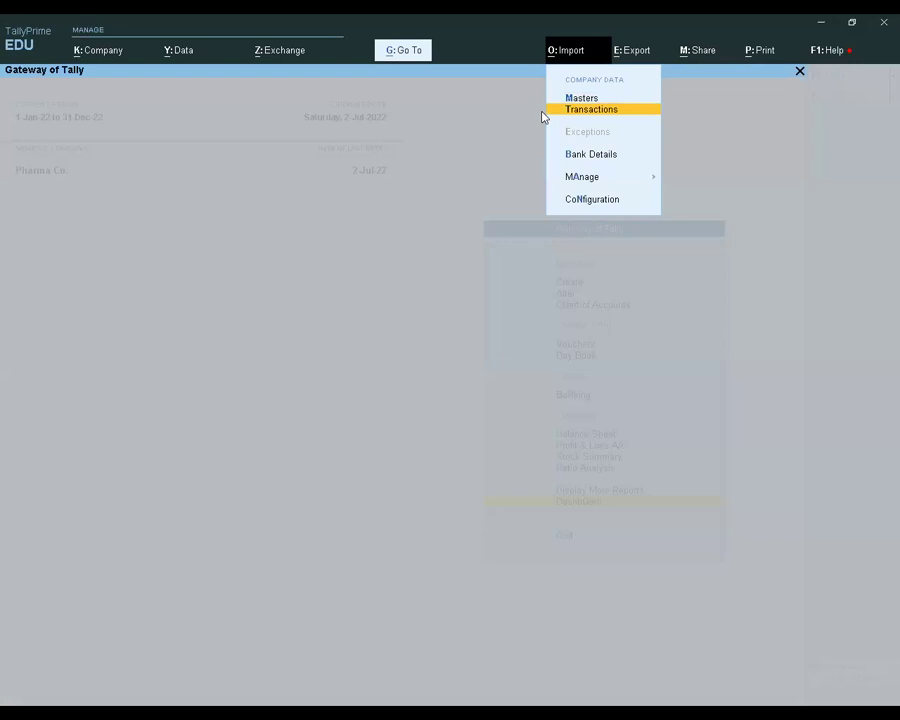
pyautogui.press('Return')
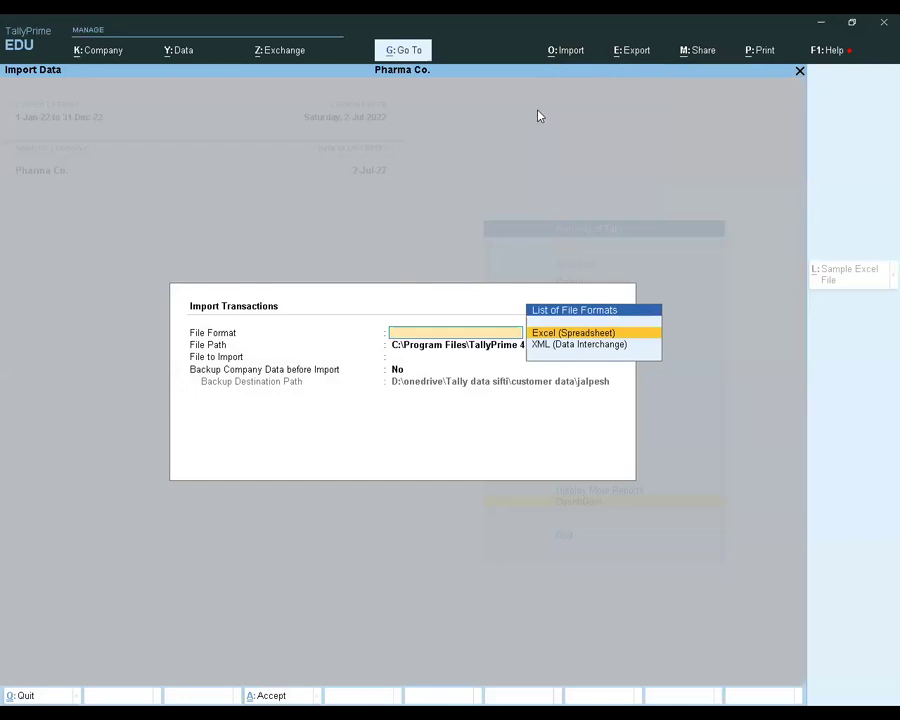
pyautogui.press('Escape')
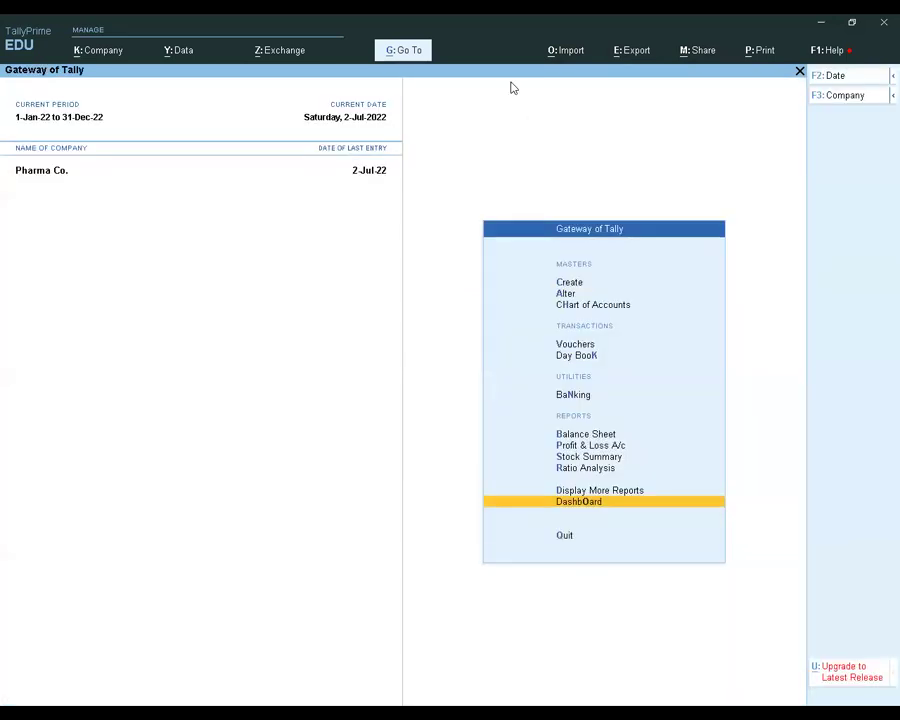
# Shut Pharma Co., search the company list for "web", and load Forex Training Webinar at the Gateway of Tally
pyautogui.press('ctrl')
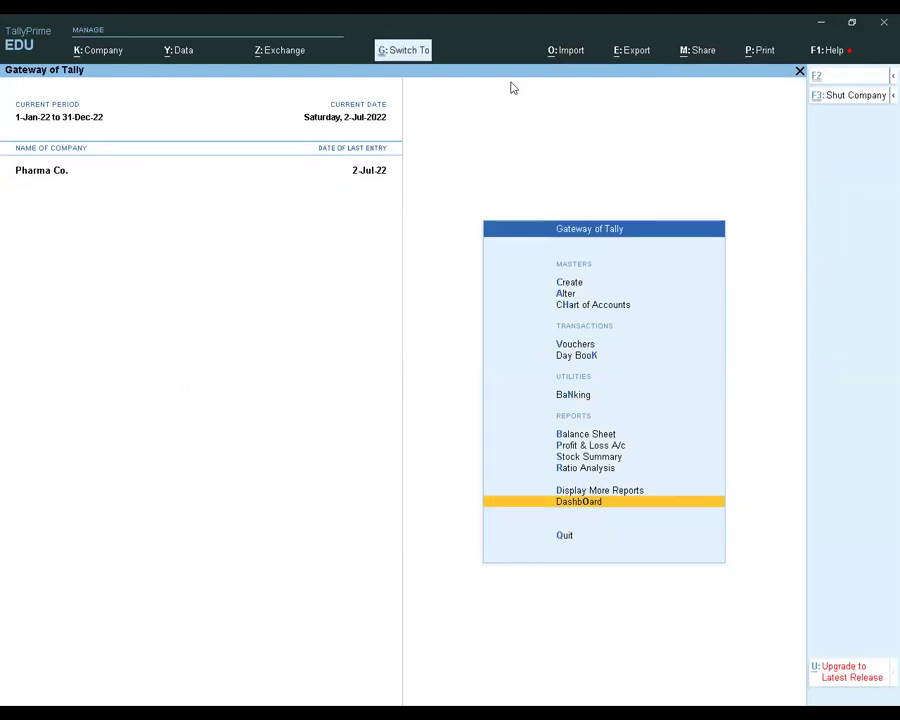
pyautogui.hotkey('ctrl', 'F3')
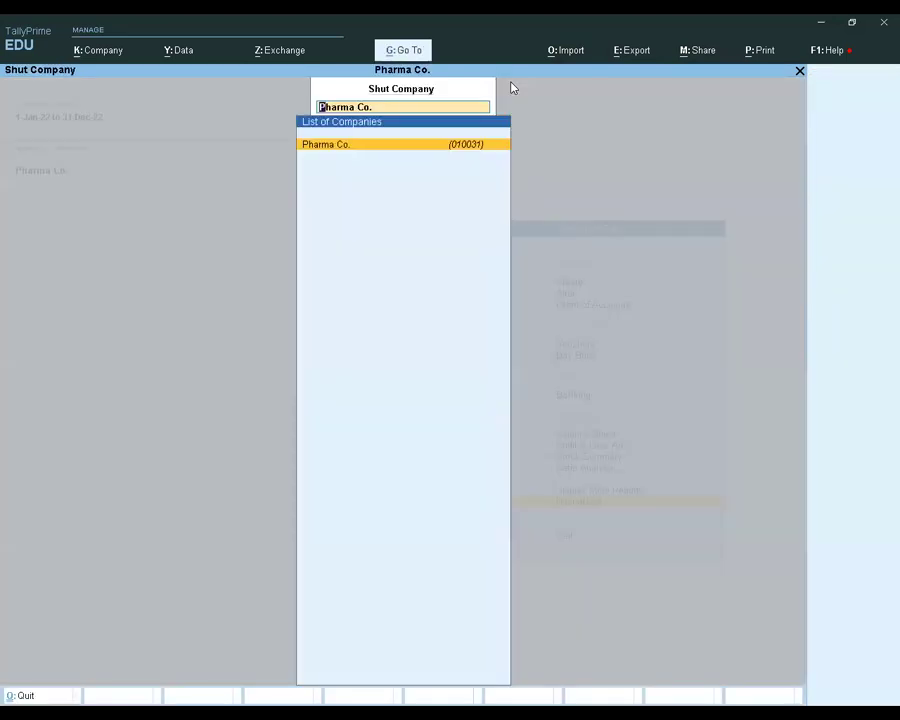
pyautogui.press('Return')
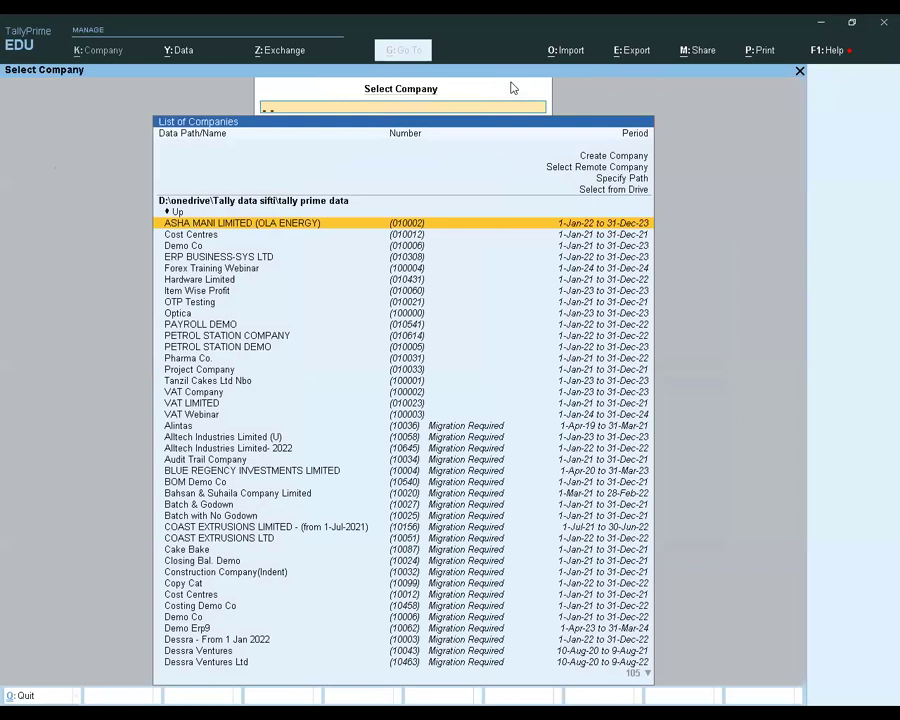
pyautogui.write('web')
pyautogui.press('Down')
pyautogui.press('Up')
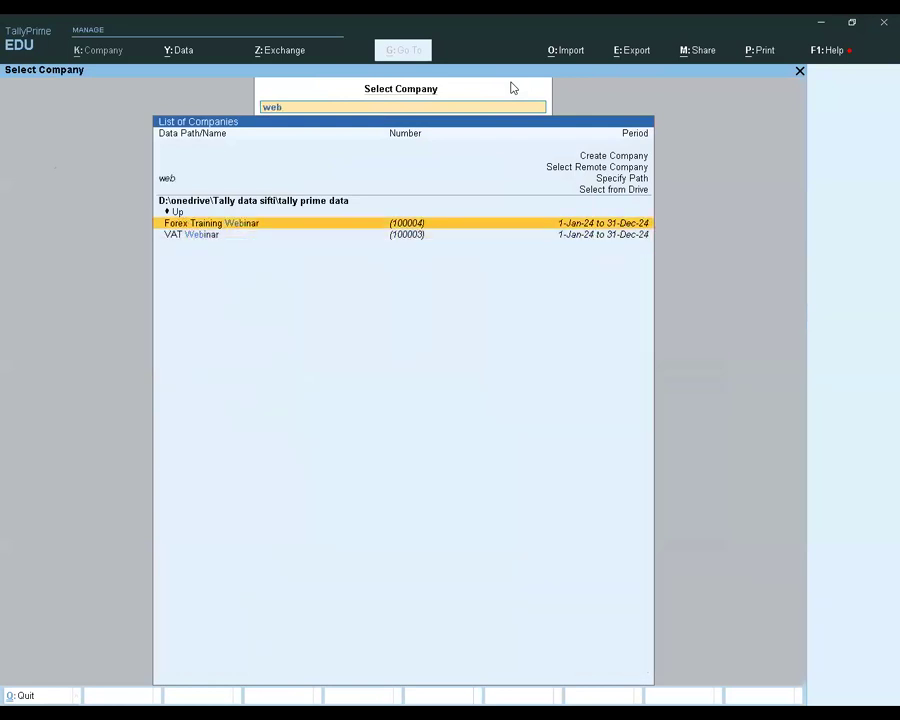
pyautogui.press('Return')
pyautogui.write('D')
pyautogui.press('BackSpace')
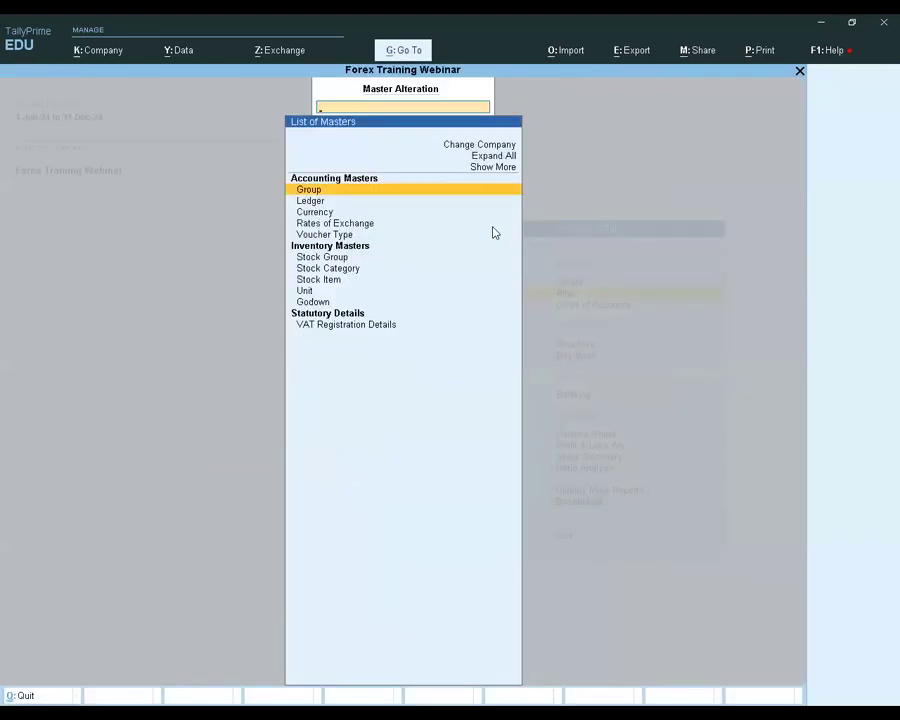
pyautogui.press('Escape')
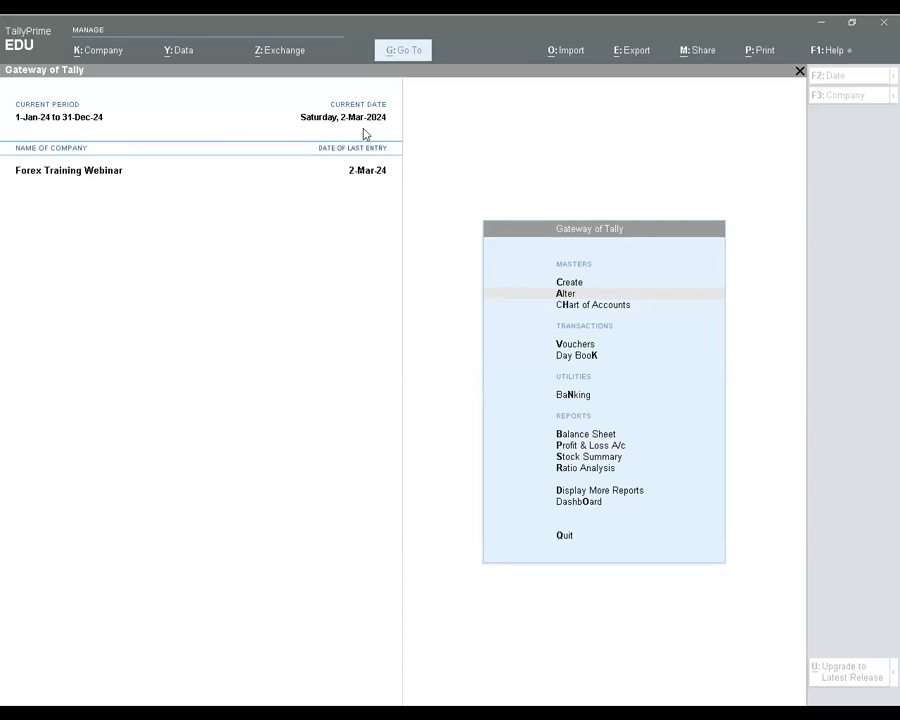
# Switch to the image viewer to show the company contact slide BSYS VIDEO.png
pyautogui.click(446, 298)
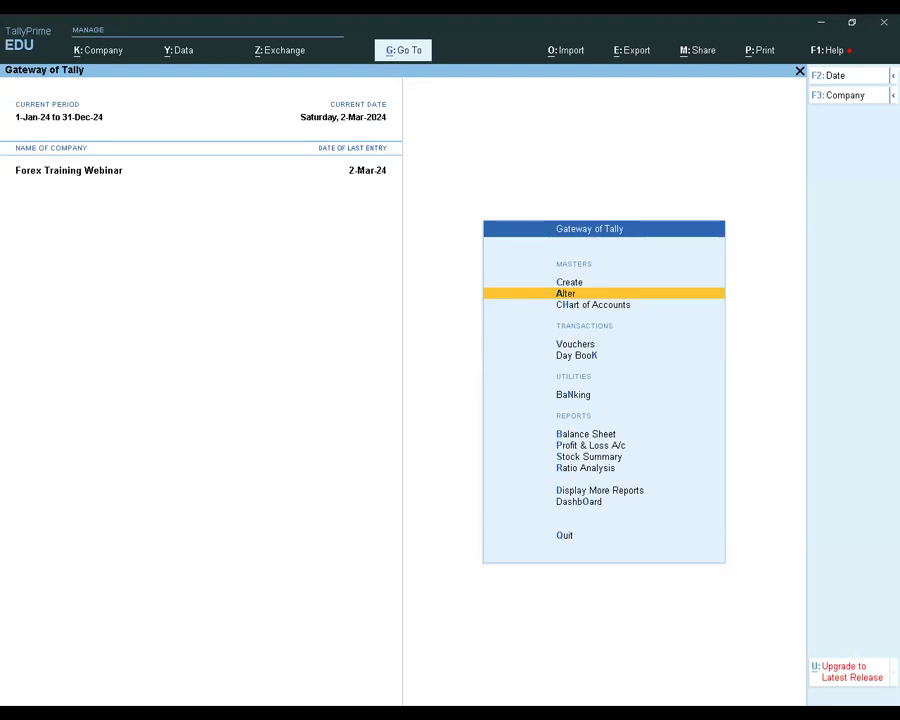
pyautogui.hotkey('alt', 'Tab')
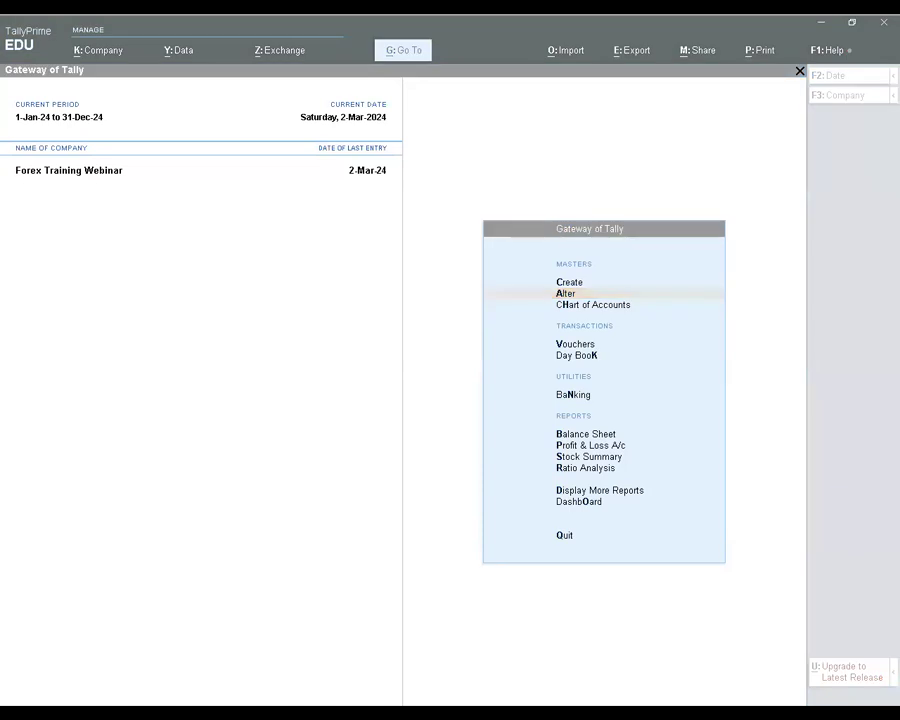
pyautogui.click(396, 630)
pyautogui.hotkey('alt', 'Tab')
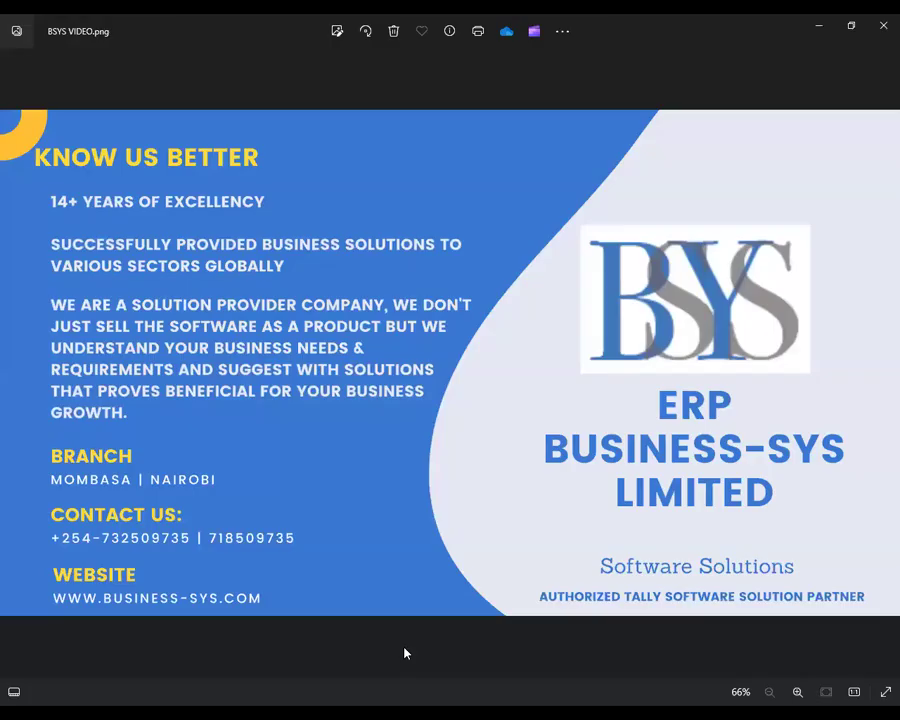